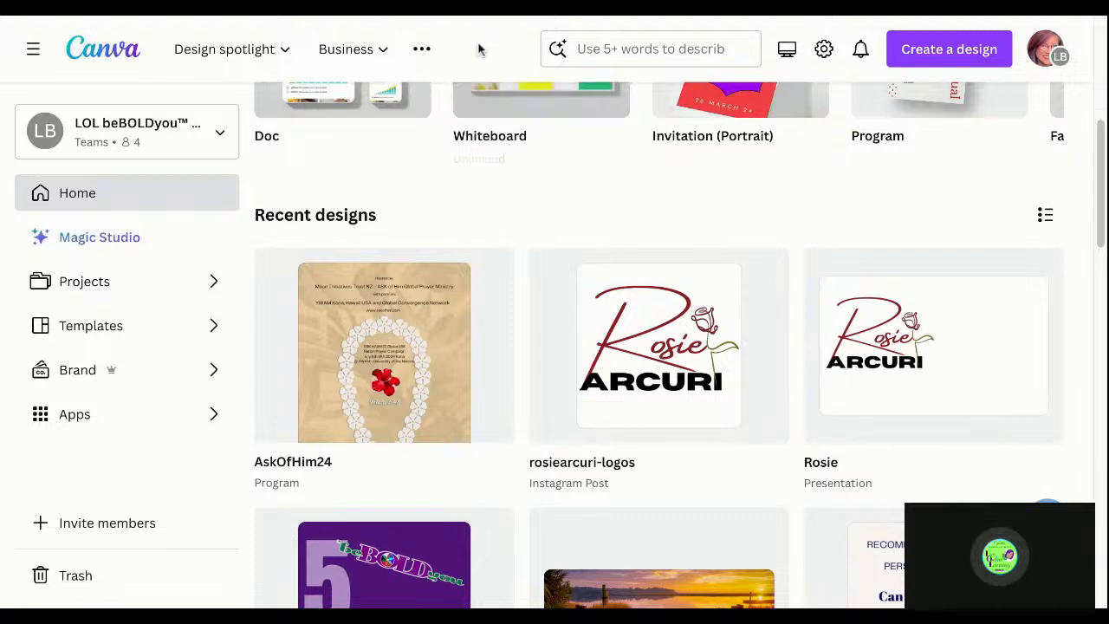
Create a new blank Instagram Post (Square) design at 1080 × 1080 px
{"action": "left_click", "coordinate": [984, 55]}
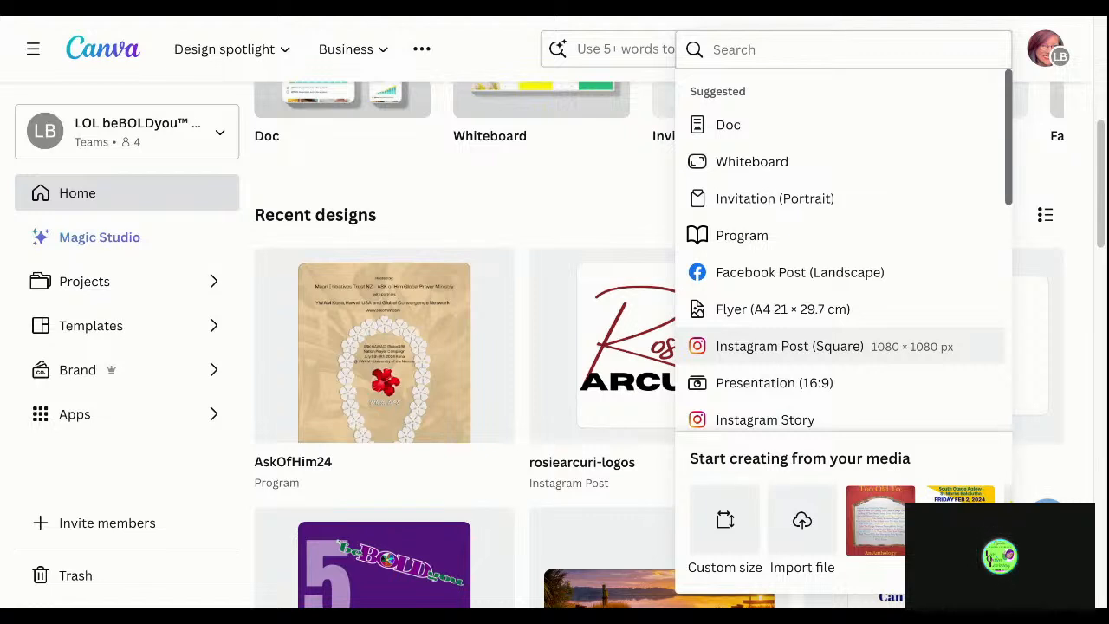
{"action": "left_click", "coordinate": [789, 346]}
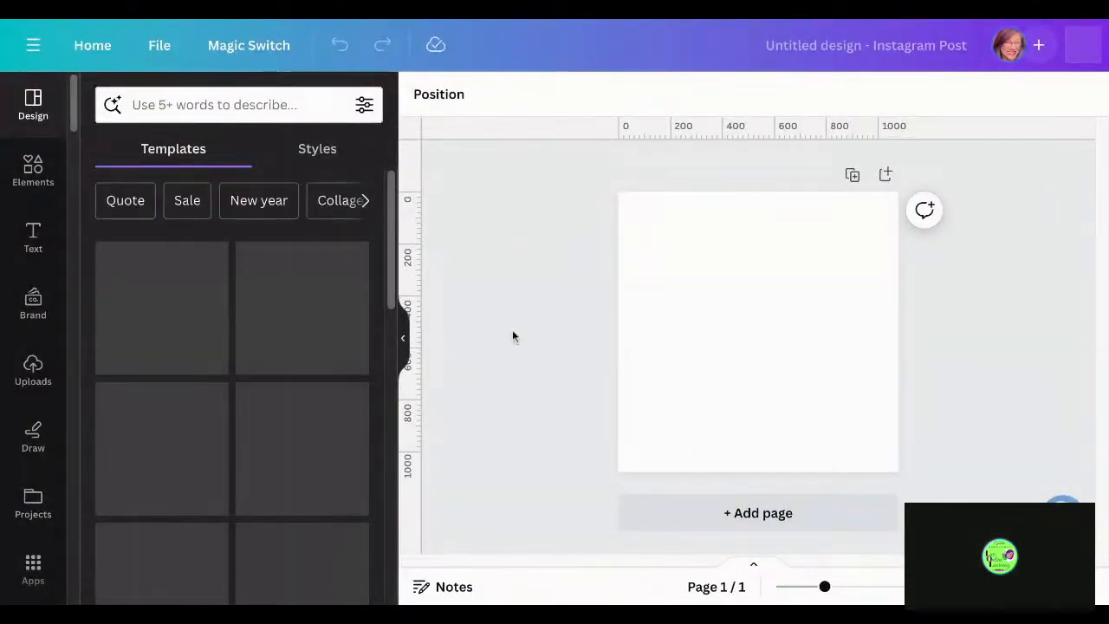
Search the design templates for "Chinese New Year"
{"action": "left_click", "coordinate": [252, 105]}
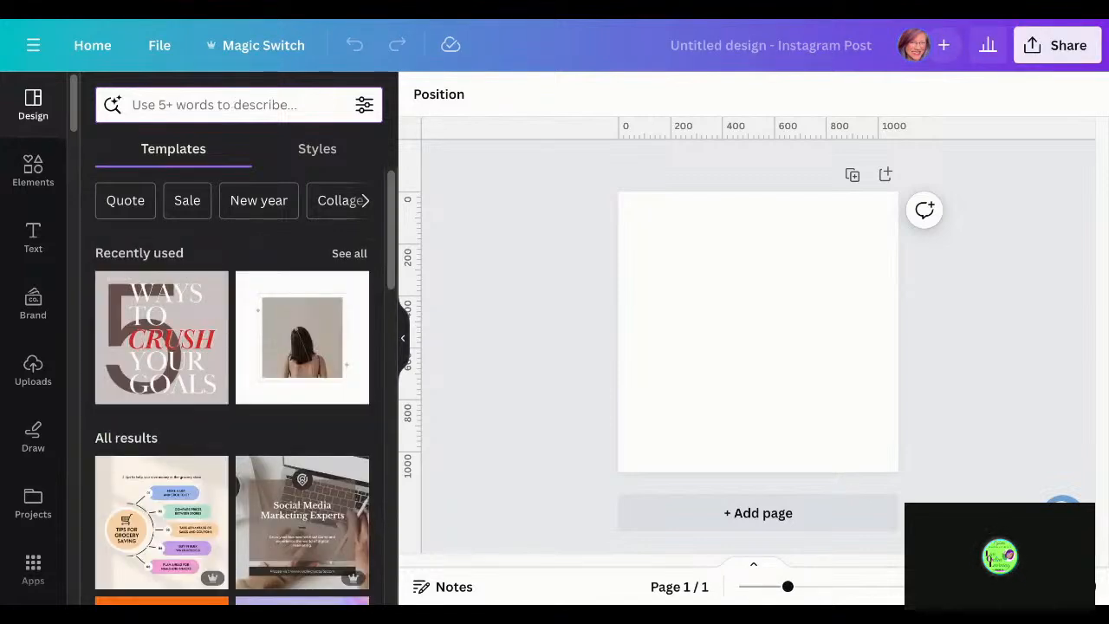
{"action": "type", "text": "C"}
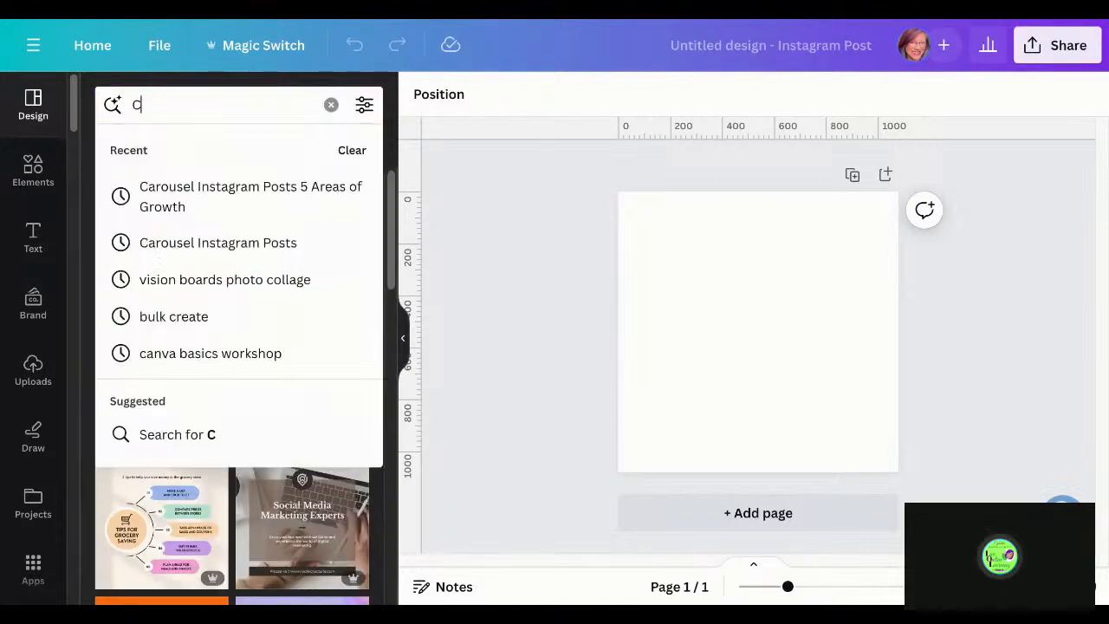
{"action": "type", "text": "hin"}
{"action": "key", "text": "BackSpace"}
{"action": "key", "text": "BackSpace"}
{"action": "type", "text": "hi"}
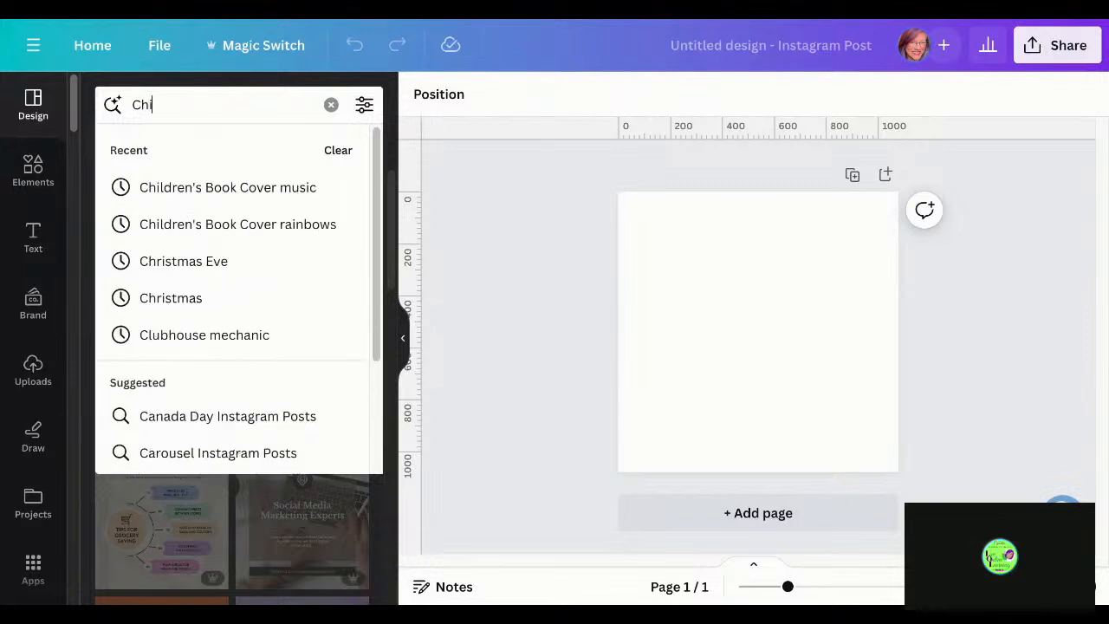
{"action": "type", "text": "nes "}
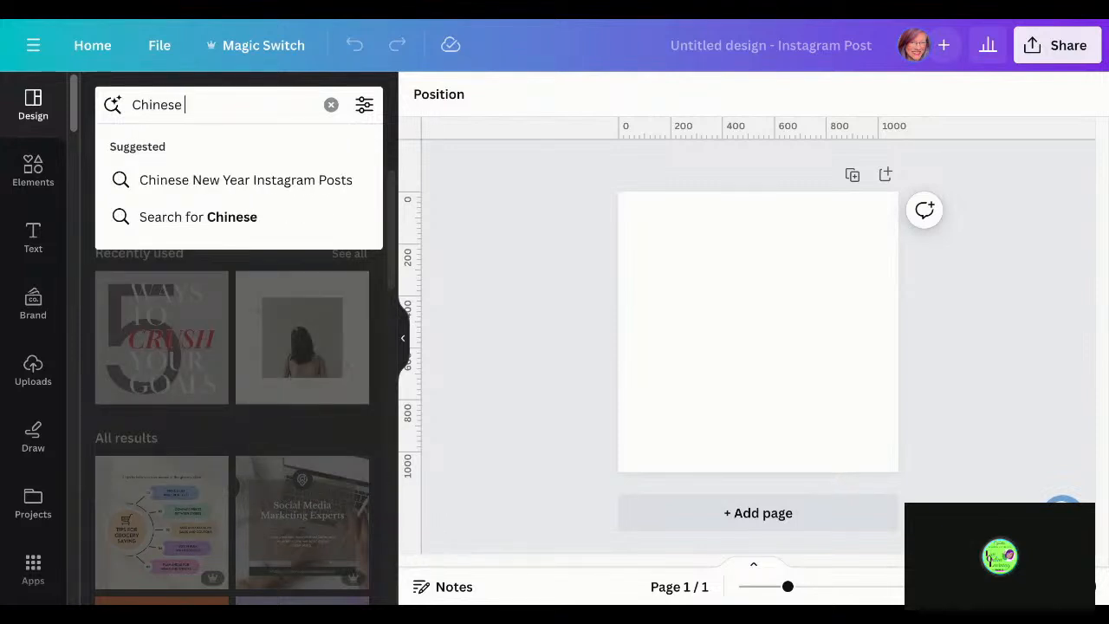
{"action": "type", "text": " N ew"}
{"action": "type", "text": "ew"}
{"action": "key", "text": "BackSpace"}
{"action": "key", "text": "BackSpace"}
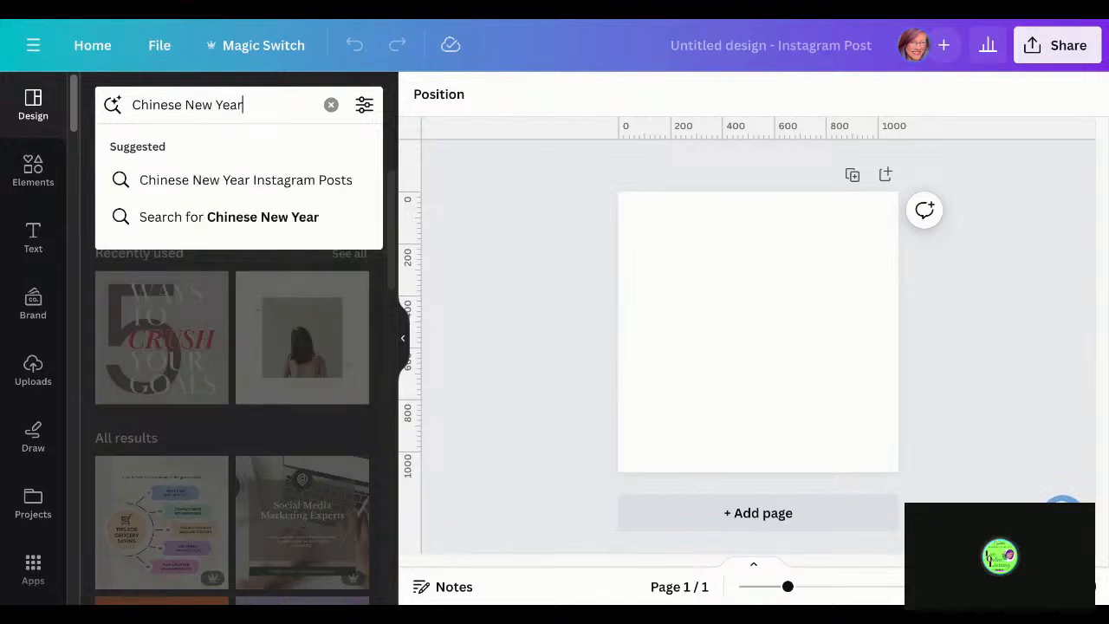
{"action": "key", "text": "Return"}
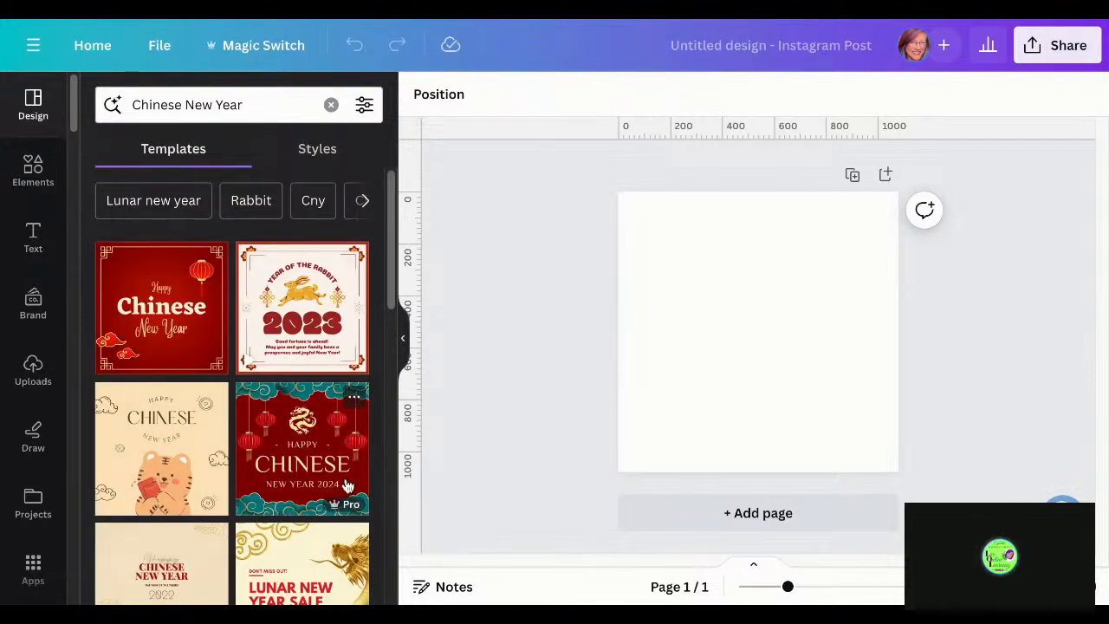
Apply the beige and red "Happy Chinese New Year 2024 Year of the Dragon" template to the page and return to the template results
{"action": "scroll", "coordinate": [347, 485], "scroll_direction": "down", "scroll_amount": 3}
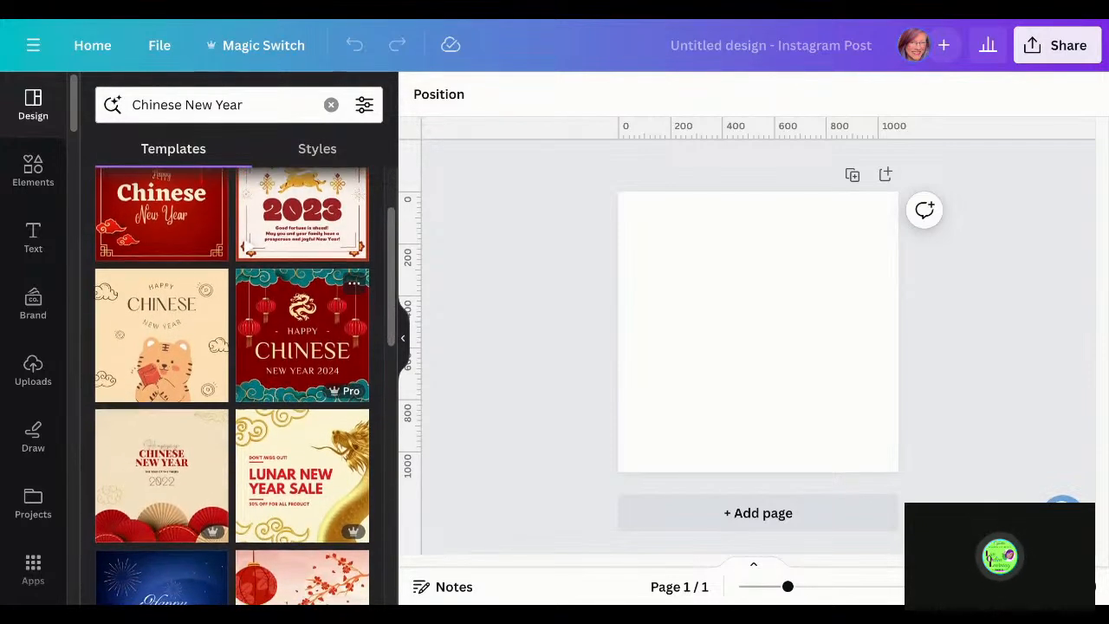
{"action": "scroll", "coordinate": [301, 390], "scroll_direction": "down", "scroll_amount": 3}
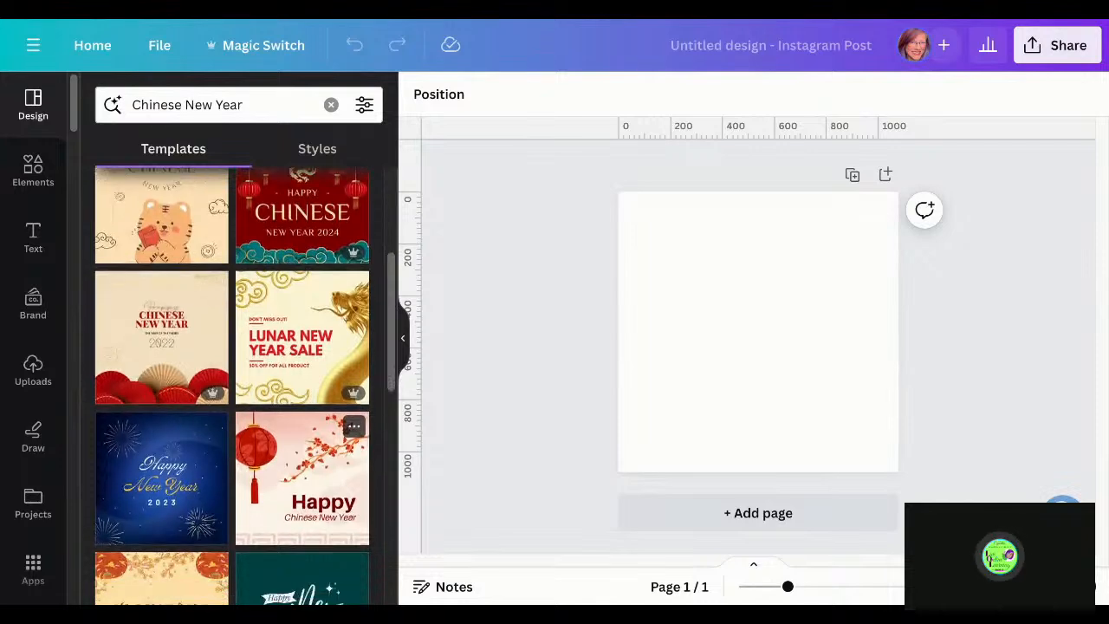
{"action": "scroll", "coordinate": [301, 390], "scroll_direction": "down", "scroll_amount": 5}
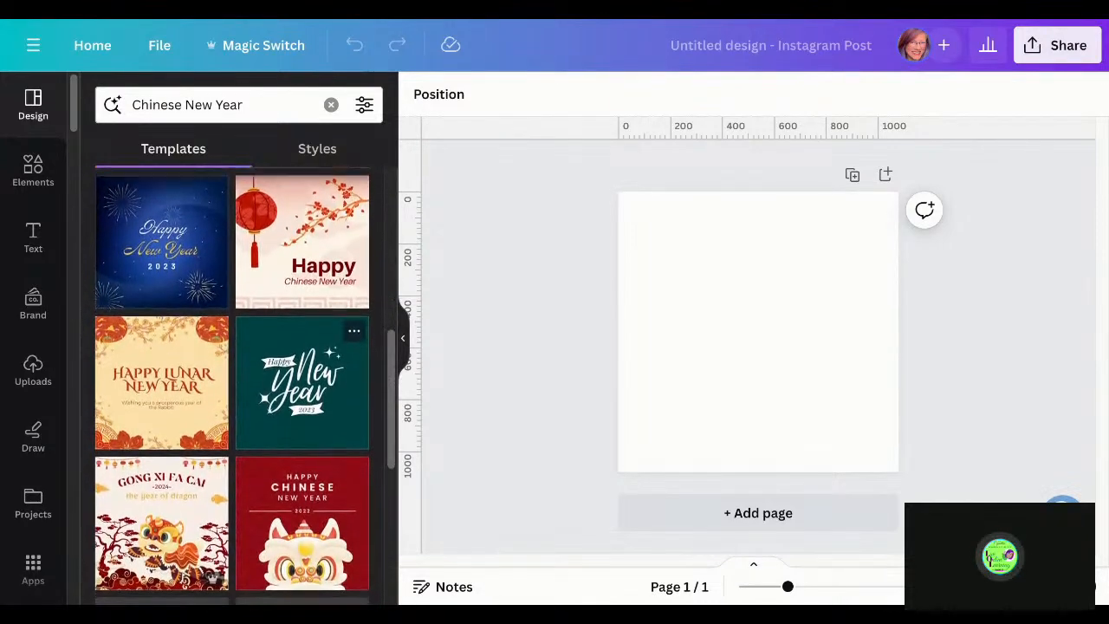
{"action": "scroll", "coordinate": [232, 390], "scroll_direction": "up", "scroll_amount": 2}
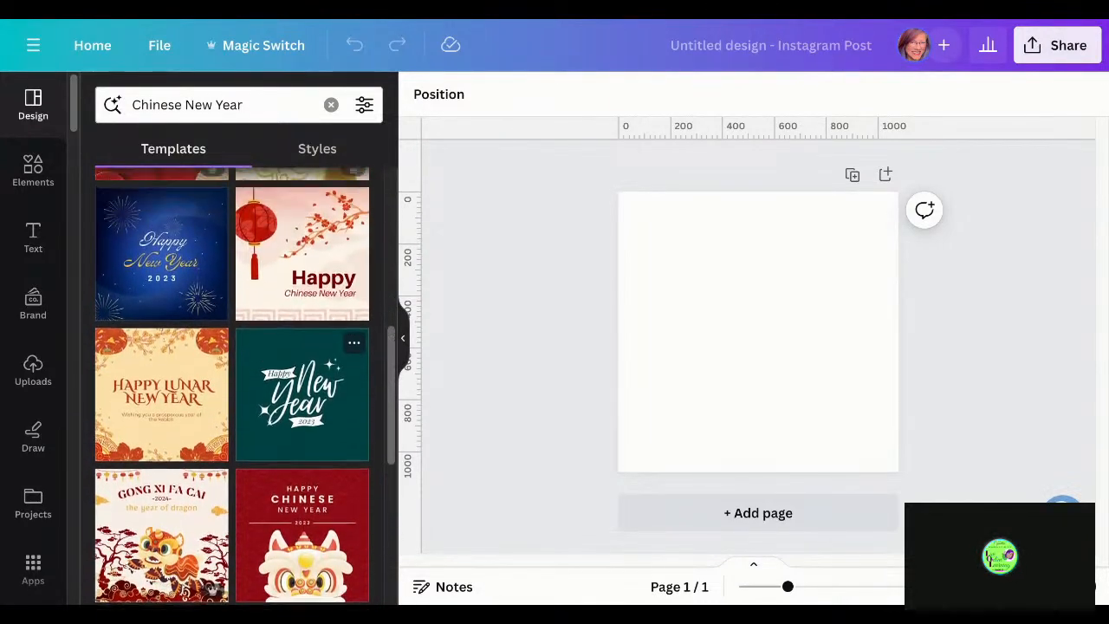
{"action": "scroll", "coordinate": [302, 364], "scroll_direction": "down", "scroll_amount": 4}
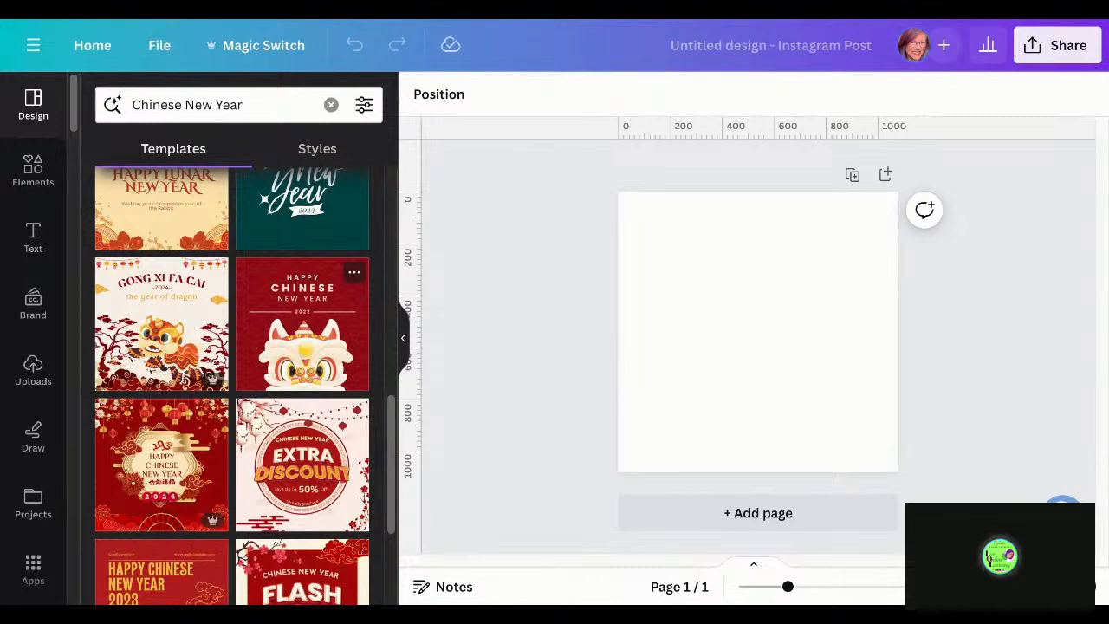
{"action": "scroll", "coordinate": [320, 332], "scroll_direction": "down", "scroll_amount": 3}
{"action": "scroll", "coordinate": [232, 385], "scroll_direction": "down", "scroll_amount": 5}
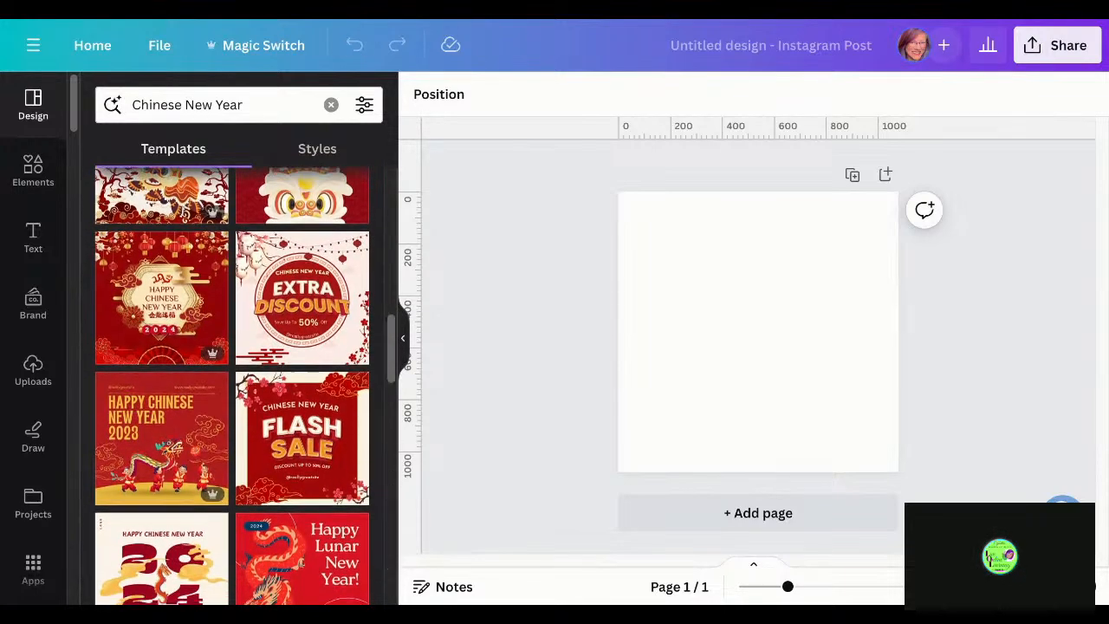
{"action": "scroll", "coordinate": [302, 346], "scroll_direction": "down", "scroll_amount": 3}
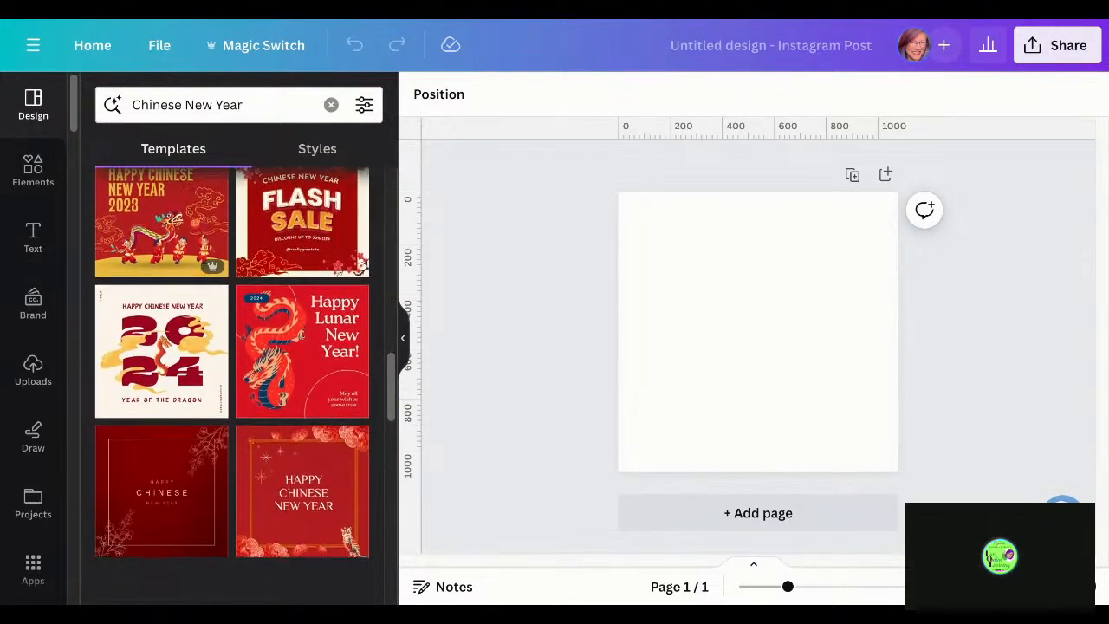
{"action": "scroll", "coordinate": [232, 386], "scroll_direction": "down", "scroll_amount": 2}
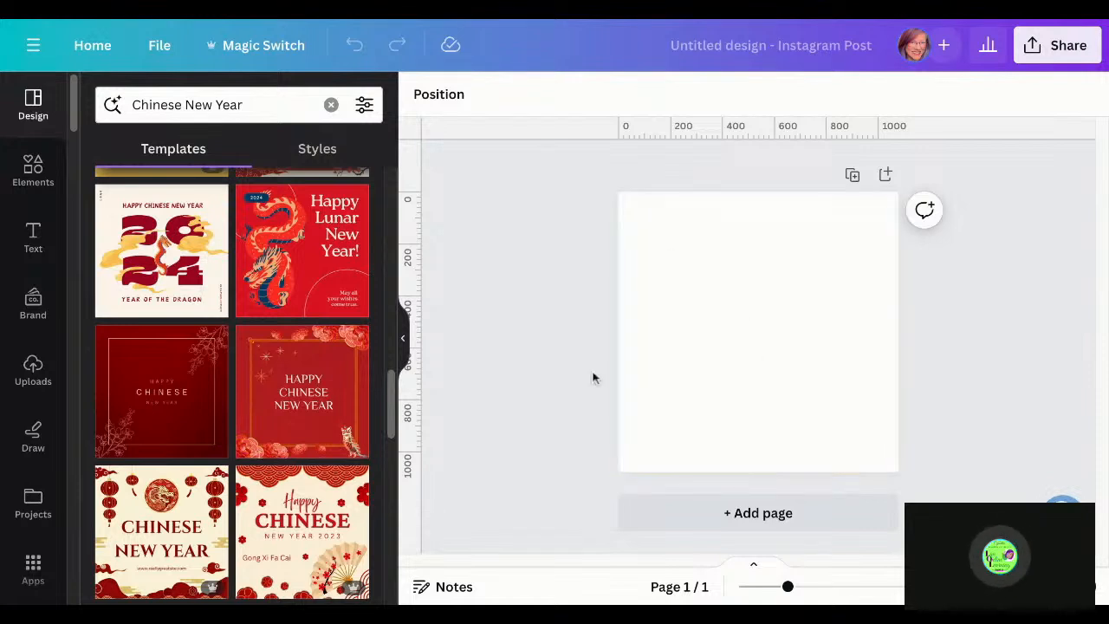
{"action": "scroll", "coordinate": [290, 429], "scroll_direction": "down", "scroll_amount": 1}
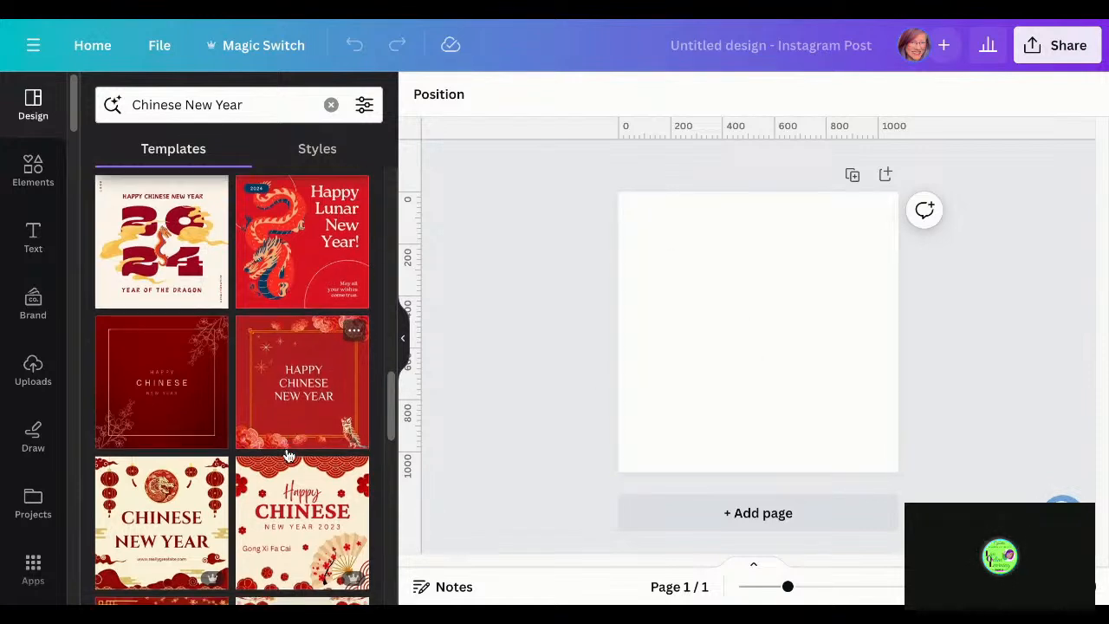
{"action": "scroll", "coordinate": [290, 455], "scroll_direction": "up", "scroll_amount": 1}
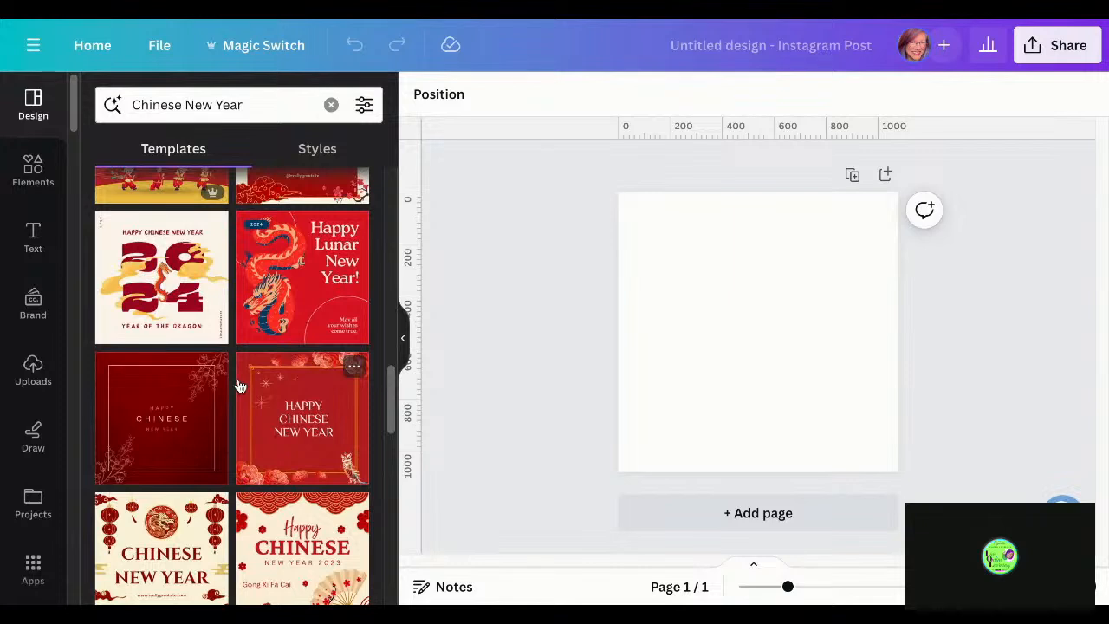
{"action": "left_click", "coordinate": [161, 278]}
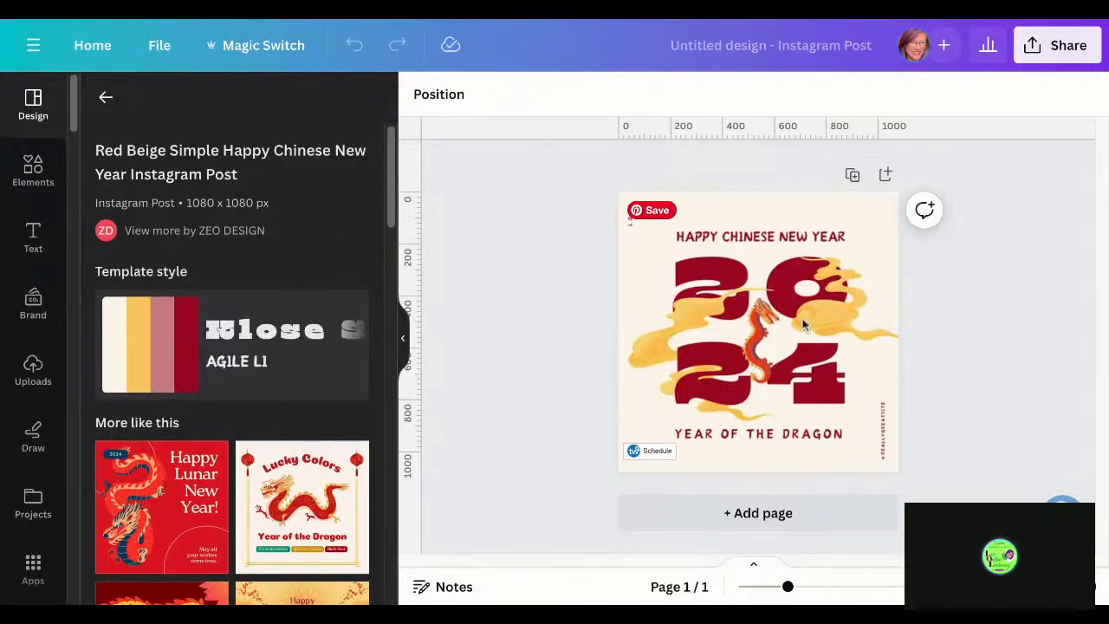
{"action": "left_click", "coordinate": [763, 436]}
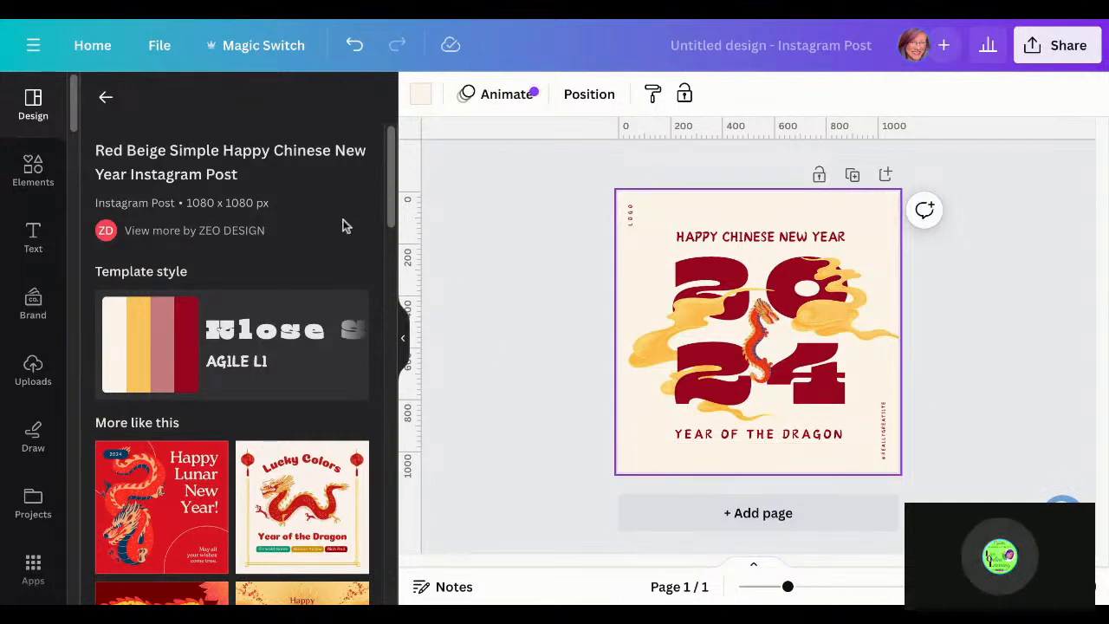
{"action": "left_click", "coordinate": [106, 101]}
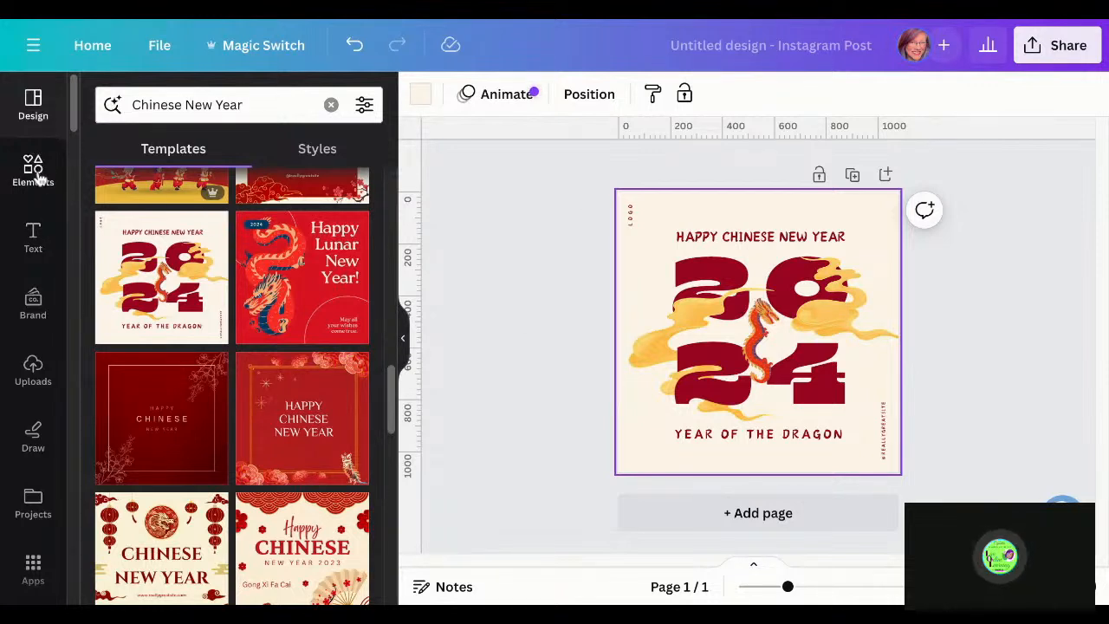
Switch the active Brand Kit to Live Online Learning
{"action": "left_click", "coordinate": [35, 317]}
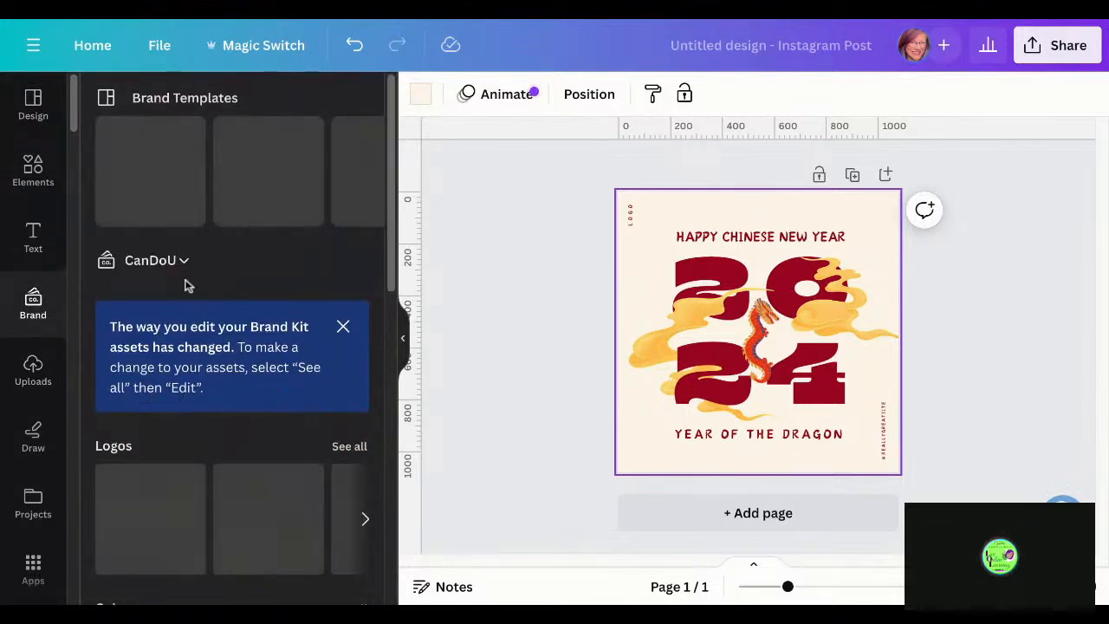
{"action": "left_click", "coordinate": [165, 261]}
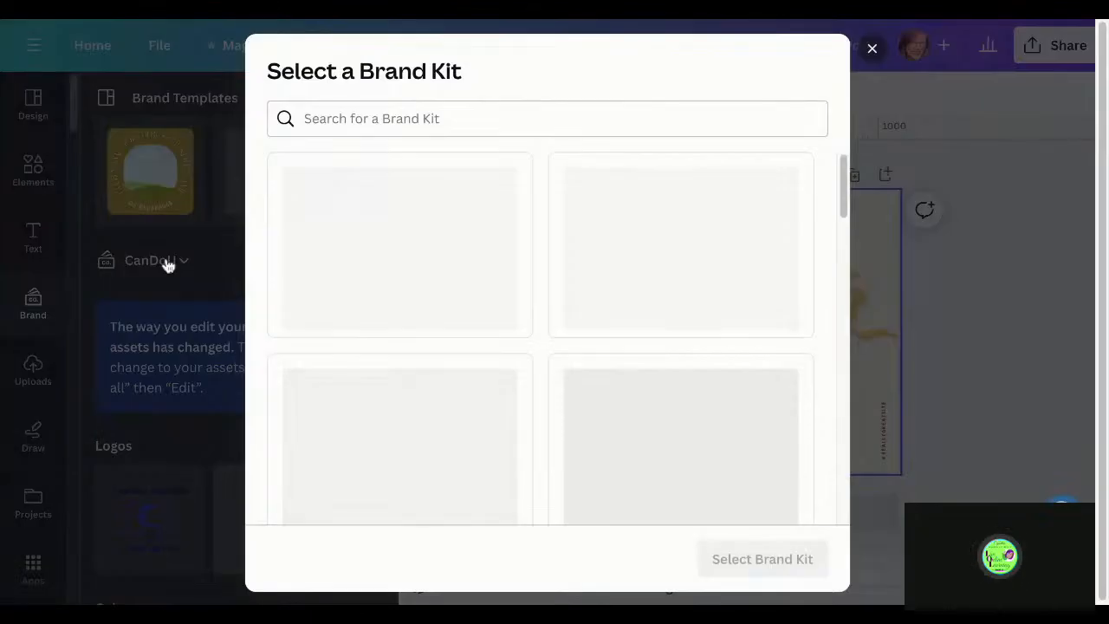
{"action": "scroll", "coordinate": [501, 354], "scroll_direction": "down", "scroll_amount": 1}
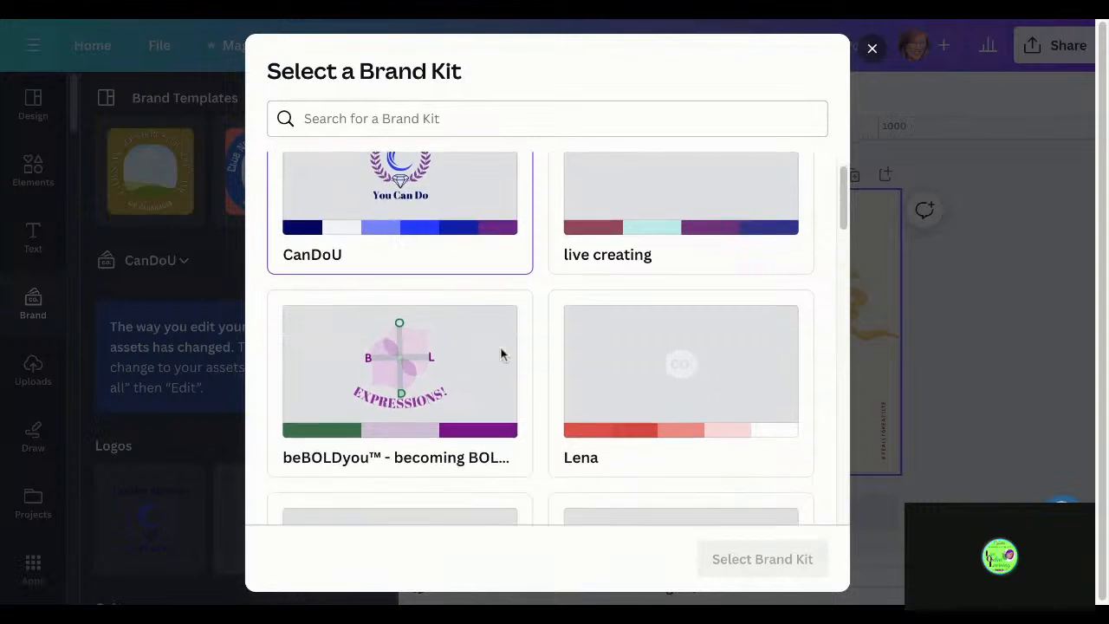
{"action": "scroll", "coordinate": [501, 353], "scroll_direction": "down", "scroll_amount": 2}
{"action": "left_click", "coordinate": [474, 265]}
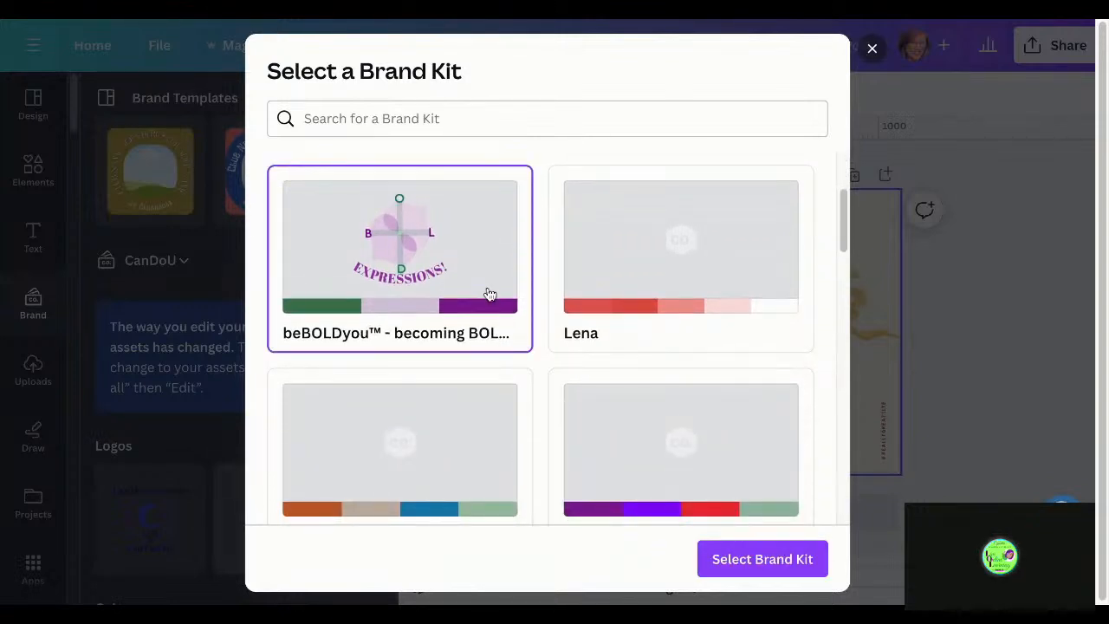
{"action": "scroll", "coordinate": [706, 479], "scroll_direction": "down", "scroll_amount": 1}
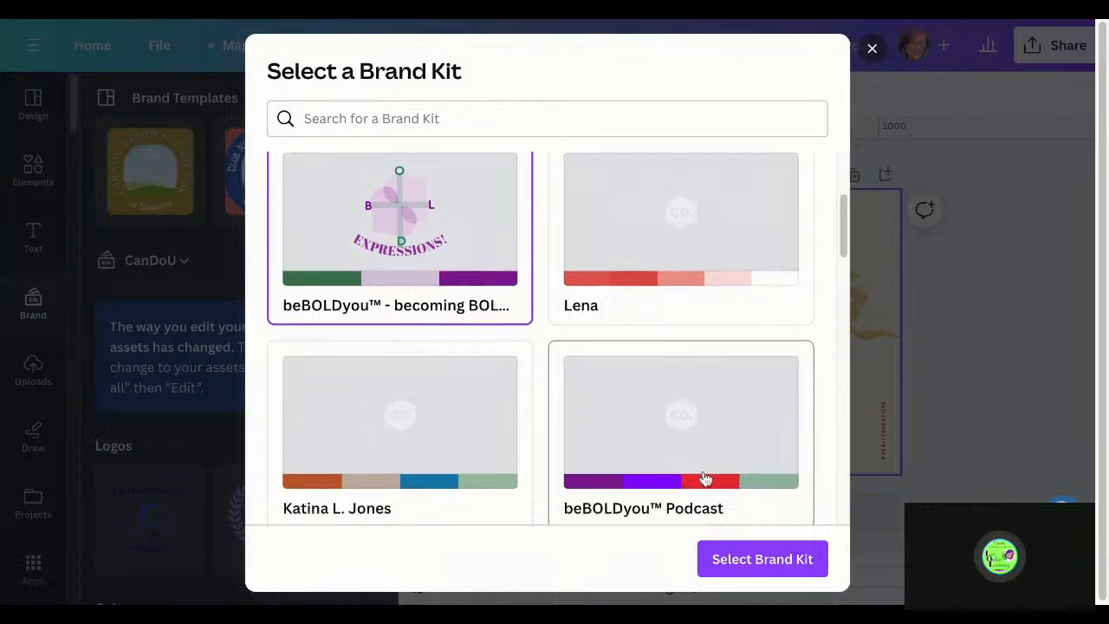
{"action": "scroll", "coordinate": [706, 479], "scroll_direction": "down", "scroll_amount": 4}
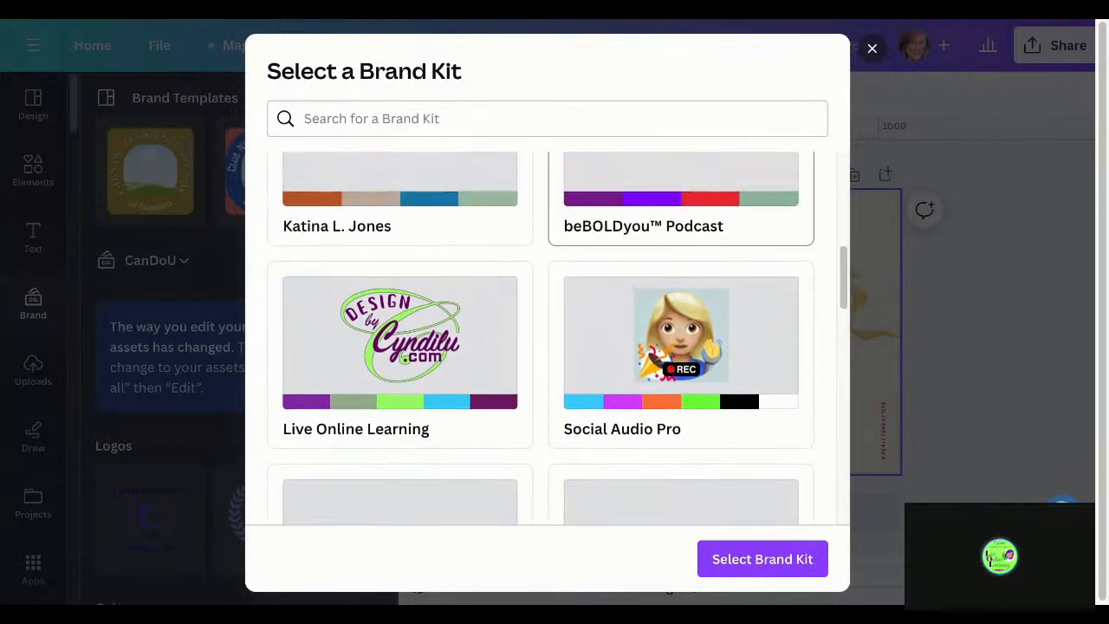
{"action": "scroll", "coordinate": [716, 493], "scroll_direction": "up", "scroll_amount": 1}
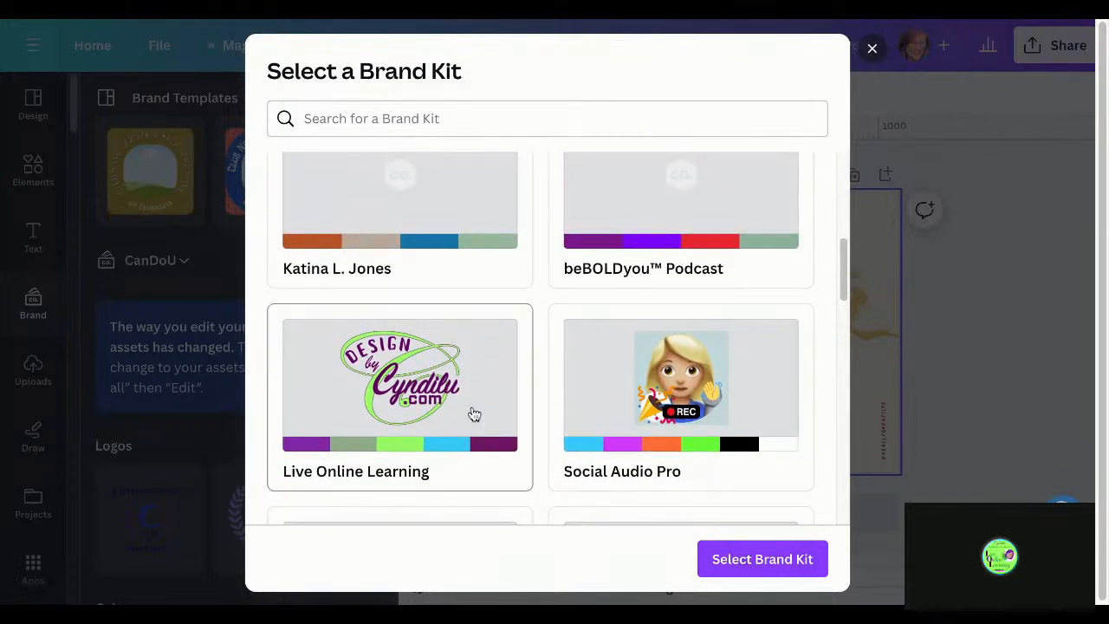
{"action": "left_click", "coordinate": [474, 414]}
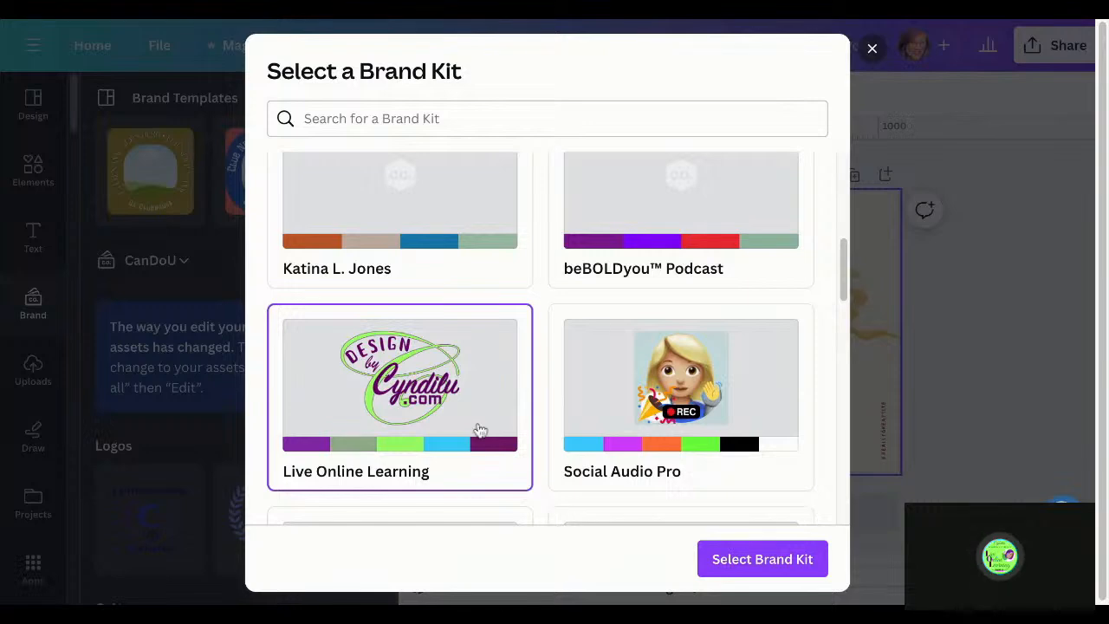
{"action": "left_click", "coordinate": [756, 561]}
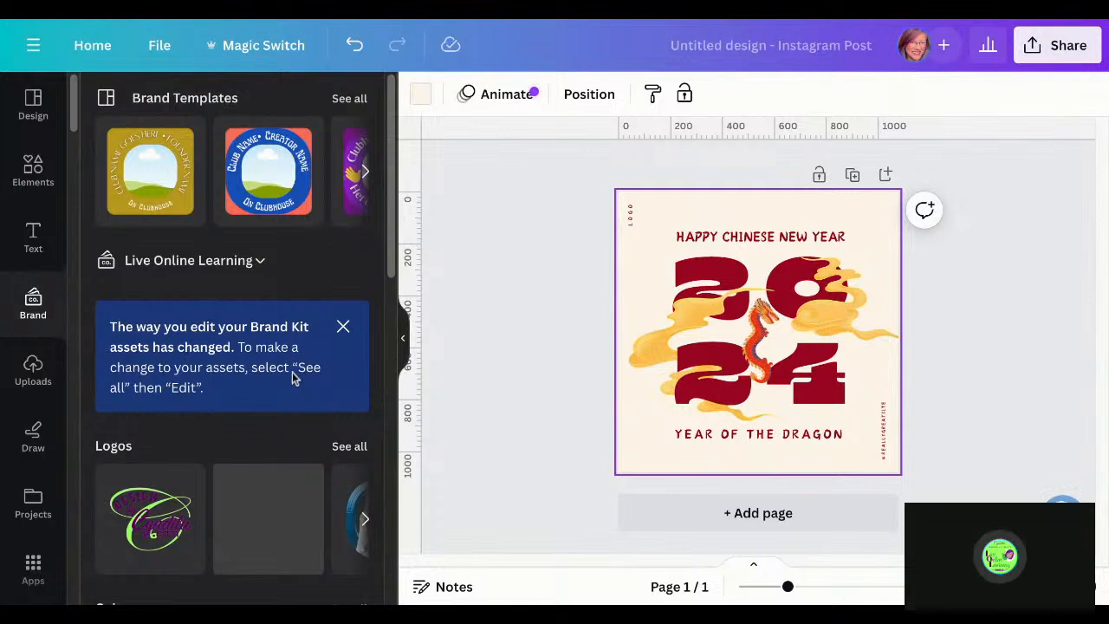
Shuffle the brand colours from "Copy of LiveOnlineLearning LongLogo.png" over the page until the background is bright blue with dark purple text
{"action": "scroll", "coordinate": [293, 374], "scroll_direction": "down", "scroll_amount": 4}
{"action": "scroll", "coordinate": [292, 371], "scroll_direction": "down", "scroll_amount": 2}
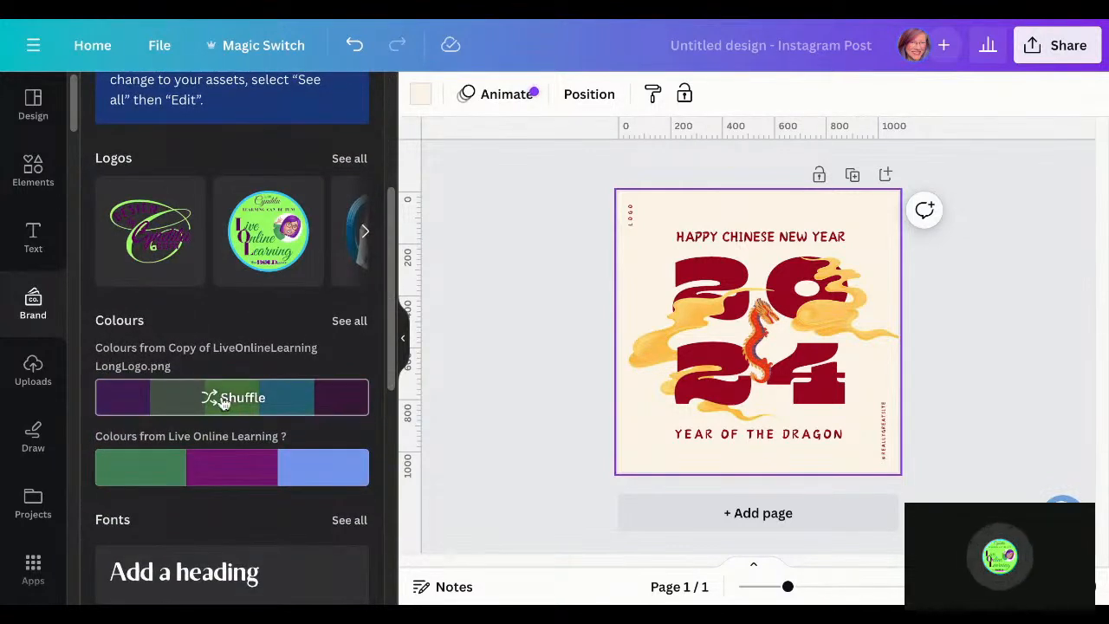
{"action": "left_click", "coordinate": [227, 403]}
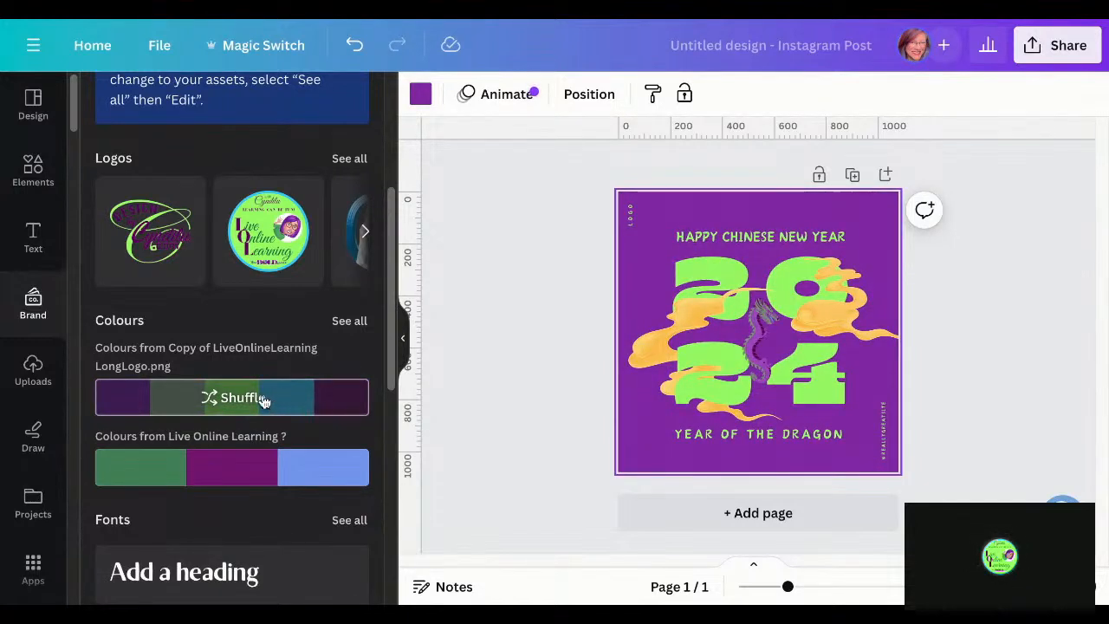
{"action": "left_click", "coordinate": [264, 401]}
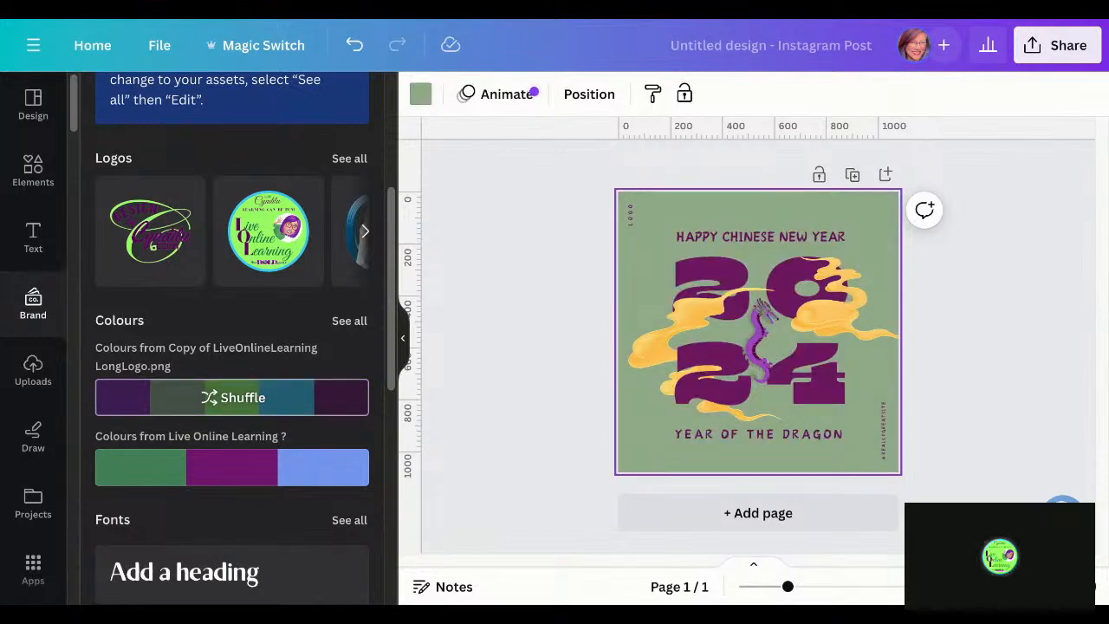
{"action": "left_click", "coordinate": [265, 398]}
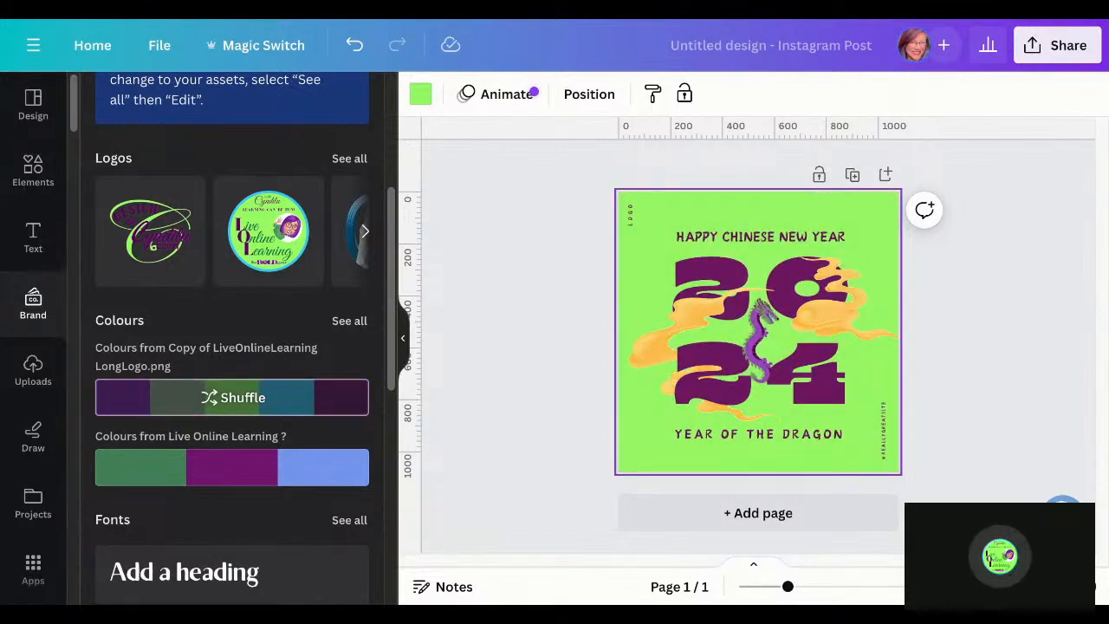
{"action": "left_click", "coordinate": [265, 398]}
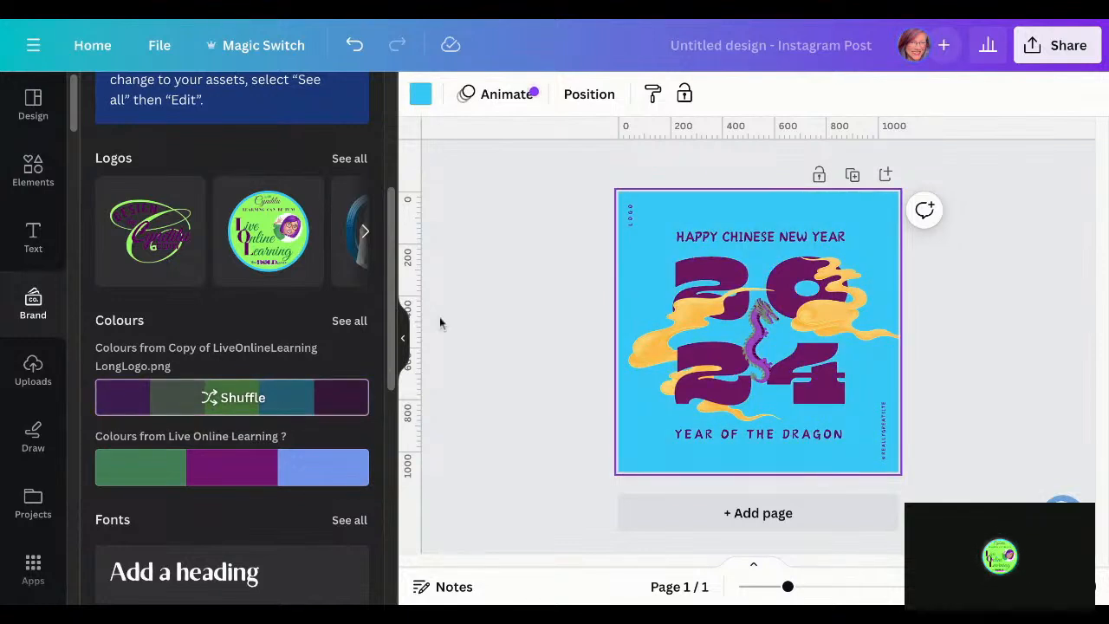
Open the photo editing options for the cloud on the left of the design and show its full filter collection
{"action": "left_click", "coordinate": [631, 360]}
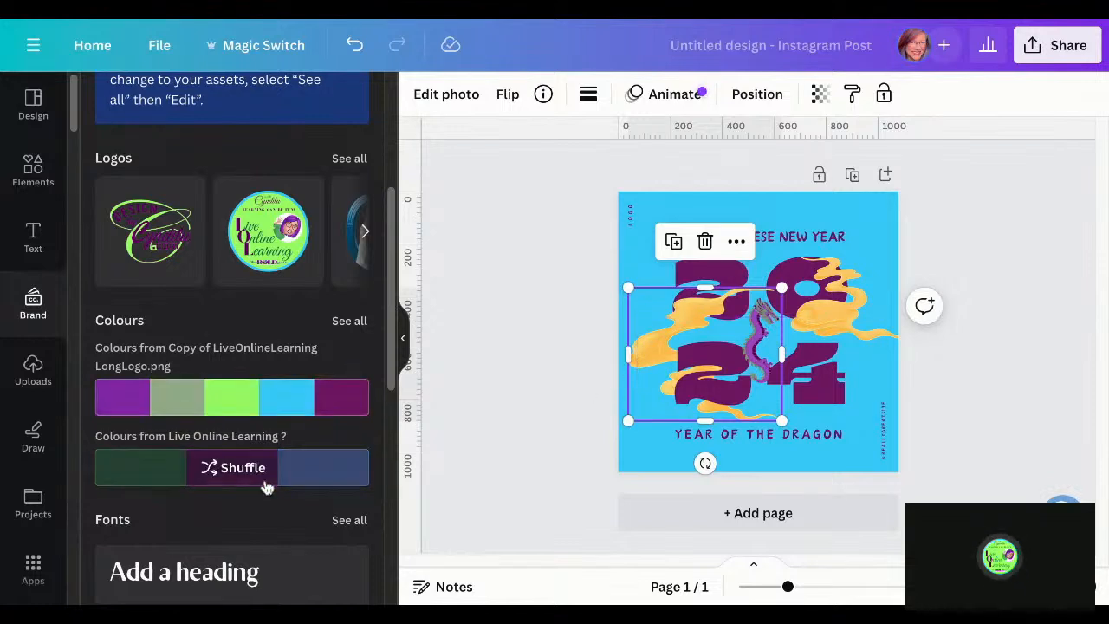
{"action": "scroll", "coordinate": [265, 520], "scroll_direction": "down", "scroll_amount": 1}
{"action": "scroll", "coordinate": [266, 522], "scroll_direction": "up", "scroll_amount": 3}
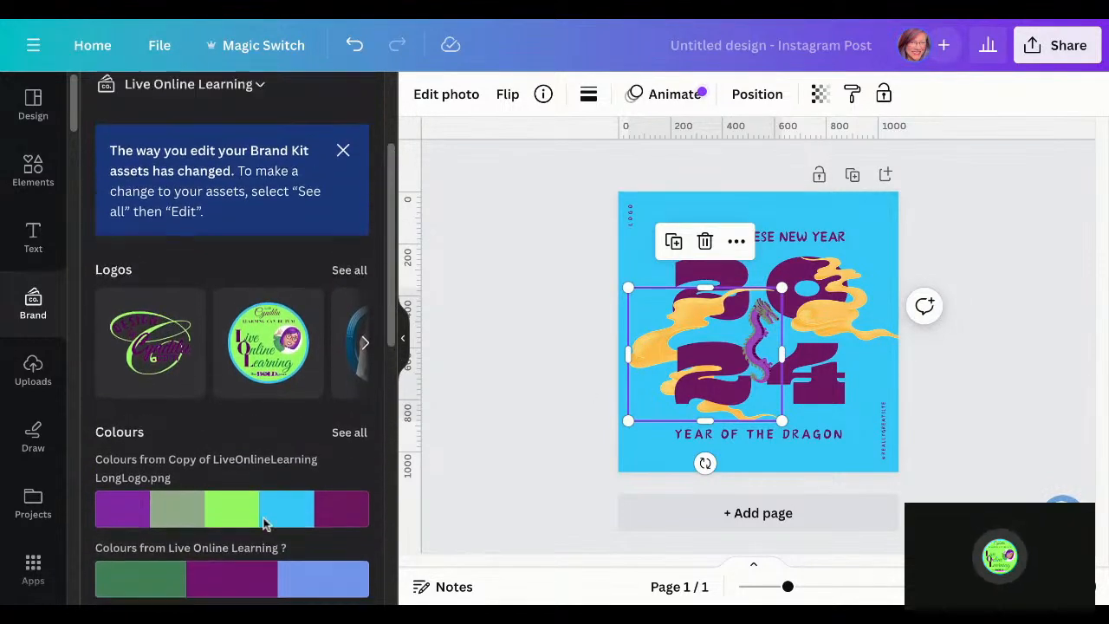
{"action": "scroll", "coordinate": [266, 523], "scroll_direction": "up", "scroll_amount": 1}
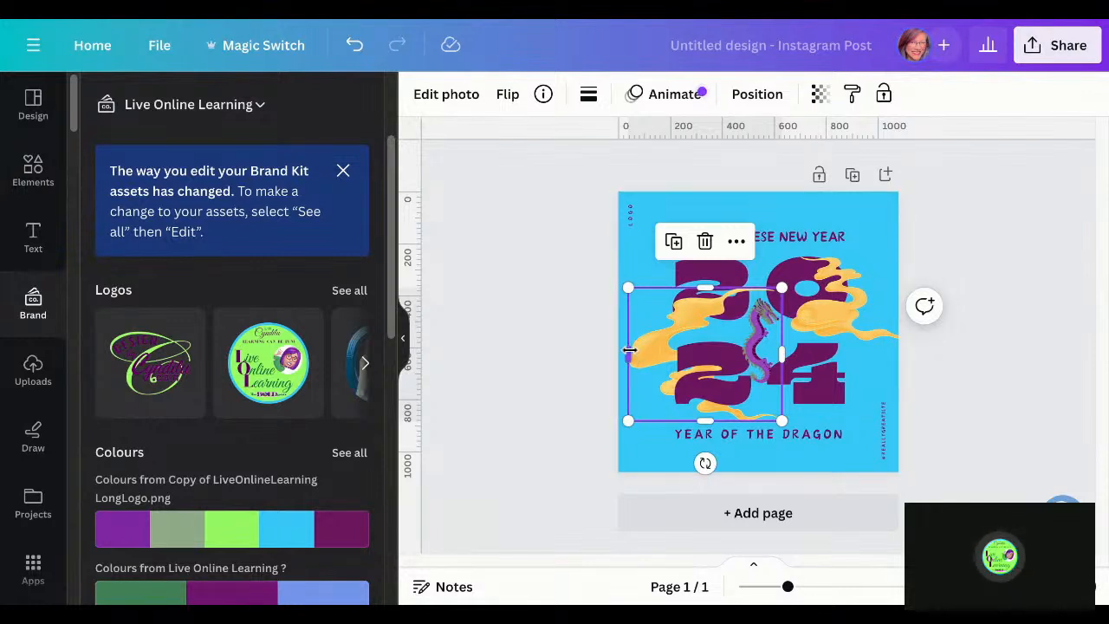
{"action": "left_click", "coordinate": [446, 95]}
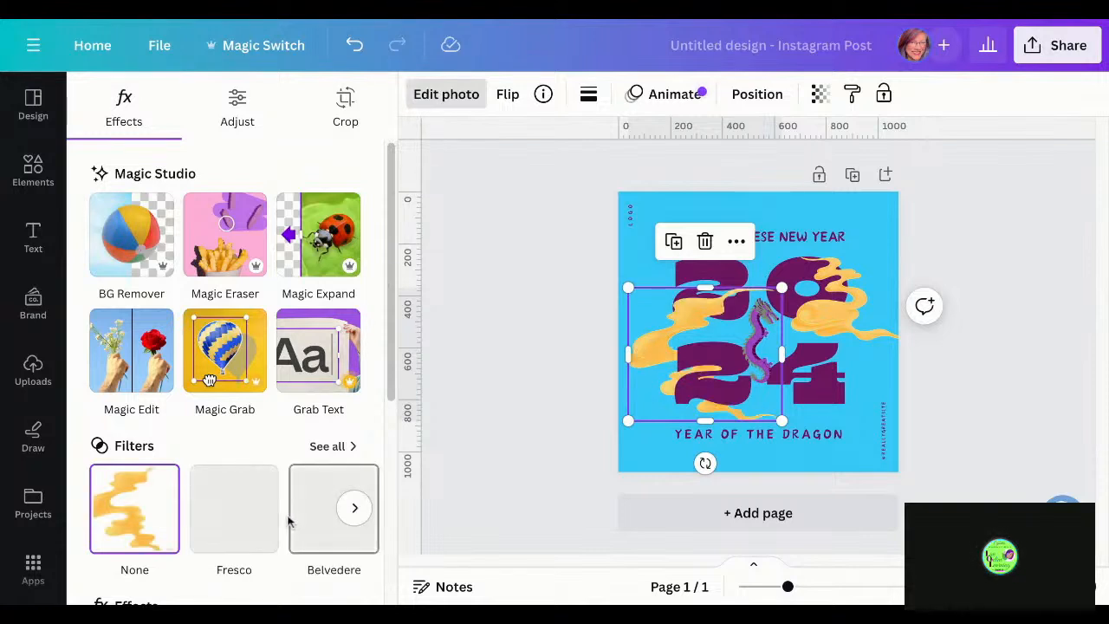
{"action": "scroll", "coordinate": [299, 490], "scroll_direction": "down", "scroll_amount": 2}
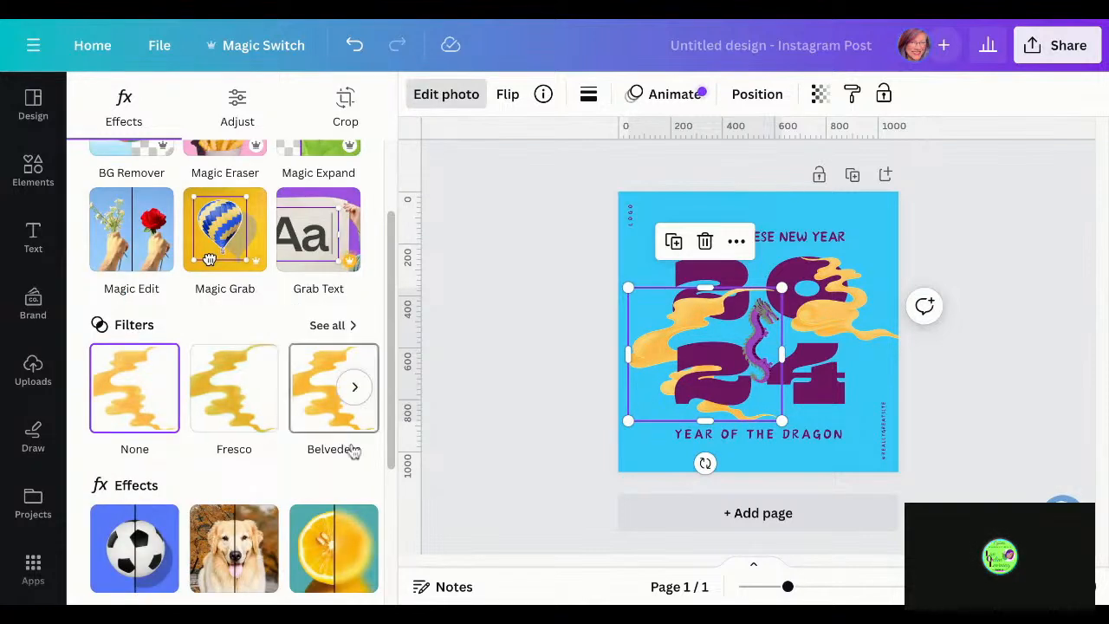
{"action": "scroll", "coordinate": [356, 509], "scroll_direction": "down", "scroll_amount": 4}
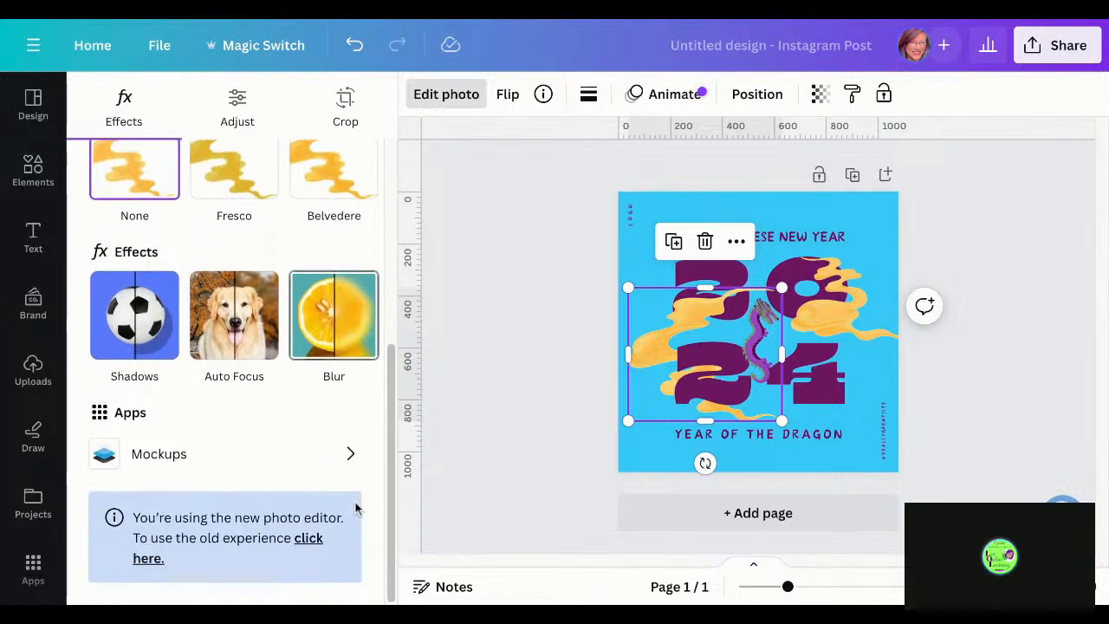
{"action": "scroll", "coordinate": [352, 490], "scroll_direction": "up", "scroll_amount": 5}
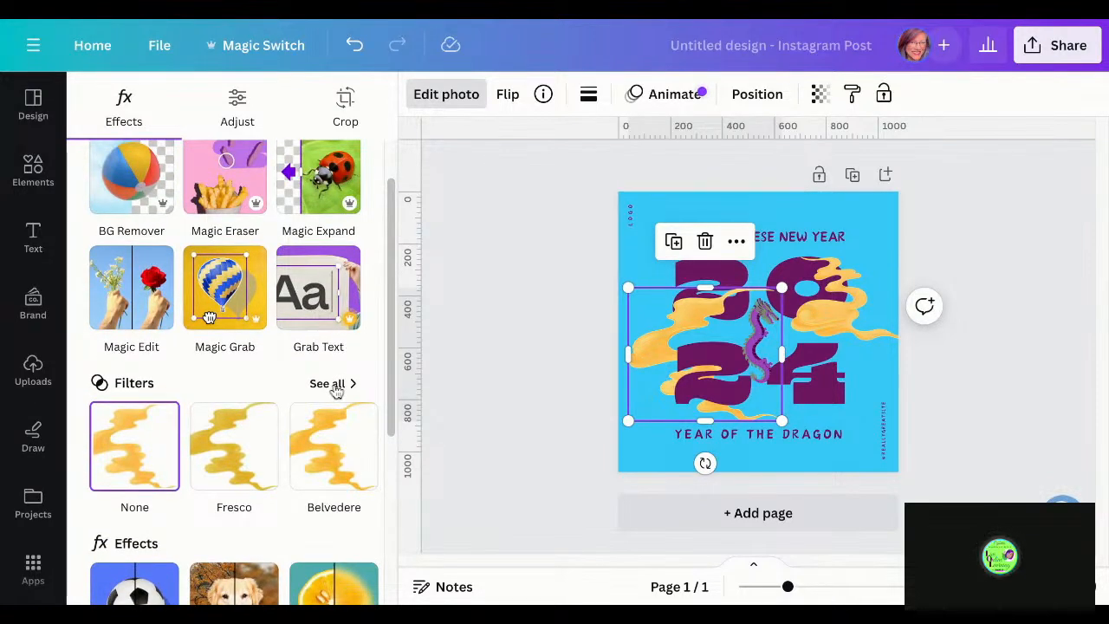
{"action": "left_click", "coordinate": [334, 387]}
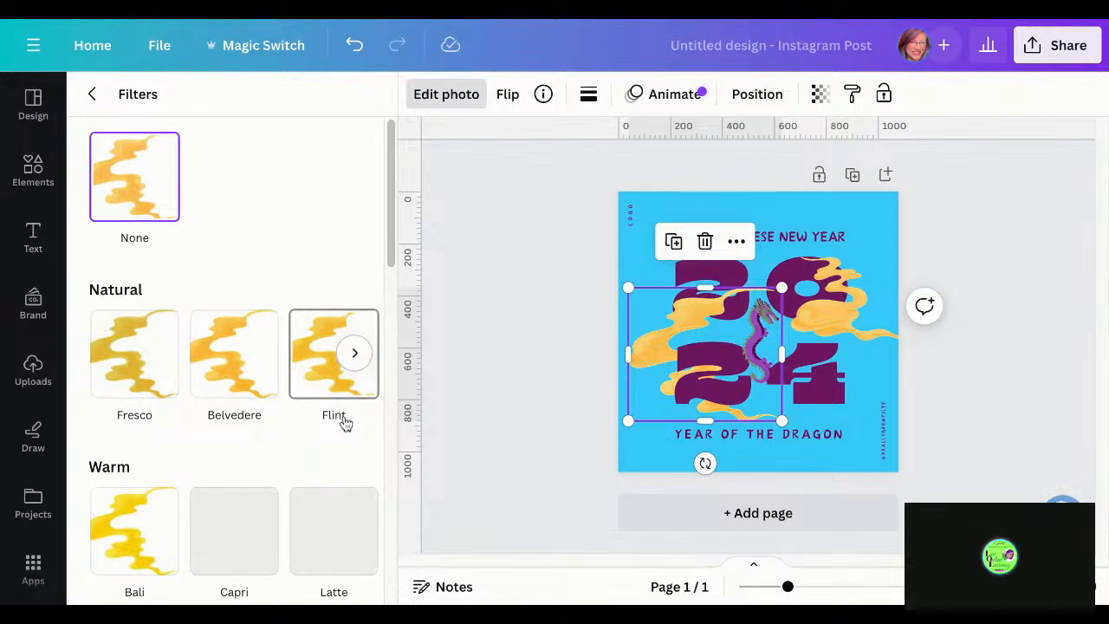
Browse the Colour Pop filters for the left cloud, try Minty, and settle on Amethyst
{"action": "scroll", "coordinate": [345, 422], "scroll_direction": "down", "scroll_amount": 4}
{"action": "scroll", "coordinate": [345, 390], "scroll_direction": "down", "scroll_amount": 5}
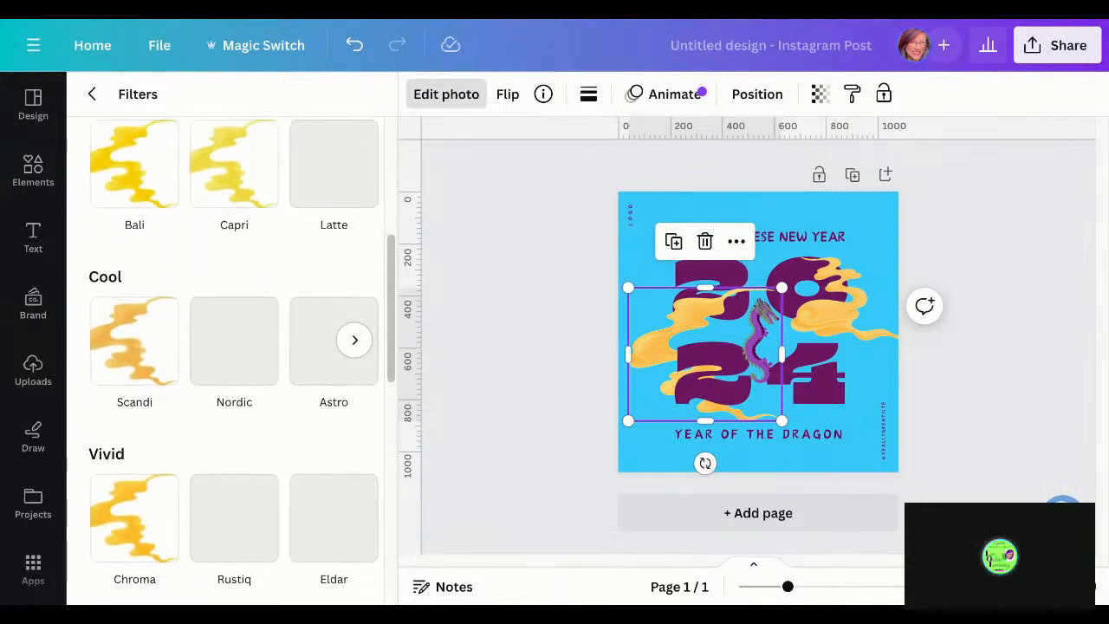
{"action": "scroll", "coordinate": [345, 364], "scroll_direction": "down", "scroll_amount": 3}
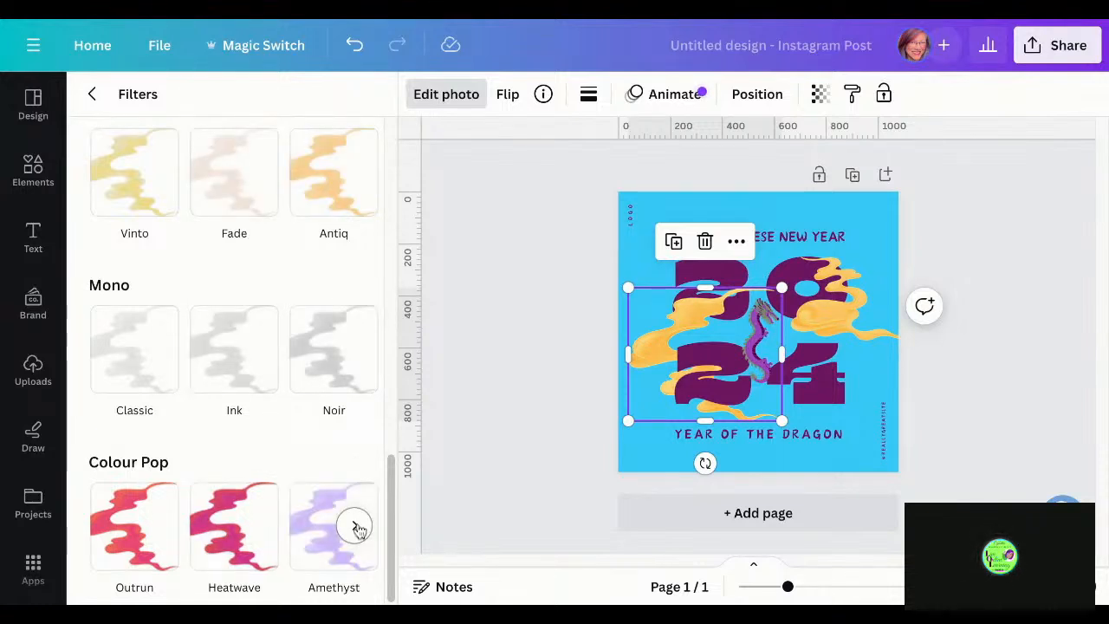
{"action": "left_click", "coordinate": [357, 527]}
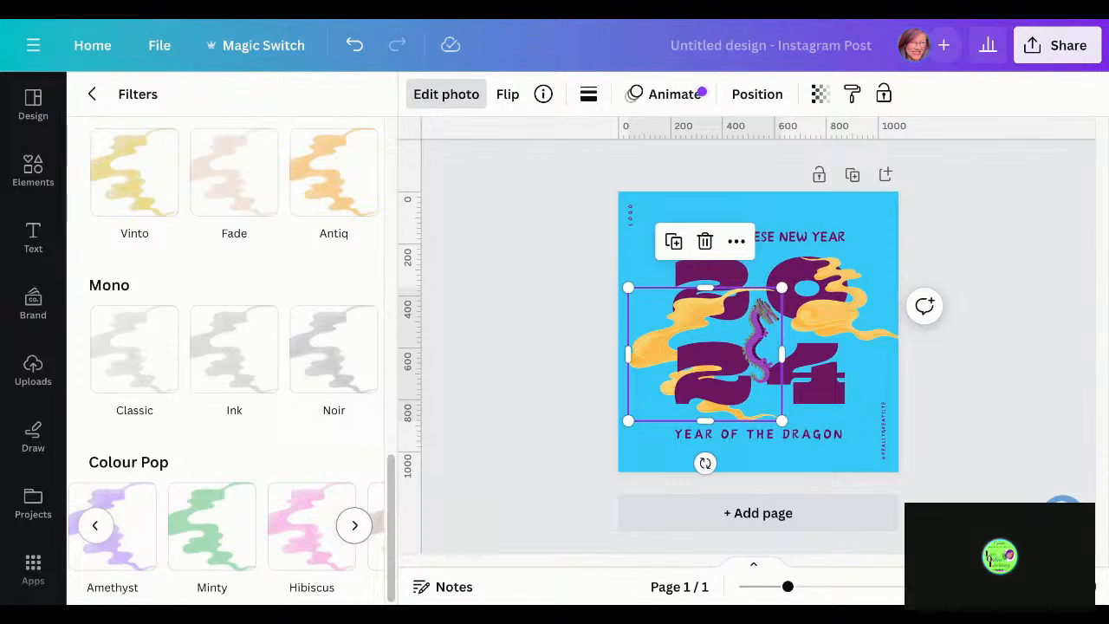
{"action": "left_click", "coordinate": [355, 529]}
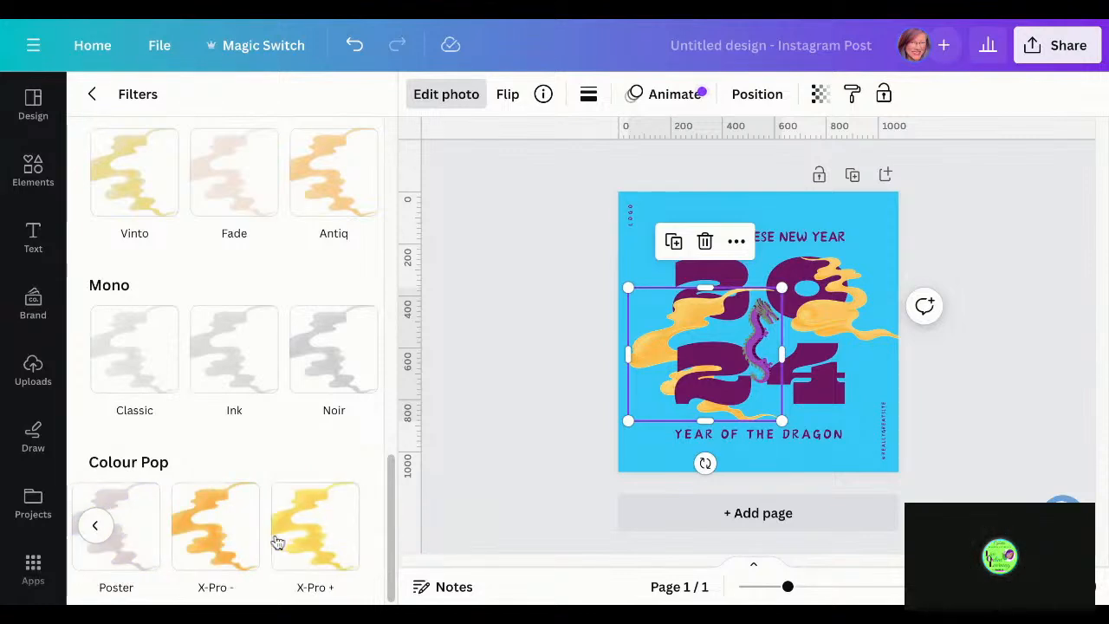
{"action": "left_click", "coordinate": [95, 526]}
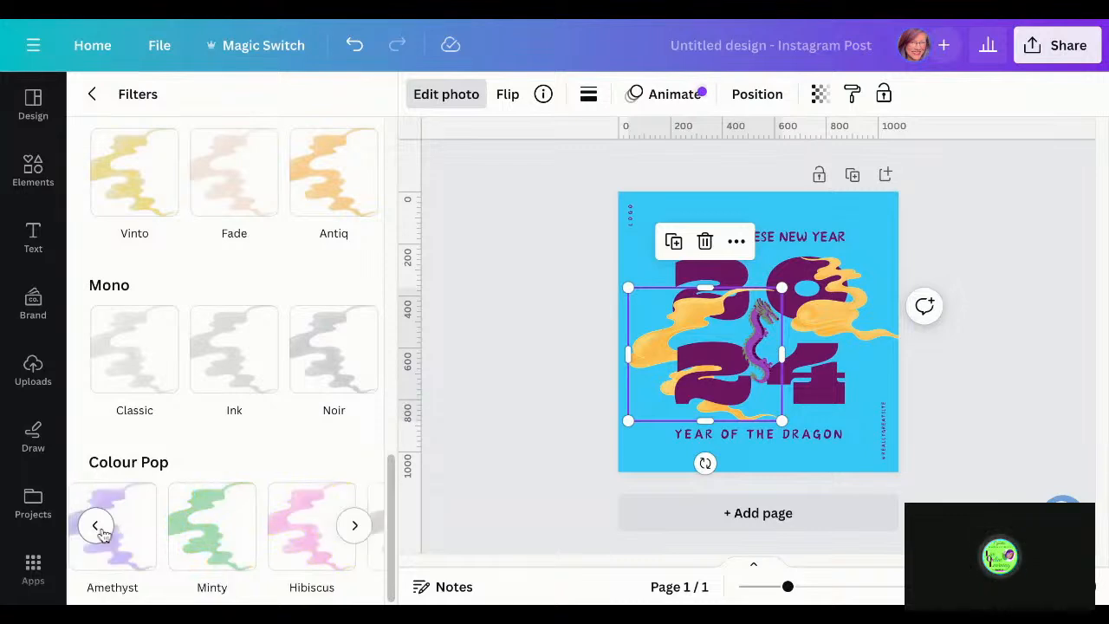
{"action": "left_click", "coordinate": [196, 539]}
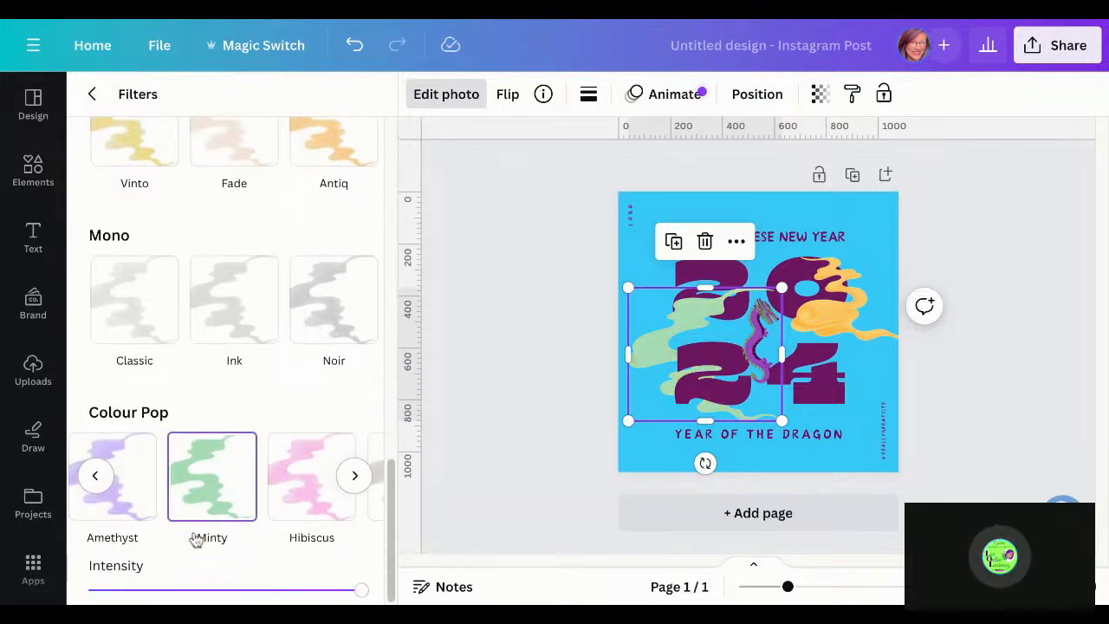
{"action": "left_click", "coordinate": [137, 497]}
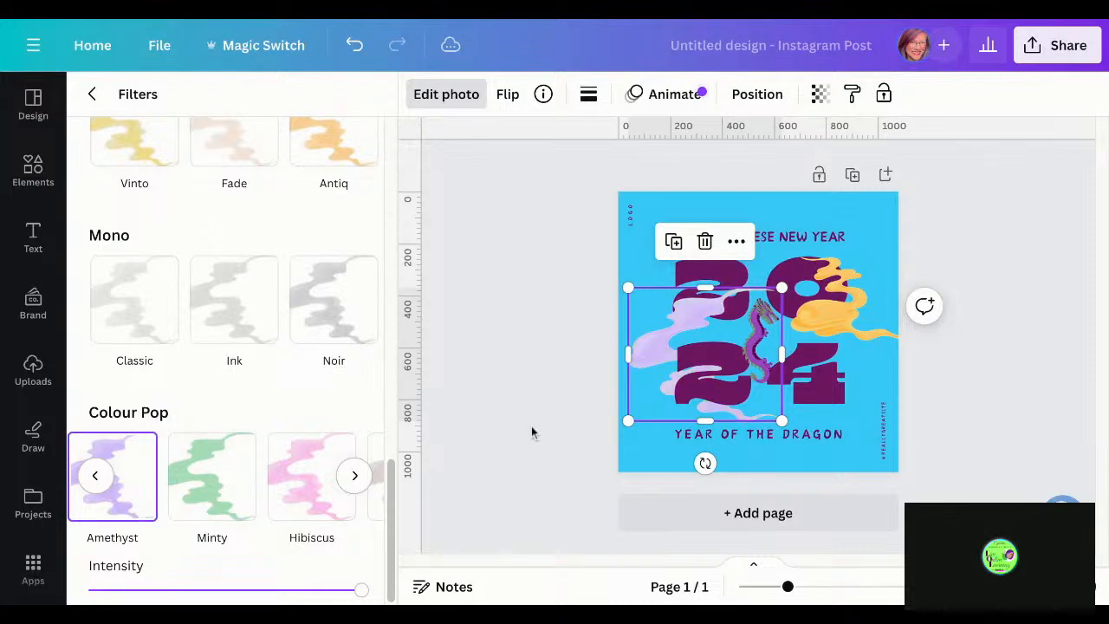
Apply the same Amethyst Colour Pop filter to the orange cloud on the right and deselect it
{"action": "left_click", "coordinate": [853, 310]}
{"action": "scroll", "coordinate": [99, 490], "scroll_direction": "up", "scroll_amount": 10}
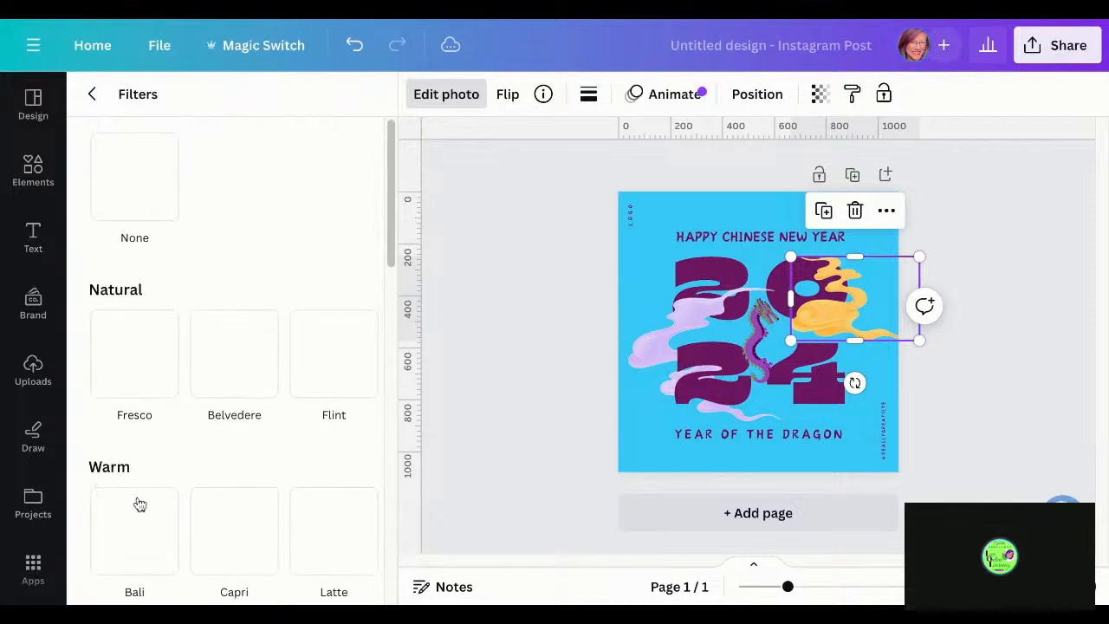
{"action": "scroll", "coordinate": [178, 457], "scroll_direction": "down", "scroll_amount": 10}
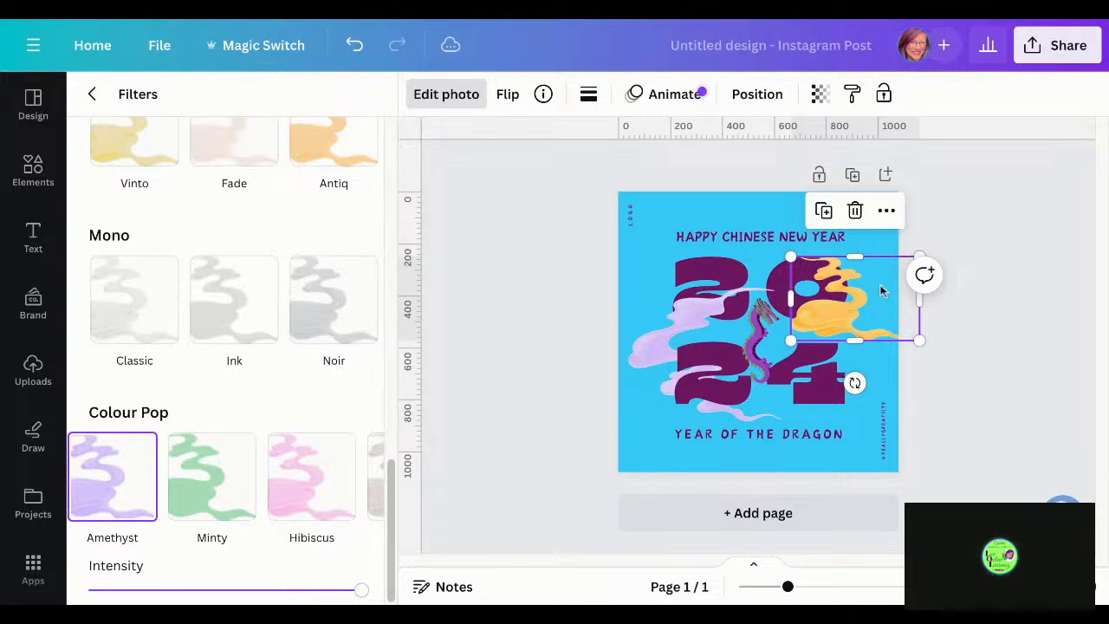
{"action": "left_click", "coordinate": [838, 330]}
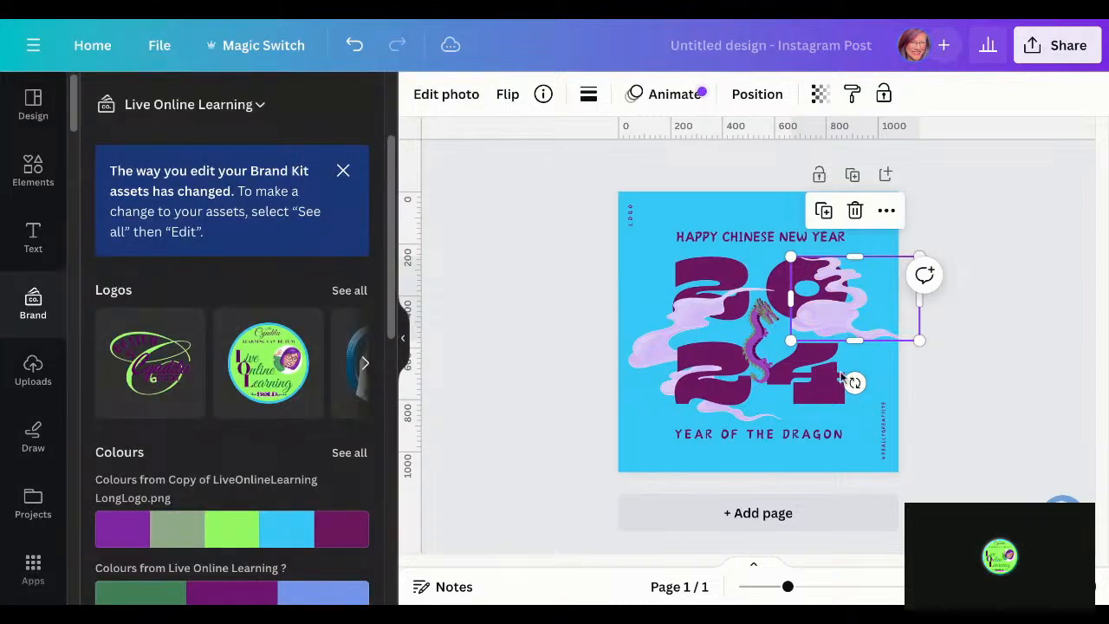
{"action": "left_click", "coordinate": [948, 447]}
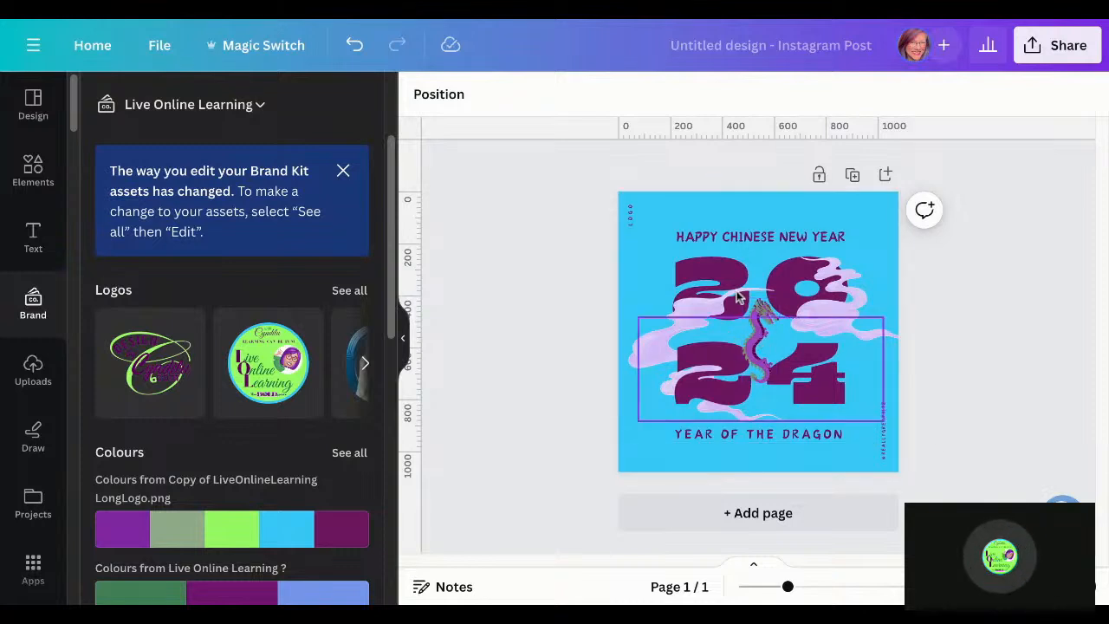
Recolour the "HAPPY CHINESE NEW YEAR" heading with the bright green document colour
{"action": "left_click", "coordinate": [769, 237]}
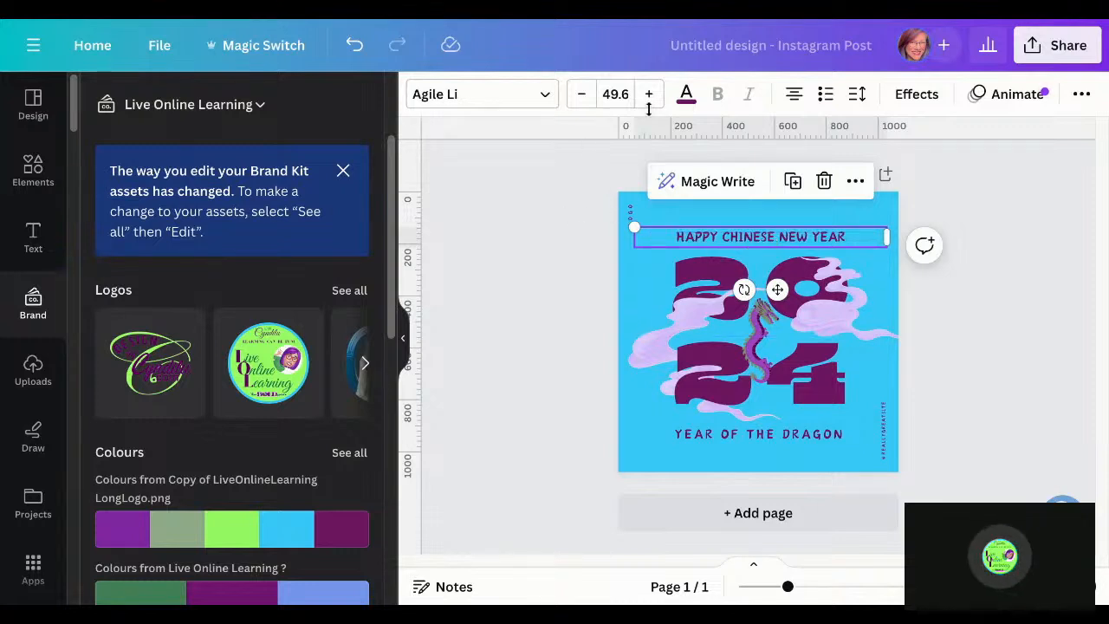
{"action": "left_click", "coordinate": [685, 94]}
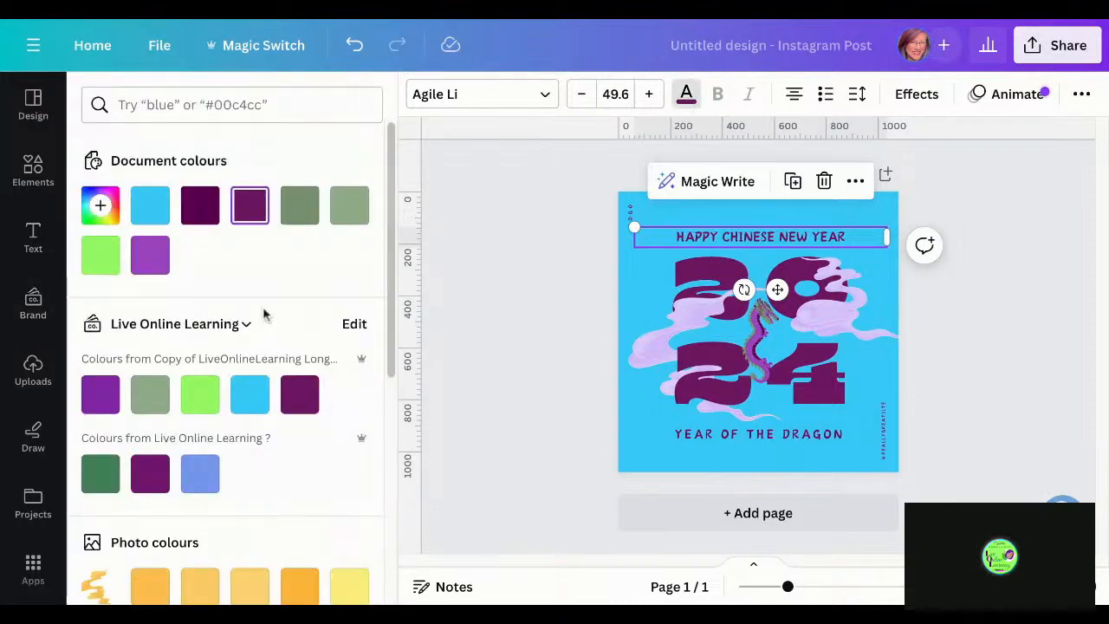
{"action": "left_click", "coordinate": [102, 259]}
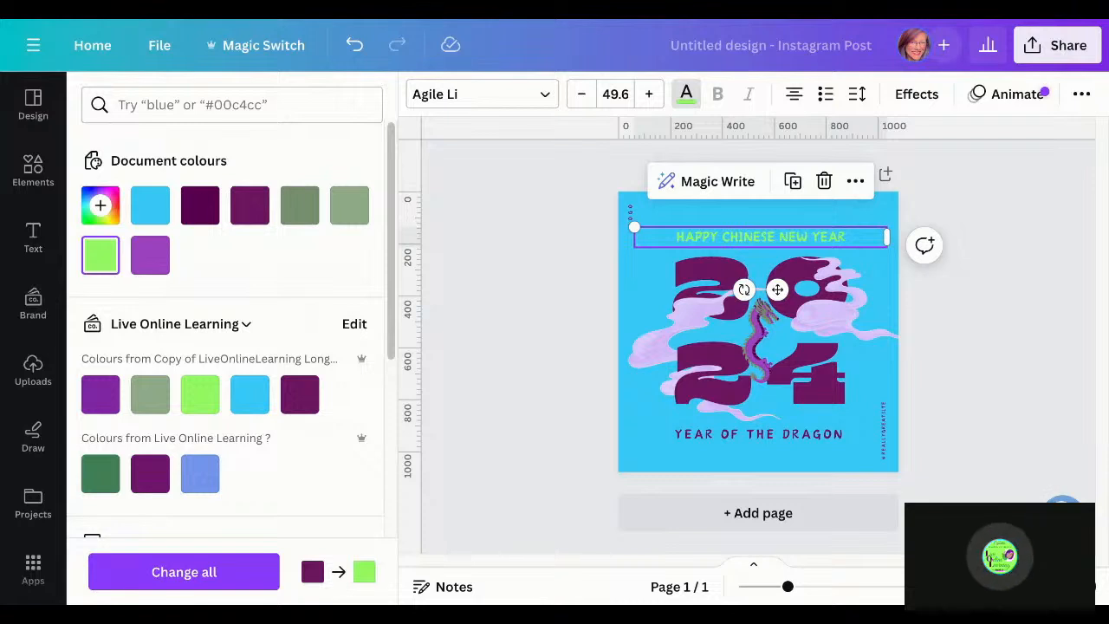
Enlarge the "HAPPY CHINESE NEW YEAR" heading to font size 96.6 so it wraps onto two lines
{"action": "left_click", "coordinate": [761, 237]}
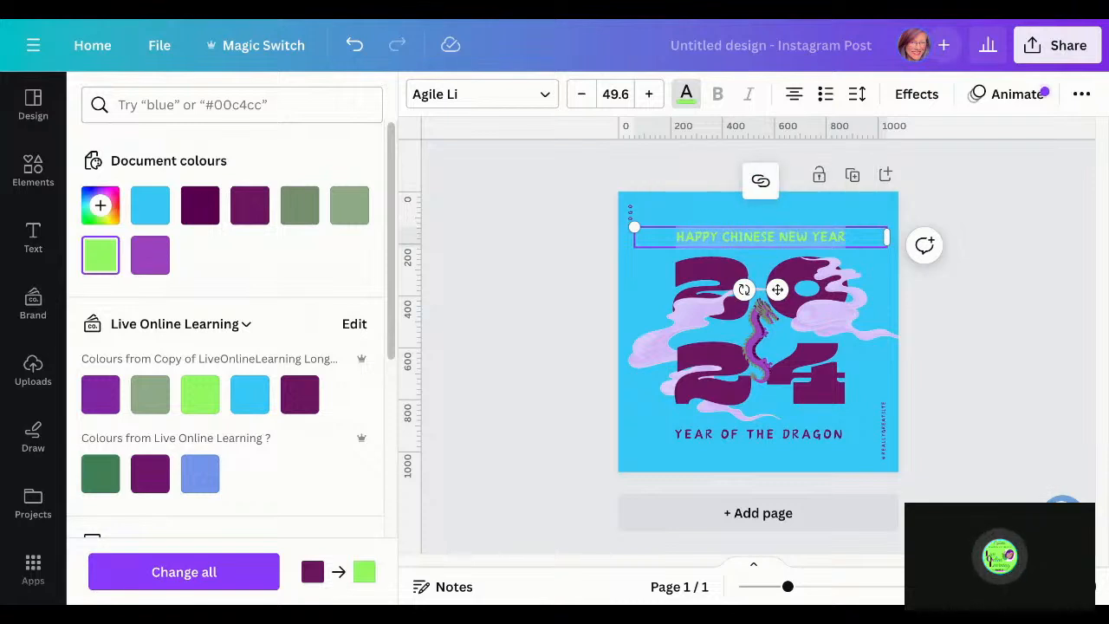
{"action": "left_click", "coordinate": [649, 94]}
{"action": "left_click", "coordinate": [649, 93]}
{"action": "left_click", "coordinate": [649, 94]}
{"action": "left_click", "coordinate": [649, 94]}
{"action": "left_click", "coordinate": [649, 94]}
{"action": "left_click", "coordinate": [649, 94]}
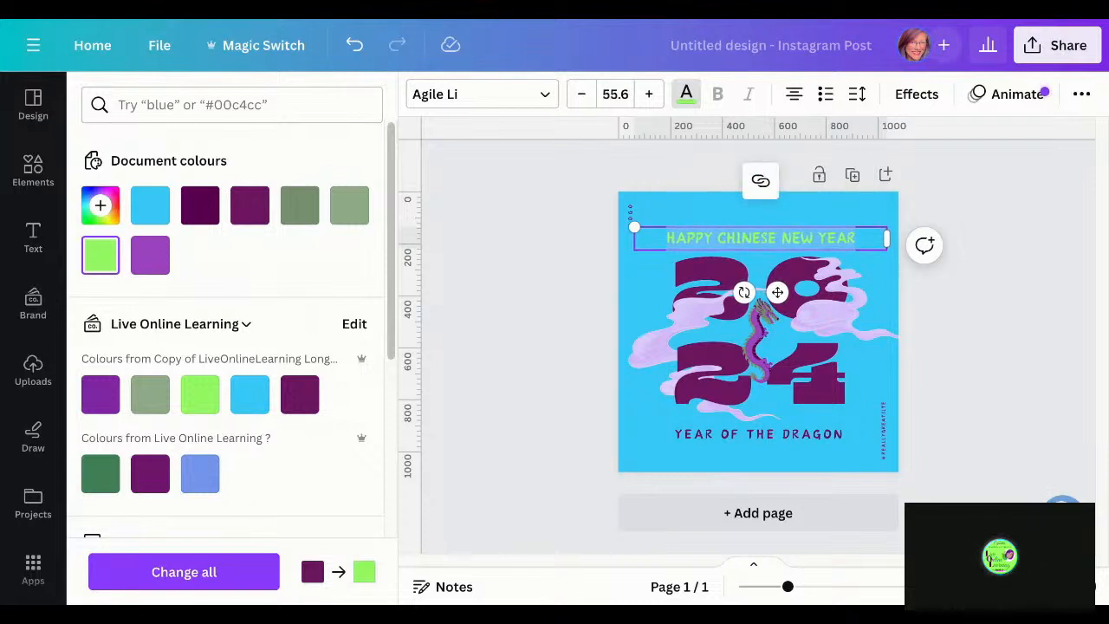
{"action": "left_click", "coordinate": [649, 94]}
{"action": "double_click", "coordinate": [649, 94]}
{"action": "double_click", "coordinate": [649, 94]}
{"action": "left_click", "coordinate": [649, 93]}
{"action": "double_click", "coordinate": [649, 93]}
{"action": "double_click", "coordinate": [649, 94]}
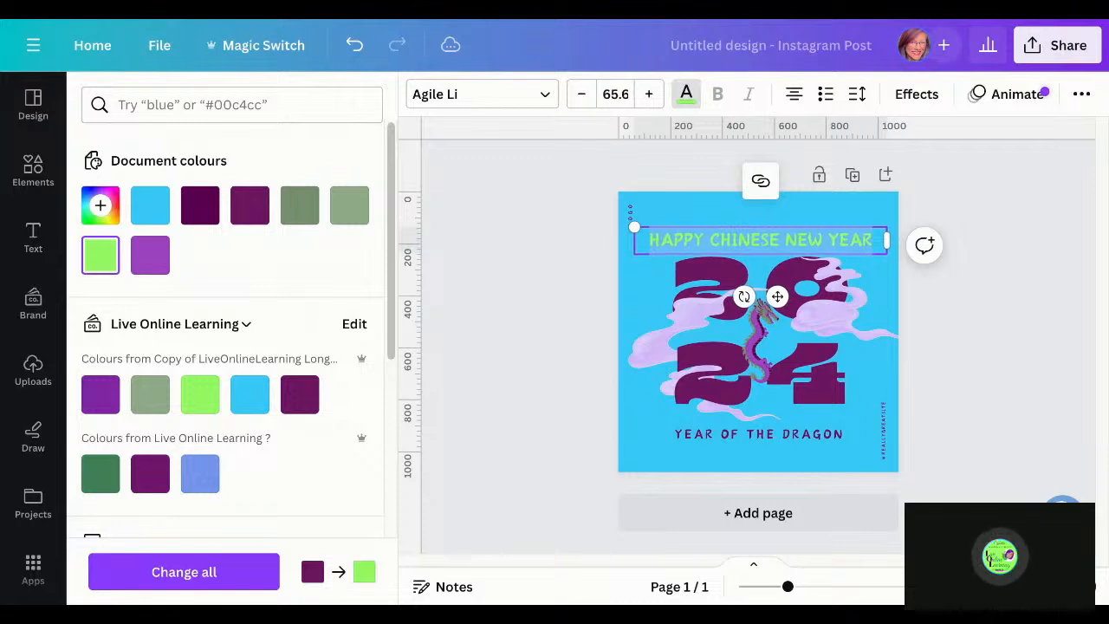
{"action": "double_click", "coordinate": [649, 93]}
{"action": "left_click", "coordinate": [649, 94]}
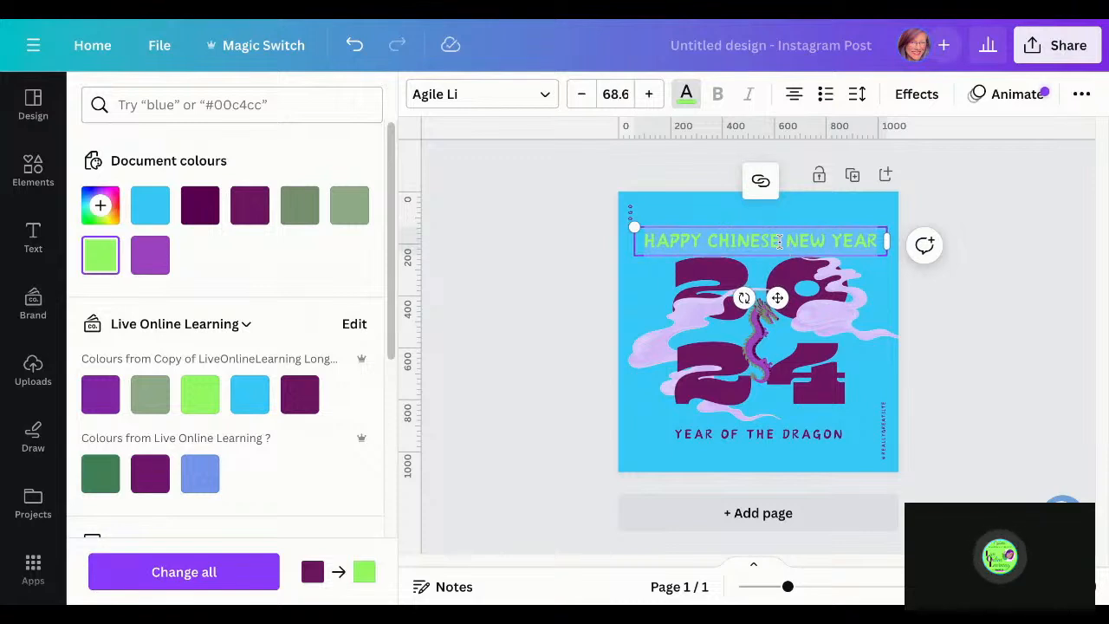
{"action": "key", "text": "ctrl+shift+period"}
{"action": "key", "text": "ctrl+shift+period"}
{"action": "key", "text": "ctrl+shift+period"}
{"action": "key", "text": "ctrl+shift+period"}
{"action": "key", "text": "ctrl+shift+period"}
{"action": "key", "text": "ctrl+shift+period"}
{"action": "key", "text": "ctrl+shift+period"}
{"action": "key", "text": "ctrl+shift+period"}
{"action": "key", "text": "ctrl+shift+period"}
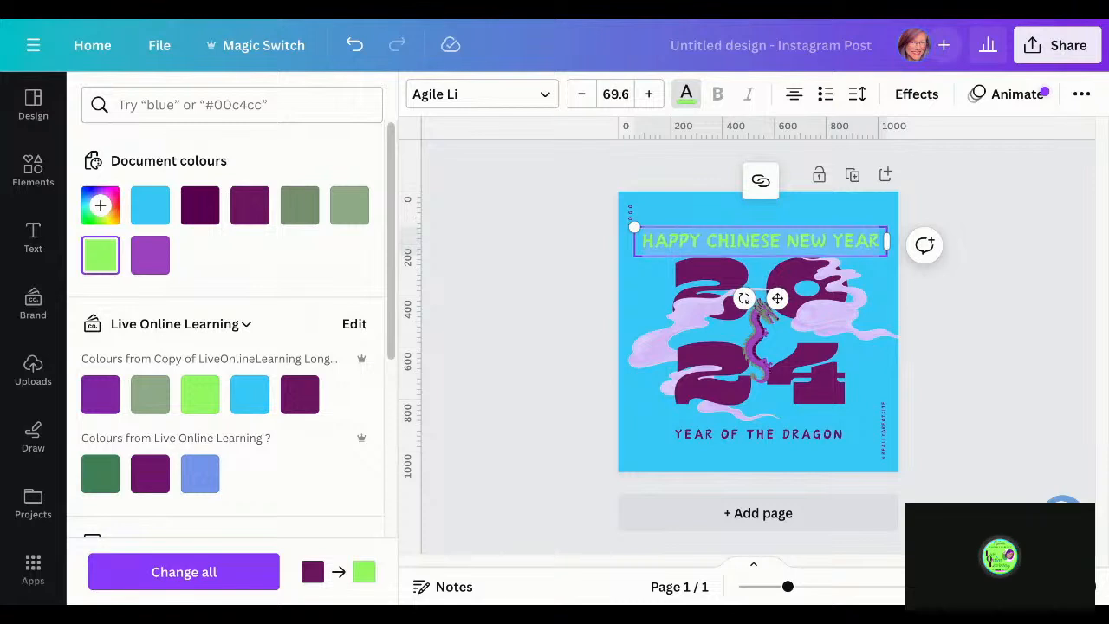
{"action": "key", "text": "ctrl+shift+period"}
{"action": "key", "text": "ctrl+shift+period"}
{"action": "key", "text": "ctrl+shift+period"}
{"action": "key", "text": "ctrl+shift+period"}
{"action": "key", "text": "ctrl+shift+period"}
{"action": "key", "text": "ctrl+shift+period"}
{"action": "key", "text": "ctrl+shift+period"}
{"action": "key", "text": "ctrl+shift+period"}
{"action": "key", "text": "ctrl+shift+period"}
{"action": "key", "text": "ctrl+shift+period"}
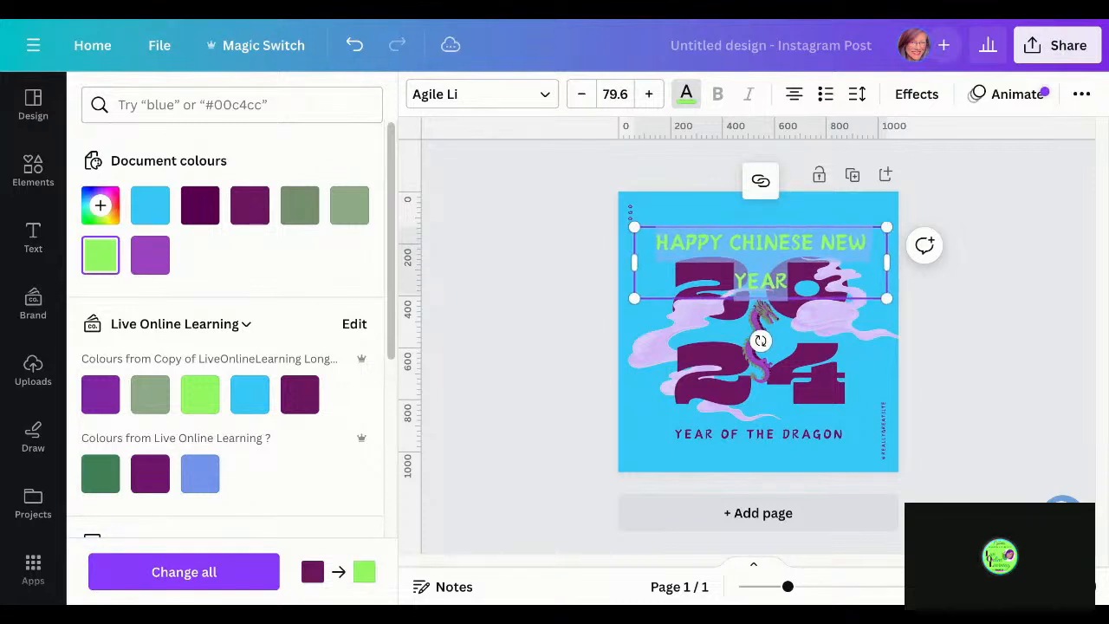
{"action": "key", "text": "ctrl+shift+period"}
{"action": "key", "text": "ctrl+shift+period"}
{"action": "key", "text": "ctrl+shift+period"}
{"action": "key", "text": "ctrl+shift+period"}
{"action": "key", "text": "ctrl+shift+period"}
{"action": "key", "text": "ctrl+shift+period"}
{"action": "key", "text": "ctrl+shift+period"}
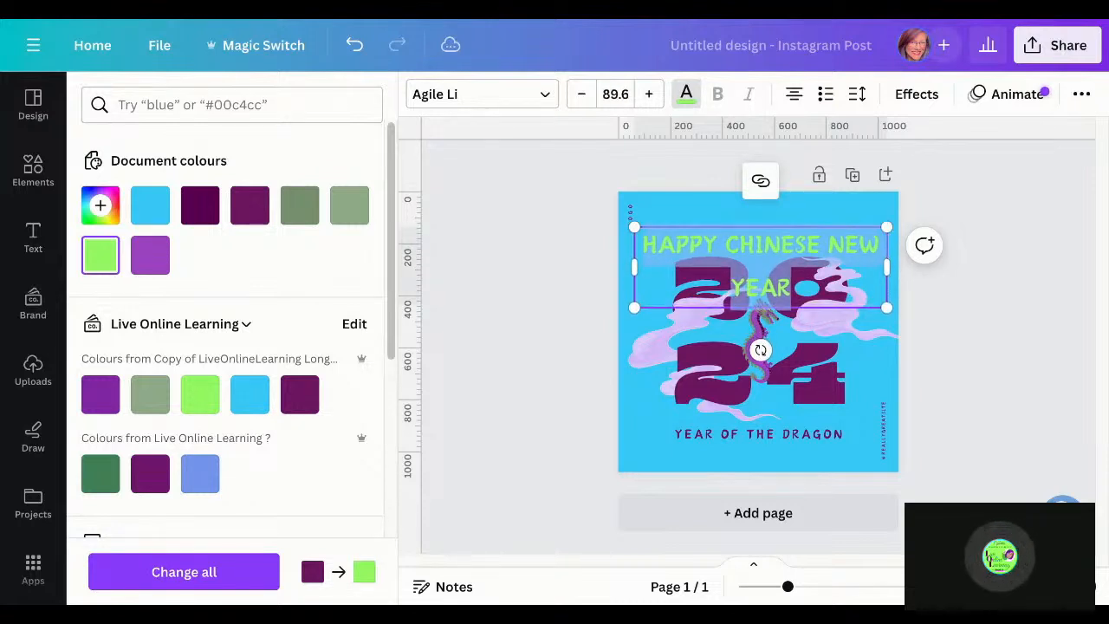
{"action": "key", "text": "ctrl+shift+period"}
{"action": "key", "text": "ctrl+shift+period"}
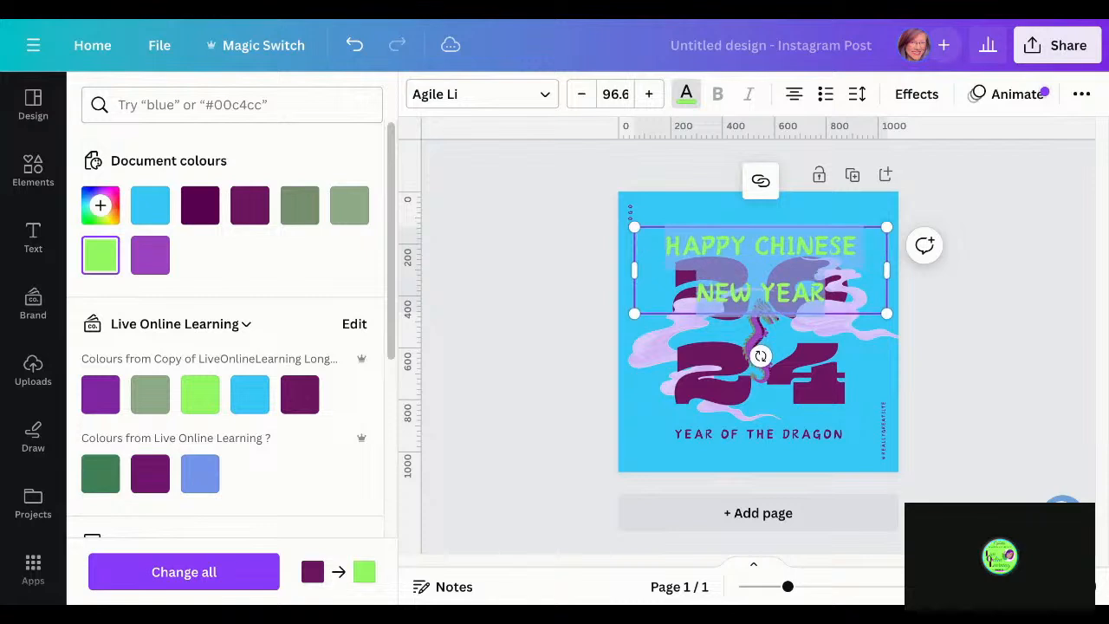
Tighten the heading's line spacing to 0.62 and reselect its text box
{"action": "left_click", "coordinate": [856, 94]}
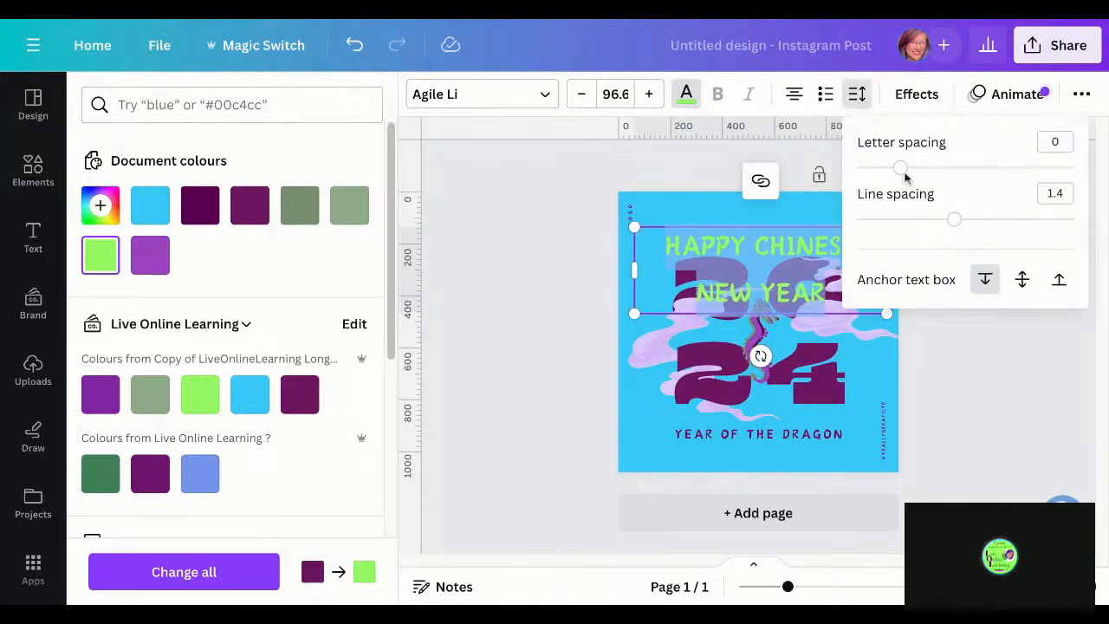
{"action": "left_click_drag", "start_coordinate": [953, 224], "coordinate": [870, 219]}
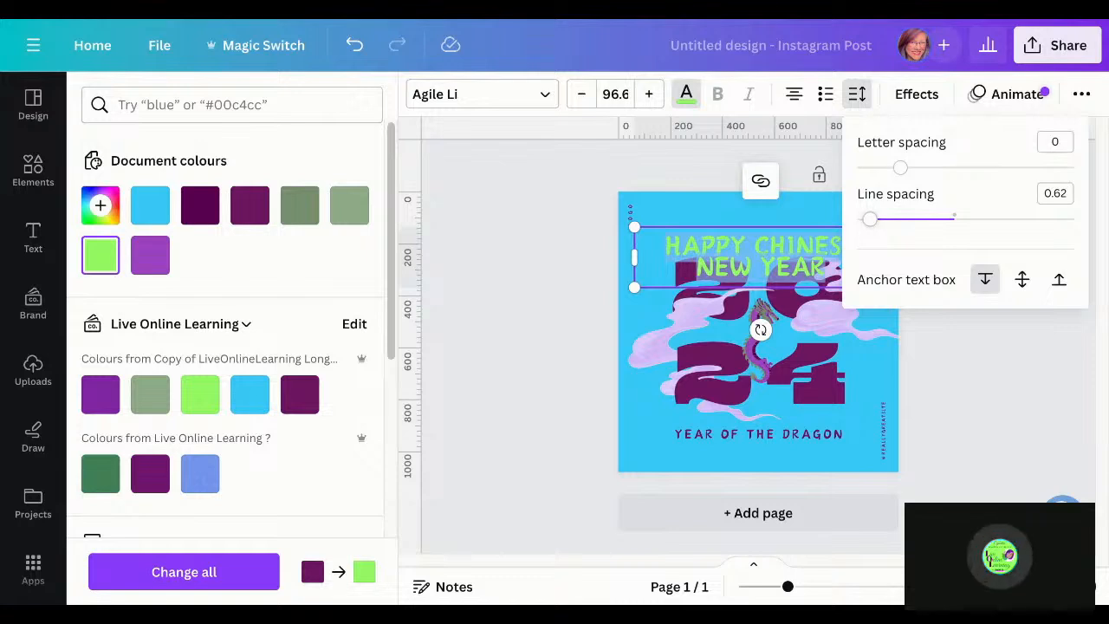
{"action": "left_click", "coordinate": [780, 293]}
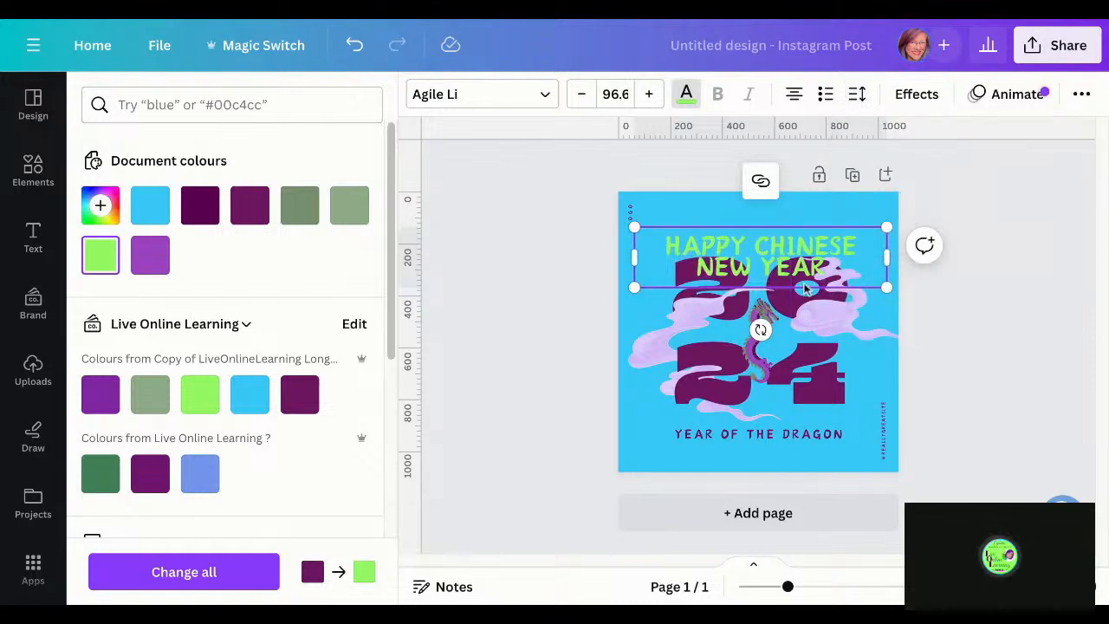
{"action": "left_click", "coordinate": [970, 225]}
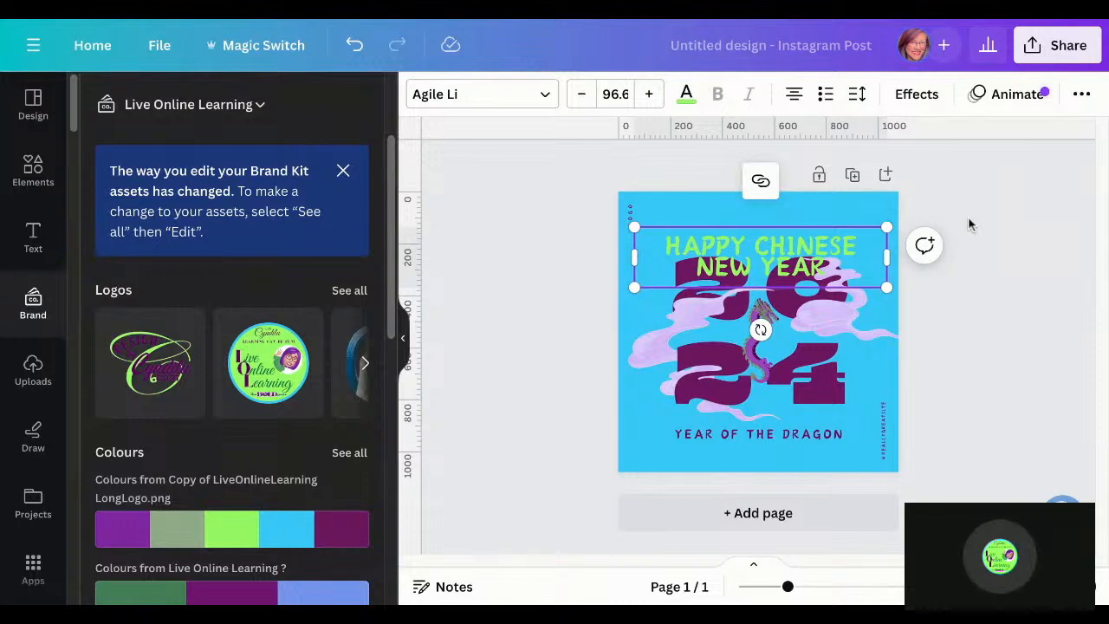
{"action": "left_click", "coordinate": [971, 225]}
{"action": "left_click", "coordinate": [784, 257]}
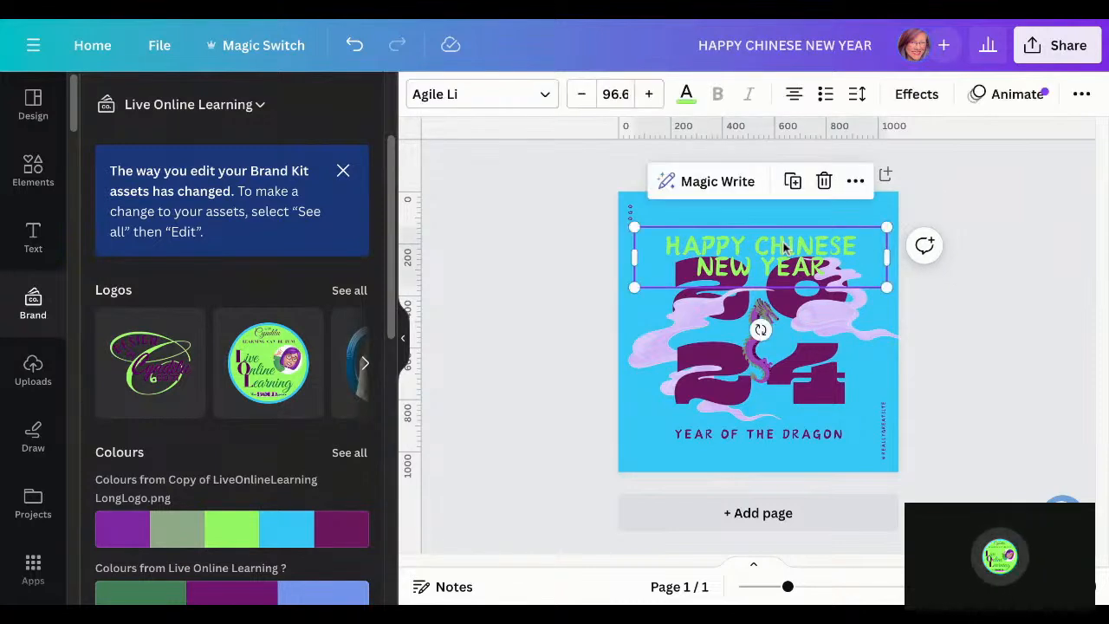
Move the "HAPPY CHINESE NEW YEAR" heading up so it sits clear above the 2024 numerals, and deselect it
{"action": "left_click_drag", "start_coordinate": [784, 257], "coordinate": [764, 232]}
{"action": "left_click", "coordinate": [990, 386]}
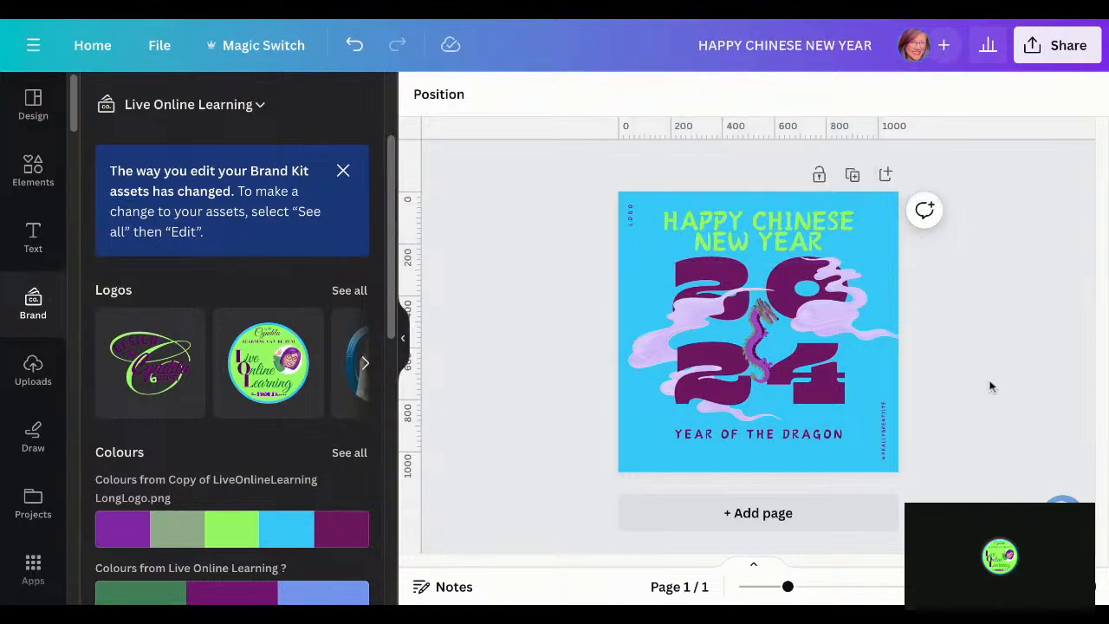
Recolour the "YEAR OF THE DRAGON" text with the darkest purple document colour and set its font size to 60
{"action": "left_click", "coordinate": [761, 433]}
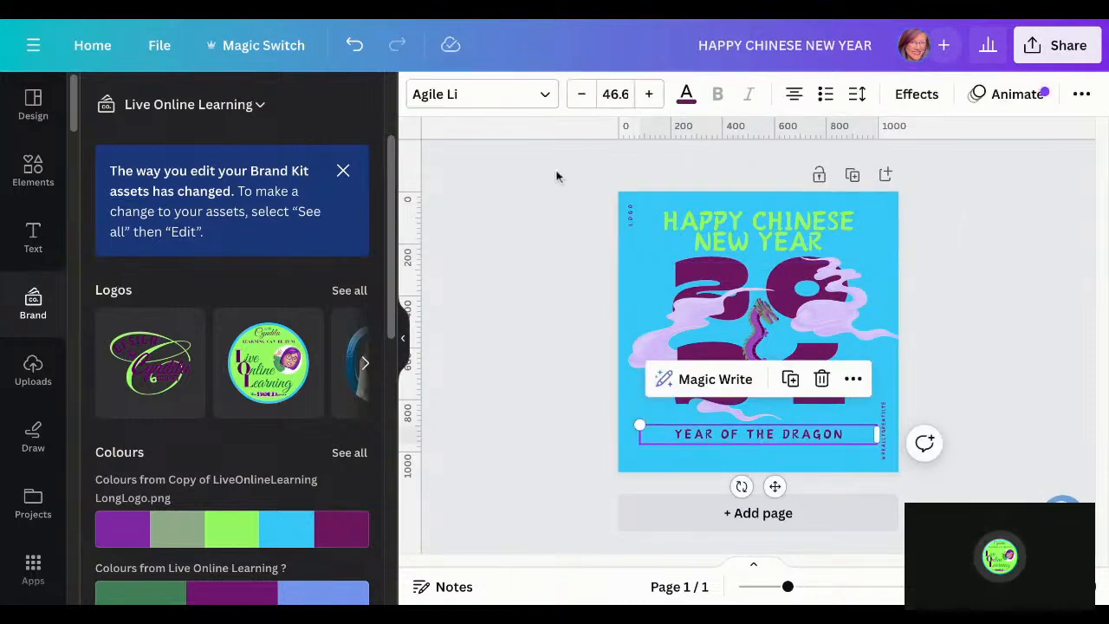
{"action": "left_click", "coordinate": [686, 95]}
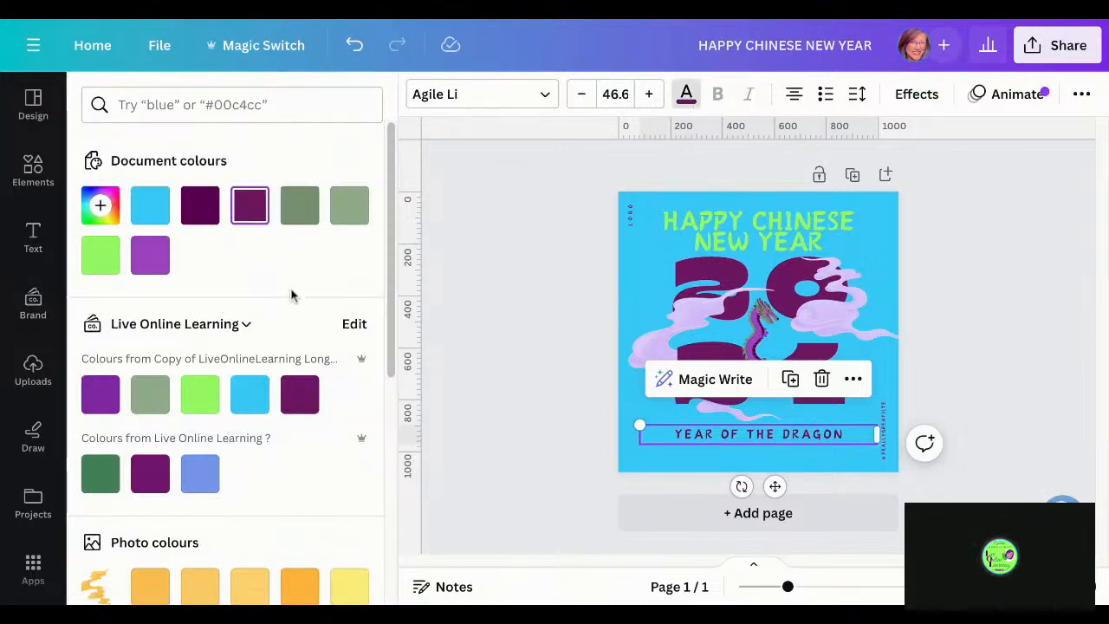
{"action": "left_click", "coordinate": [206, 214]}
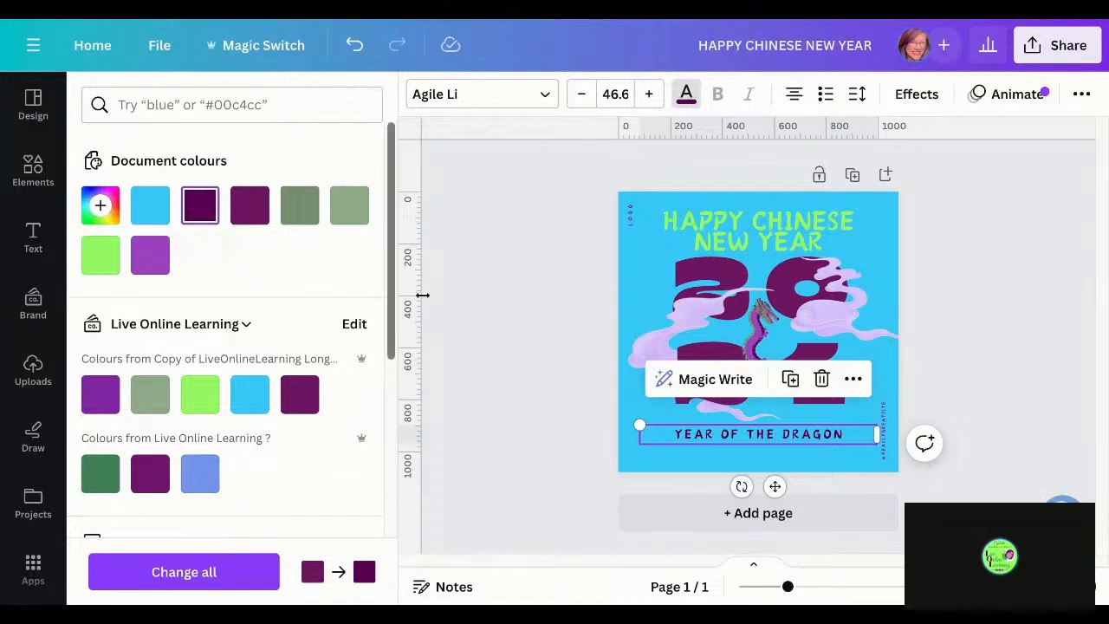
{"action": "left_click", "coordinate": [617, 93]}
{"action": "type", "text": "60"}
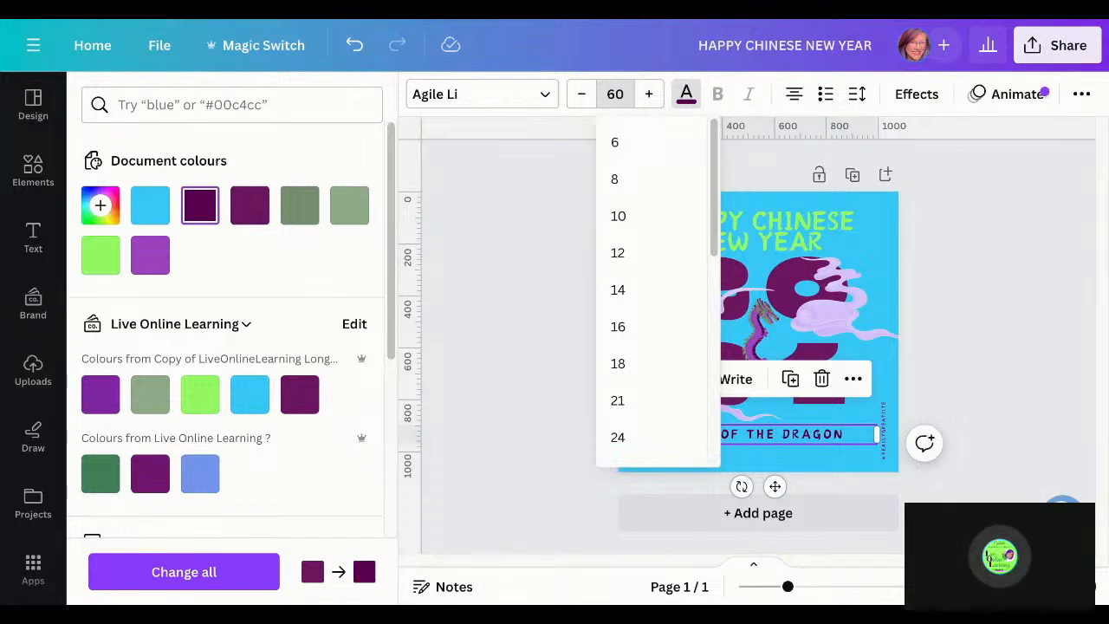
{"action": "key", "text": "Return"}
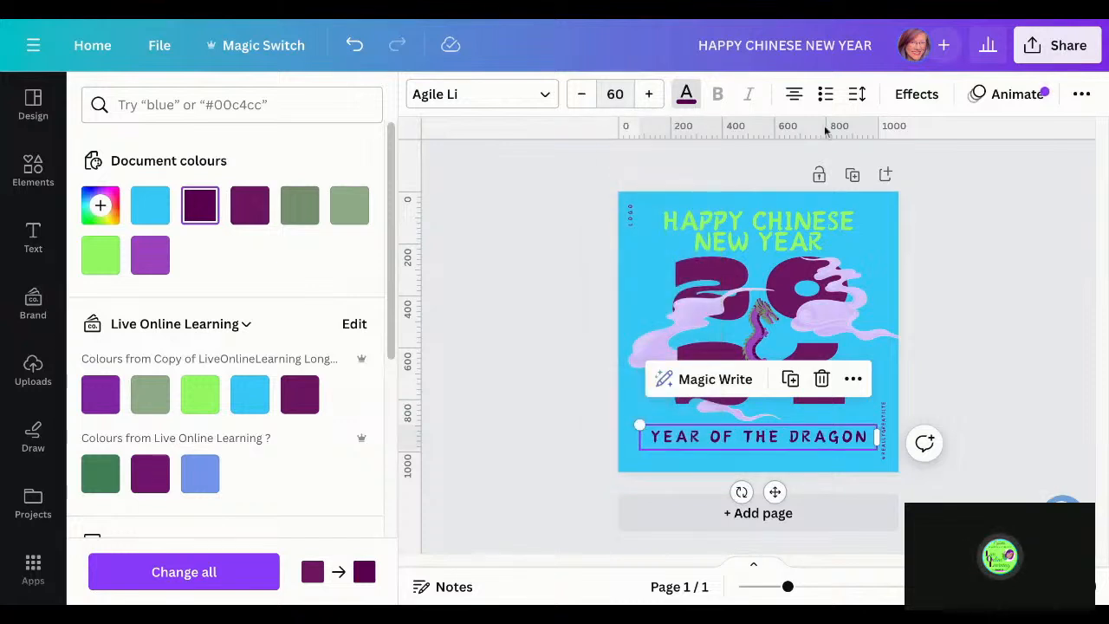
{"action": "left_click", "coordinate": [1029, 285]}
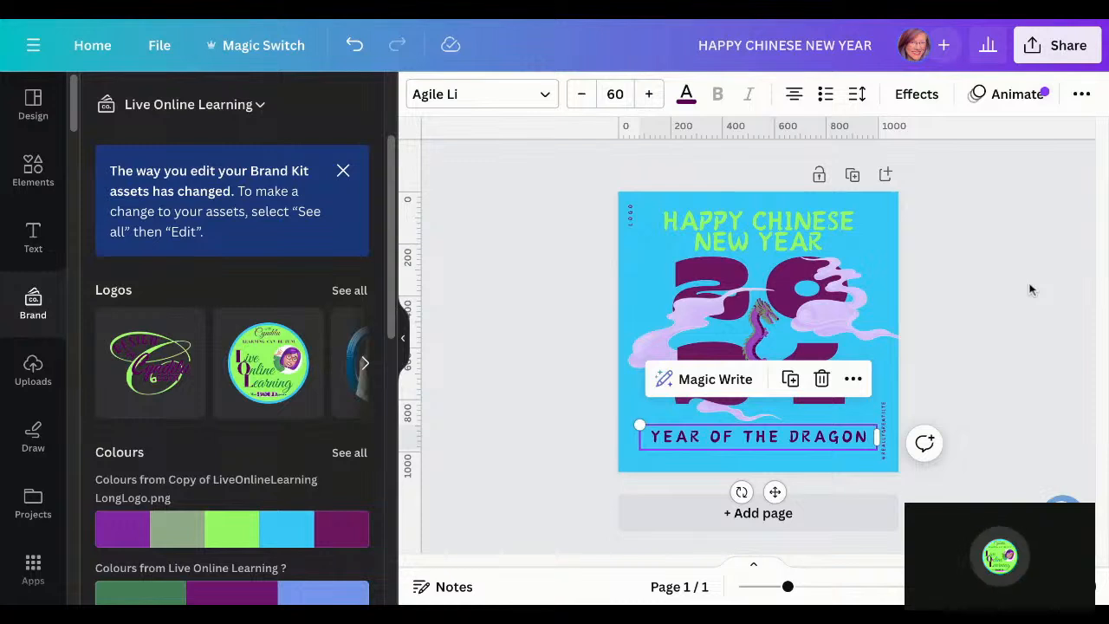
{"action": "left_click", "coordinate": [1032, 288]}
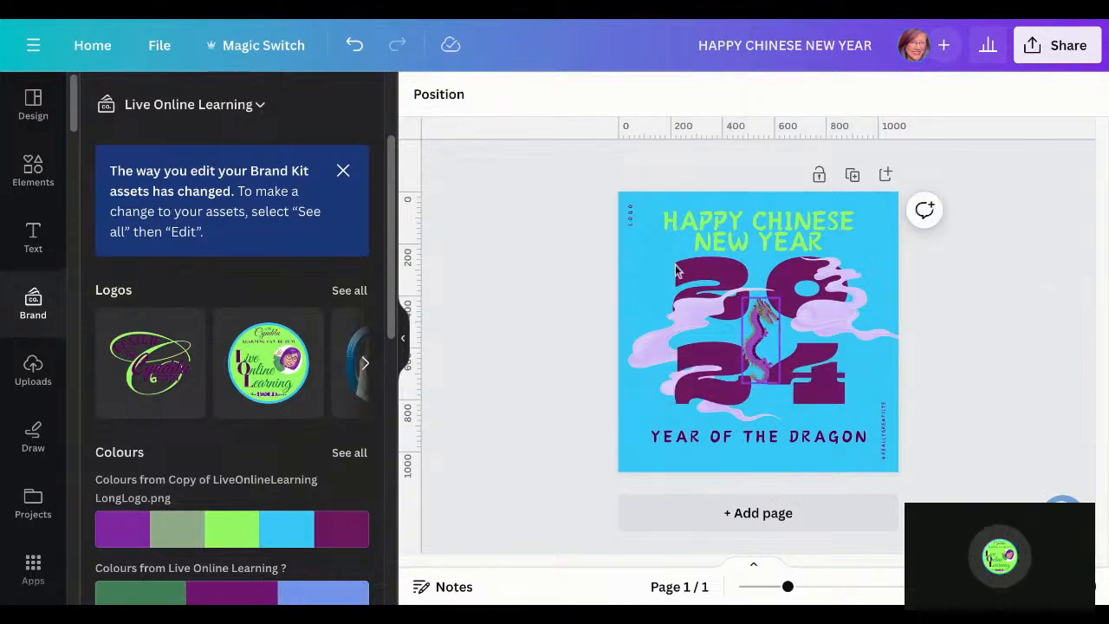
Delete the vertical "LOGO" placeholder text and the vertical social handle text along the page's edges
{"action": "left_click", "coordinate": [630, 227]}
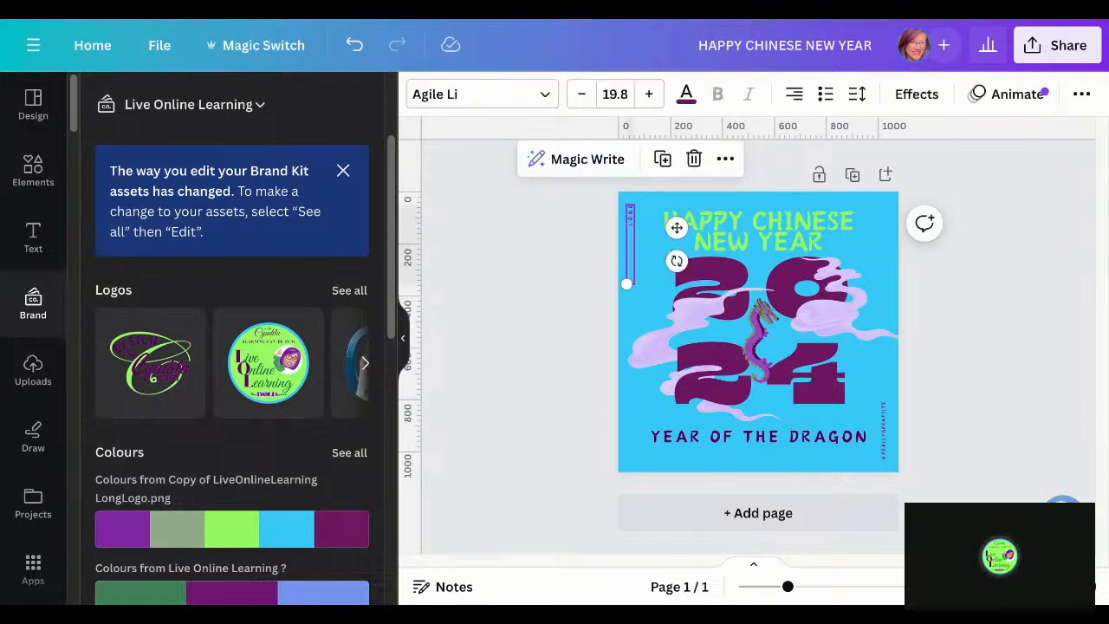
{"action": "key", "text": "Delete"}
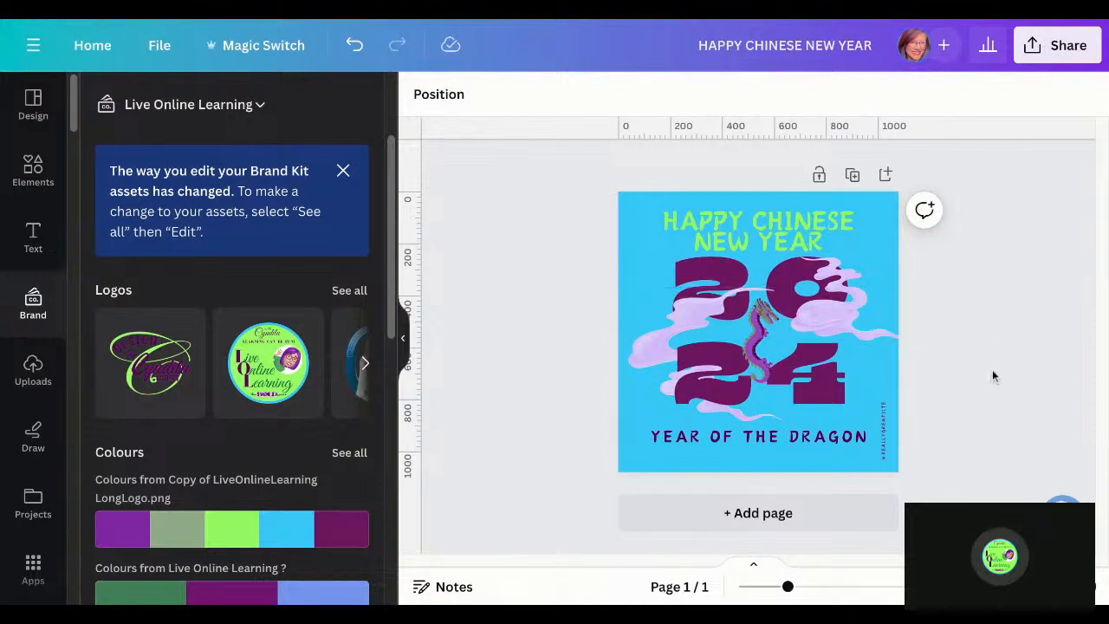
{"action": "left_click", "coordinate": [883, 446]}
{"action": "key", "text": "Delete"}
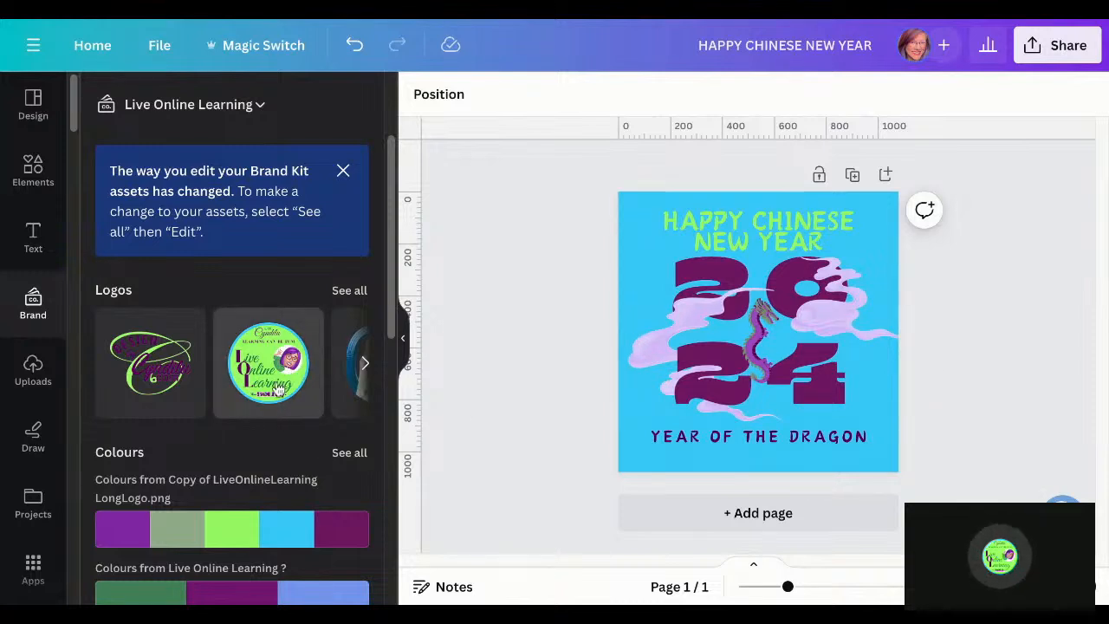
Add the round Live Online Learning brand logo, shrink it to about a fifth of the page width, and place it near the page's upper-left corner
{"action": "left_click", "coordinate": [277, 390]}
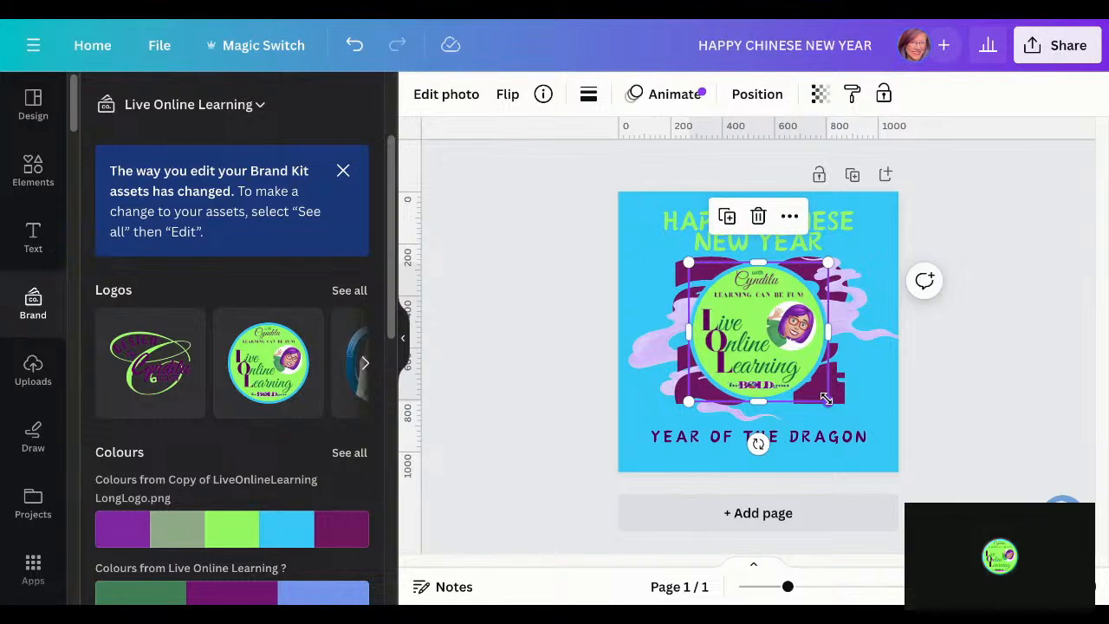
{"action": "left_click_drag", "start_coordinate": [826, 398], "coordinate": [708, 298]}
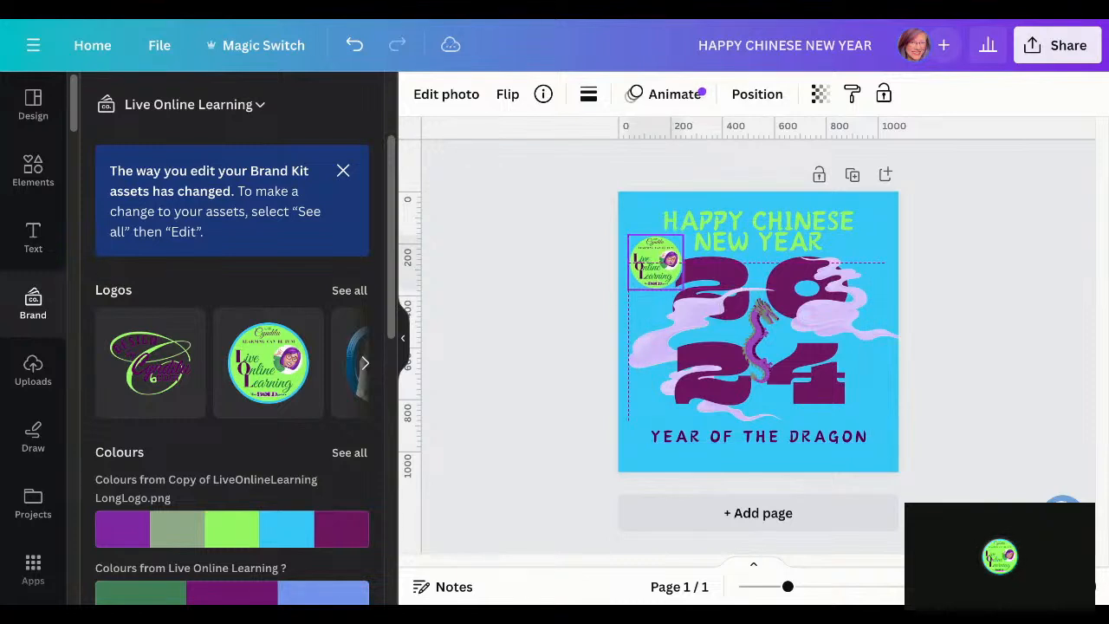
{"action": "left_click_drag", "start_coordinate": [656, 262], "coordinate": [656, 262]}
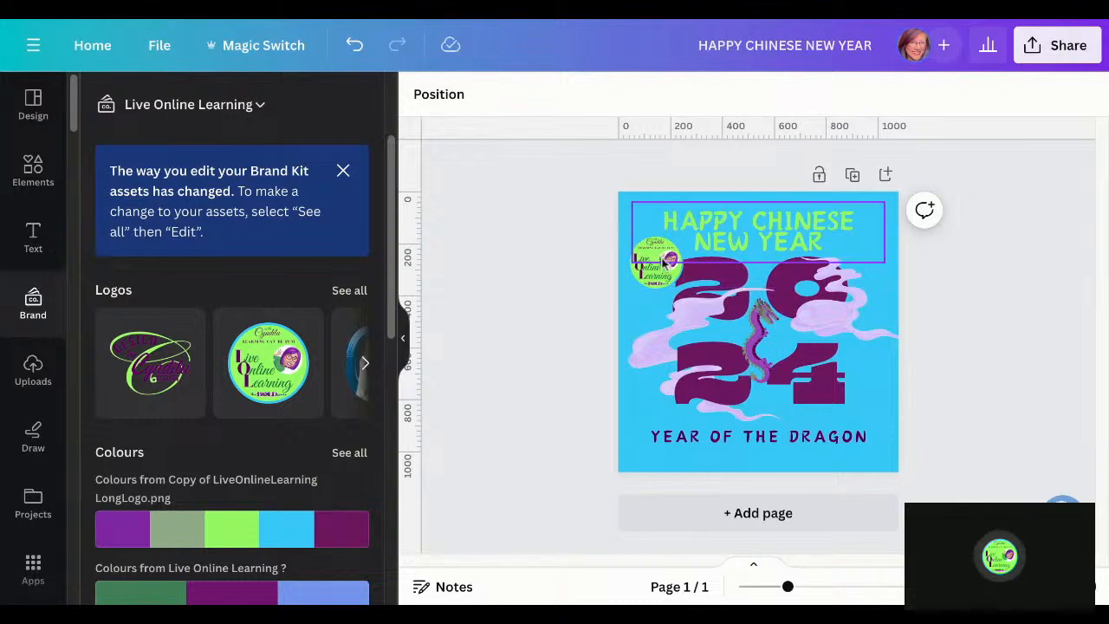
{"action": "left_click_drag", "start_coordinate": [659, 281], "coordinate": [658, 254]}
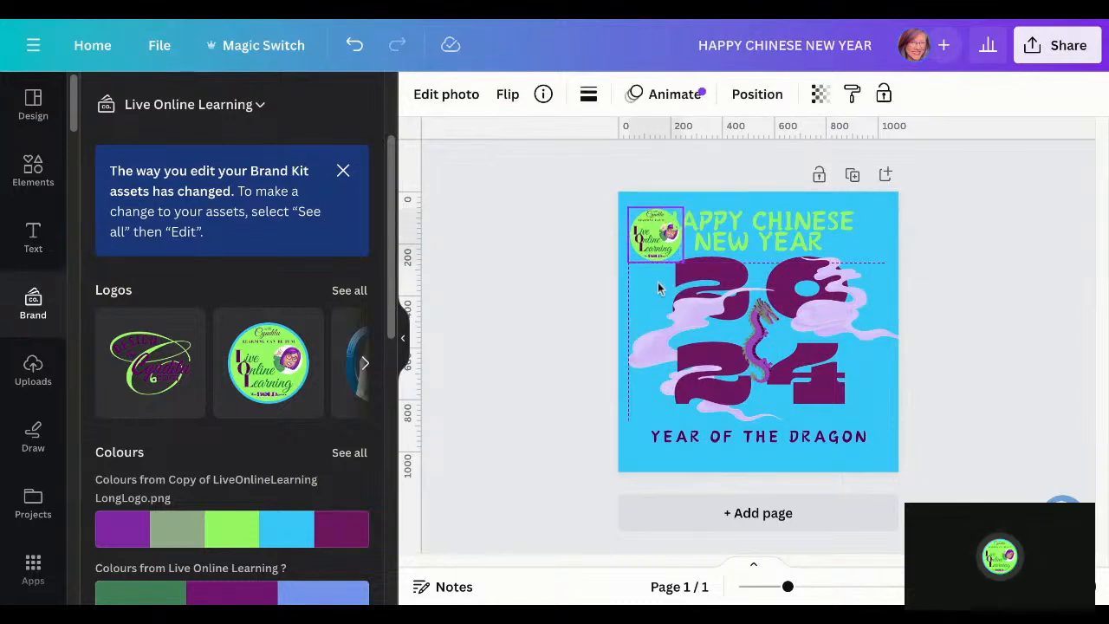
Tuck the logo closer into the page's upper-left corner and shift the heading right and up to the page's top edge beside it
{"action": "left_click", "coordinate": [742, 235]}
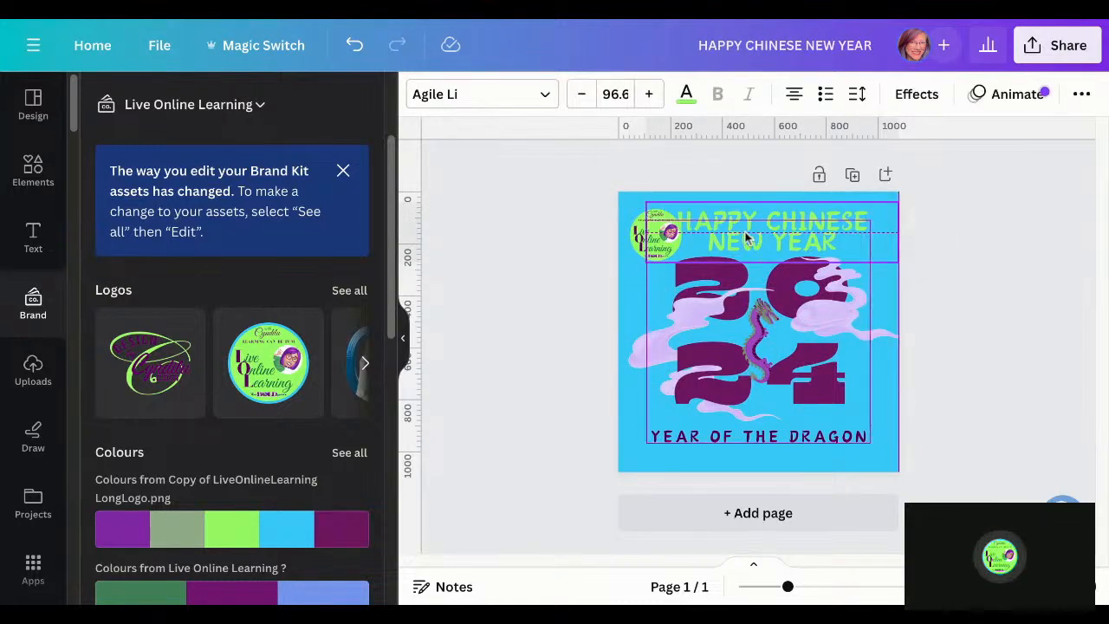
{"action": "mouse_move", "coordinate": [647, 232]}
{"action": "left_mouse_down"}
{"action": "mouse_move", "coordinate": [675, 231]}
{"action": "mouse_move", "coordinate": [635, 236]}
{"action": "mouse_move", "coordinate": [634, 225]}
{"action": "left_mouse_up"}
{"action": "left_click", "coordinate": [645, 242]}
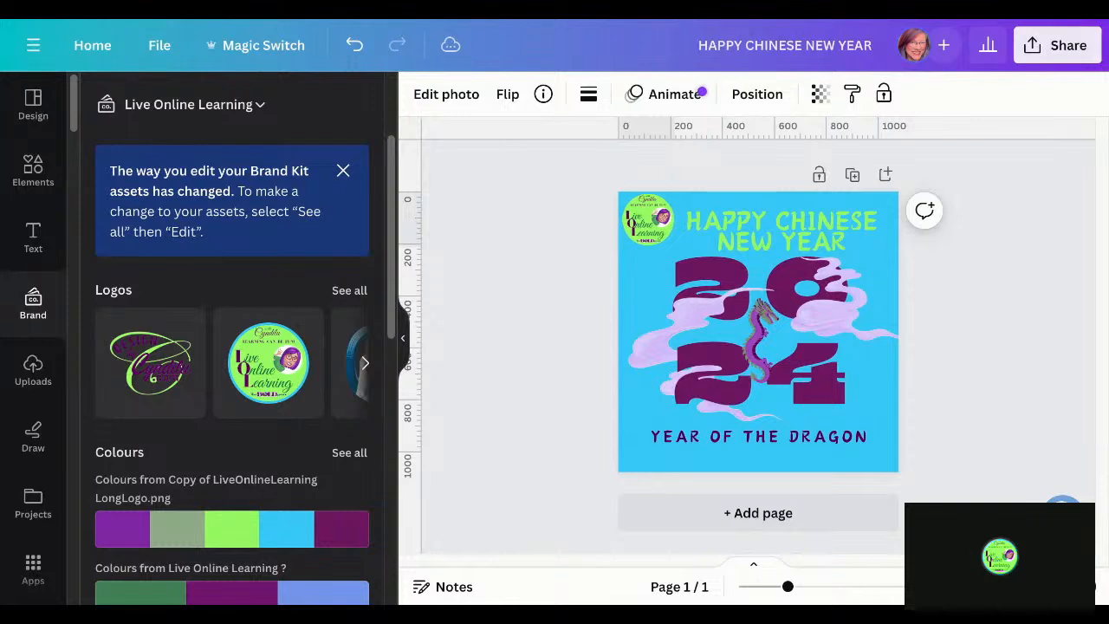
{"action": "left_click", "coordinate": [648, 219]}
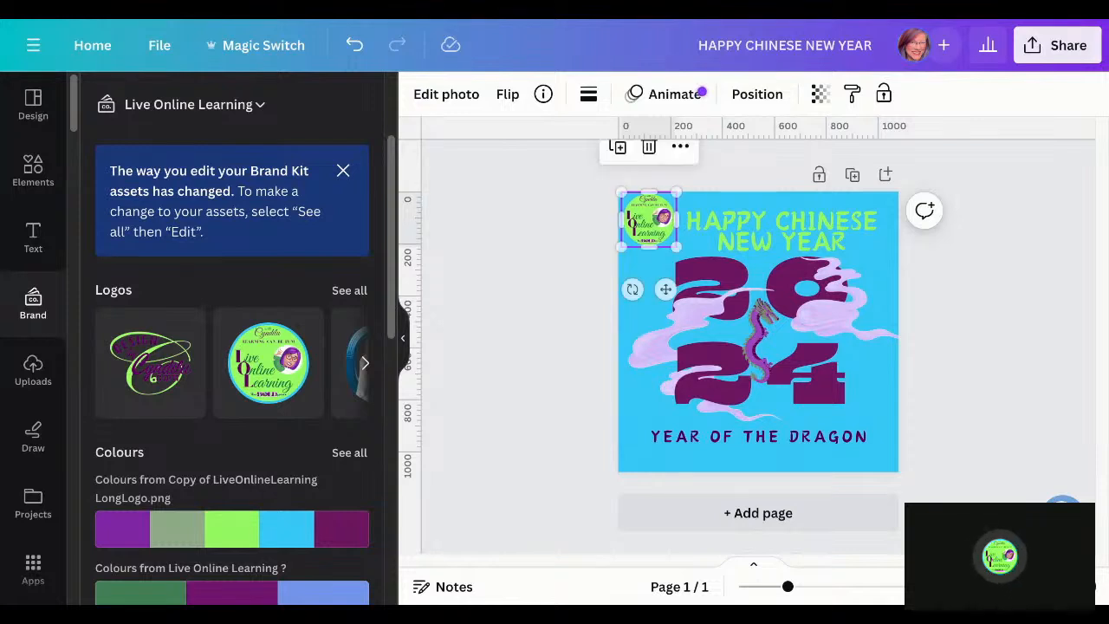
{"action": "key", "text": "Escape"}
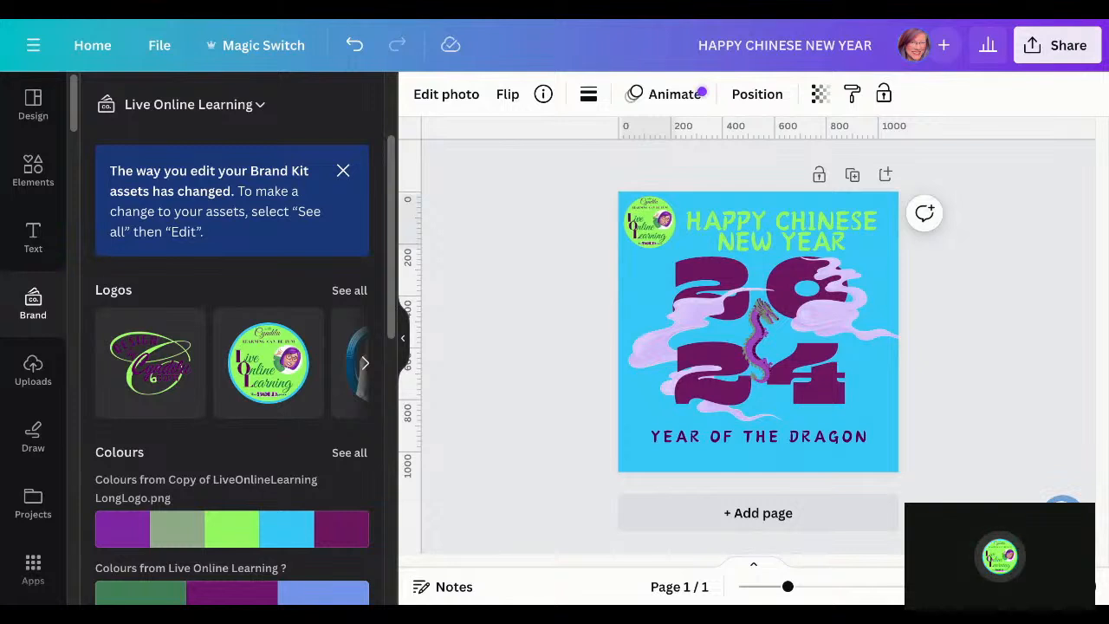
{"action": "left_click", "coordinate": [650, 221]}
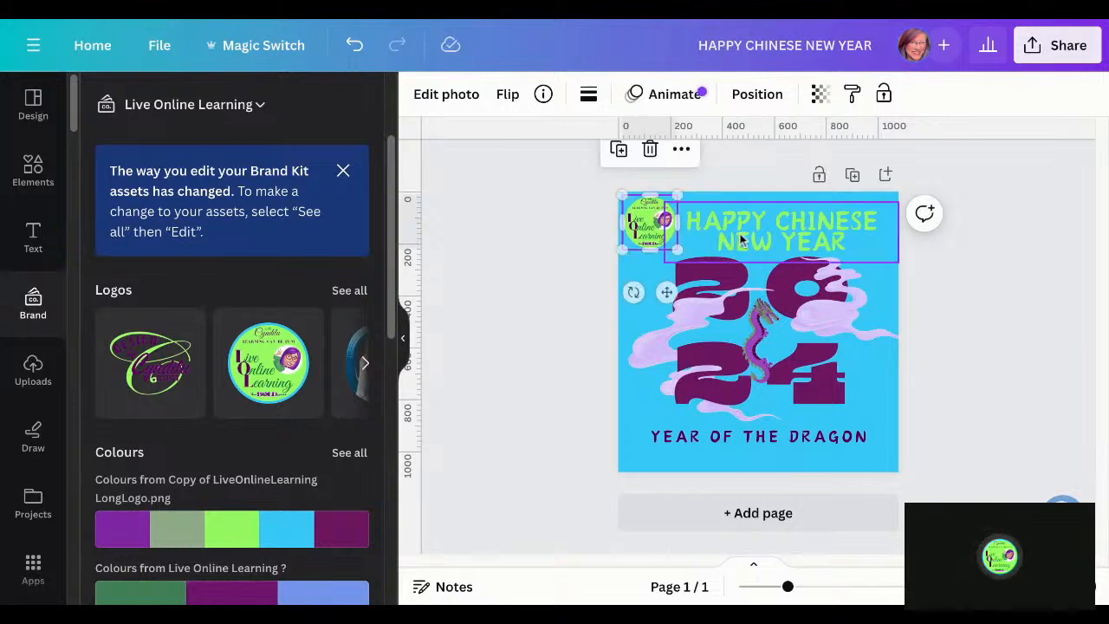
{"action": "left_click", "coordinate": [760, 231]}
{"action": "left_click_drag", "start_coordinate": [760, 231], "coordinate": [801, 239]}
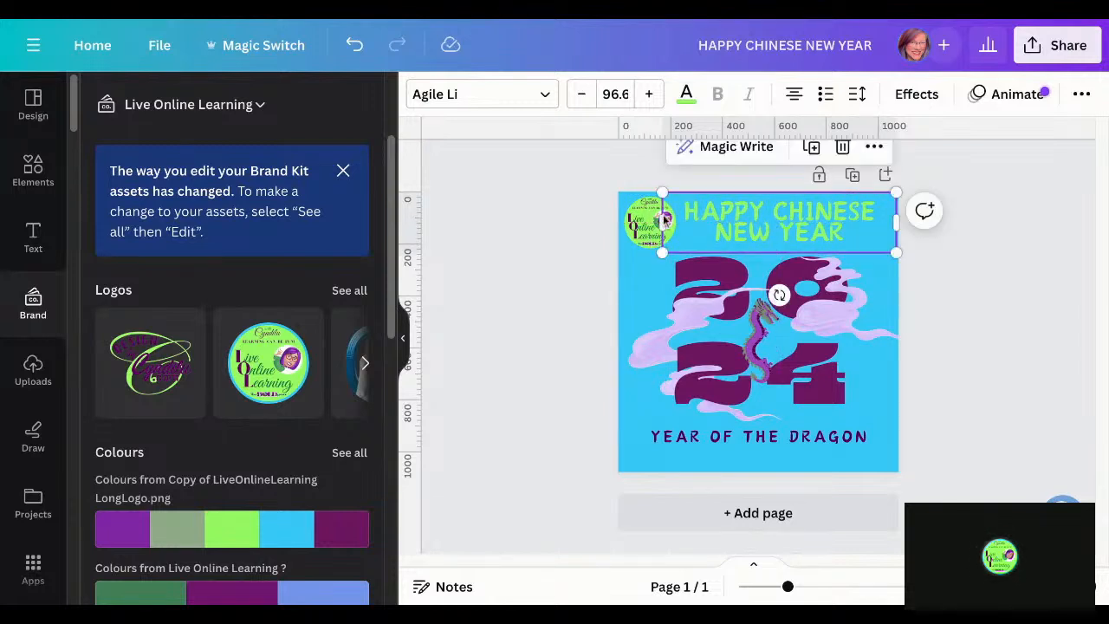
Try grouping the logo with the heading, and undo the grouping
{"action": "left_click", "coordinate": [644, 224], "text": "shift"}
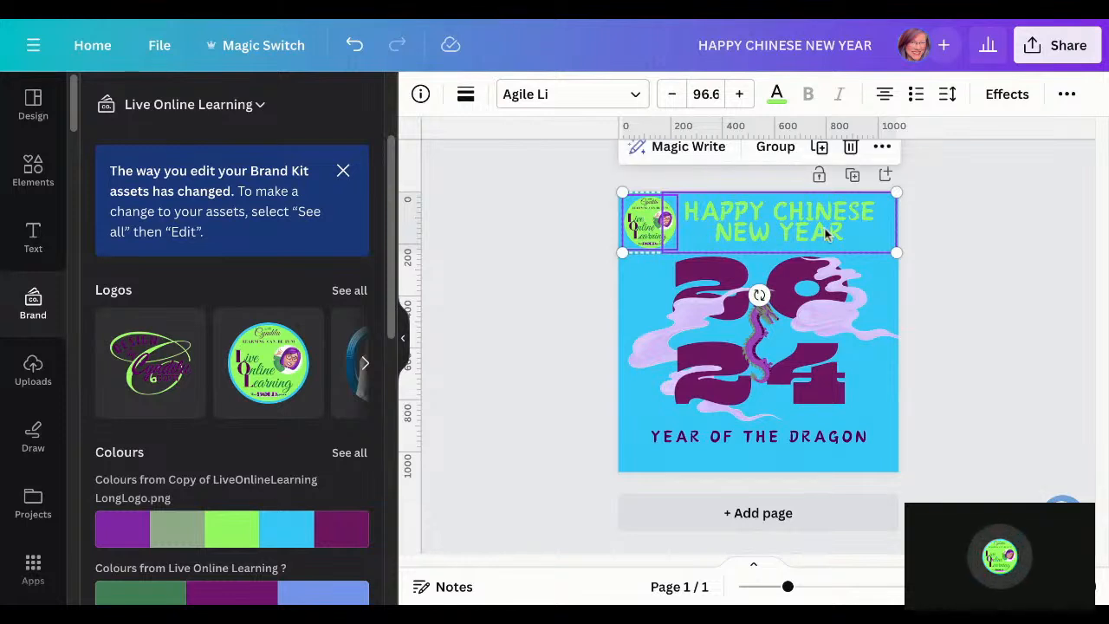
{"action": "key", "text": "ctrl+g"}
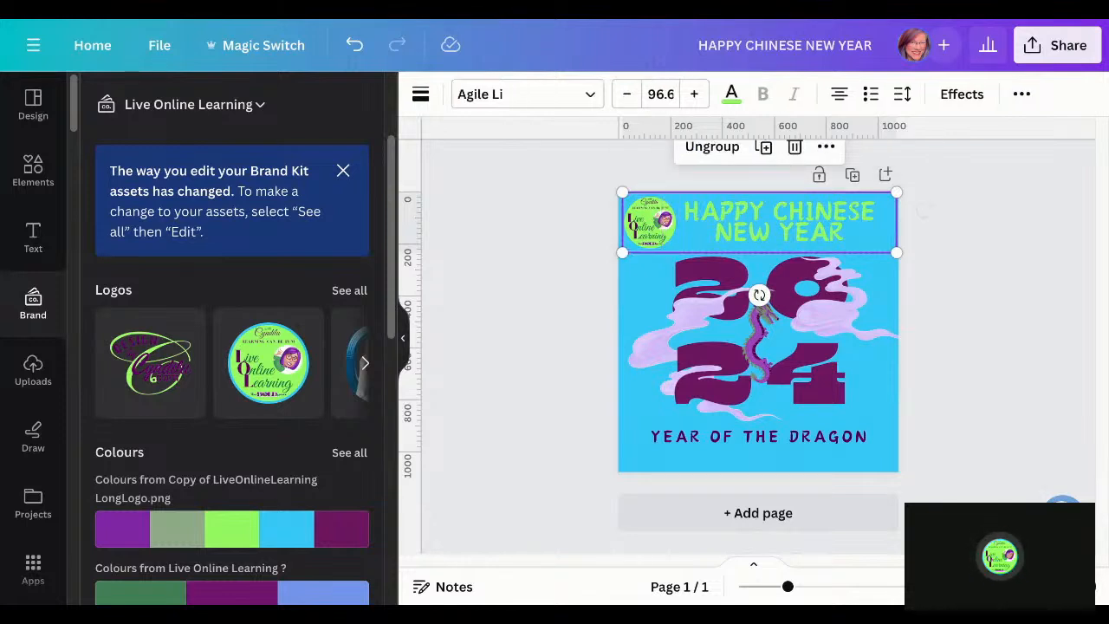
{"action": "left_click", "coordinate": [975, 286]}
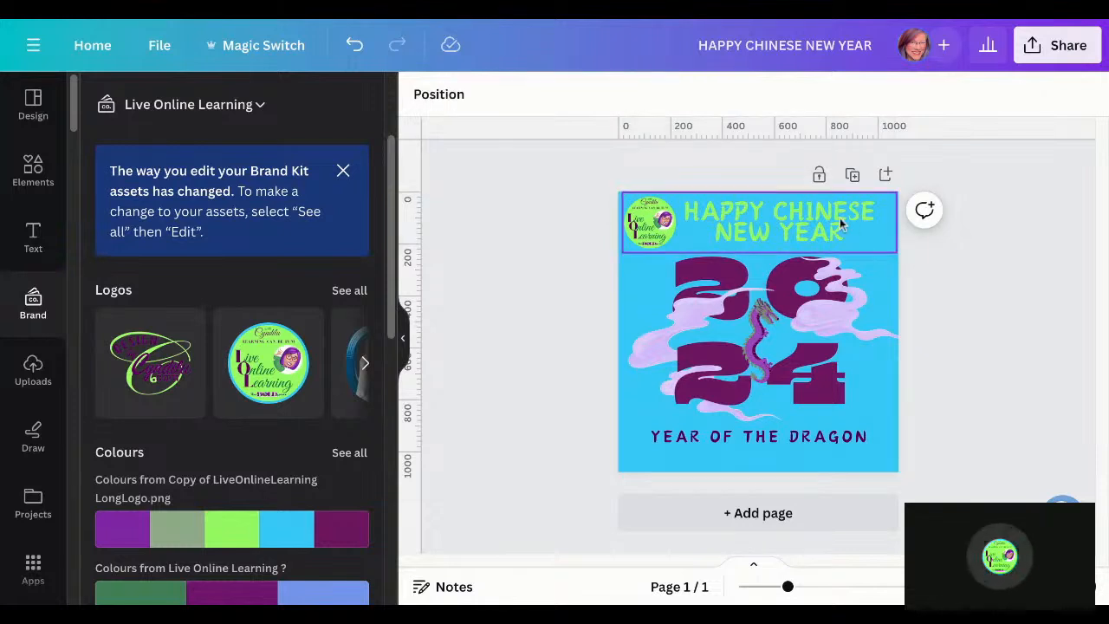
{"action": "key", "text": "ctrl+z"}
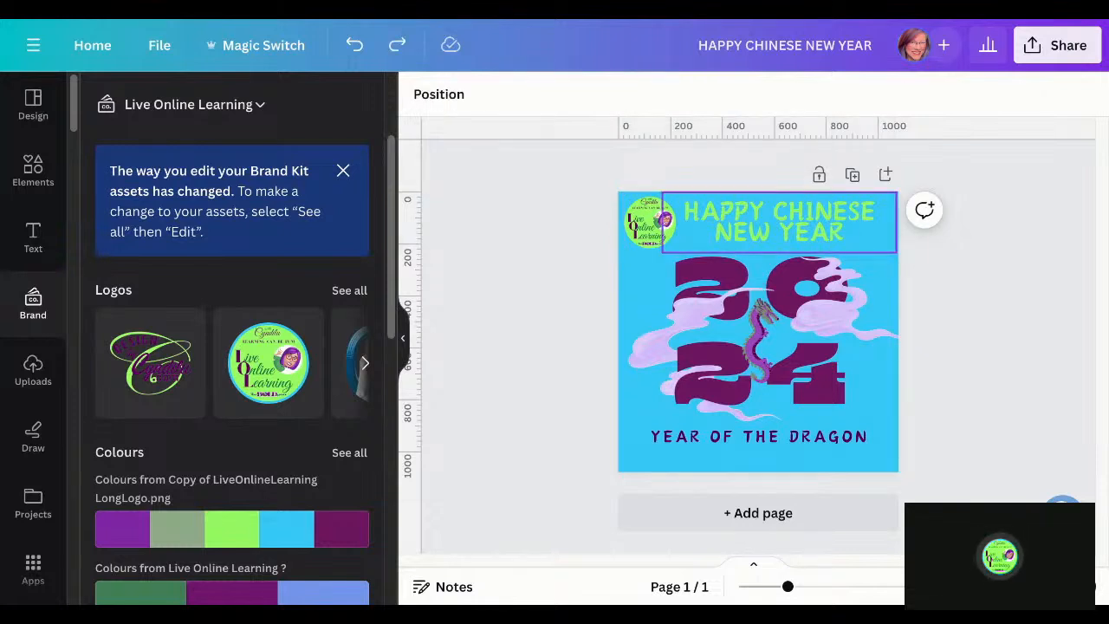
Narrow the heading's text box to fit its two lines without overlapping the logo, and deselect everything
{"action": "left_click", "coordinate": [869, 227]}
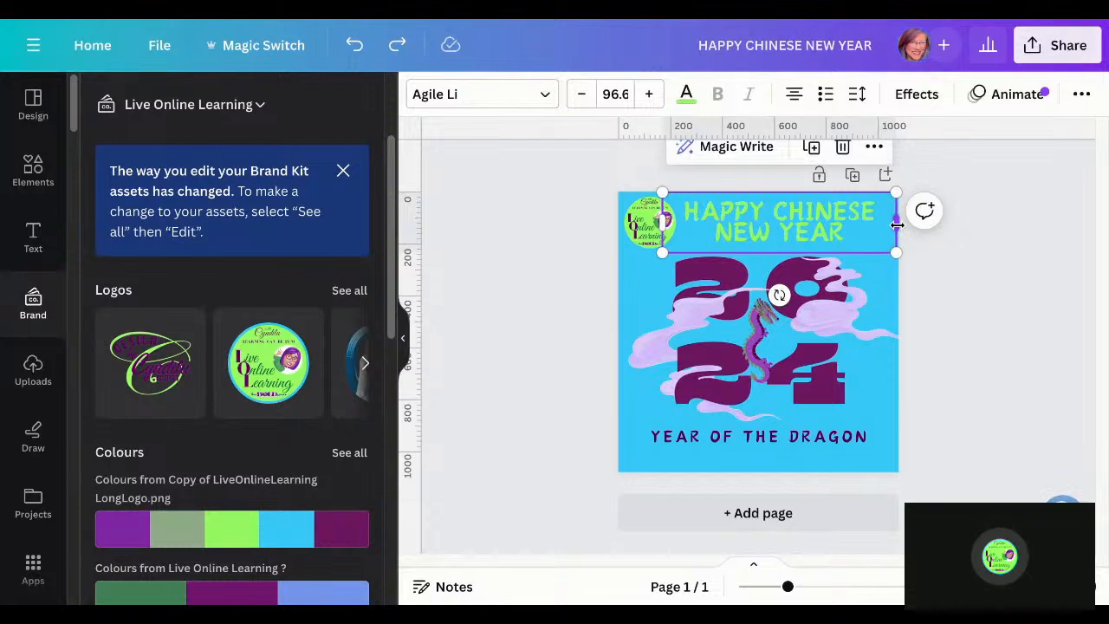
{"action": "left_click_drag", "start_coordinate": [897, 224], "coordinate": [829, 227]}
{"action": "left_click", "coordinate": [646, 227], "text": "shift"}
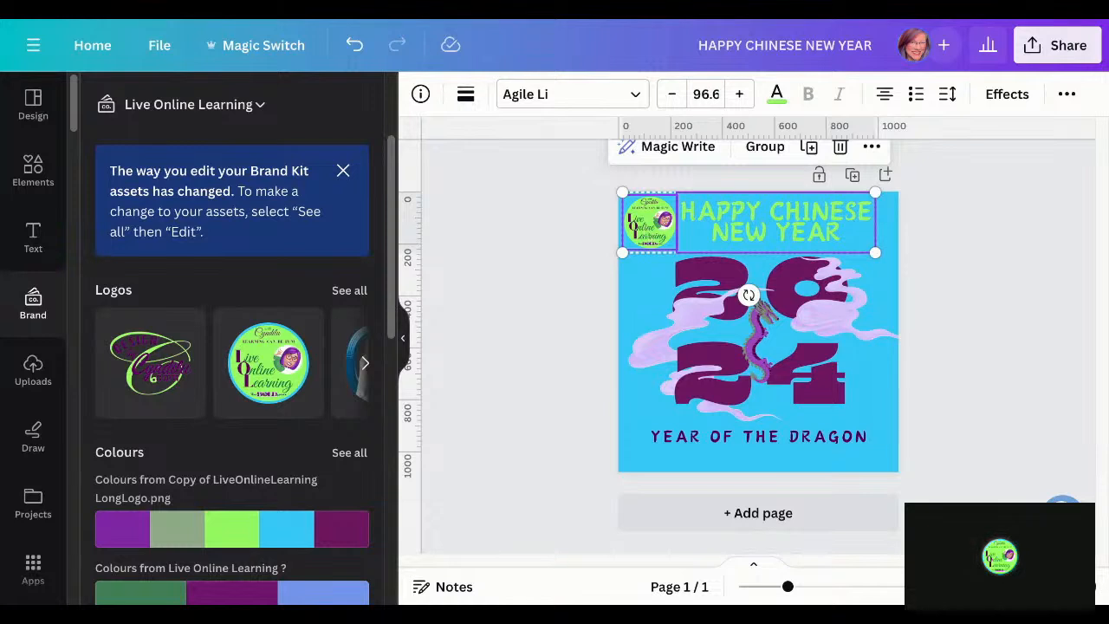
{"action": "left_click", "coordinate": [552, 231]}
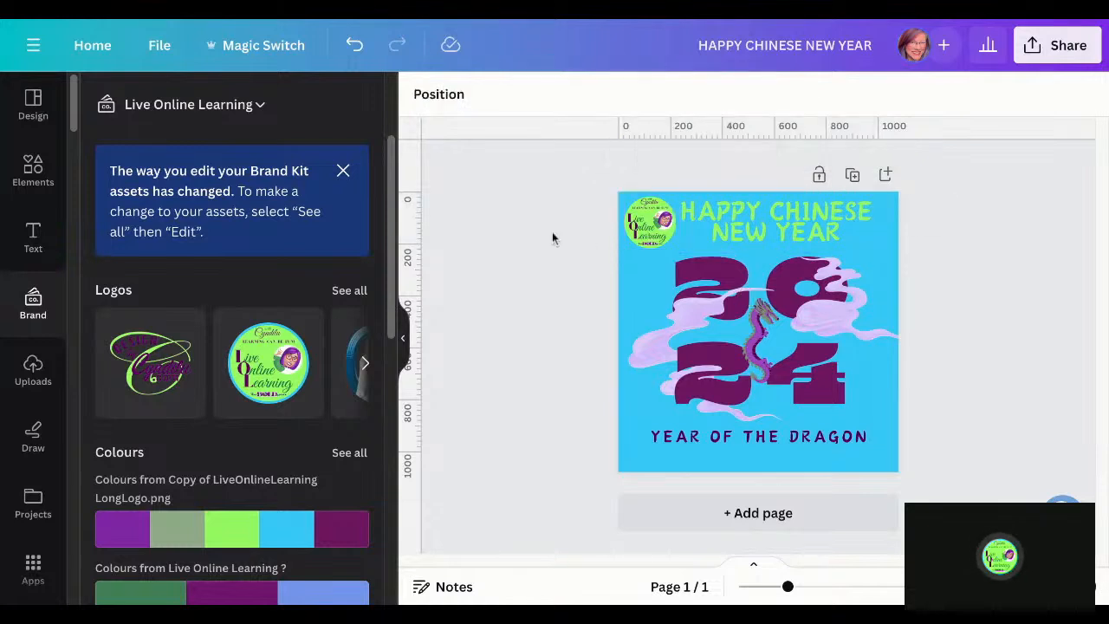
Move the heading slightly right and down to leave a gap beside the logo and a margin above it
{"action": "left_click_drag", "start_coordinate": [764, 221], "coordinate": [777, 222]}
{"action": "left_click", "coordinate": [651, 224]}
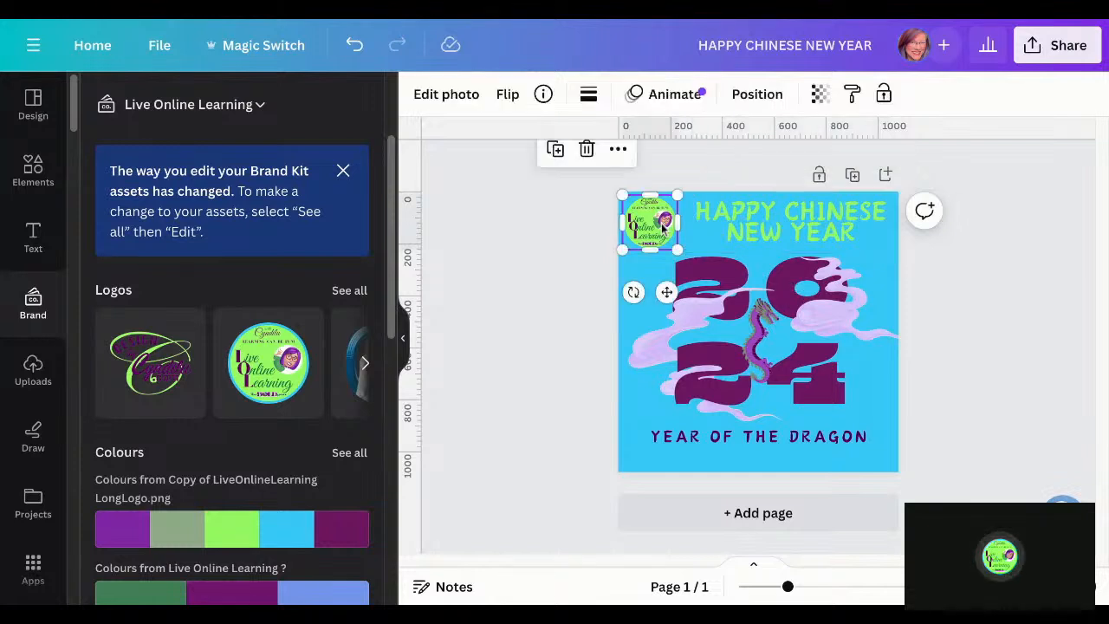
{"action": "left_click", "coordinate": [736, 224]}
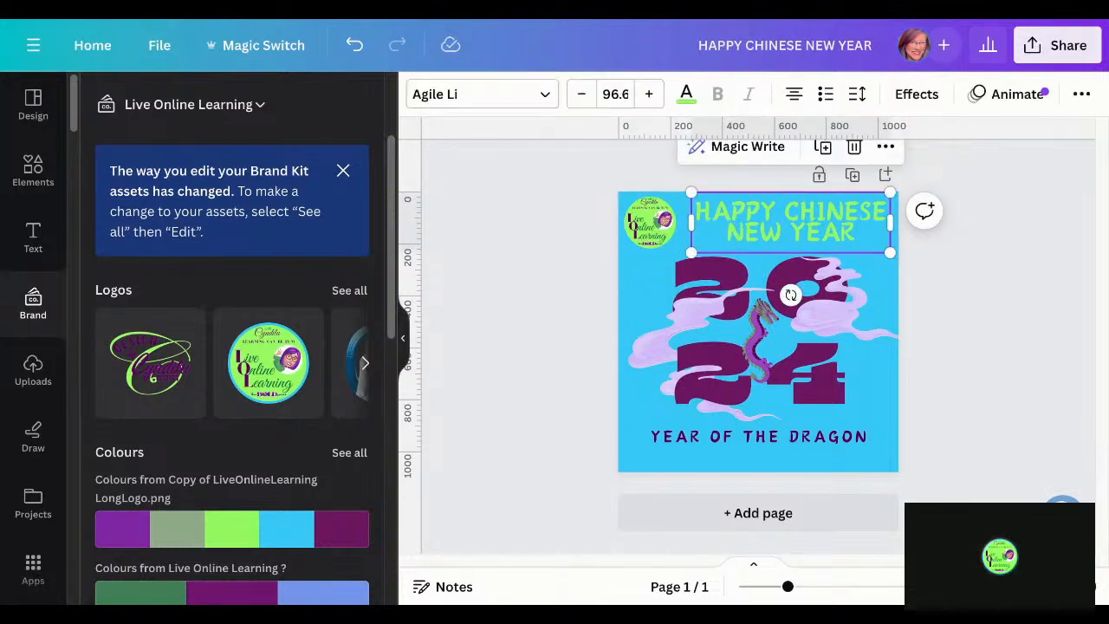
{"action": "left_click_drag", "start_coordinate": [735, 223], "coordinate": [735, 227]}
Align the logo with the page margin and the heading's top, and enlarge it to match the heading box's height
{"action": "left_click", "coordinate": [646, 222]}
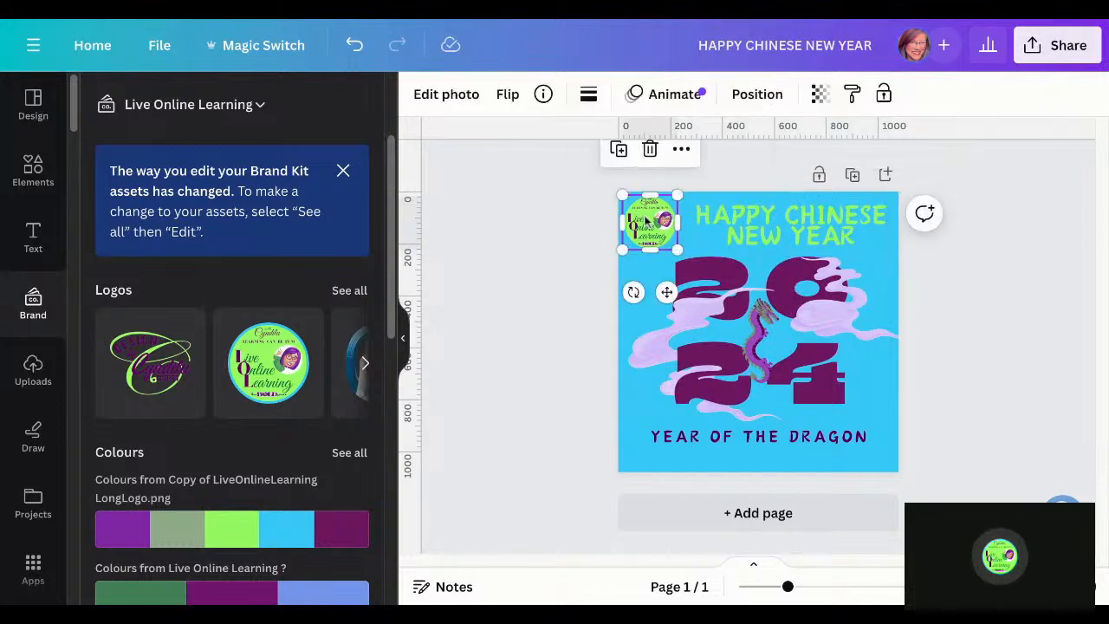
{"action": "left_click_drag", "start_coordinate": [645, 222], "coordinate": [651, 224]}
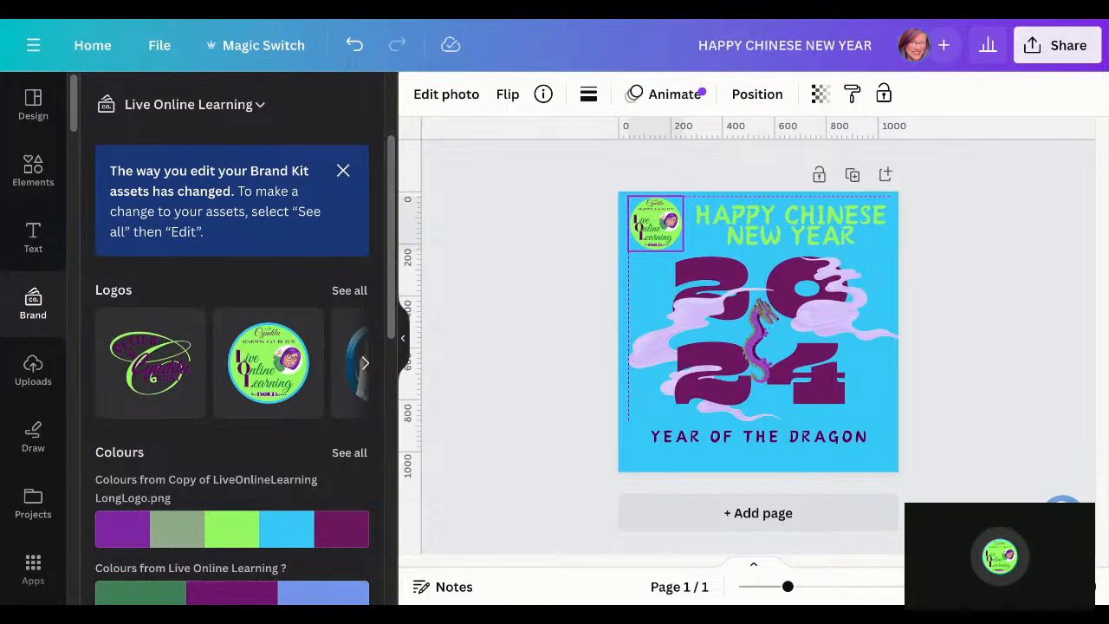
{"action": "left_click_drag", "start_coordinate": [651, 224], "coordinate": [689, 256]}
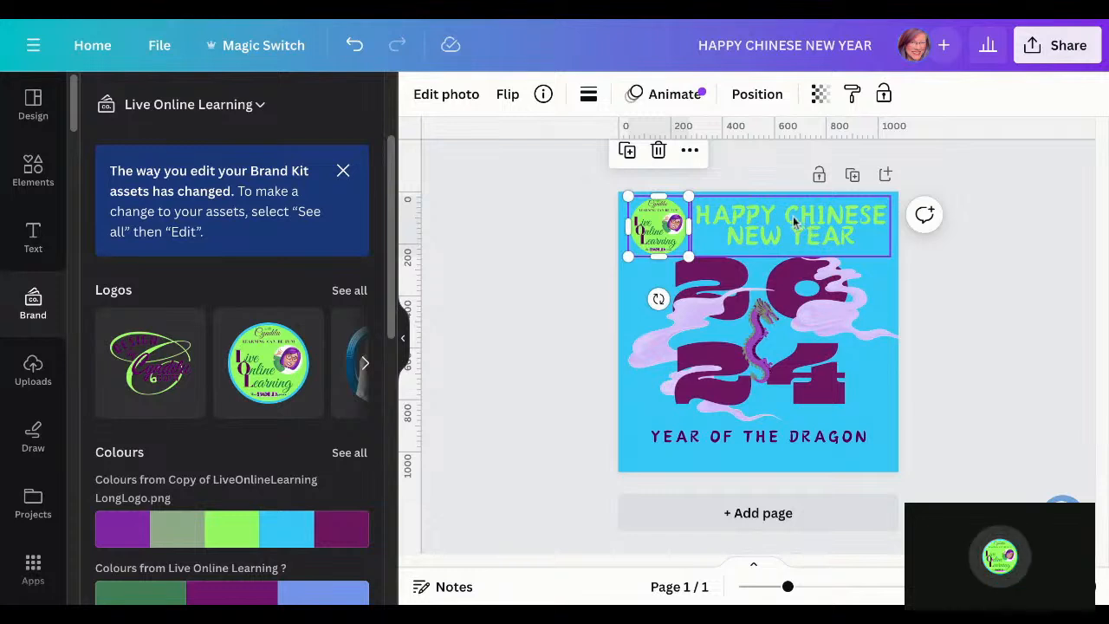
Group the logo with the "HAPPY CHINESE NEW YEAR" heading and centre the group horizontally on the page
{"action": "left_click", "coordinate": [812, 226], "text": "shift"}
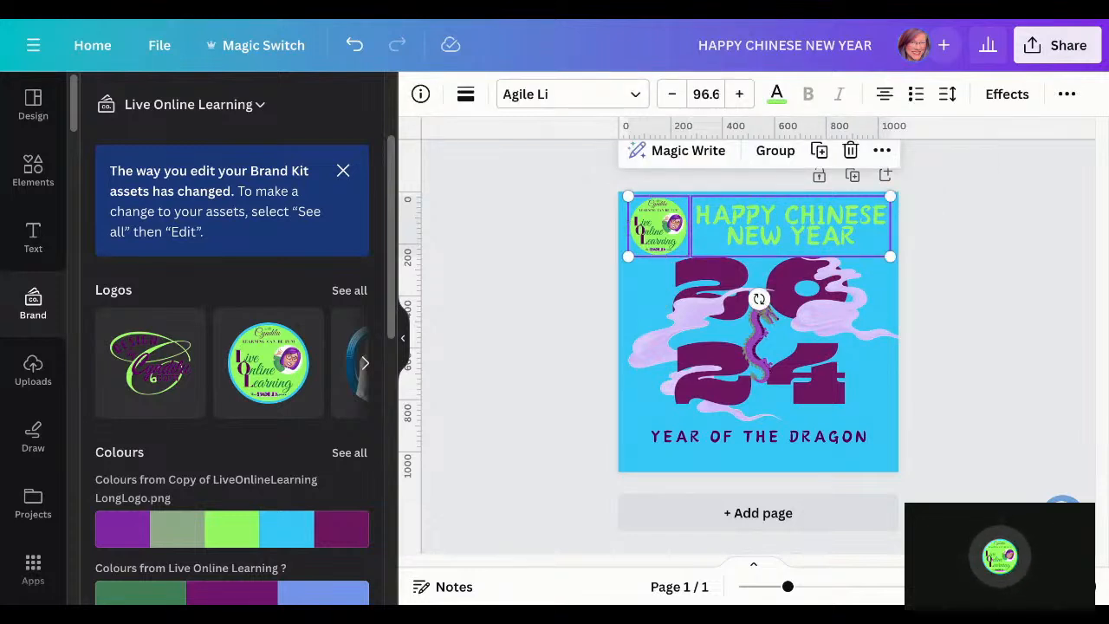
{"action": "key", "text": "ctrl+g"}
{"action": "left_click_drag", "start_coordinate": [812, 226], "coordinate": [804, 227]}
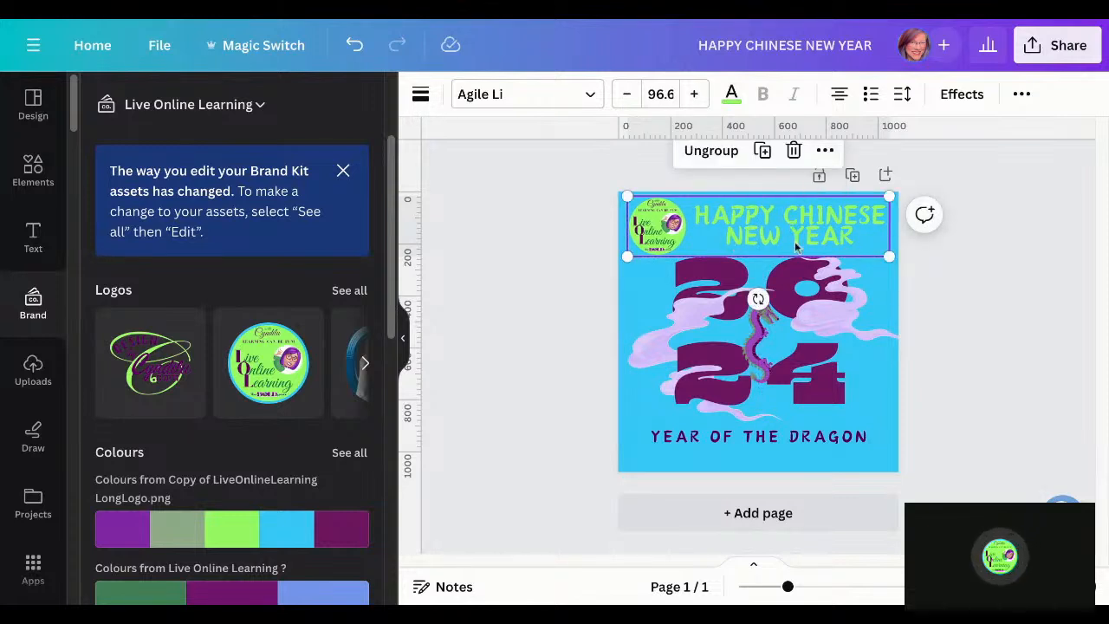
{"action": "left_click", "coordinate": [825, 152]}
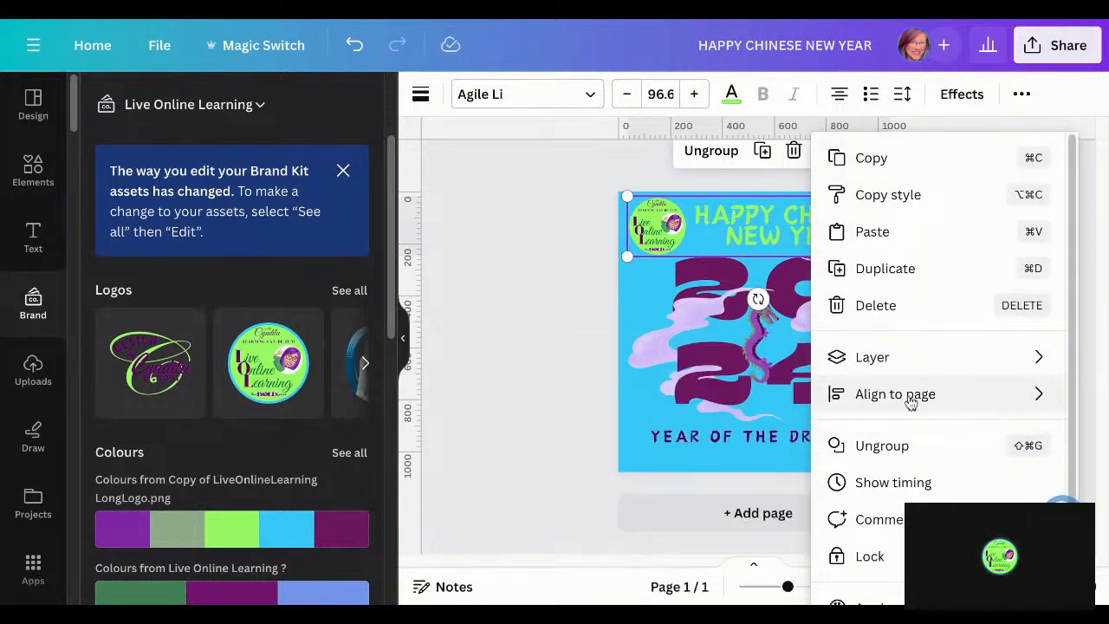
{"action": "mouse_move", "coordinate": [910, 402]}
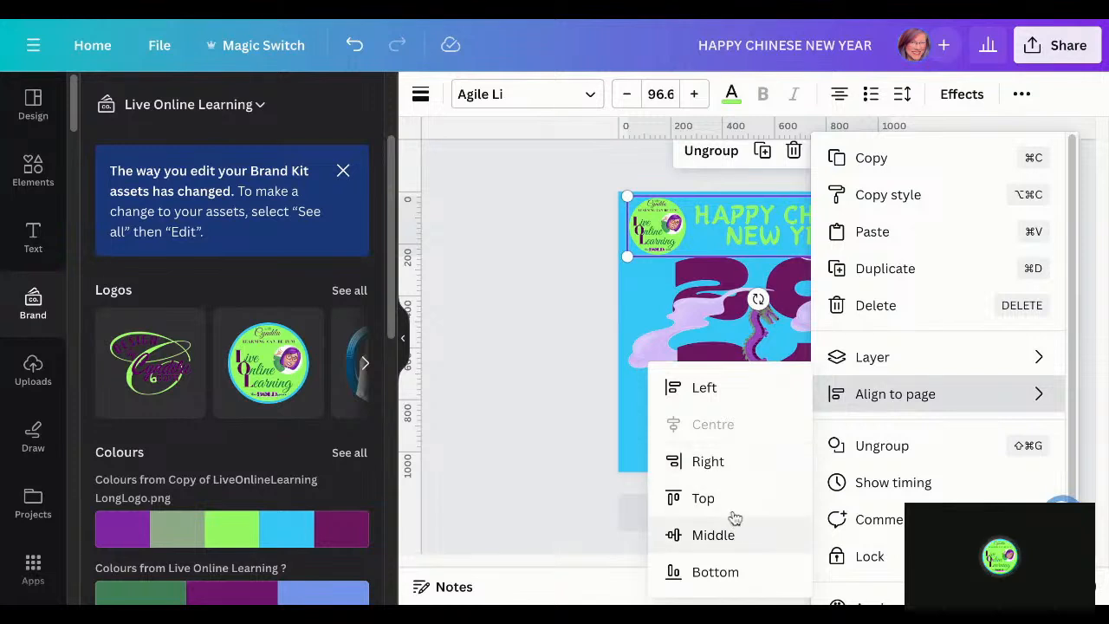
{"action": "left_click", "coordinate": [505, 366]}
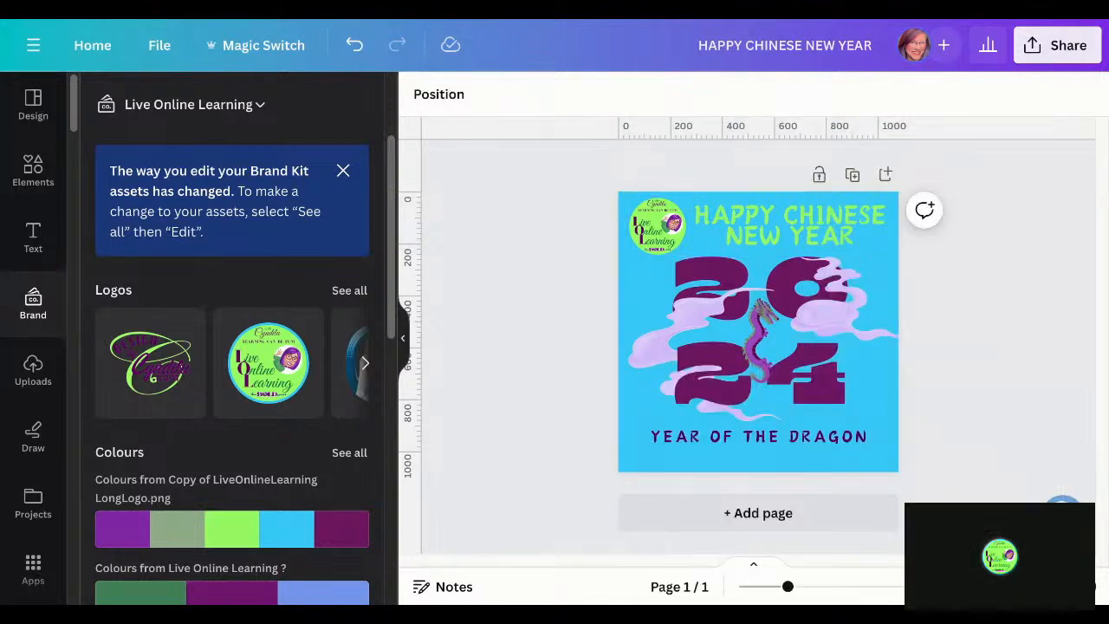
Move the 2024 digits, clouds and dragon slightly down to clear the heading, and lower the "YEAR OF THE DRAGON" line slightly
{"action": "left_click", "coordinate": [798, 440]}
{"action": "left_click", "coordinate": [978, 382]}
{"action": "left_click_drag", "start_coordinate": [940, 401], "coordinate": [603, 276]}
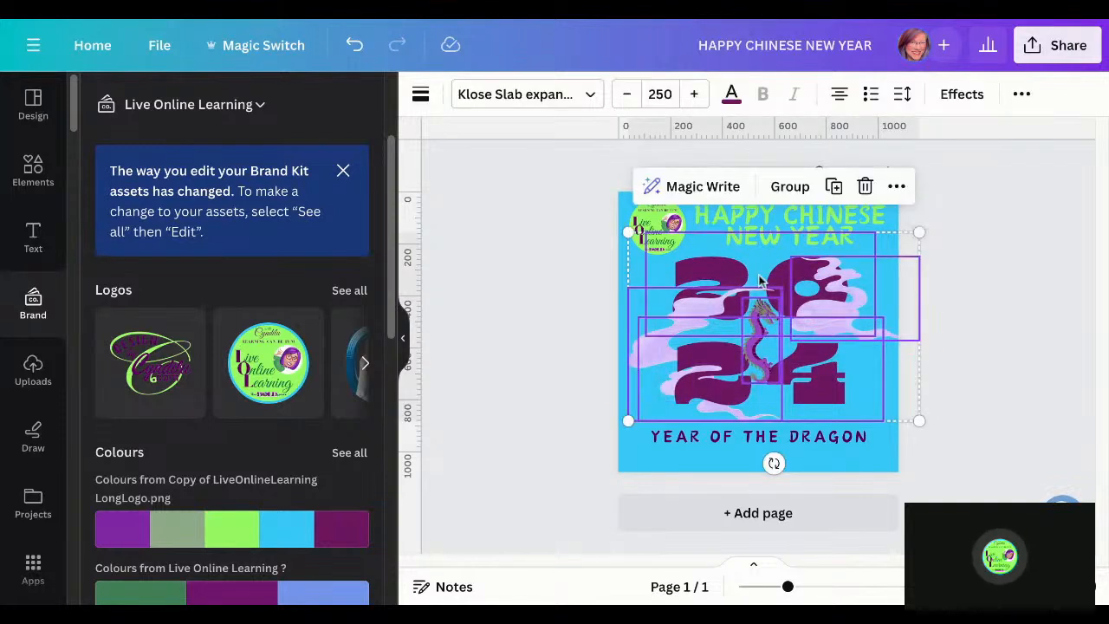
{"action": "mouse_move", "coordinate": [759, 280]}
{"action": "left_mouse_down"}
{"action": "mouse_move", "coordinate": [759, 292]}
{"action": "mouse_move", "coordinate": [760, 282]}
{"action": "left_mouse_up"}
{"action": "left_click", "coordinate": [970, 394]}
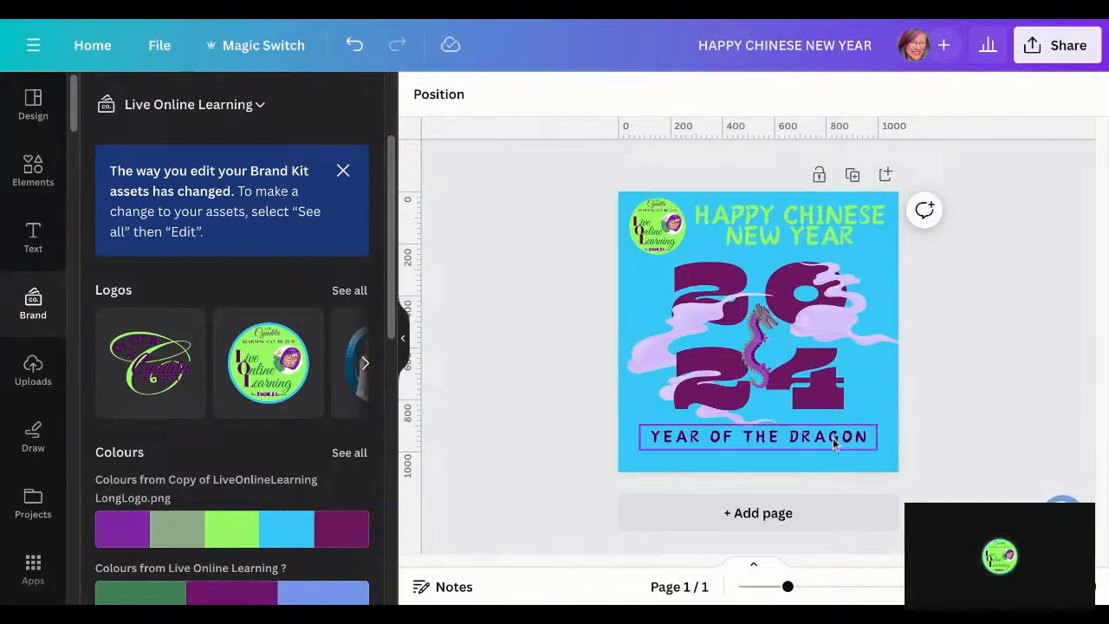
{"action": "left_click_drag", "start_coordinate": [834, 437], "coordinate": [834, 444]}
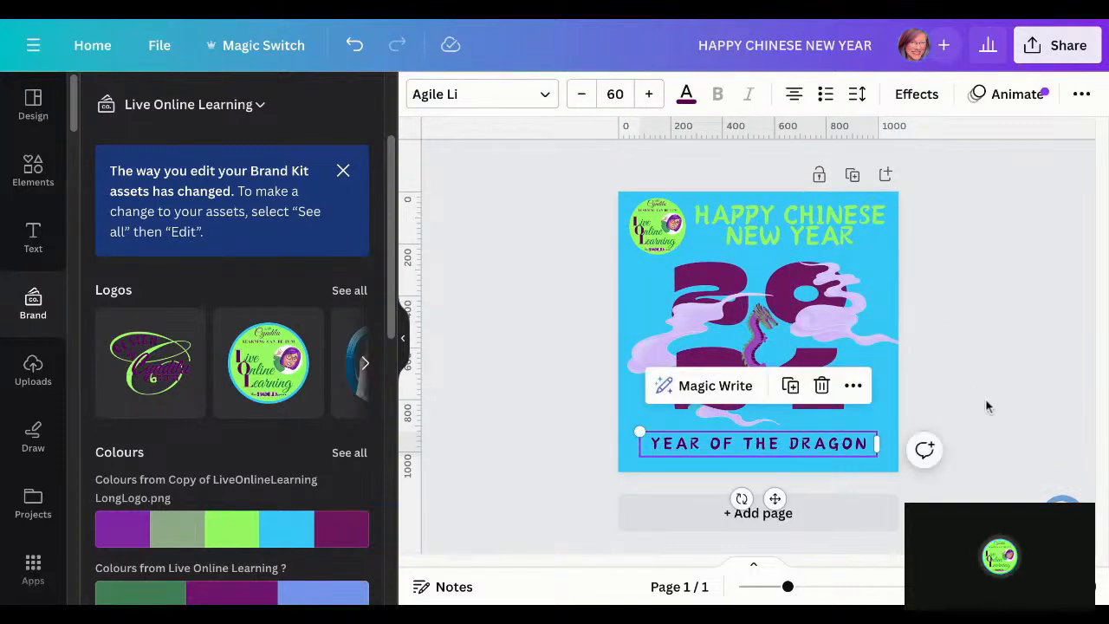
{"action": "left_click", "coordinate": [985, 401]}
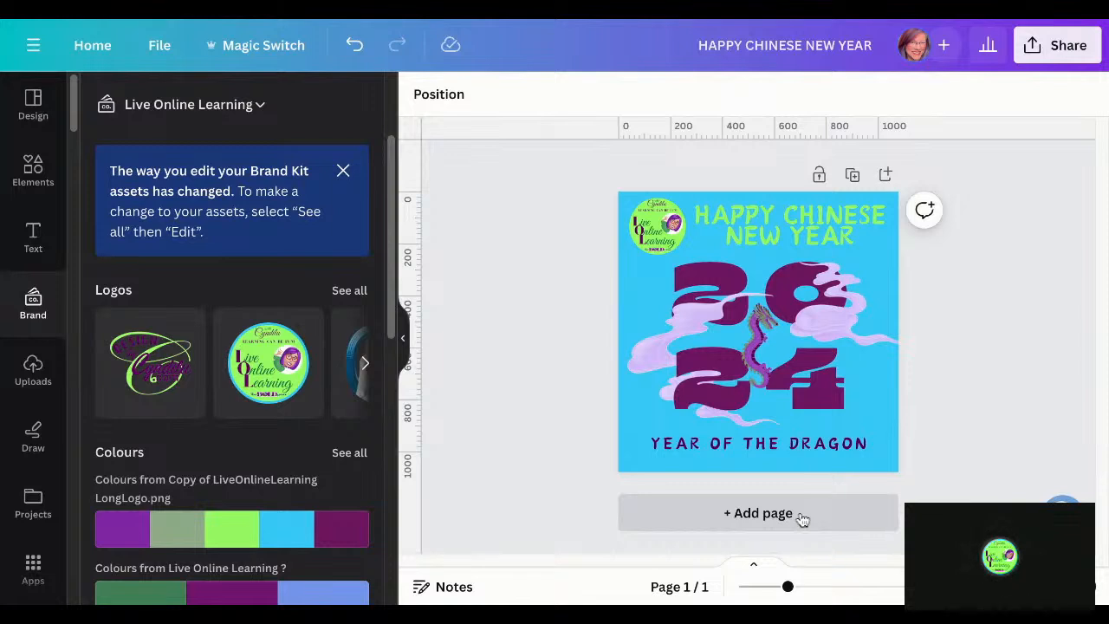
{"action": "left_click", "coordinate": [758, 513]}
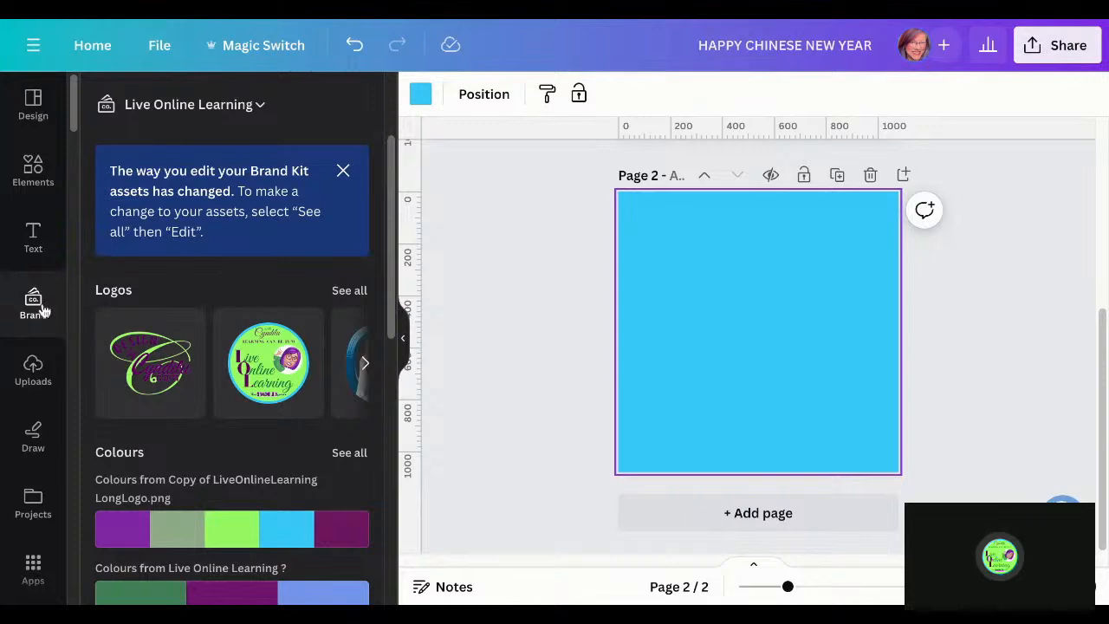
{"action": "left_click", "coordinate": [34, 101]}
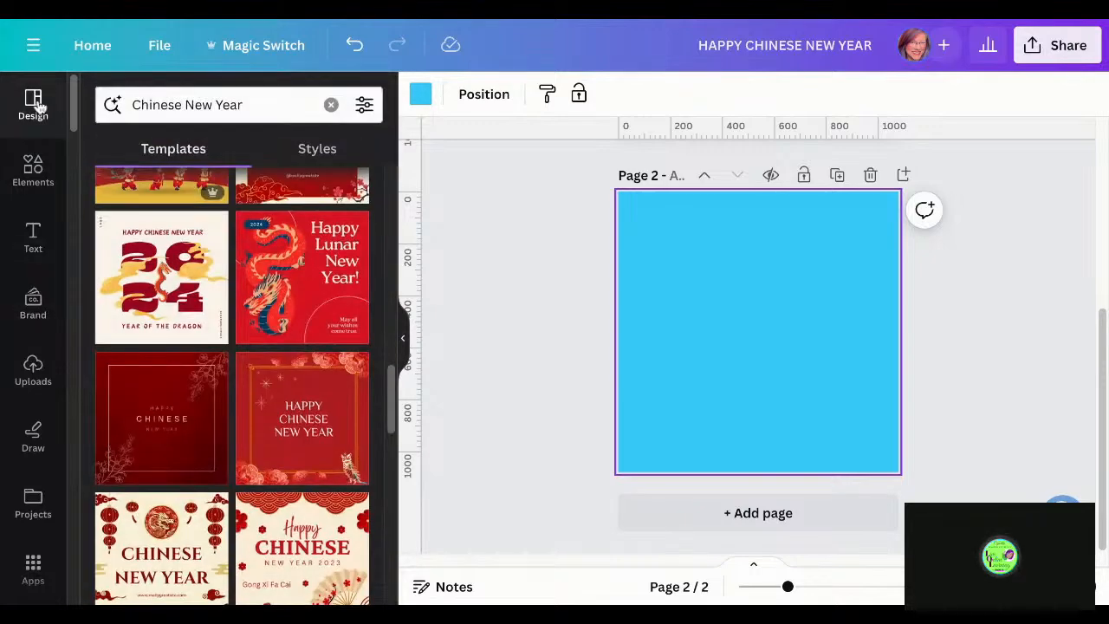
{"action": "left_click", "coordinate": [181, 105]}
{"action": "triple_click", "coordinate": [183, 105]}
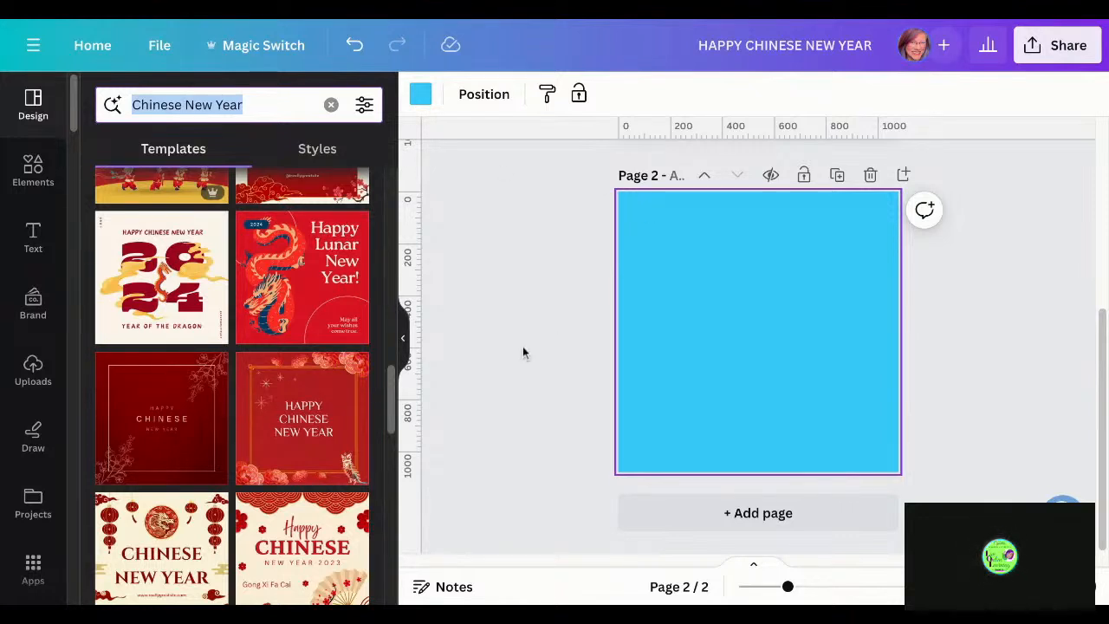
{"action": "scroll", "coordinate": [523, 346], "scroll_direction": "up", "scroll_amount": 1}
{"action": "left_click", "coordinate": [871, 201]}
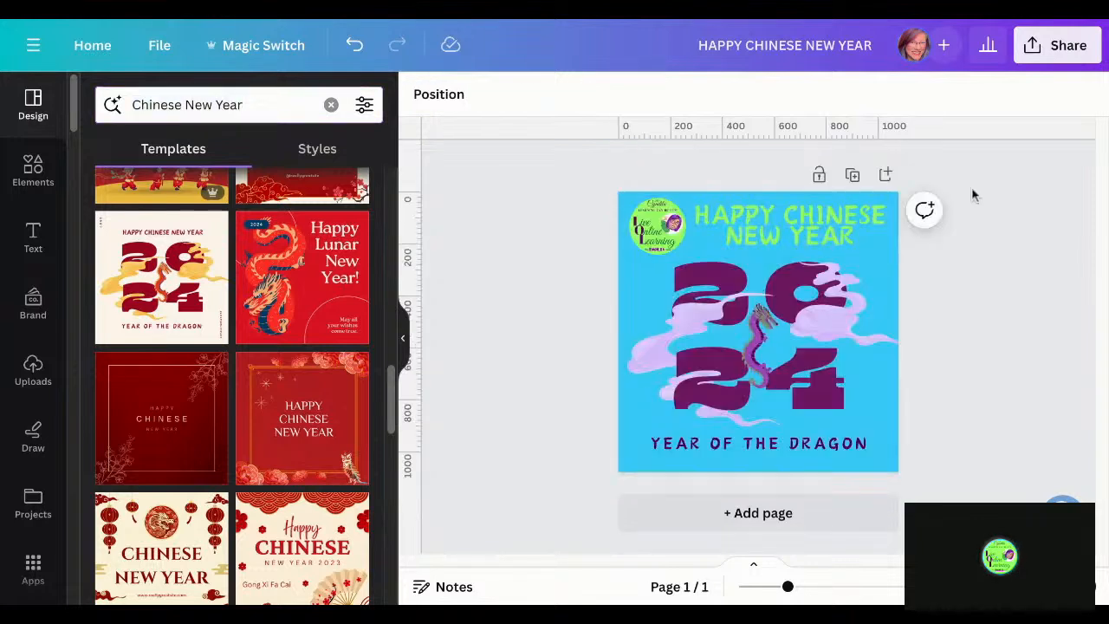
Duplicate the finished page and delete the dragon and all the cloud graphics from the copy
{"action": "left_click", "coordinate": [854, 177]}
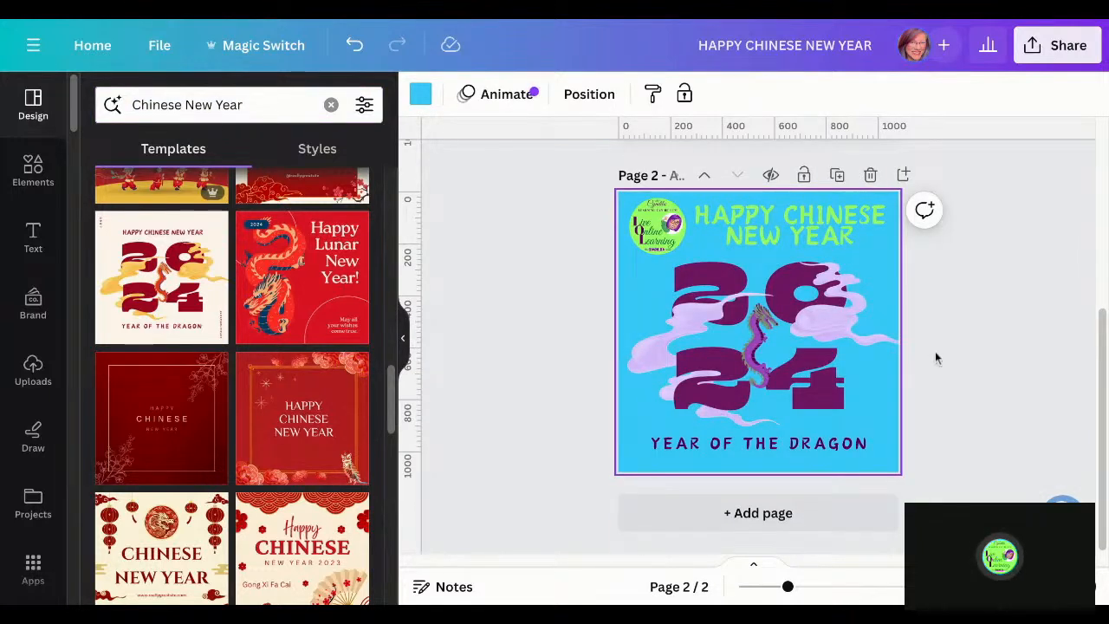
{"action": "left_click", "coordinate": [753, 340]}
{"action": "key", "text": "Delete"}
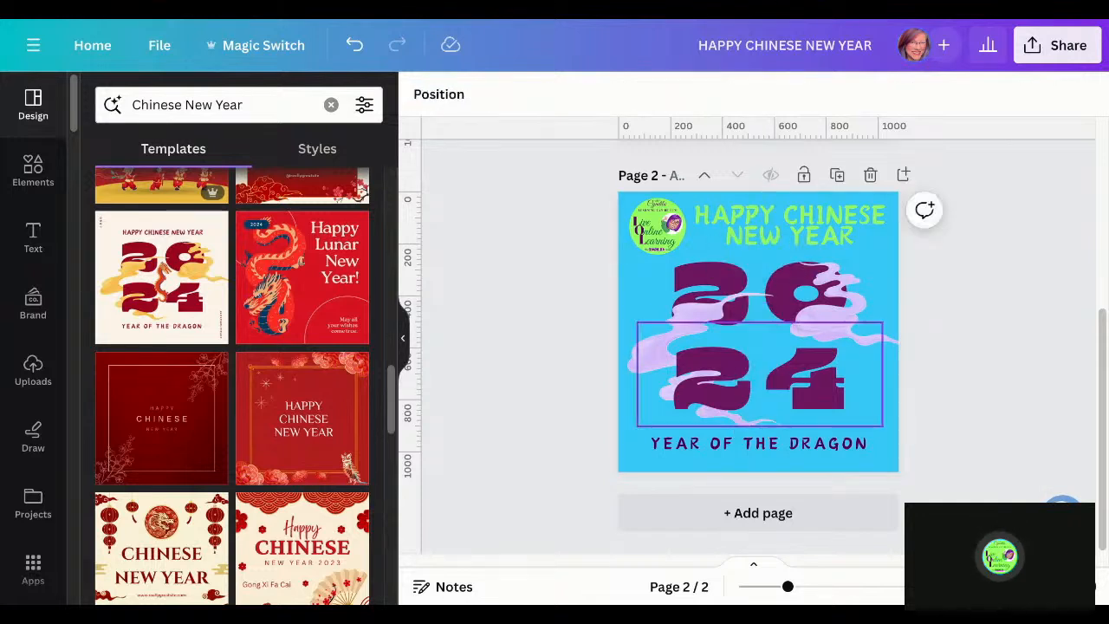
{"action": "left_click", "coordinate": [845, 305]}
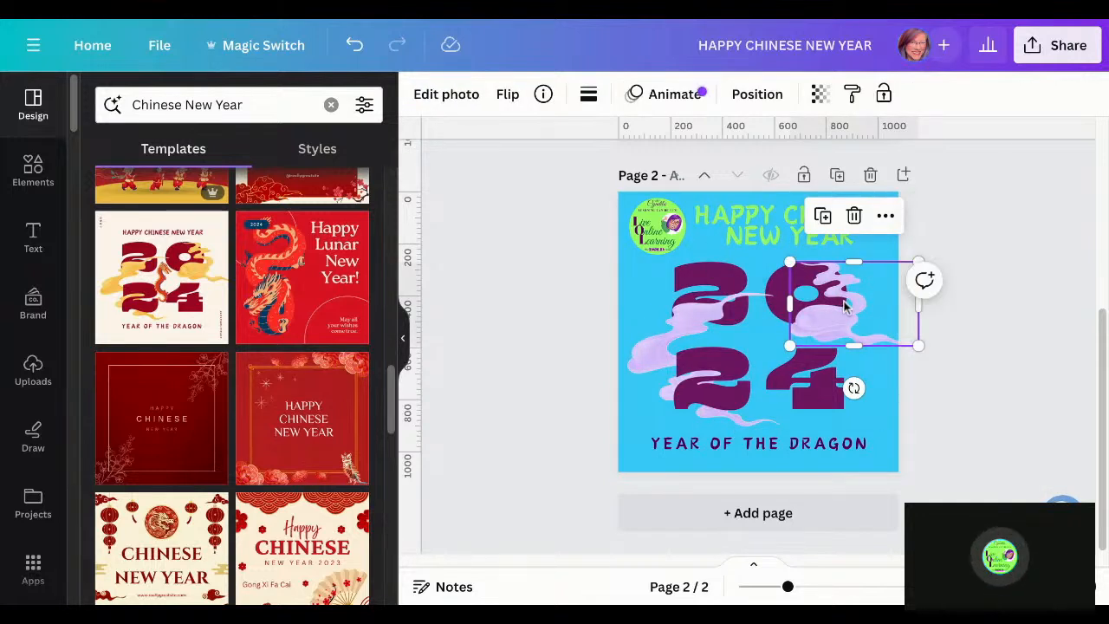
{"action": "key", "text": "Delete"}
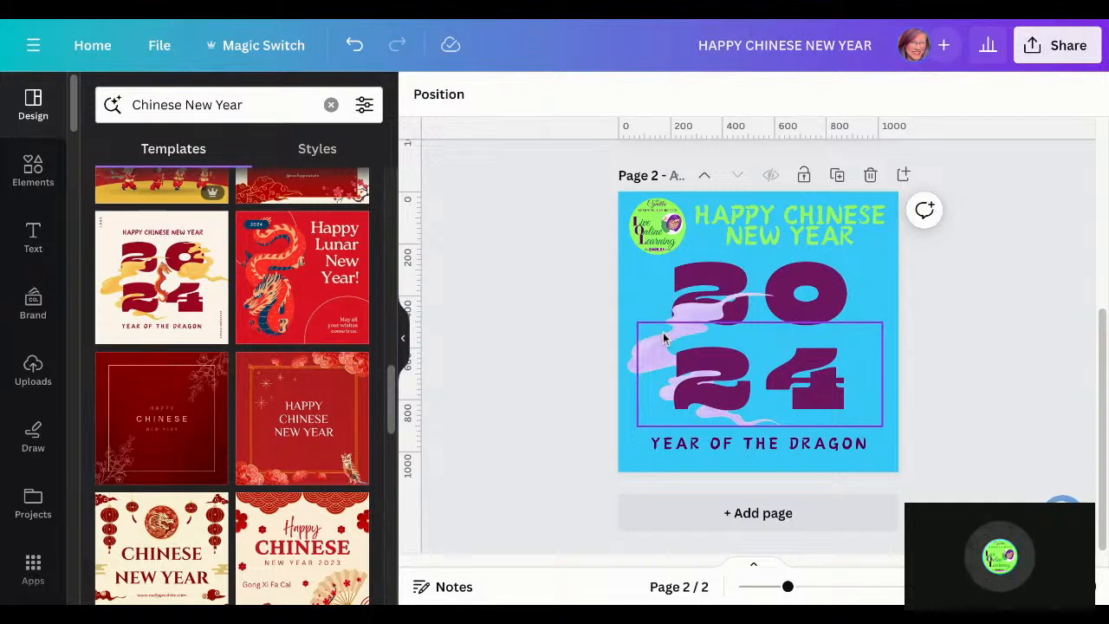
{"action": "left_click", "coordinate": [694, 312]}
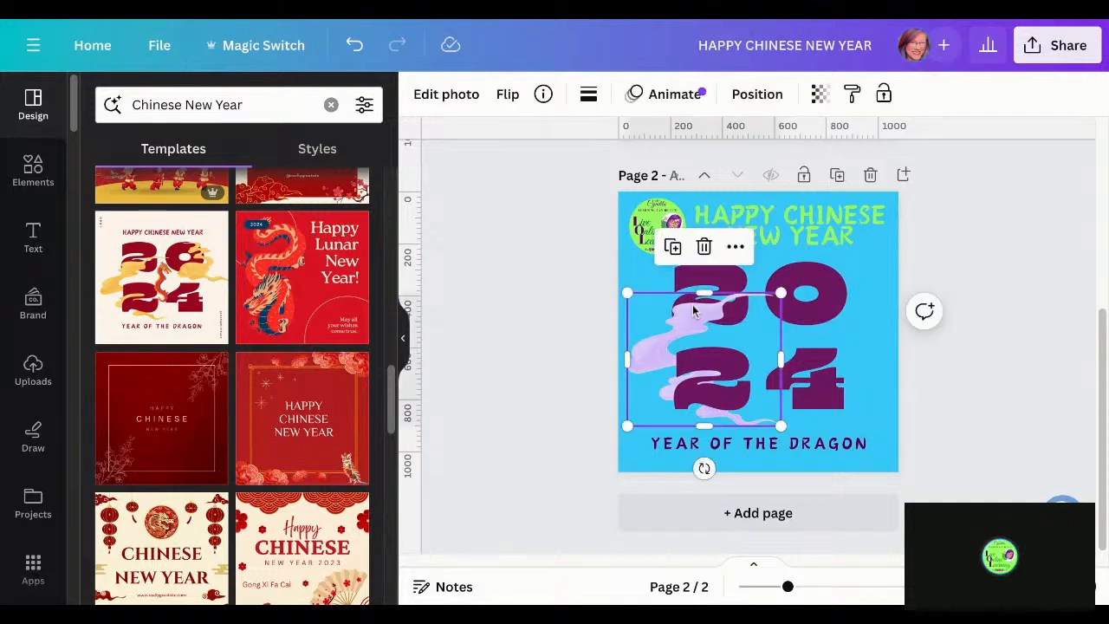
{"action": "key", "text": "Delete"}
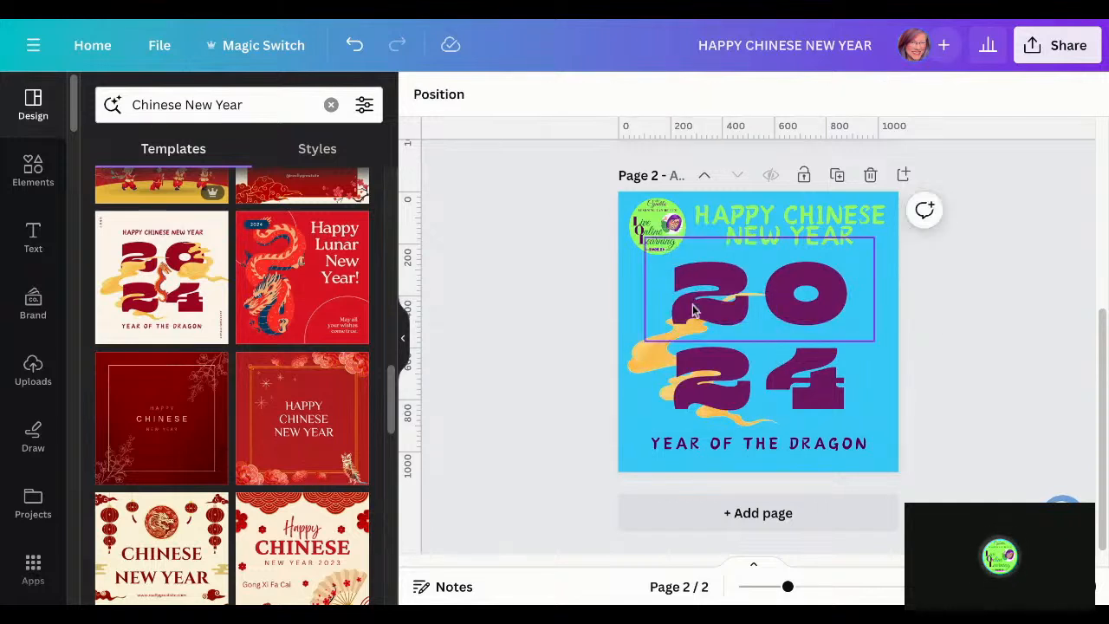
{"action": "left_click", "coordinate": [635, 360]}
{"action": "key", "text": "Delete"}
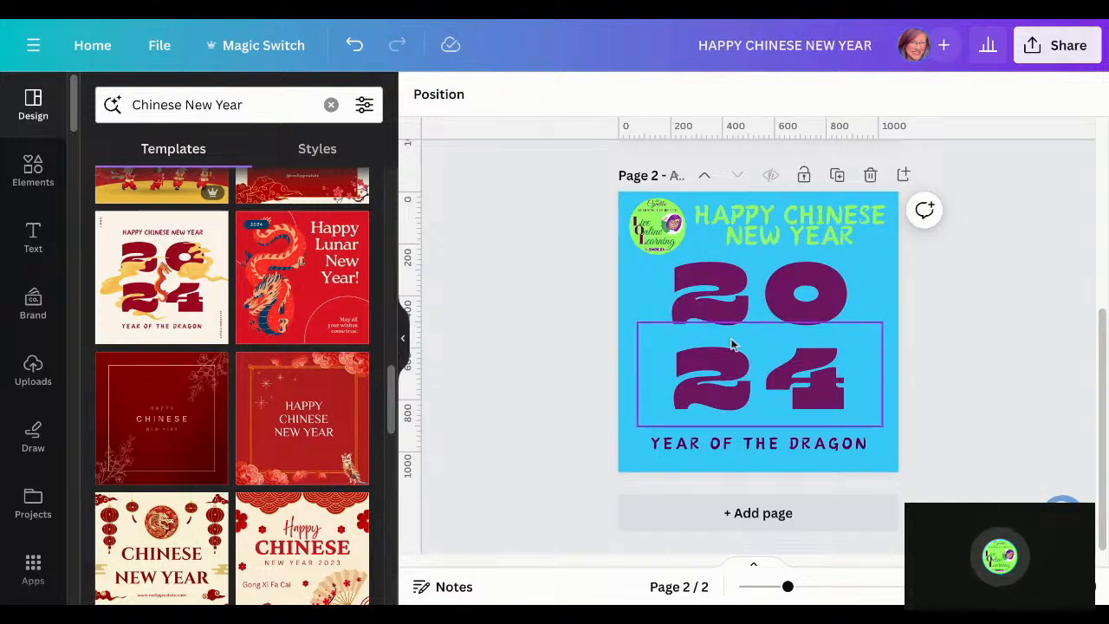
Tilt the "20" text anticlockwise on page 2 and shift it towards the page's left edge
{"action": "left_click", "coordinate": [710, 301]}
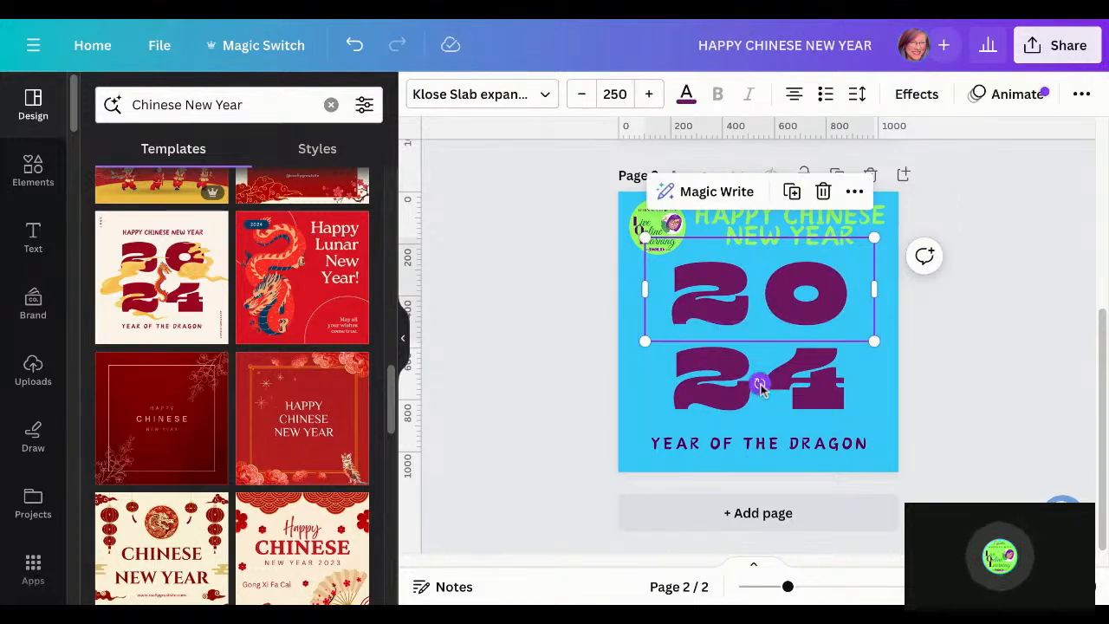
{"action": "left_click_drag", "start_coordinate": [759, 385], "coordinate": [820, 404]}
{"action": "left_click_drag", "start_coordinate": [814, 296], "coordinate": [775, 306]}
Tilt the "24" text anticlockwise to match the "20" and move it up close beneath it, clear of the bottom line
{"action": "left_click", "coordinate": [783, 378]}
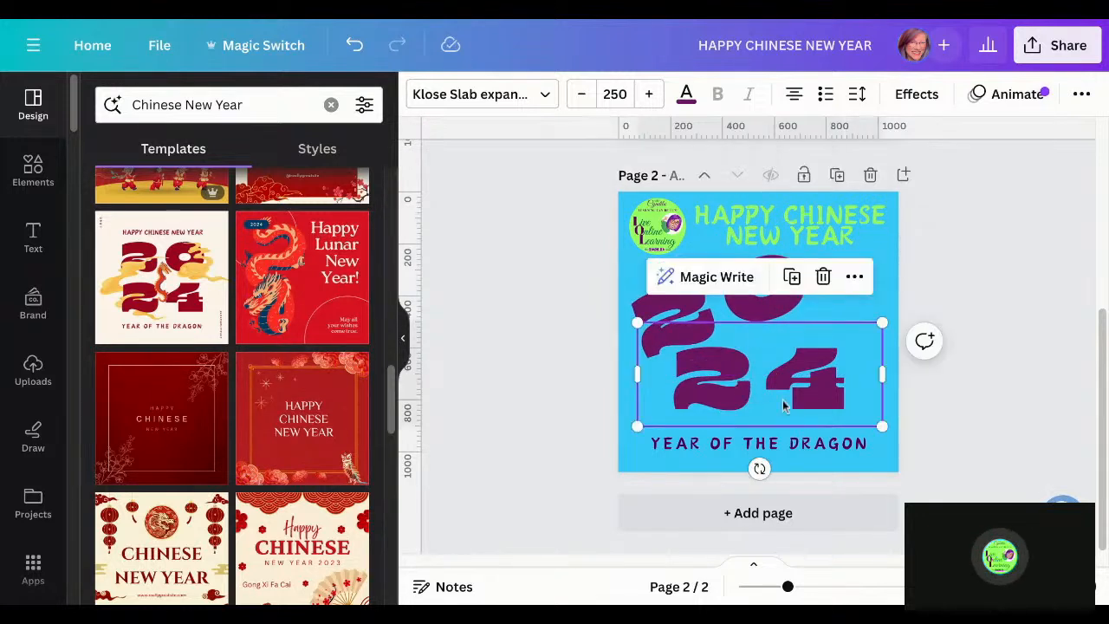
{"action": "left_click_drag", "start_coordinate": [758, 468], "coordinate": [800, 459]}
{"action": "left_click_drag", "start_coordinate": [782, 445], "coordinate": [784, 443]}
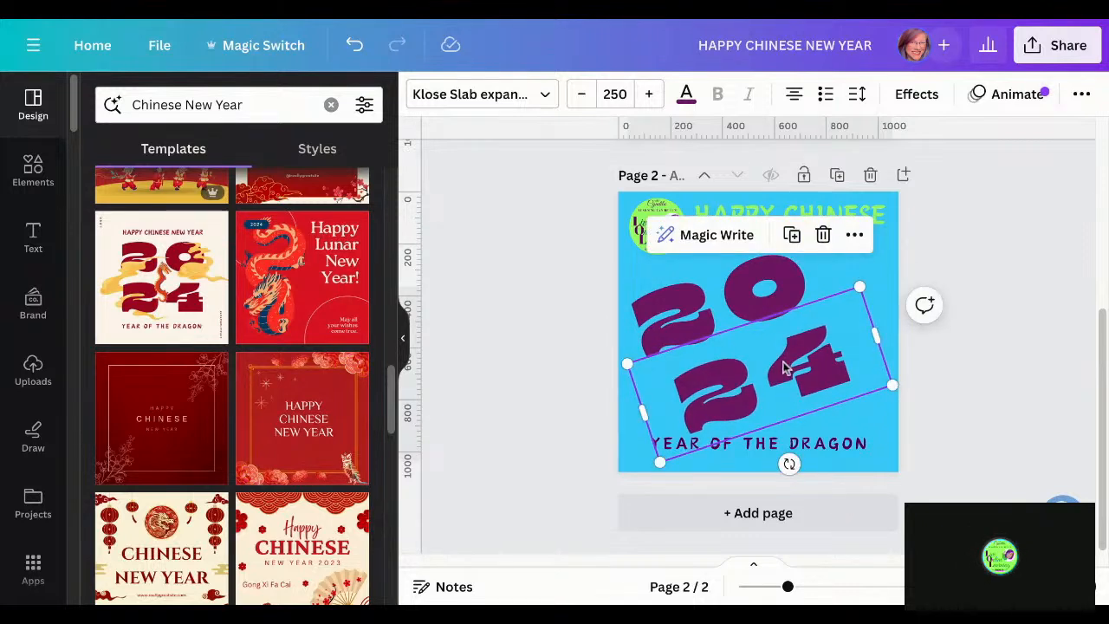
{"action": "key", "text": "Escape"}
{"action": "left_click_drag", "start_coordinate": [784, 368], "coordinate": [784, 362]}
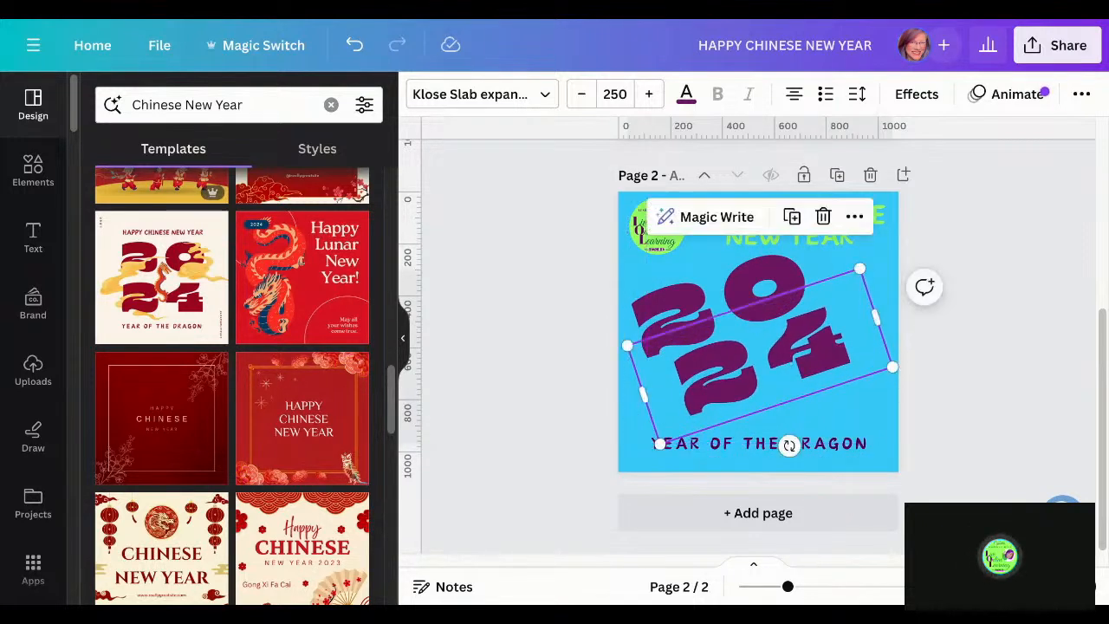
Move the tilted "20" and "24" together slightly right to centre them on the page, and deselect them
{"action": "left_click", "coordinate": [682, 317], "text": "shift"}
{"action": "left_click_drag", "start_coordinate": [682, 316], "coordinate": [697, 317]}
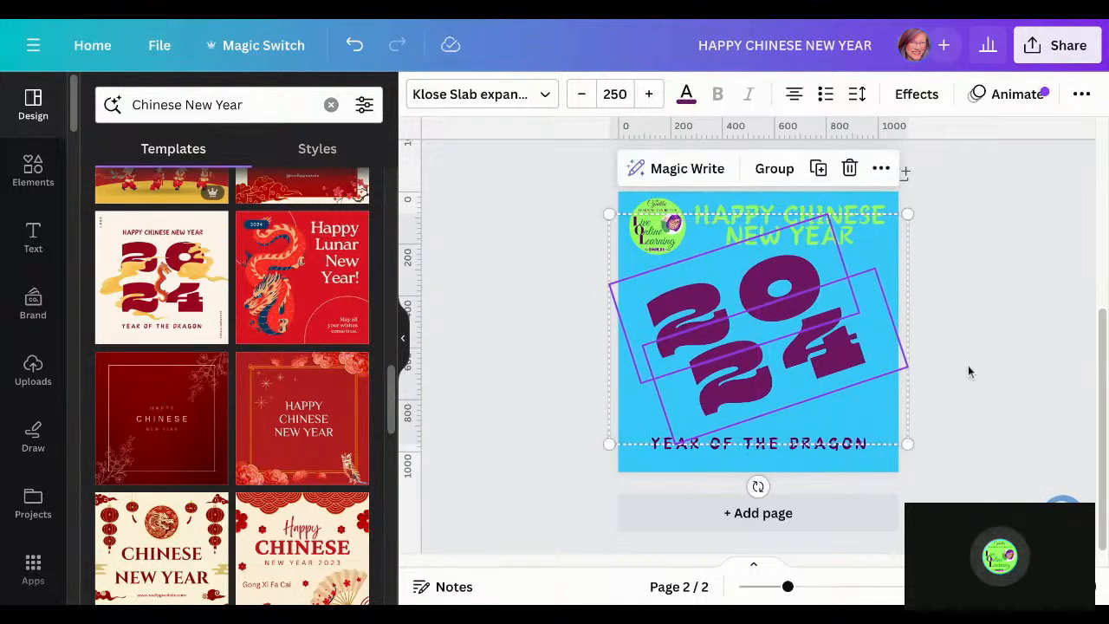
{"action": "left_click", "coordinate": [975, 377]}
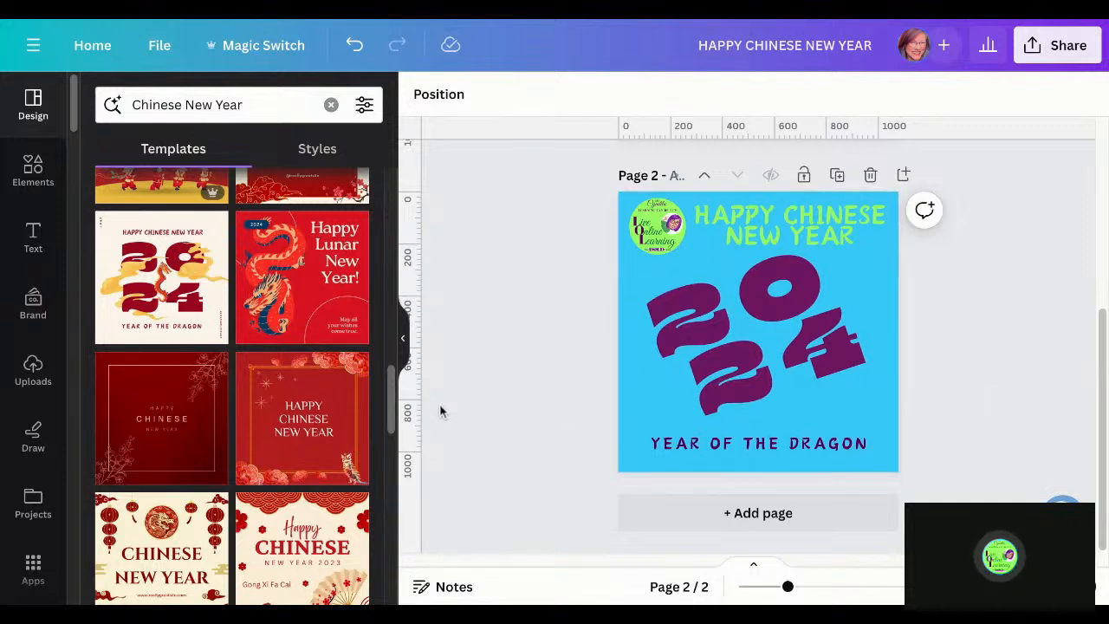
Add a third page and apply the red "Happy Lunar New Year!" dragon template to it
{"action": "left_click", "coordinate": [757, 514]}
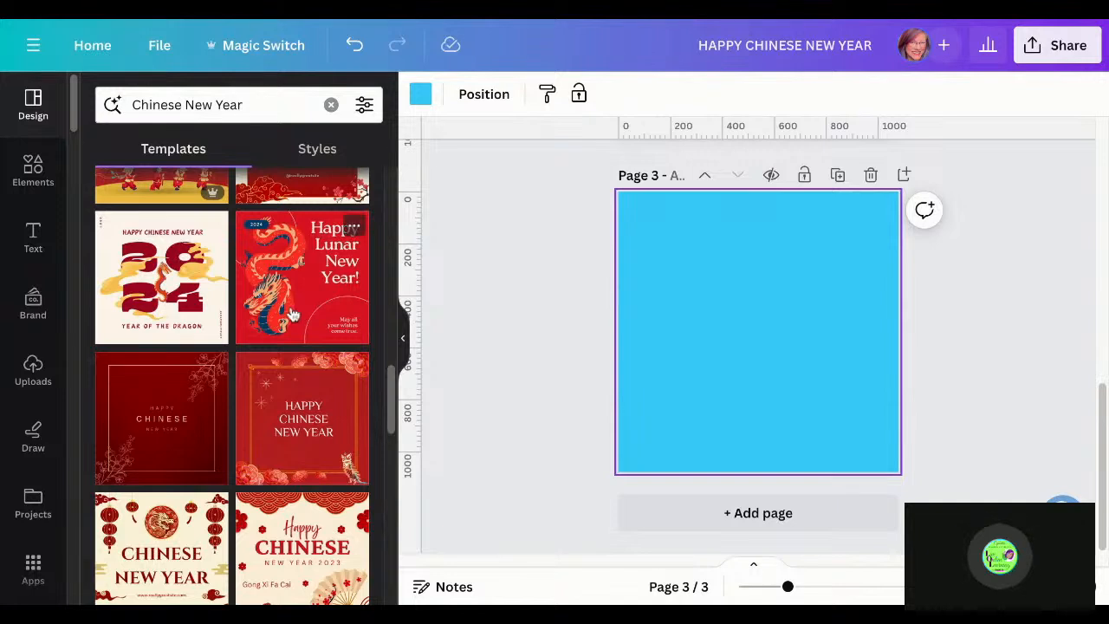
{"action": "left_click", "coordinate": [293, 315]}
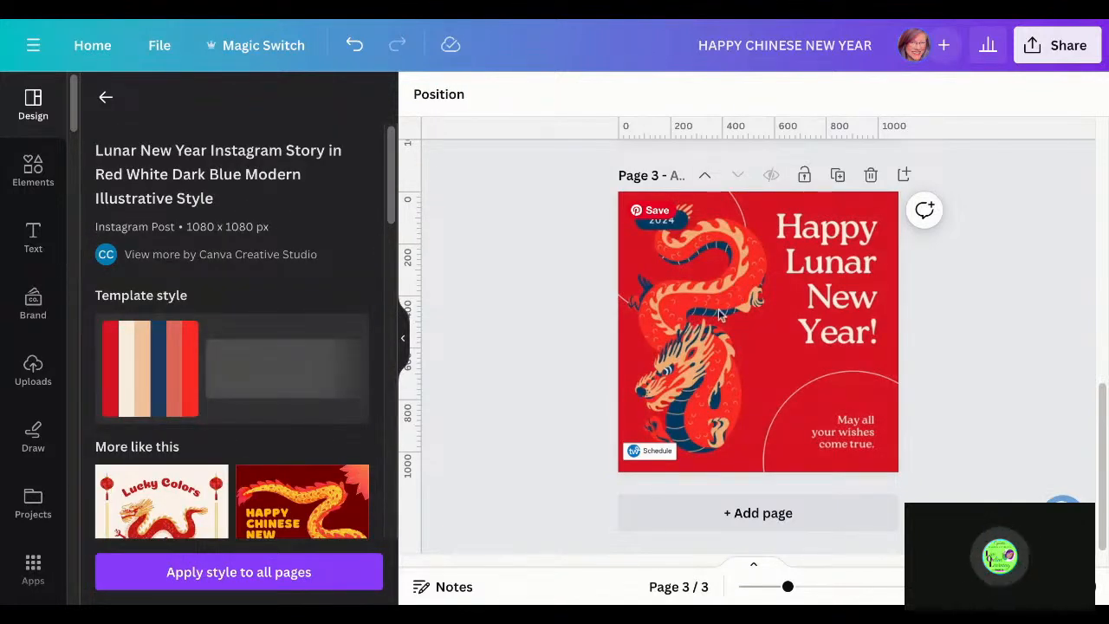
{"action": "left_click", "coordinate": [678, 370]}
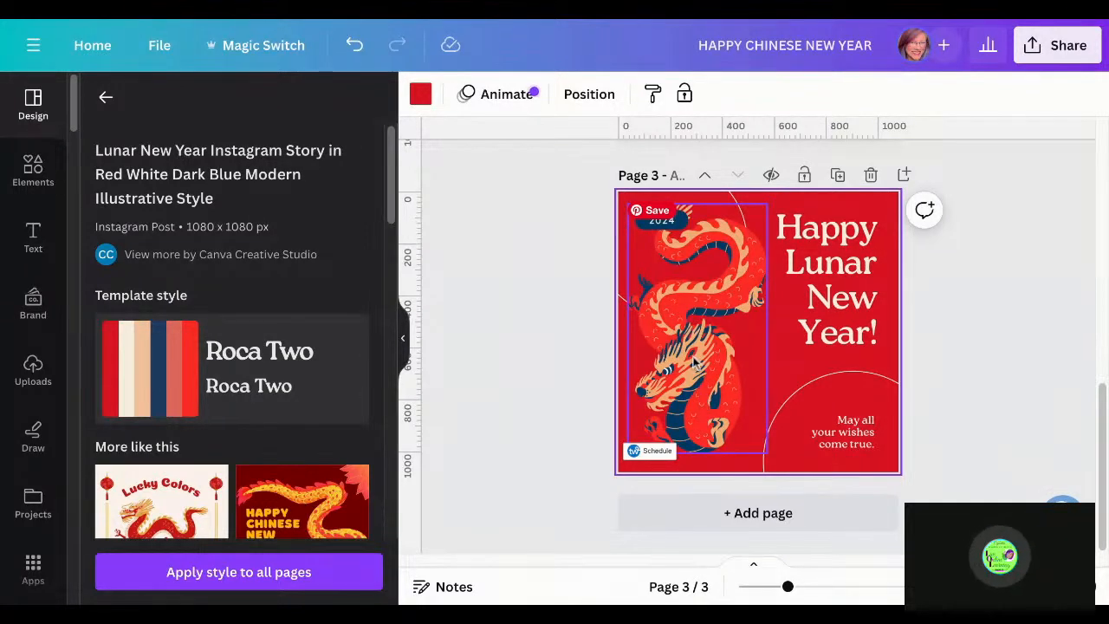
{"action": "left_click", "coordinate": [697, 364]}
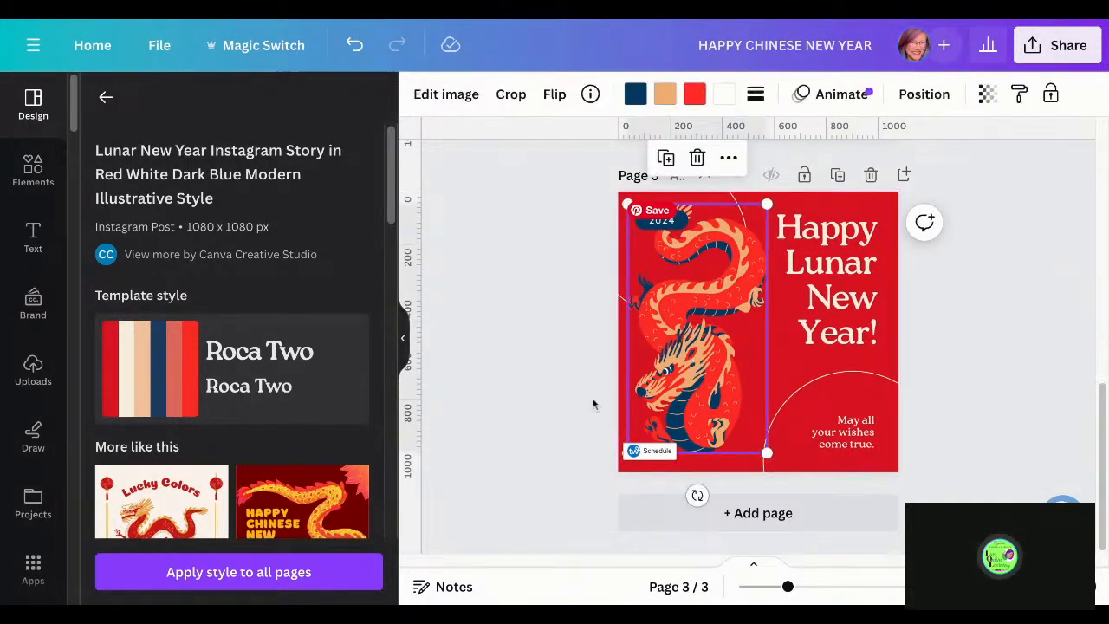
{"action": "left_click", "coordinate": [520, 401]}
Copy the red dragon illustration from page 3 and paste it onto page 2
{"action": "left_click", "coordinate": [688, 346]}
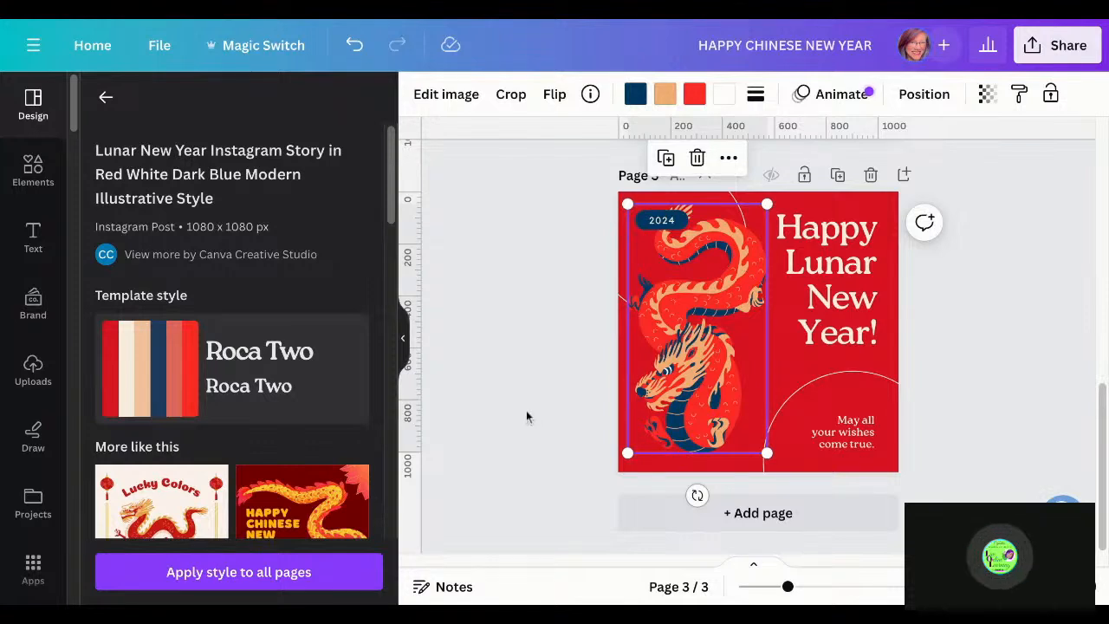
{"action": "scroll", "coordinate": [526, 410], "scroll_direction": "up", "scroll_amount": 5}
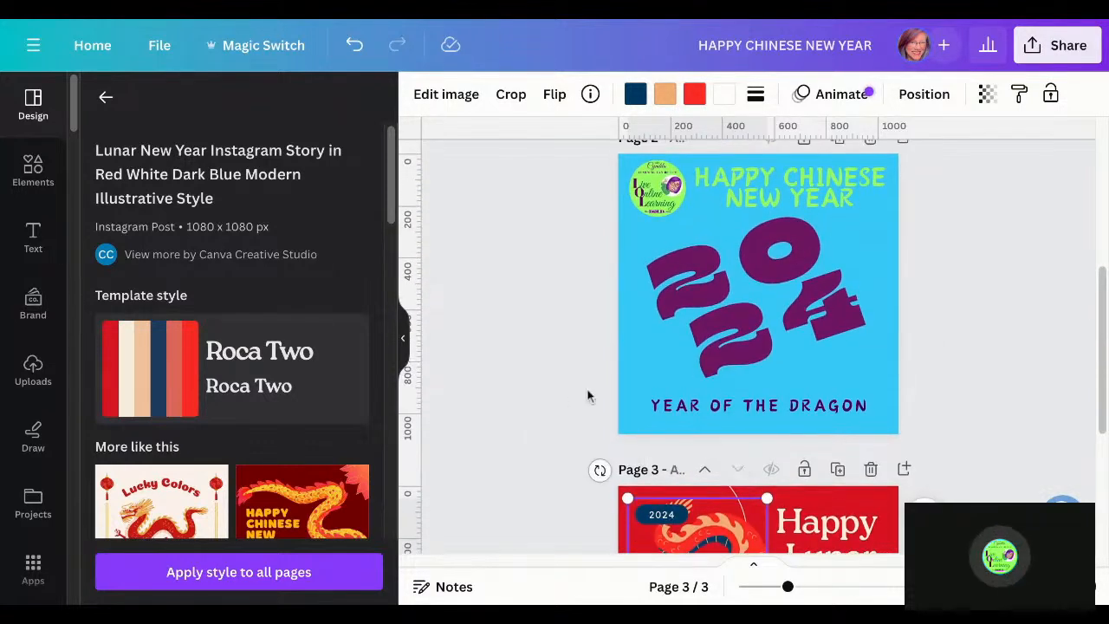
{"action": "left_click", "coordinate": [653, 374]}
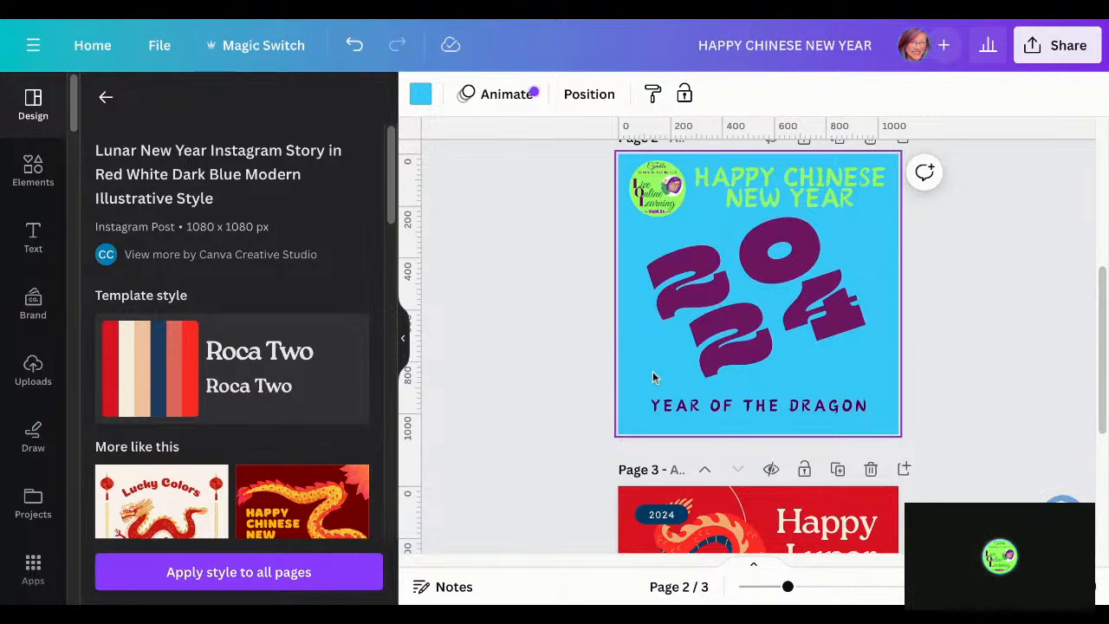
{"action": "key", "text": "ctrl+v"}
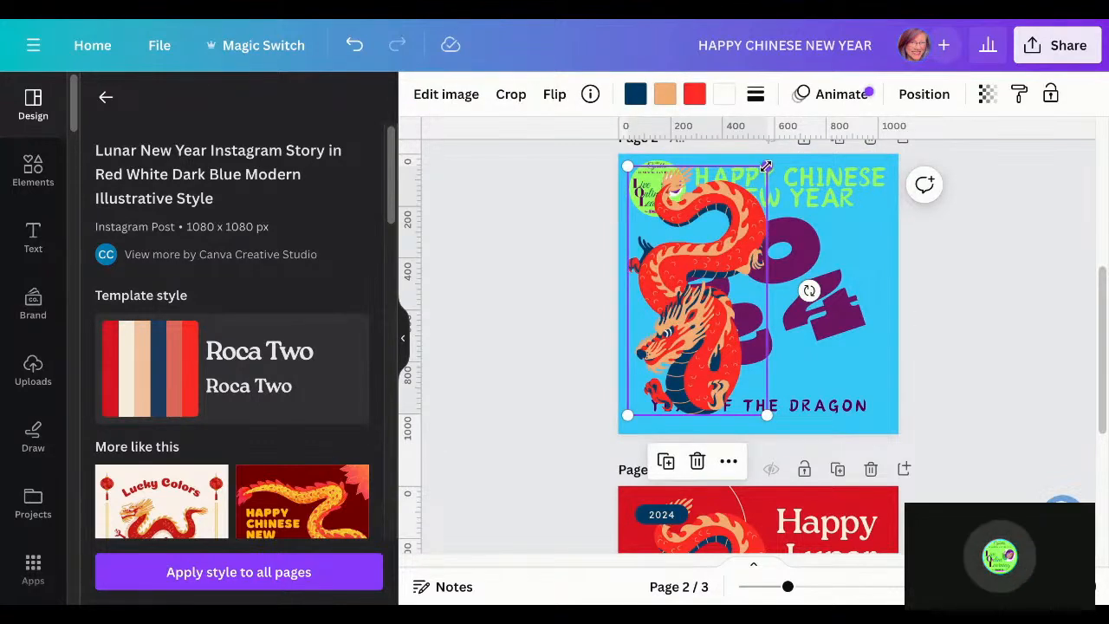
Shrink the pasted dragon to about 422 × 756 px and place it near the page's left edge, just below the logo
{"action": "left_click_drag", "start_coordinate": [767, 166], "coordinate": [763, 172]}
{"action": "left_click_drag", "start_coordinate": [741, 212], "coordinate": [737, 219]}
{"action": "mouse_move", "coordinate": [681, 319]}
{"action": "left_mouse_down"}
{"action": "mouse_move", "coordinate": [662, 310]}
{"action": "mouse_move", "coordinate": [678, 309]}
{"action": "left_mouse_up"}
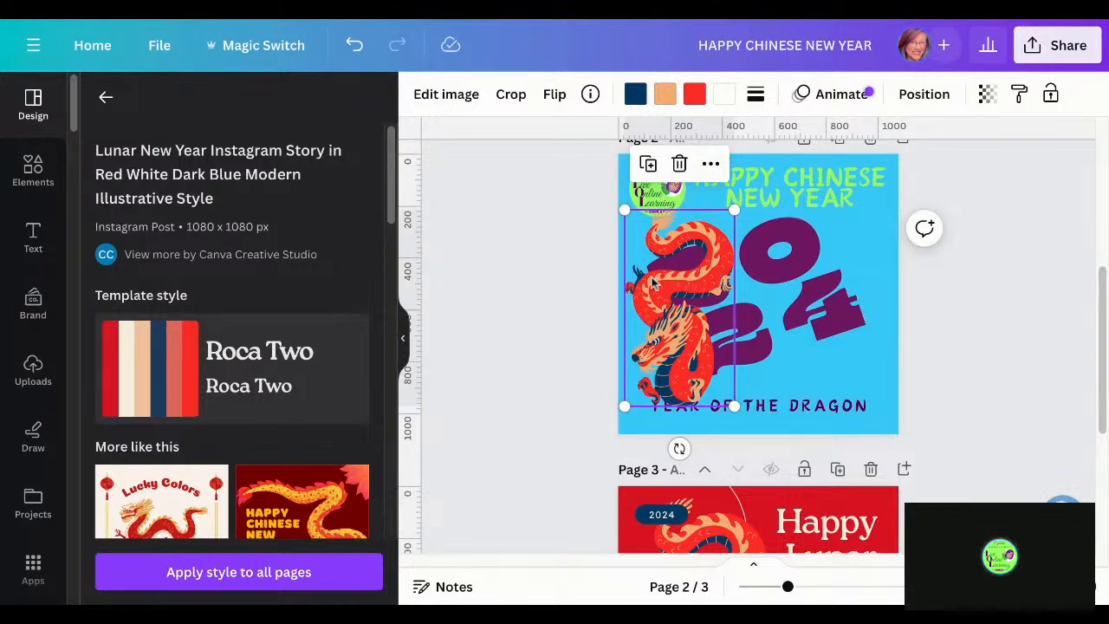
Reorder page 2's layers so the dragon sits behind both tilted digit pairs, directly above the blue background
{"action": "left_click", "coordinate": [921, 95]}
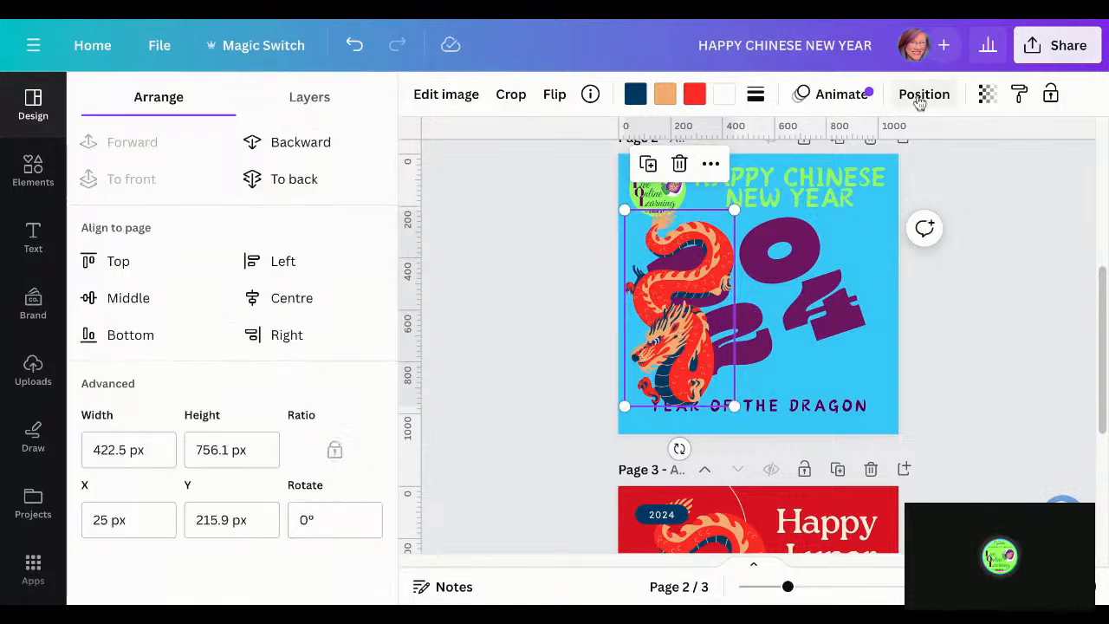
{"action": "left_click", "coordinate": [310, 100]}
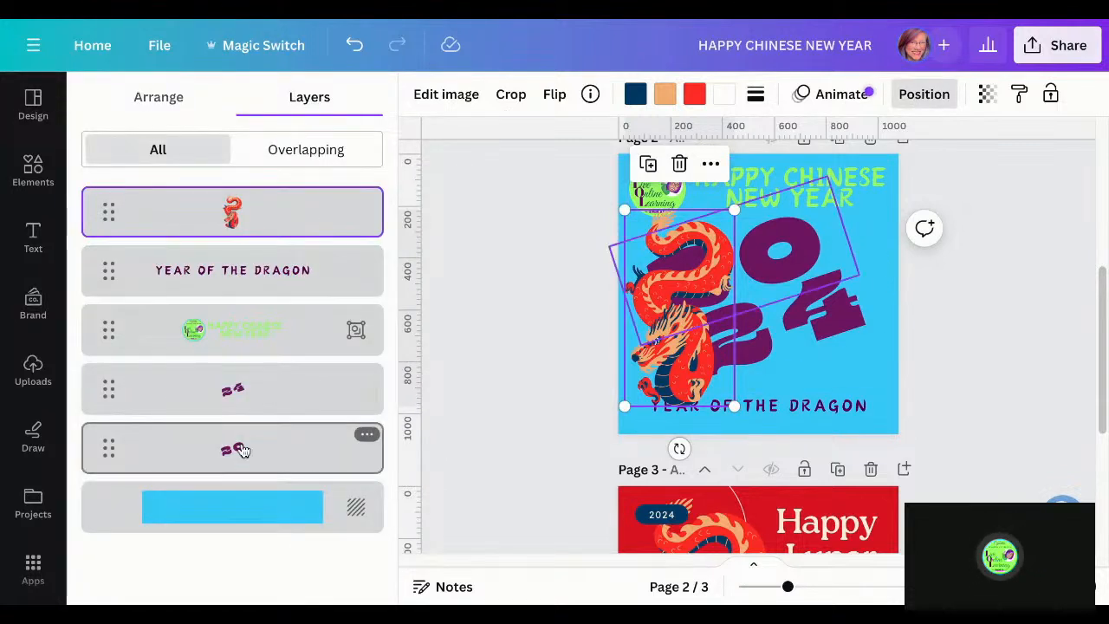
{"action": "left_click_drag", "start_coordinate": [109, 212], "coordinate": [104, 475]}
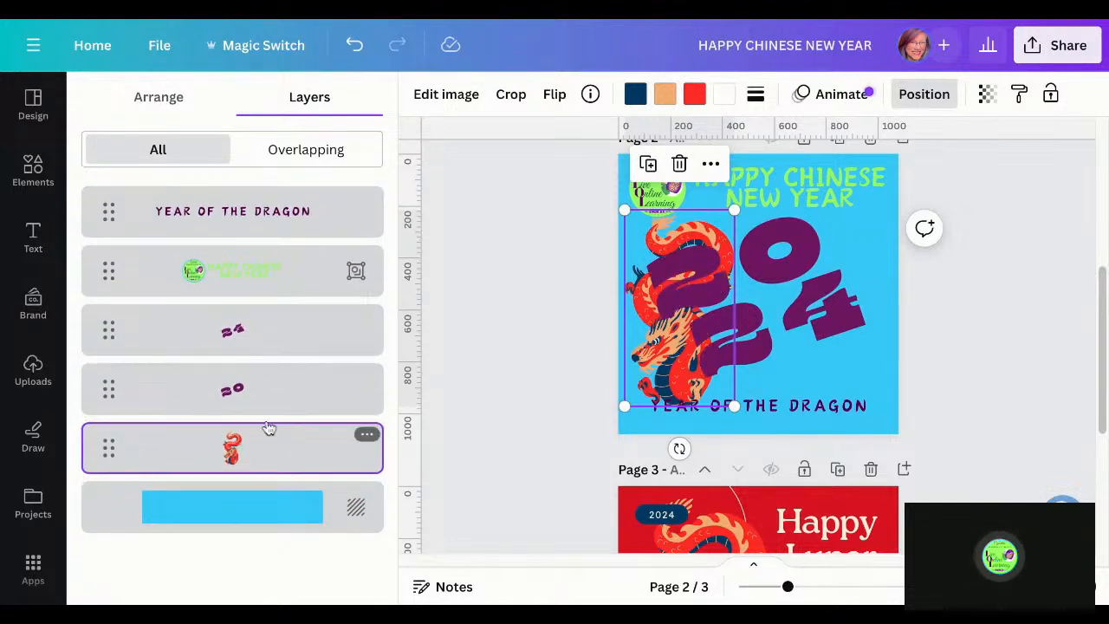
{"action": "left_click", "coordinate": [537, 293]}
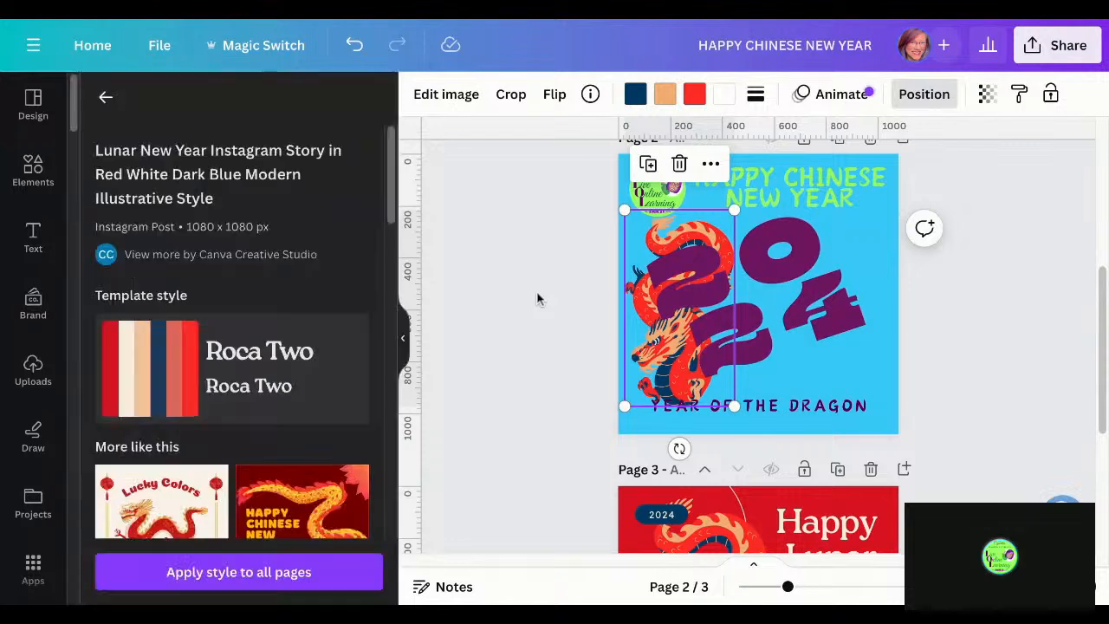
Recolour the navy parts of page 2's dragon to the dark purple document colour, and deselect it
{"action": "left_click", "coordinate": [823, 410]}
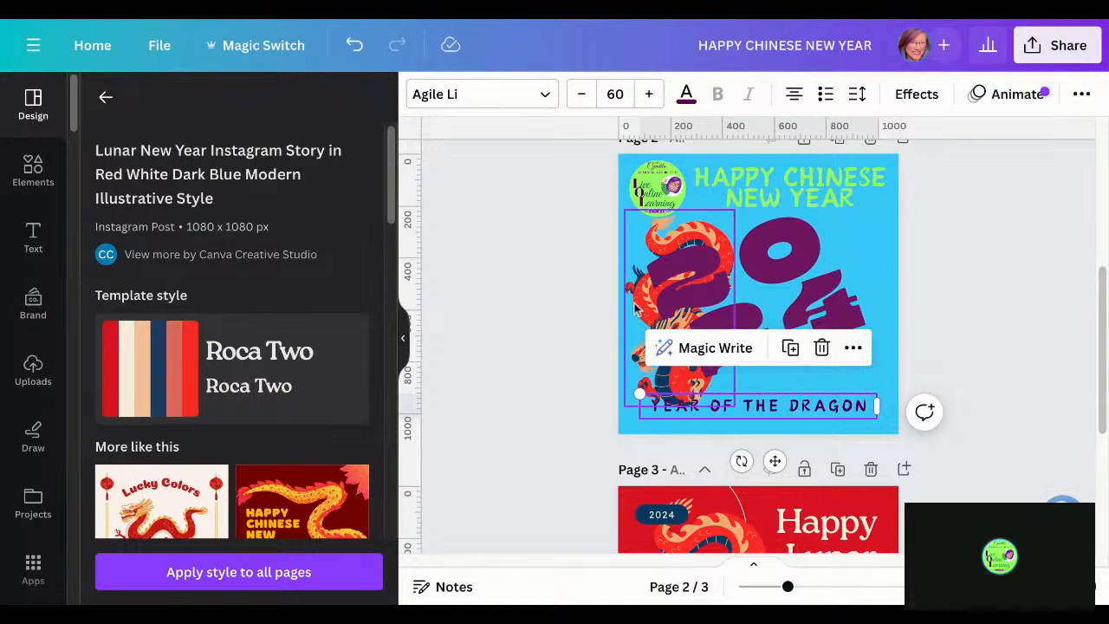
{"action": "left_click", "coordinate": [637, 367]}
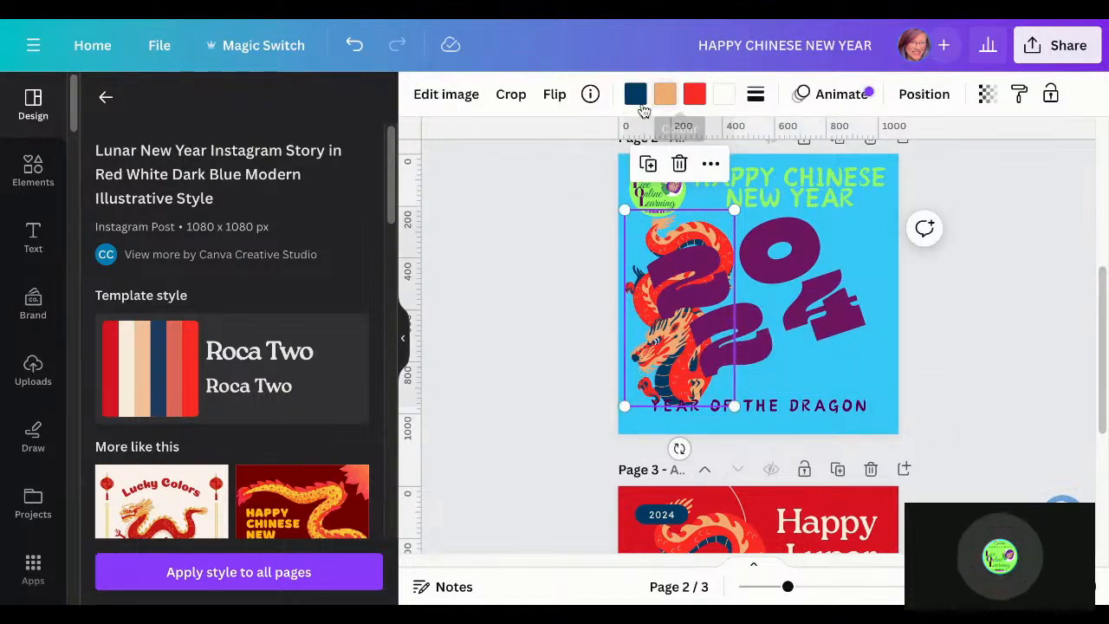
{"action": "left_click", "coordinate": [637, 97]}
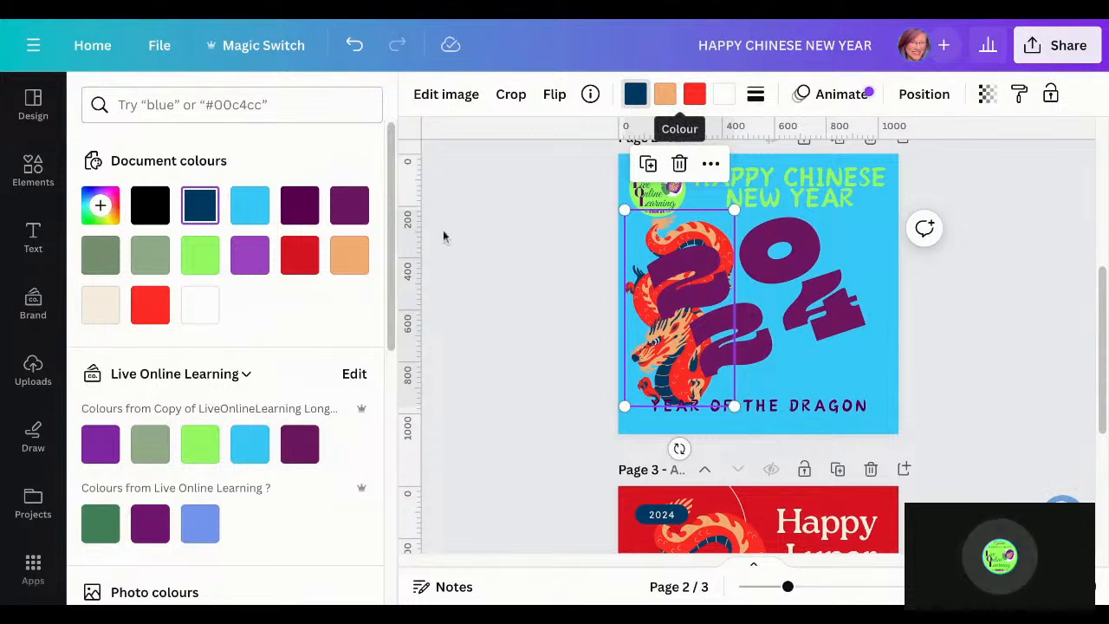
{"action": "left_click", "coordinate": [303, 206]}
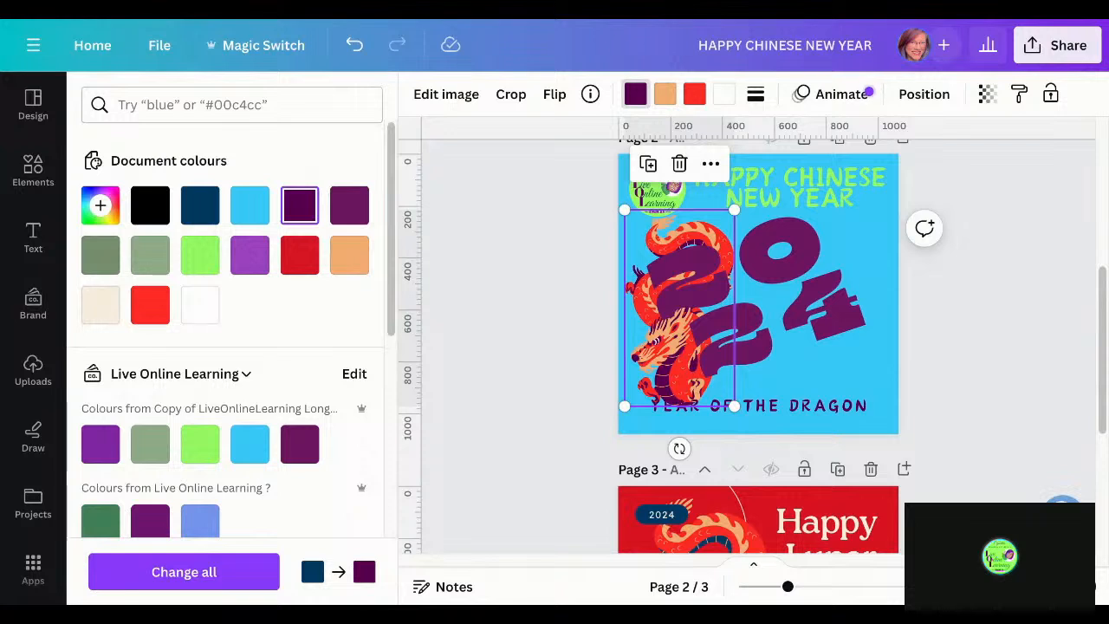
{"action": "left_click", "coordinate": [980, 312]}
{"action": "left_click", "coordinate": [992, 335]}
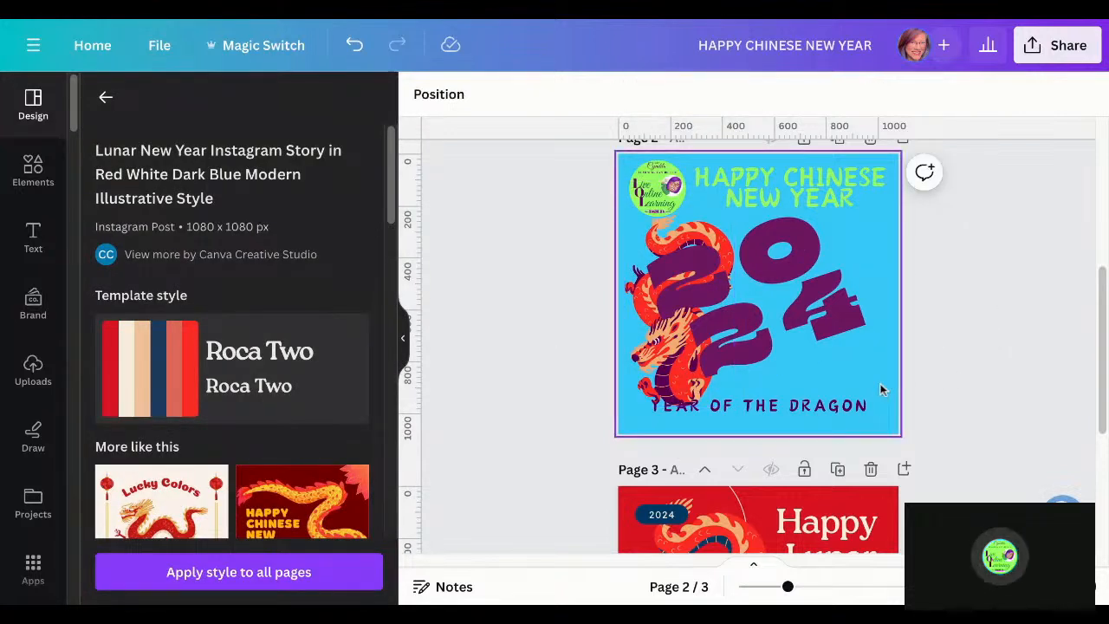
Lower the "YEAR OF THE DRAGON" text to just below the dragon, and nudge the dragon slightly up
{"action": "left_click", "coordinate": [833, 412]}
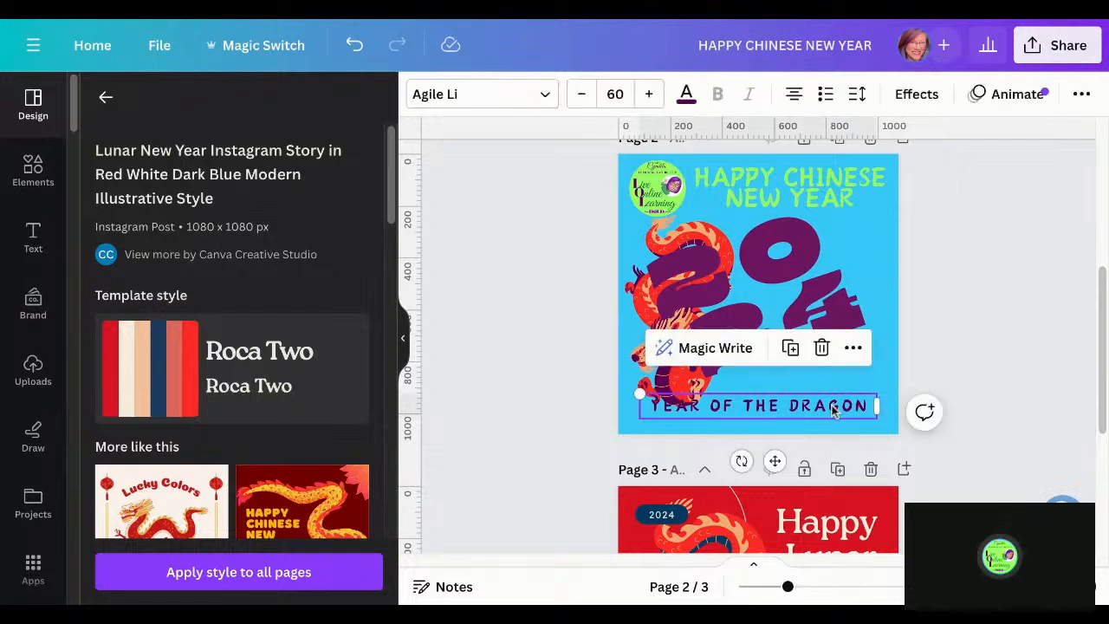
{"action": "left_click_drag", "start_coordinate": [834, 411], "coordinate": [832, 416]}
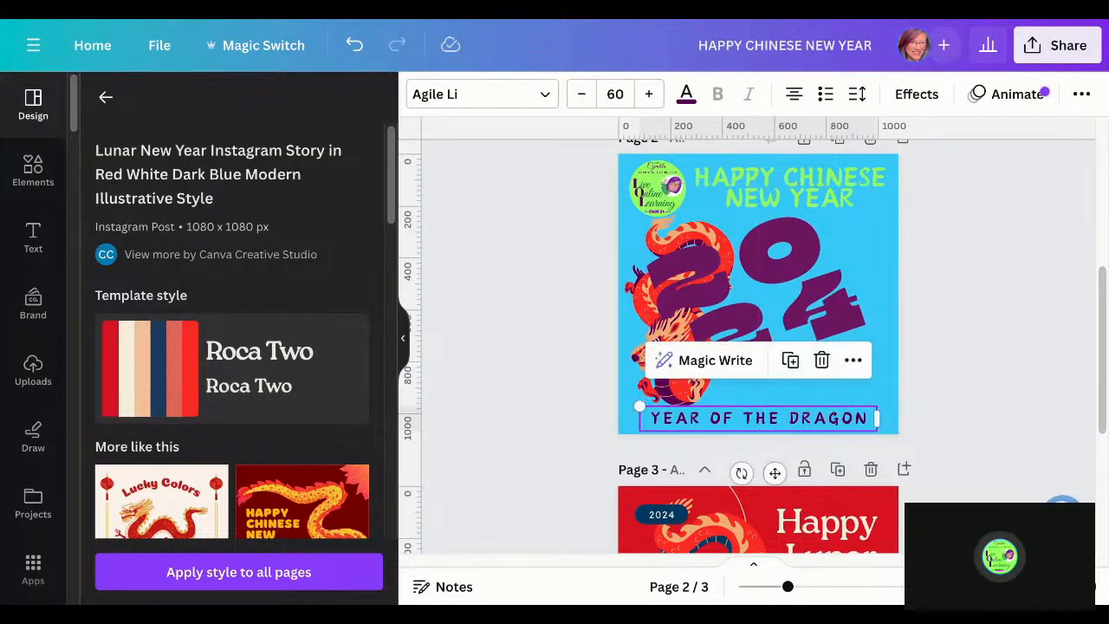
{"action": "left_click", "coordinate": [639, 387]}
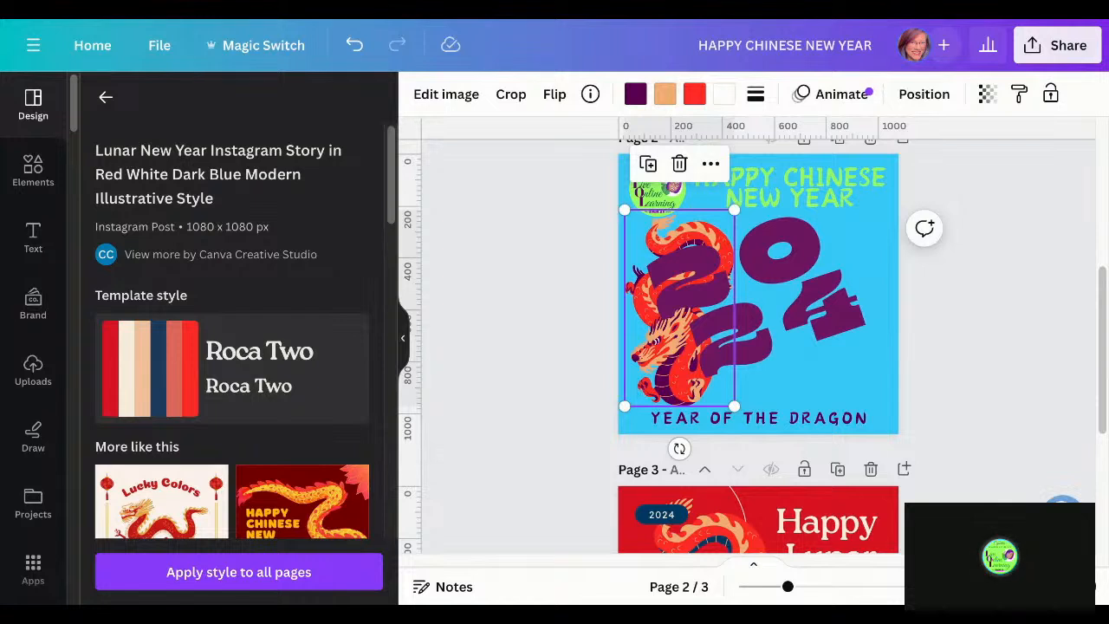
{"action": "mouse_move", "coordinate": [640, 388]}
{"action": "left_mouse_down"}
{"action": "mouse_move", "coordinate": [639, 374]}
{"action": "mouse_move", "coordinate": [640, 387]}
{"action": "left_mouse_up"}
{"action": "key", "text": "Up"}
{"action": "key", "text": "Up"}
{"action": "key", "text": "Up"}
{"action": "key", "text": "Up"}
{"action": "key", "text": "Up"}
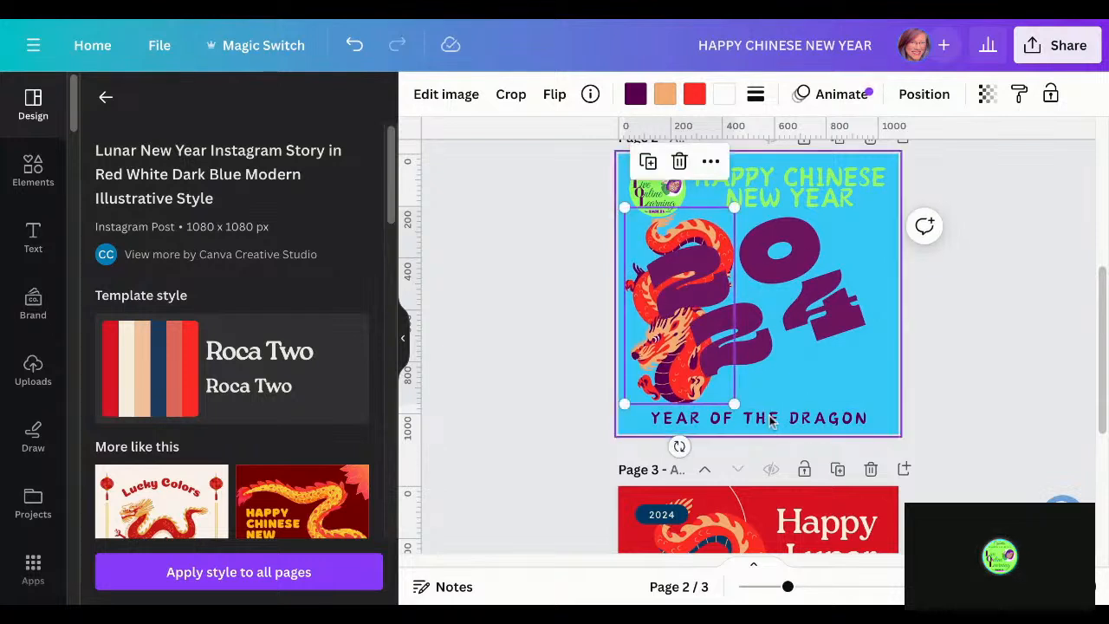
Nudge the "YEAR OF THE DRAGON" text slightly up from the page's lower edge, and deselect it
{"action": "left_click", "coordinate": [774, 421]}
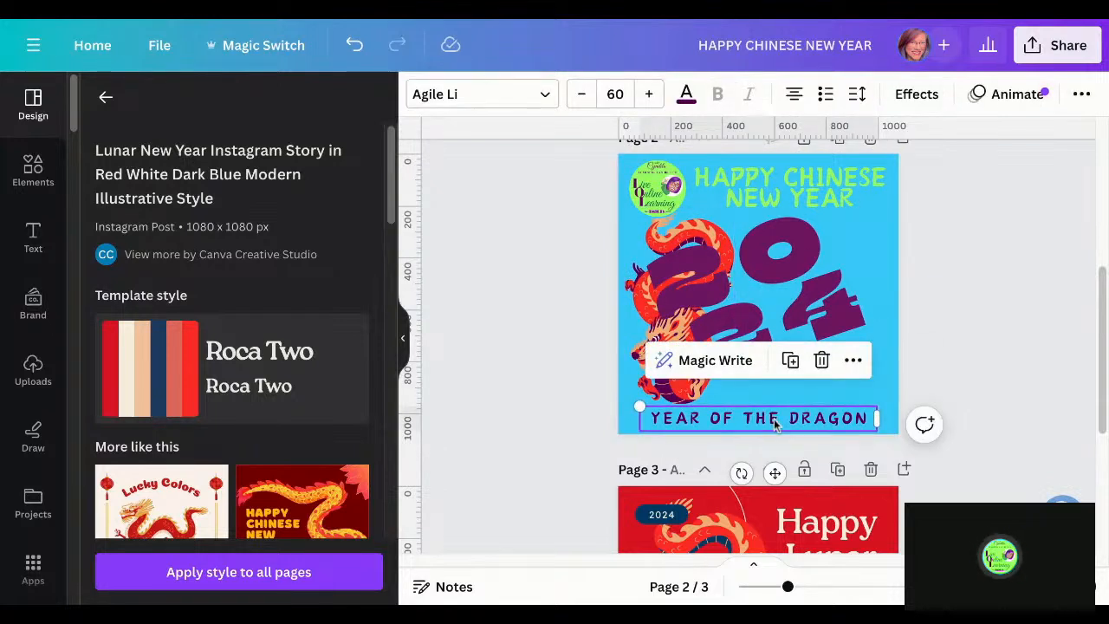
{"action": "left_click", "coordinate": [774, 421]}
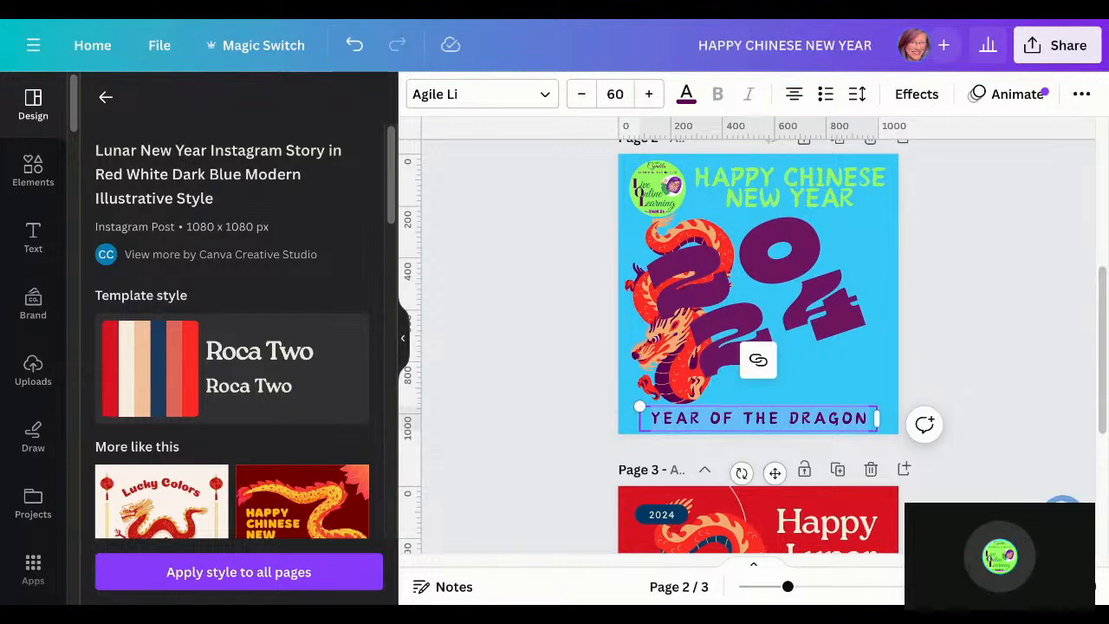
{"action": "left_click", "coordinate": [1037, 321]}
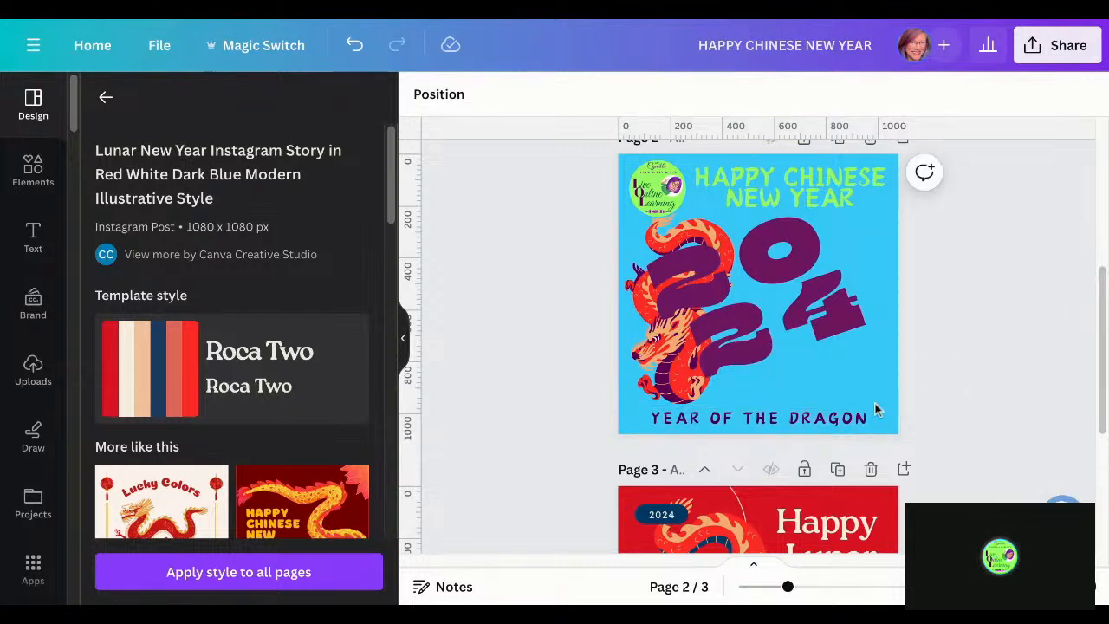
{"action": "left_click", "coordinate": [824, 425]}
{"action": "key", "text": "Escape"}
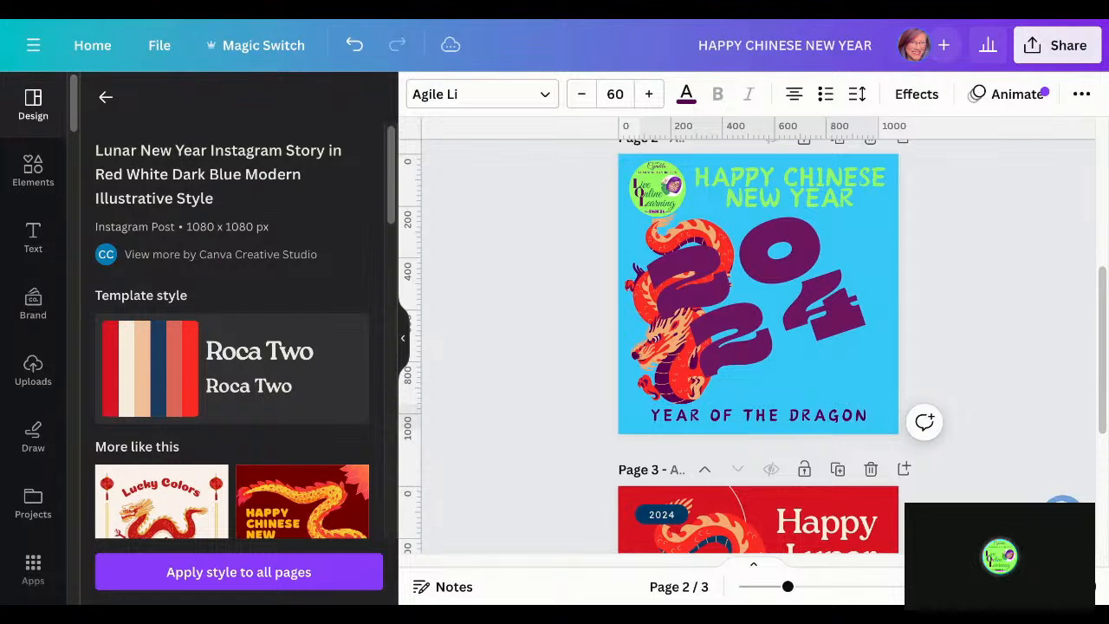
{"action": "left_click", "coordinate": [993, 340]}
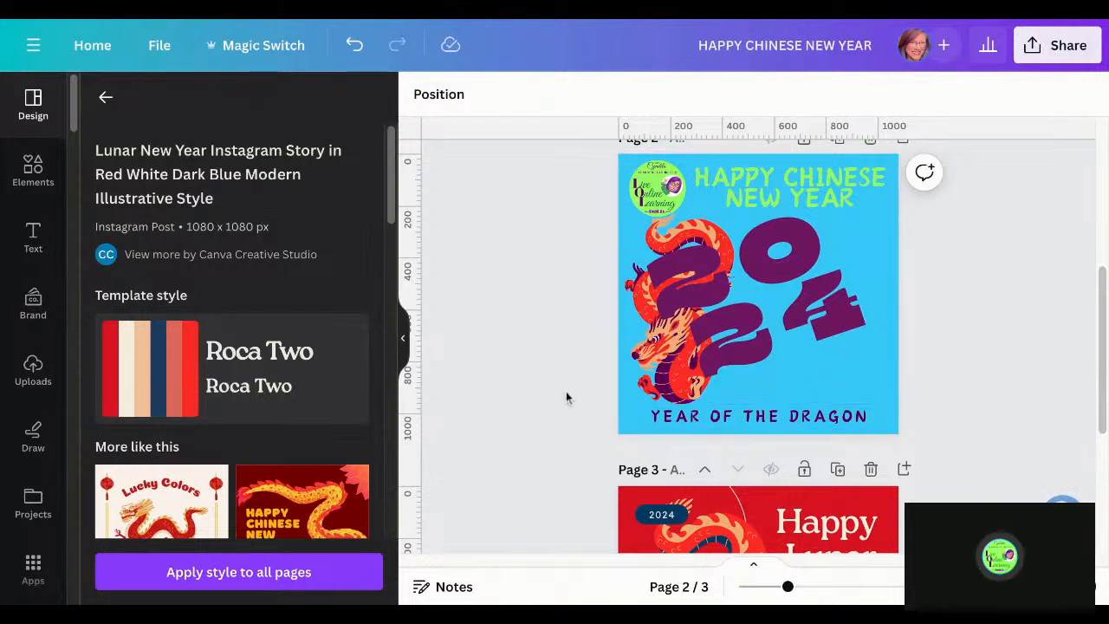
Delete the red dragon page 3, add a new page and apply the dark red "HAPPY CHINESE NEW YEAR!" template with the gold dragon to it
{"action": "scroll", "coordinate": [318, 400], "scroll_direction": "down", "scroll_amount": 5}
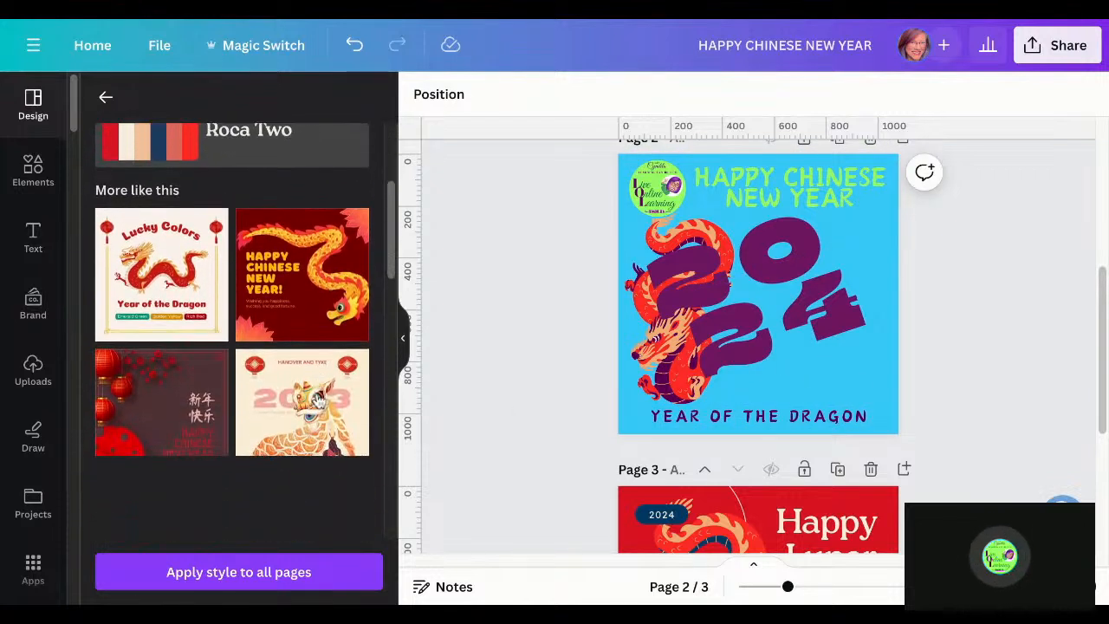
{"action": "scroll", "coordinate": [319, 400], "scroll_direction": "up", "scroll_amount": 1}
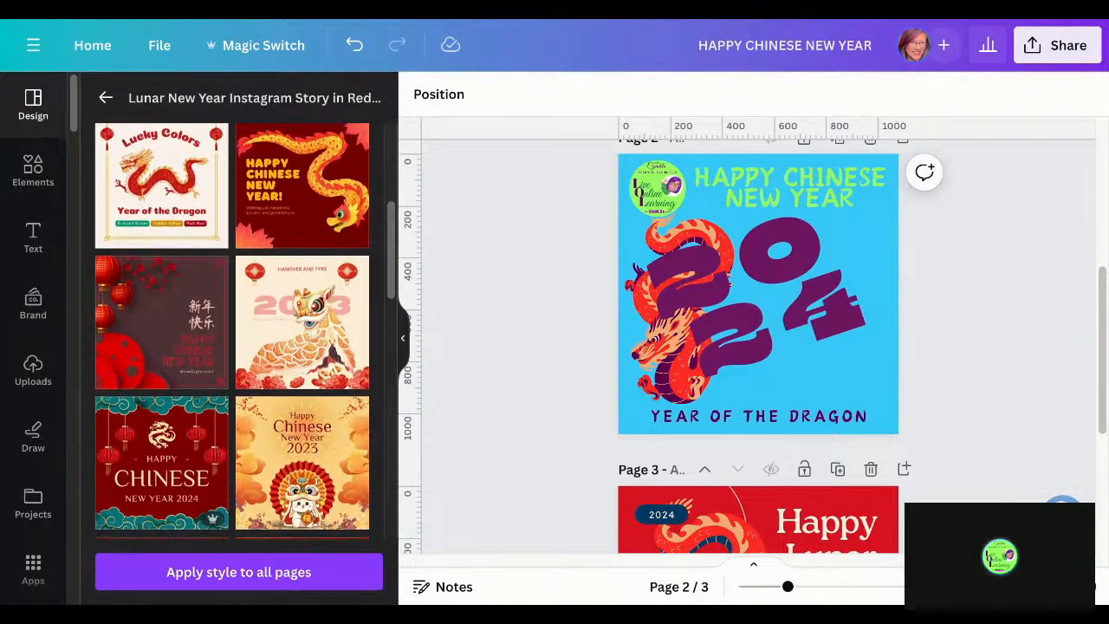
{"action": "scroll", "coordinate": [319, 400], "scroll_direction": "down", "scroll_amount": 1}
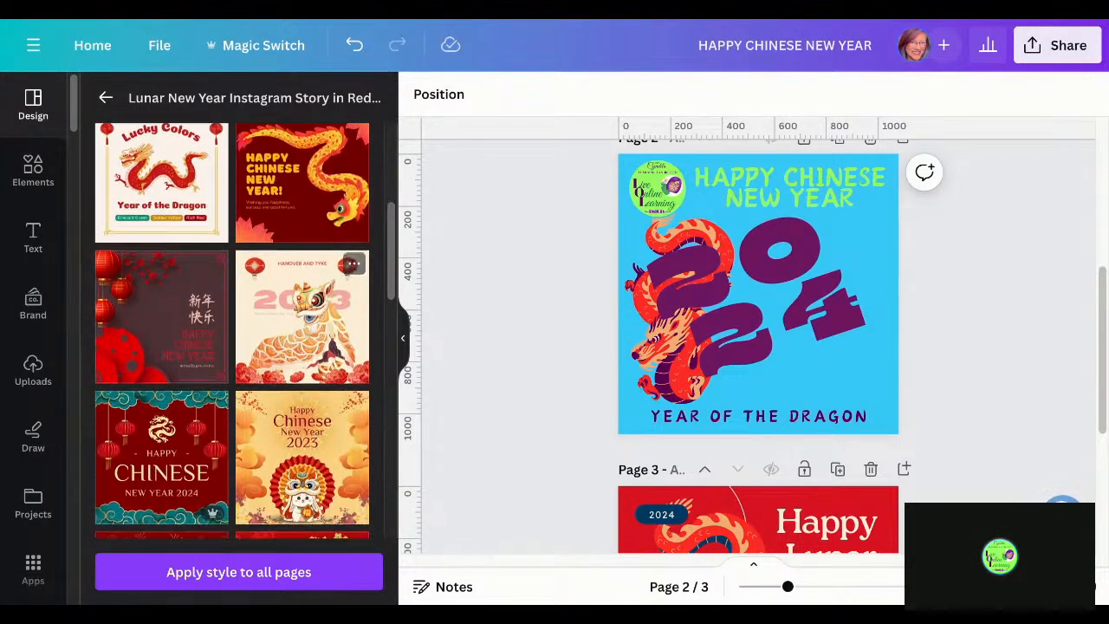
{"action": "scroll", "coordinate": [521, 463], "scroll_direction": "down", "scroll_amount": 1}
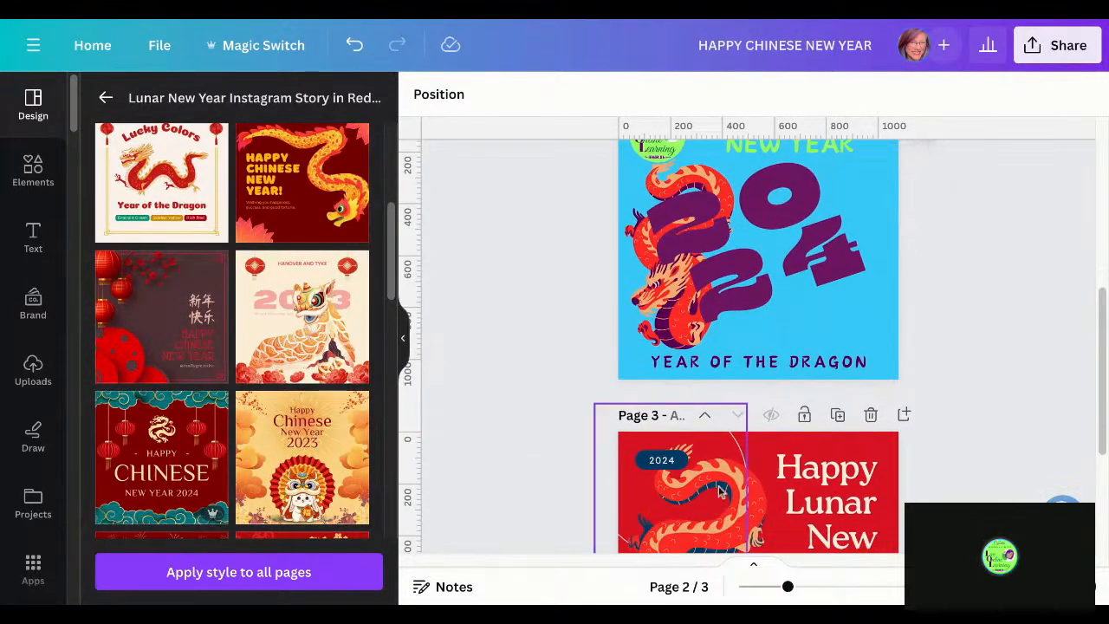
{"action": "scroll", "coordinate": [845, 501], "scroll_direction": "down", "scroll_amount": 3}
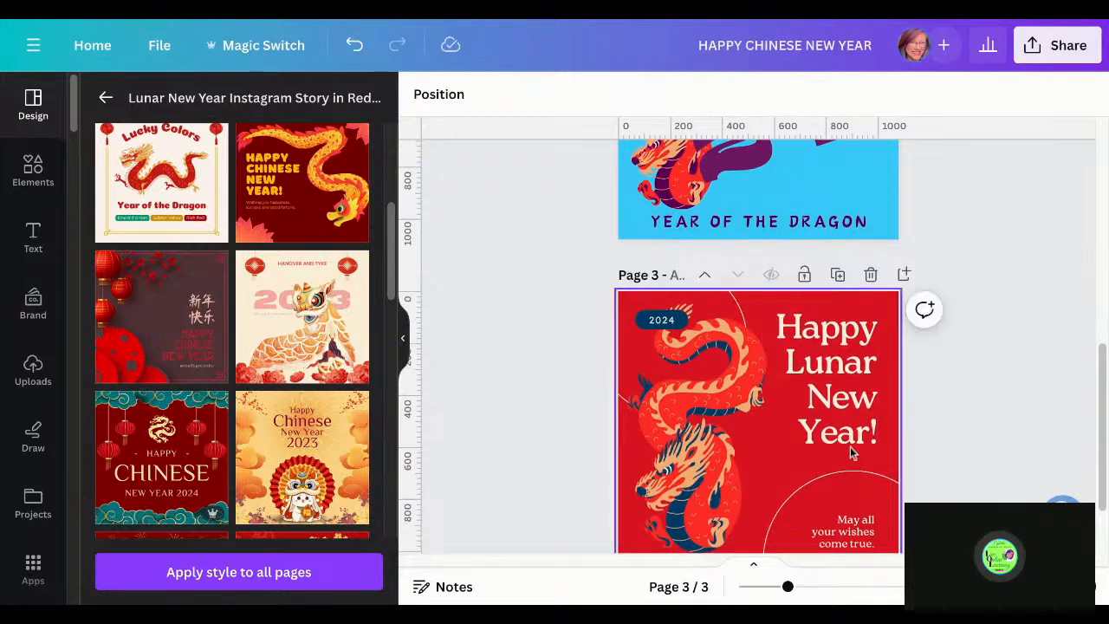
{"action": "left_click", "coordinate": [869, 276]}
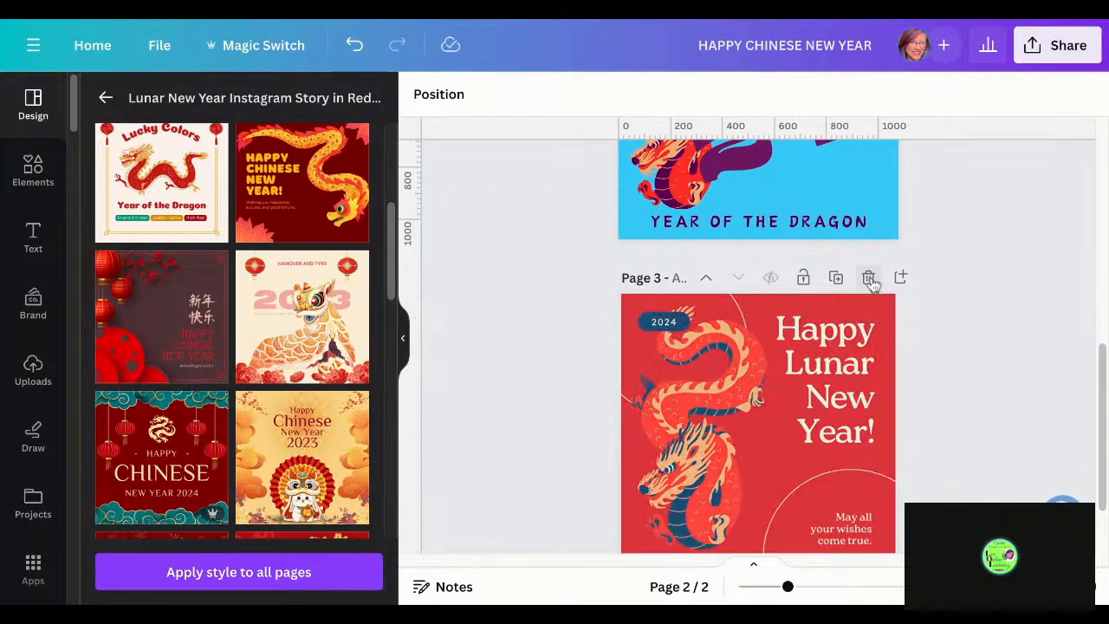
{"action": "left_click", "coordinate": [815, 518]}
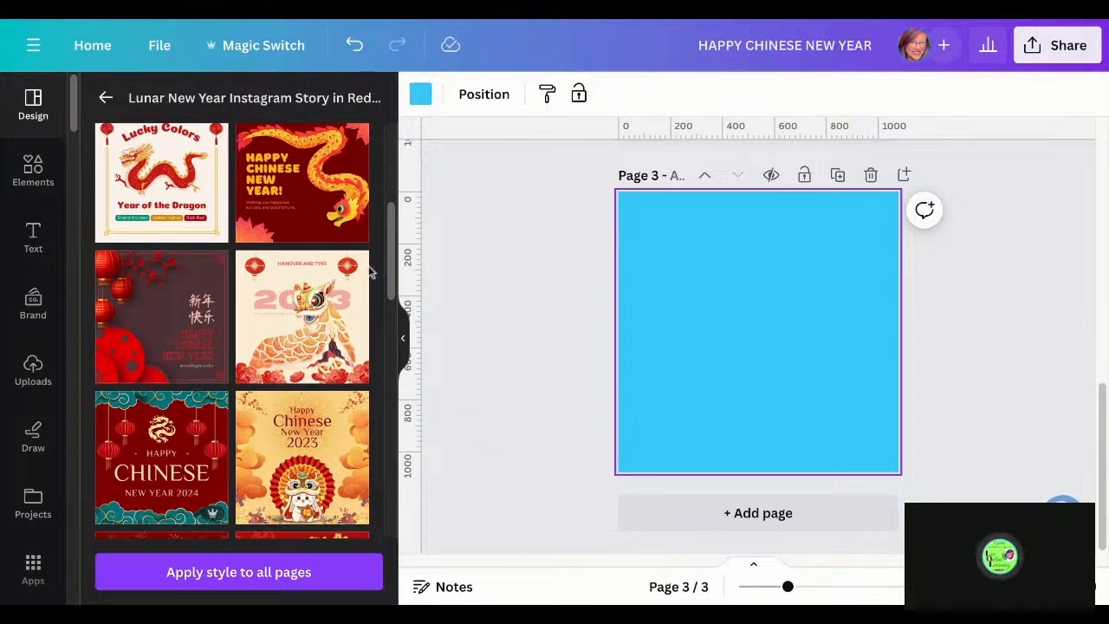
{"action": "left_click", "coordinate": [345, 225]}
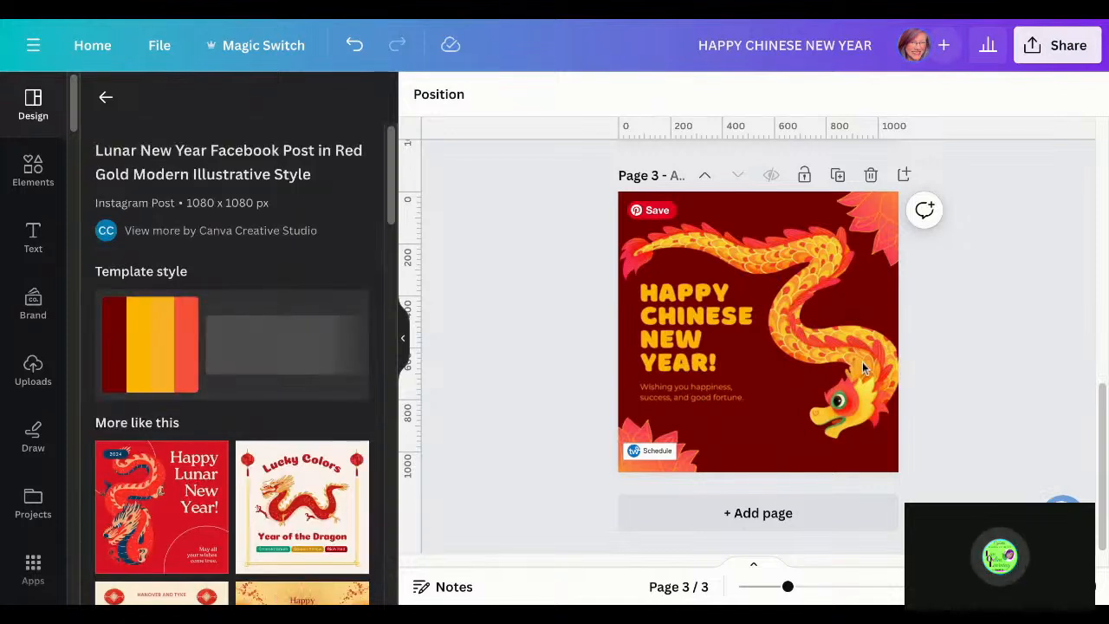
Copy the lotus flower from page 3's upper-right corner and paste it onto page 2
{"action": "left_click", "coordinate": [869, 391]}
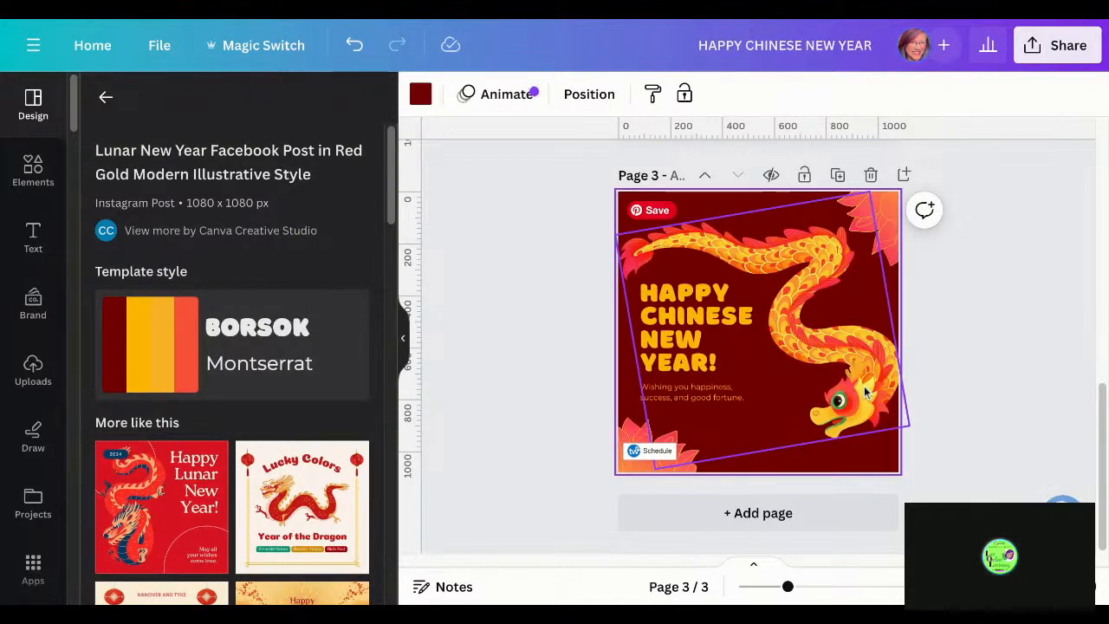
{"action": "left_click", "coordinate": [897, 245]}
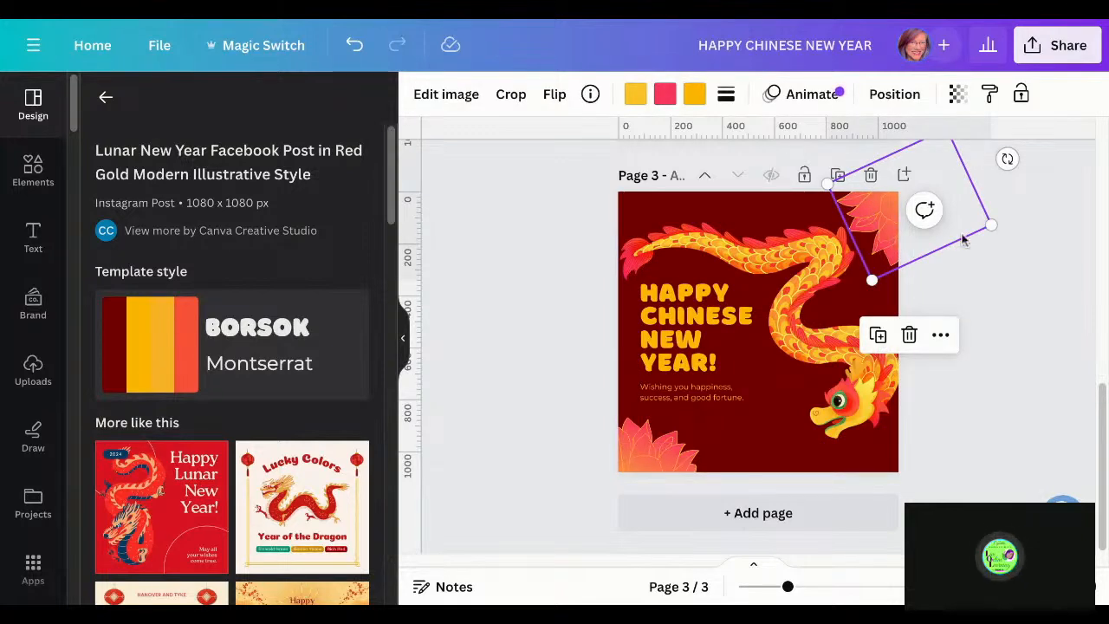
{"action": "scroll", "coordinate": [1018, 283], "scroll_direction": "up", "scroll_amount": 2}
{"action": "scroll", "coordinate": [1018, 283], "scroll_direction": "up", "scroll_amount": 3}
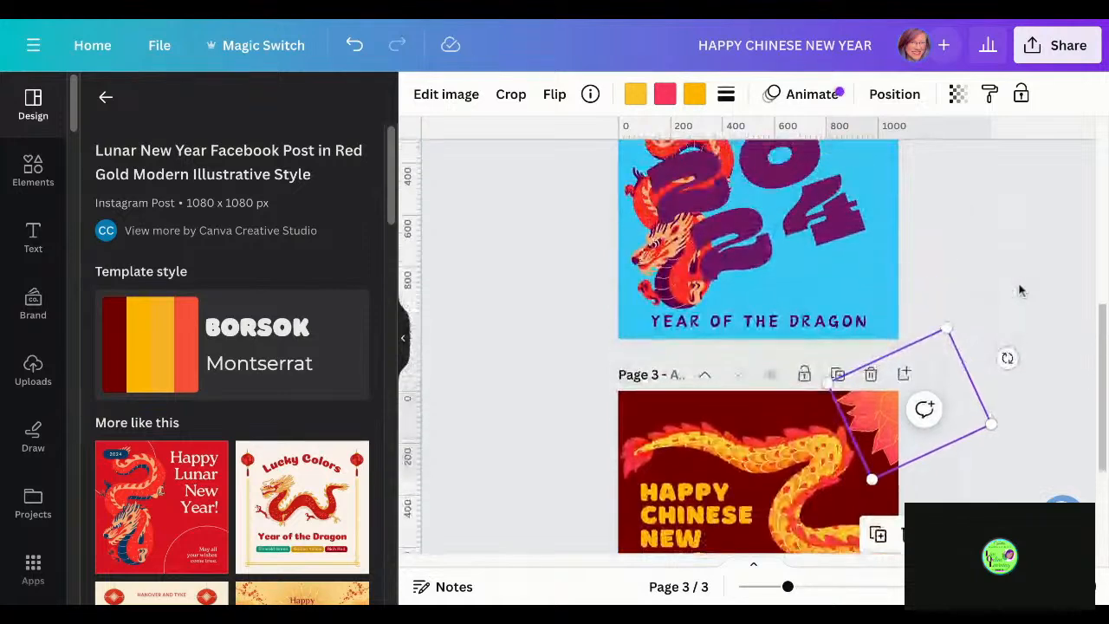
{"action": "left_click", "coordinate": [863, 342]}
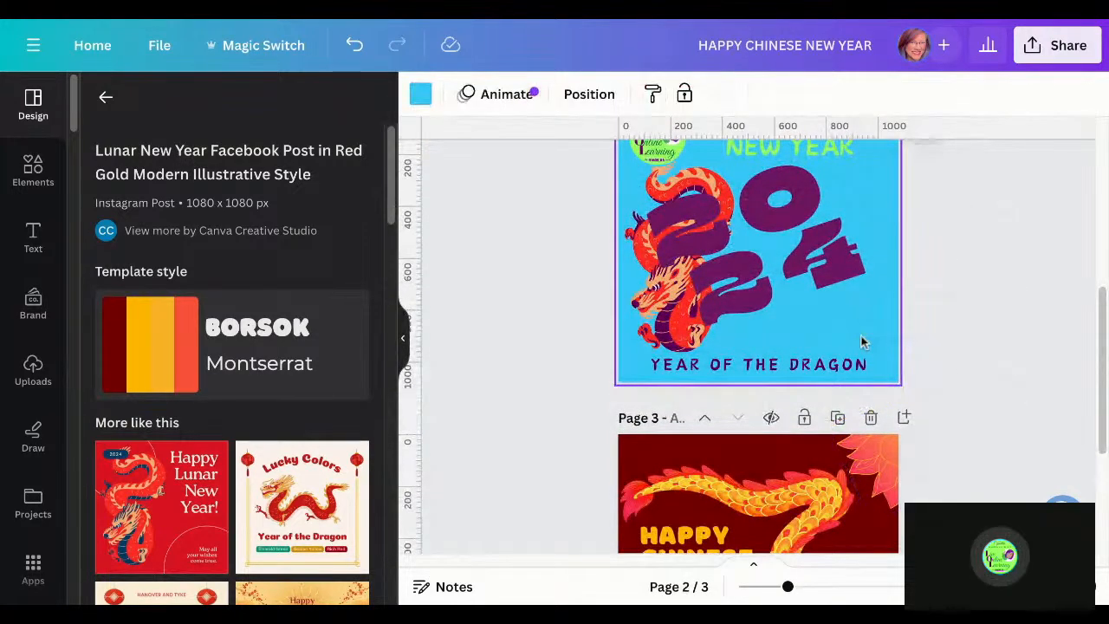
{"action": "left_click", "coordinate": [948, 295]}
{"action": "scroll", "coordinate": [969, 295], "scroll_direction": "up", "scroll_amount": 1}
{"action": "scroll", "coordinate": [970, 294], "scroll_direction": "up", "scroll_amount": 2}
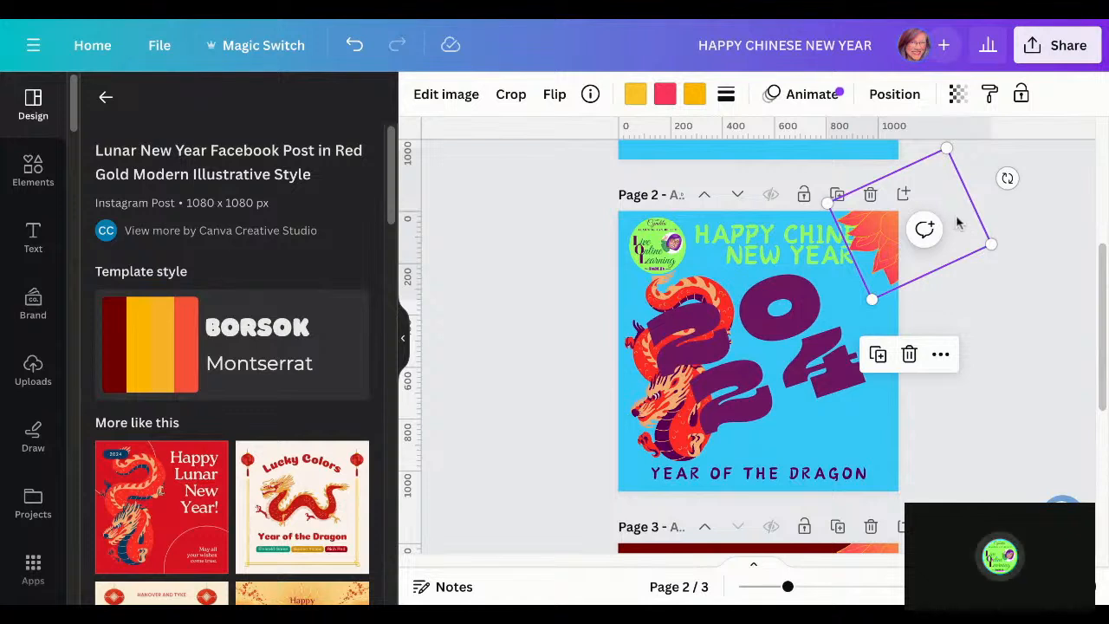
Rotate the pasted flower clockwise until nearly level and place it on page 2's right edge, just below the heading
{"action": "left_click_drag", "start_coordinate": [957, 223], "coordinate": [957, 299]}
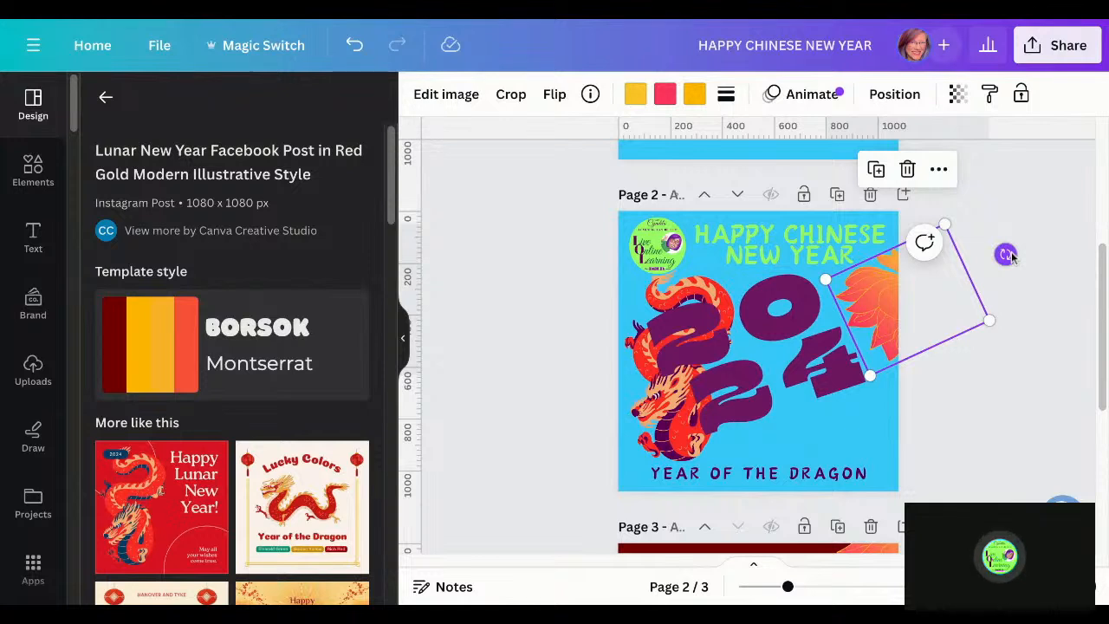
{"action": "left_click_drag", "start_coordinate": [1011, 256], "coordinate": [1015, 306]}
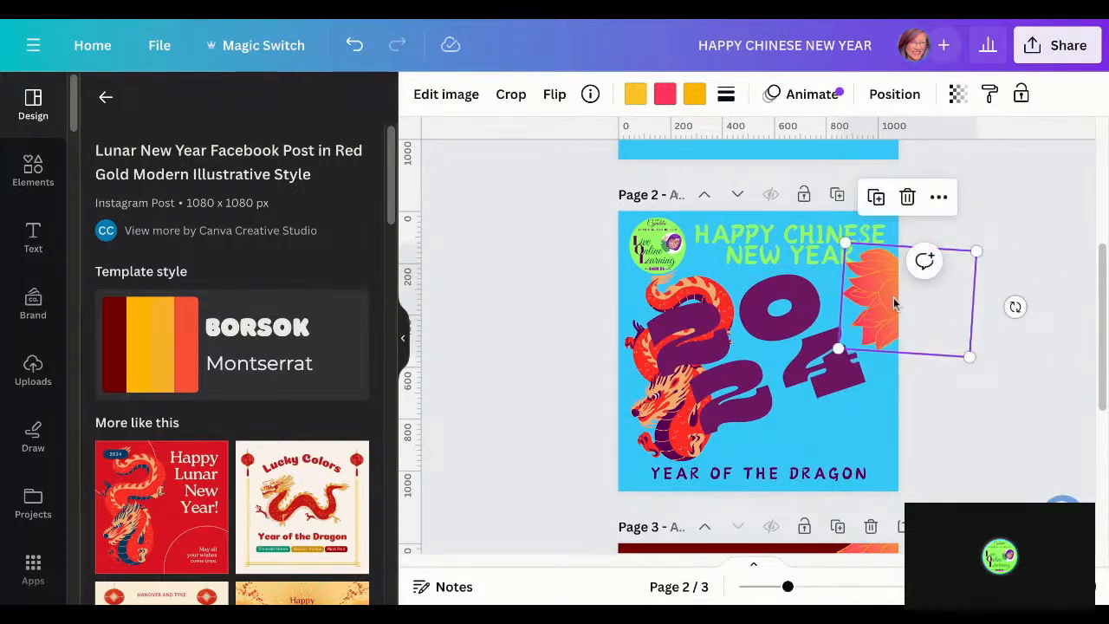
{"action": "left_click_drag", "start_coordinate": [895, 303], "coordinate": [886, 421]}
{"action": "left_click_drag", "start_coordinate": [909, 431], "coordinate": [908, 306]}
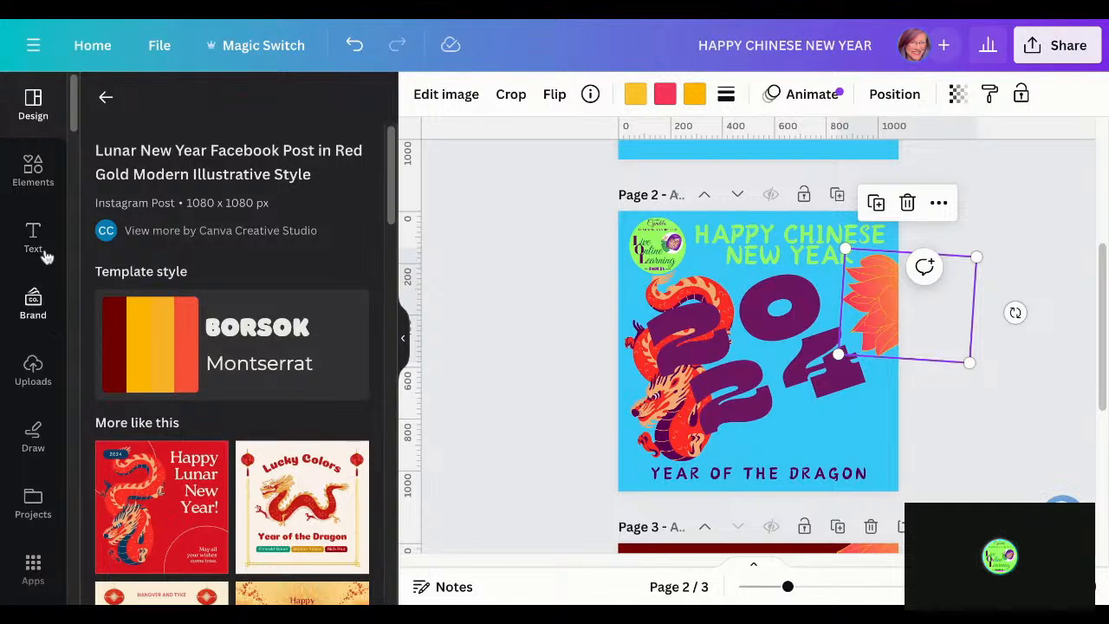
Apply the shuffled Live Online Learning logo palette from the brand kit to page 2 and compare it with page 1
{"action": "left_click", "coordinate": [35, 318]}
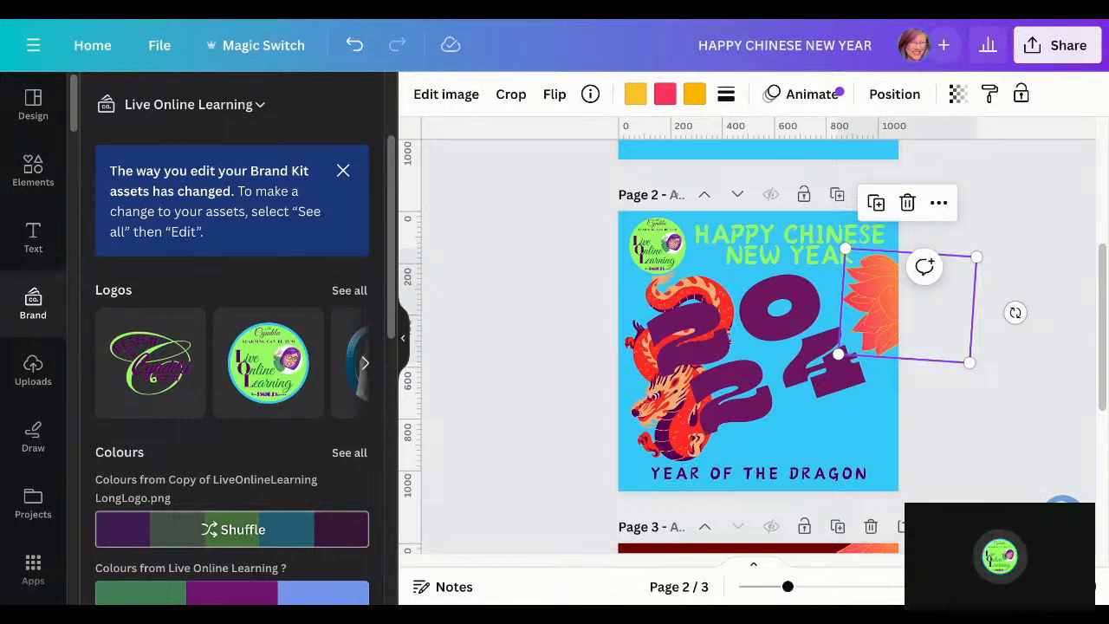
{"action": "left_click", "coordinate": [234, 529]}
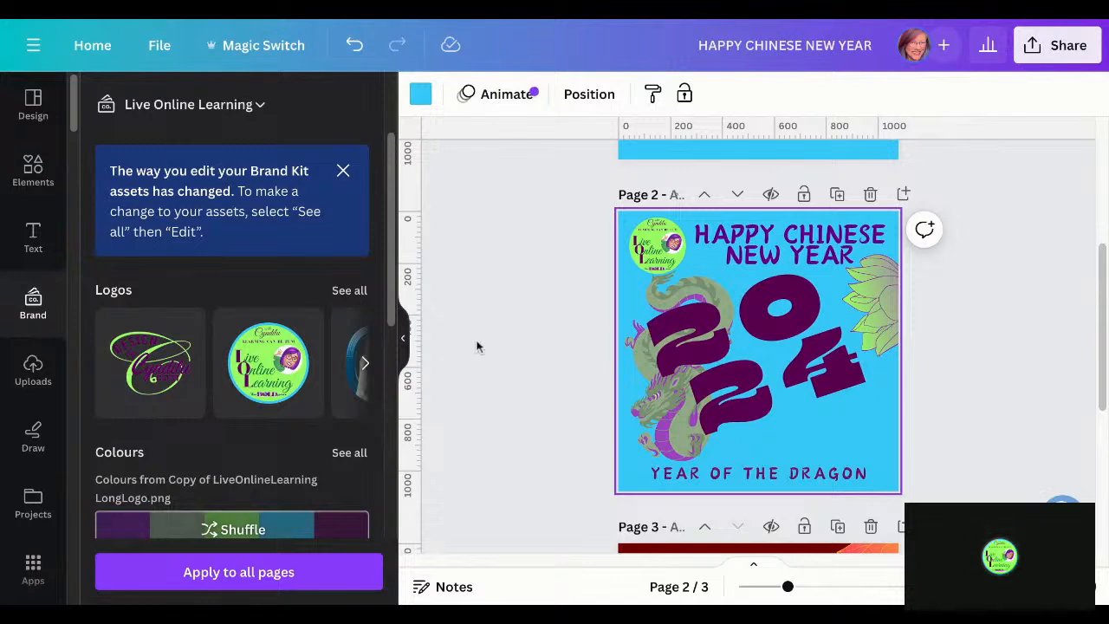
{"action": "scroll", "coordinate": [481, 345], "scroll_direction": "up", "scroll_amount": 3}
{"action": "scroll", "coordinate": [481, 345], "scroll_direction": "up", "scroll_amount": 3}
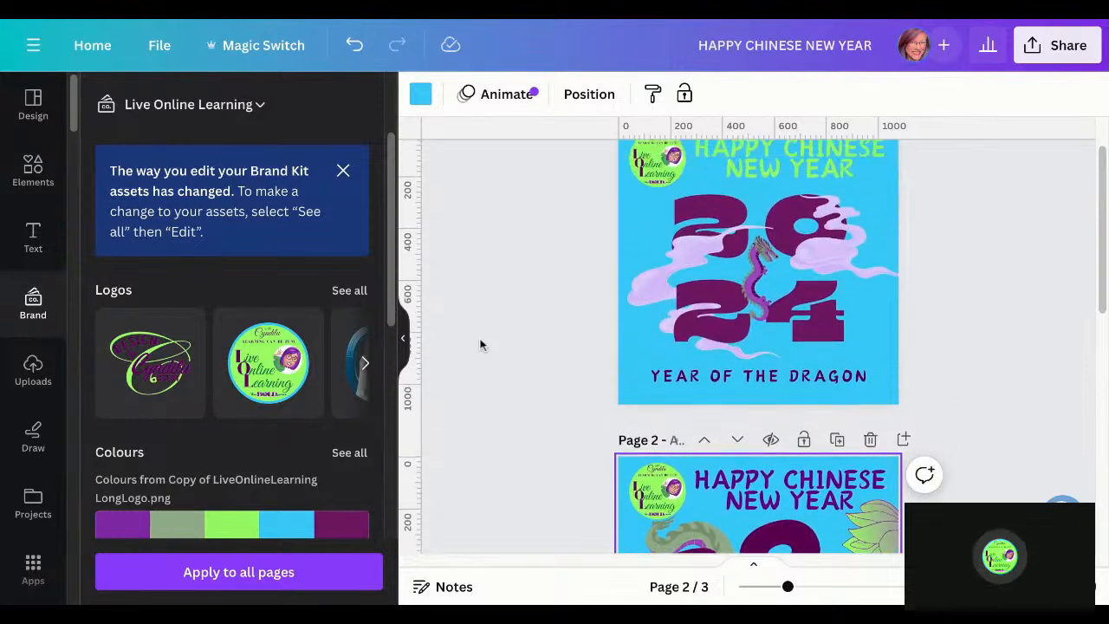
{"action": "scroll", "coordinate": [759, 345], "scroll_direction": "down", "scroll_amount": 5}
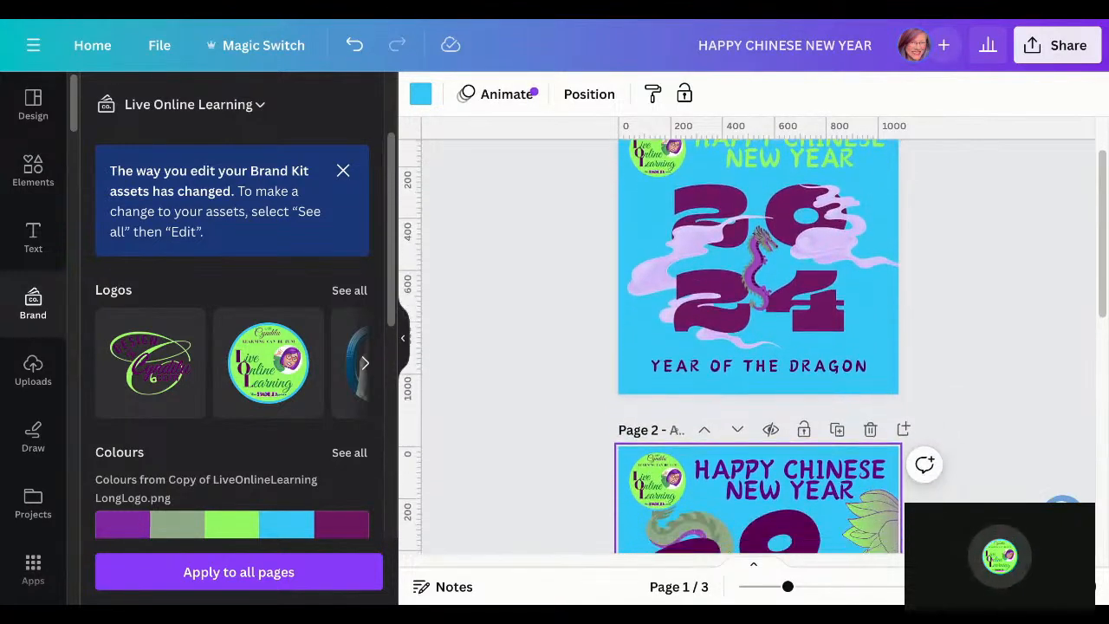
{"action": "scroll", "coordinate": [758, 345], "scroll_direction": "down", "scroll_amount": 3}
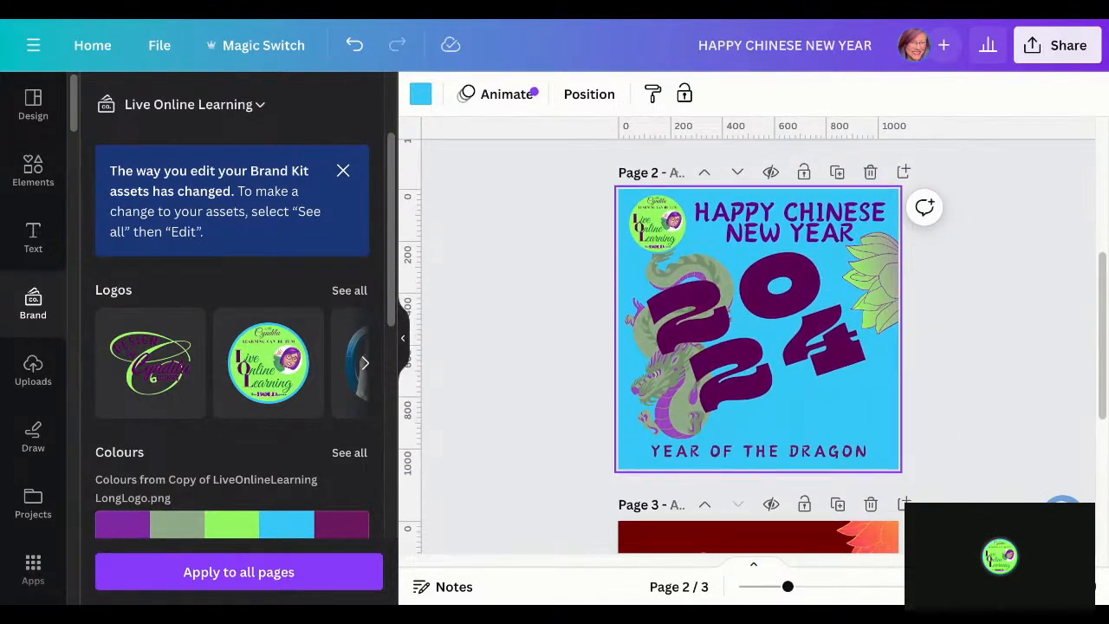
Recolour the dark green part of page 2's dragon to the document's pinkish red and deselect it
{"action": "left_click", "coordinate": [643, 372]}
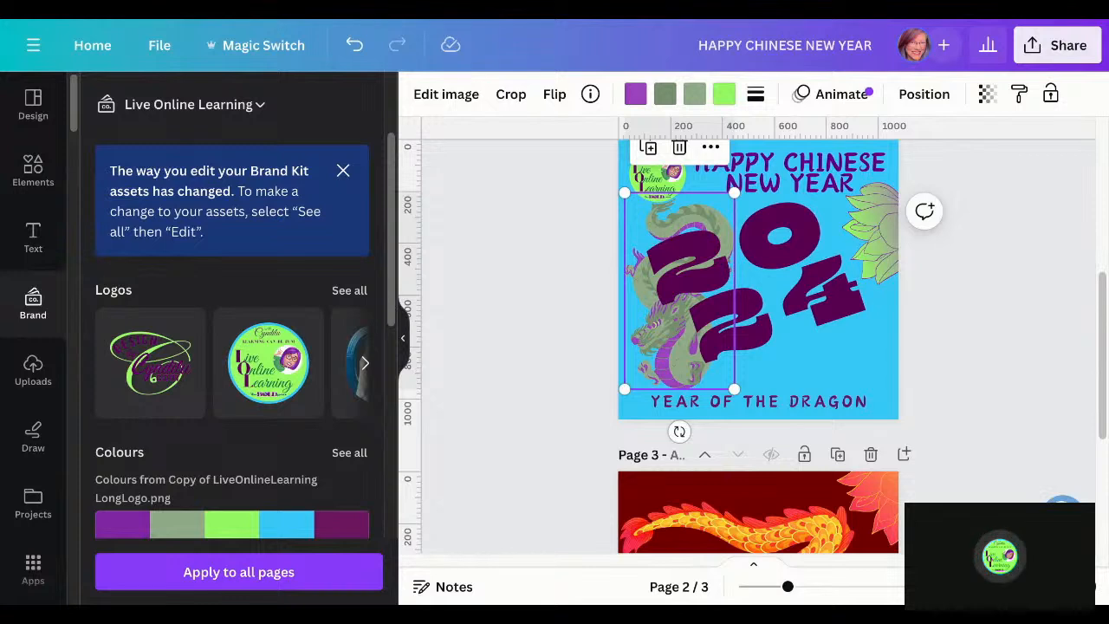
{"action": "left_click", "coordinate": [665, 96]}
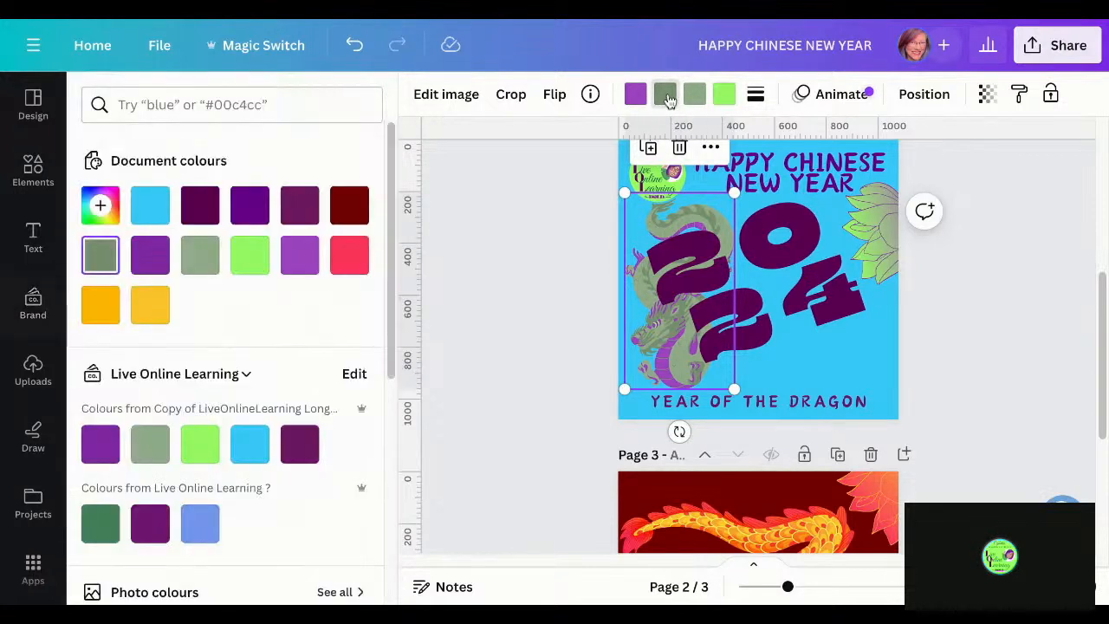
{"action": "left_click", "coordinate": [350, 266]}
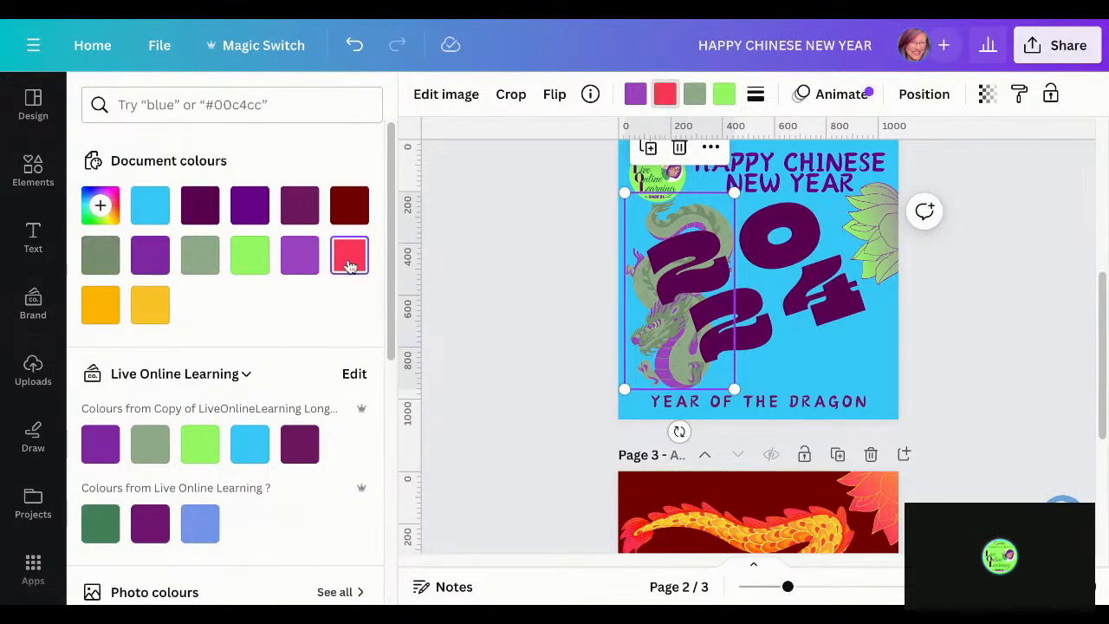
{"action": "left_click", "coordinate": [507, 367]}
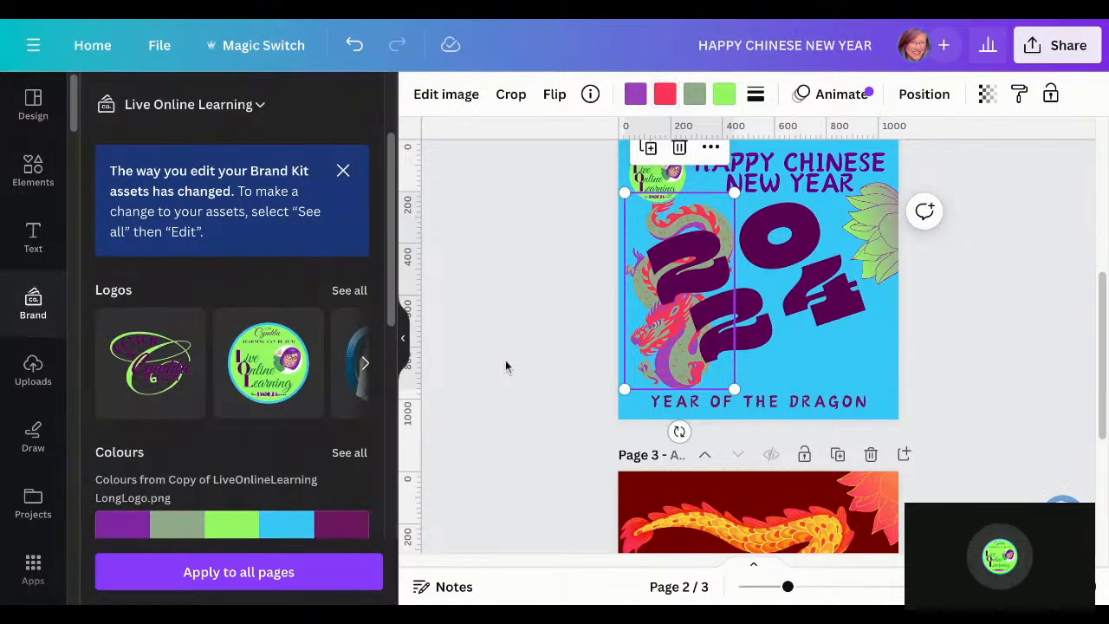
{"action": "left_click", "coordinate": [975, 398]}
{"action": "scroll", "coordinate": [975, 398], "scroll_direction": "down", "scroll_amount": 2}
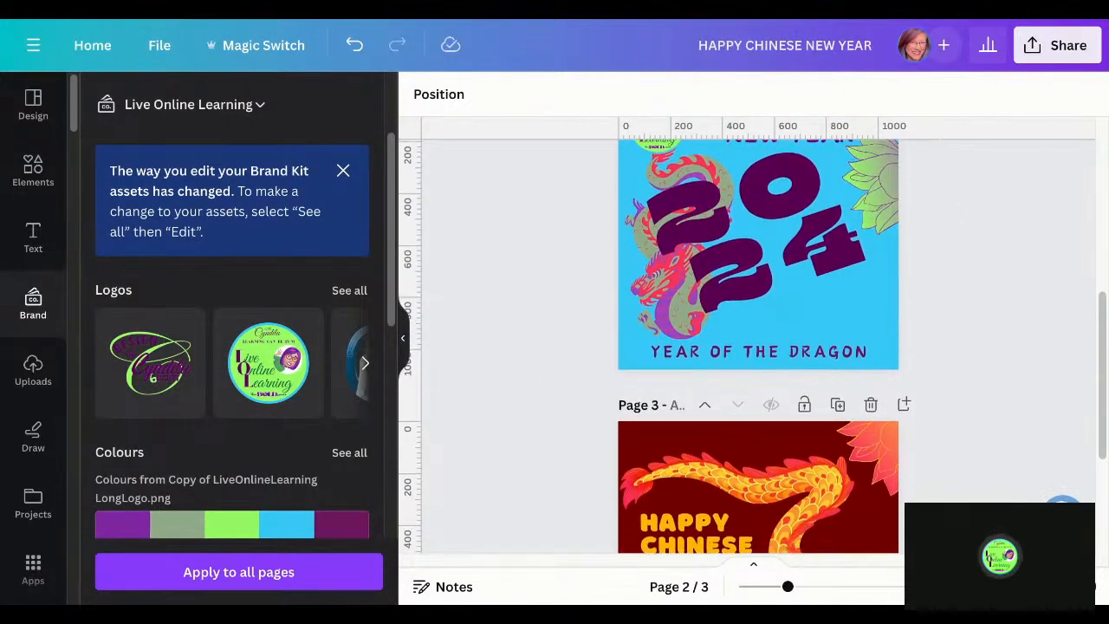
{"action": "scroll", "coordinate": [975, 398], "scroll_direction": "up", "scroll_amount": 3}
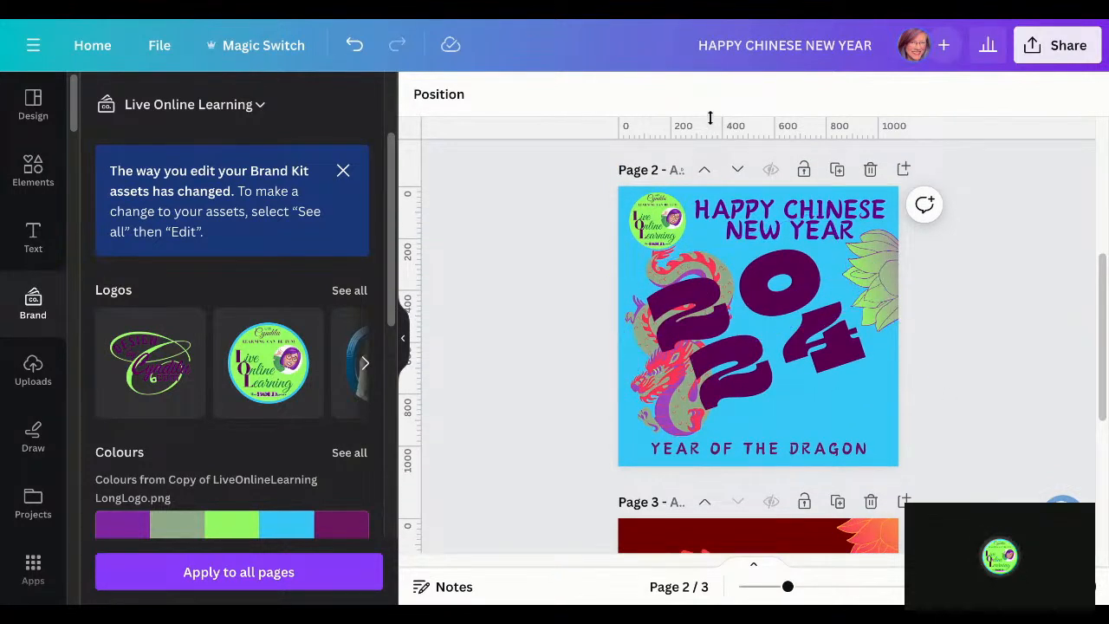
Undo the dragon recolouring and the brand palette change on page 2
{"action": "left_click", "coordinate": [655, 394]}
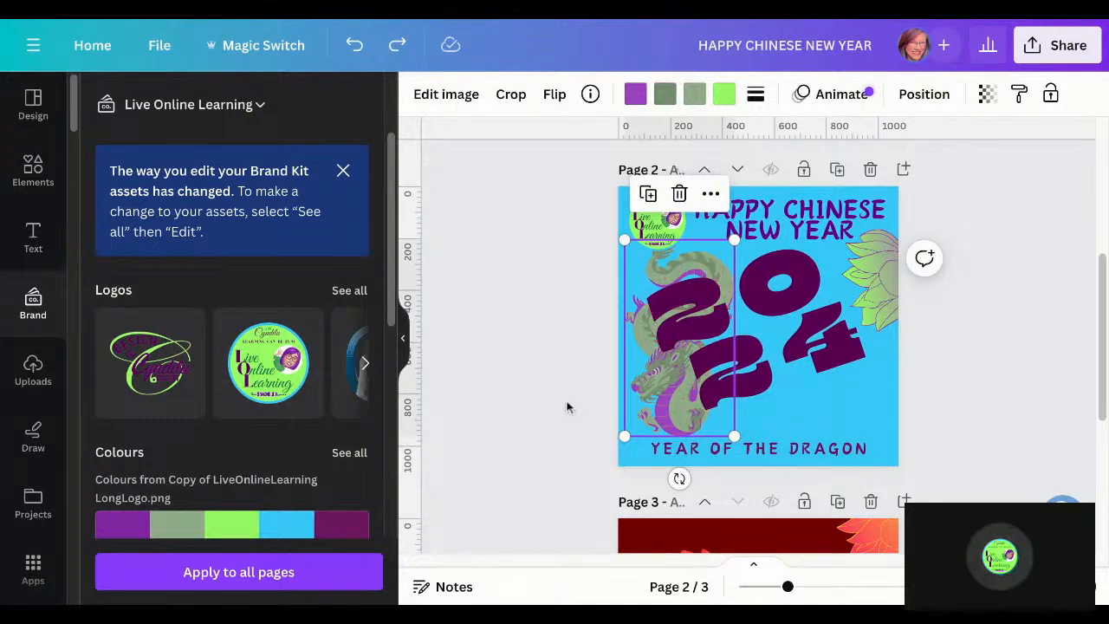
{"action": "key", "text": "ctrl+z"}
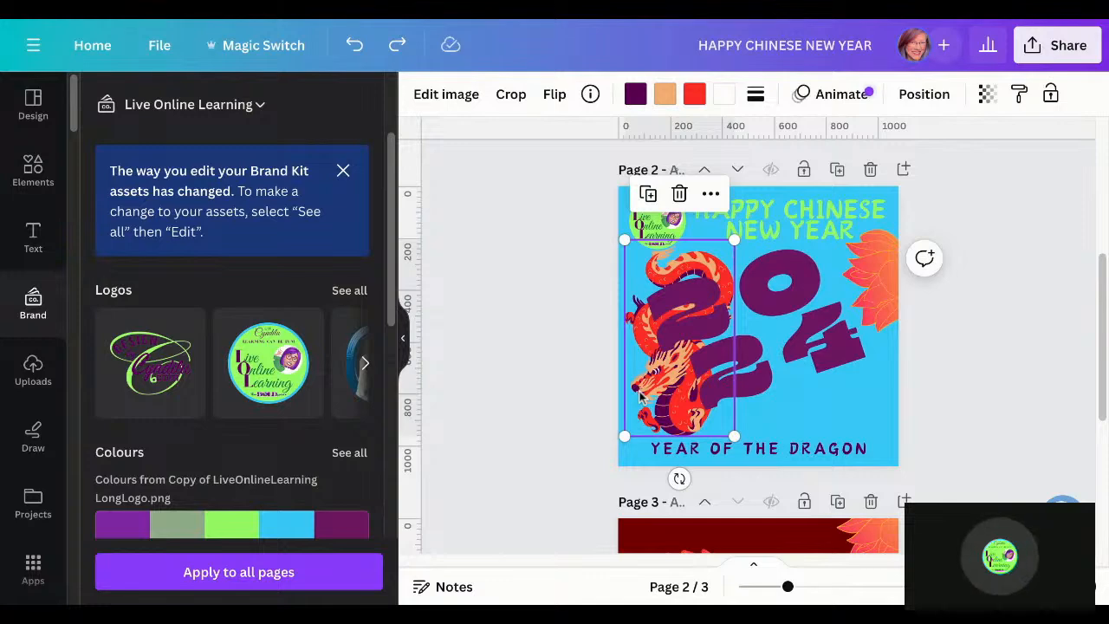
Add a new page after page 3 and paste a copy of page 2's red dragon onto it
{"action": "scroll", "coordinate": [788, 467], "scroll_direction": "down", "scroll_amount": 5}
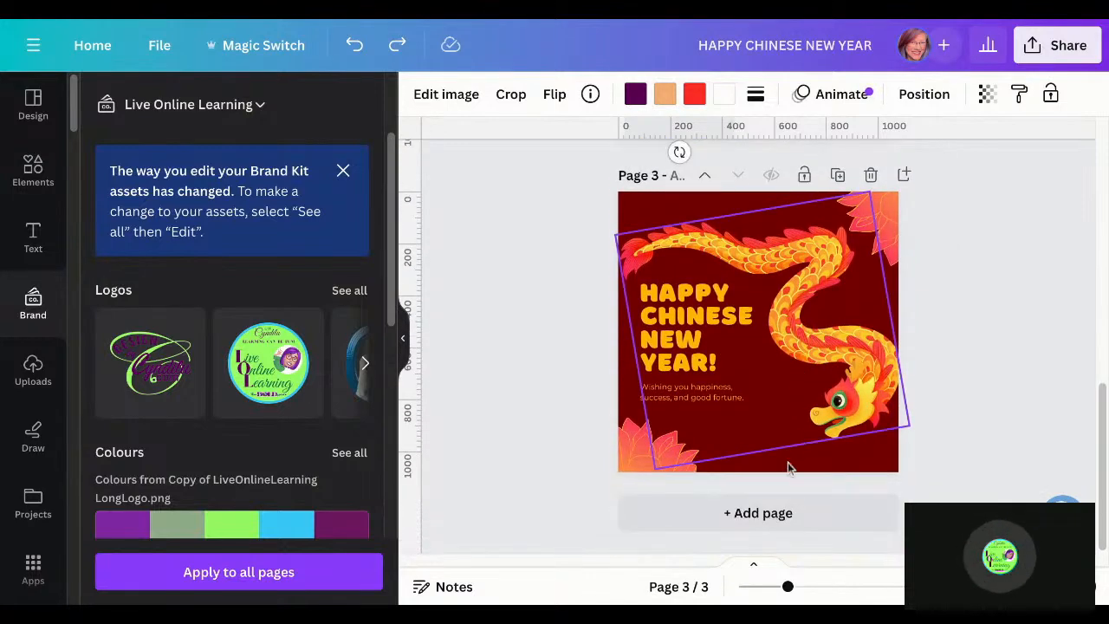
{"action": "left_click", "coordinate": [775, 513]}
{"action": "key", "text": "ctrl+v"}
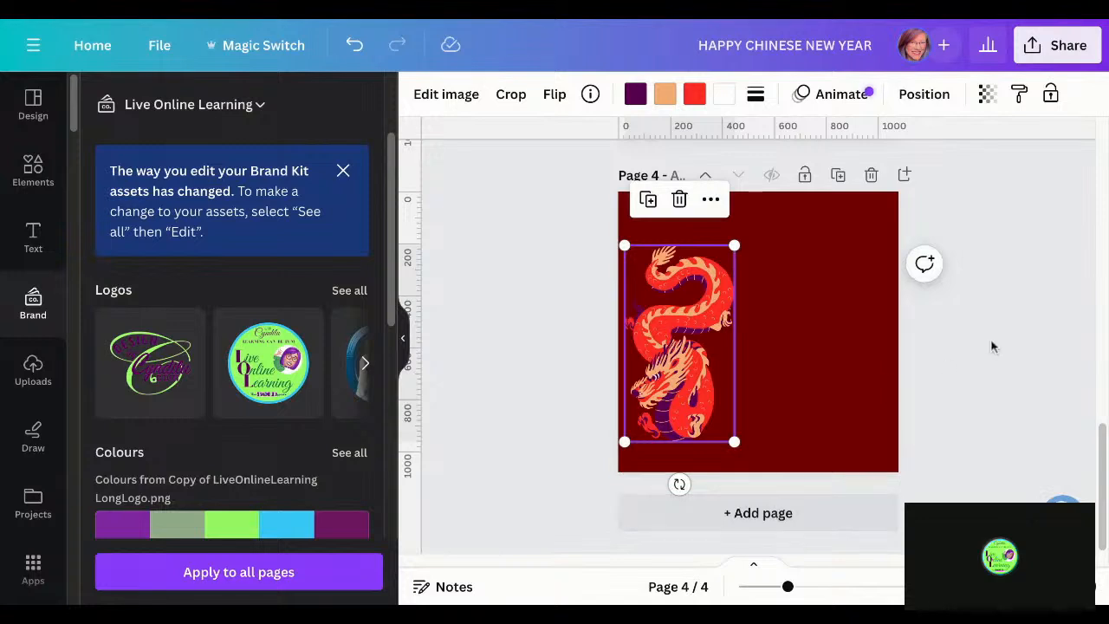
Recolour the light yellow in page 2's lotus flower to the bright green #97fd66
{"action": "scroll", "coordinate": [992, 345], "scroll_direction": "up", "scroll_amount": 3}
{"action": "scroll", "coordinate": [993, 347], "scroll_direction": "up", "scroll_amount": 5}
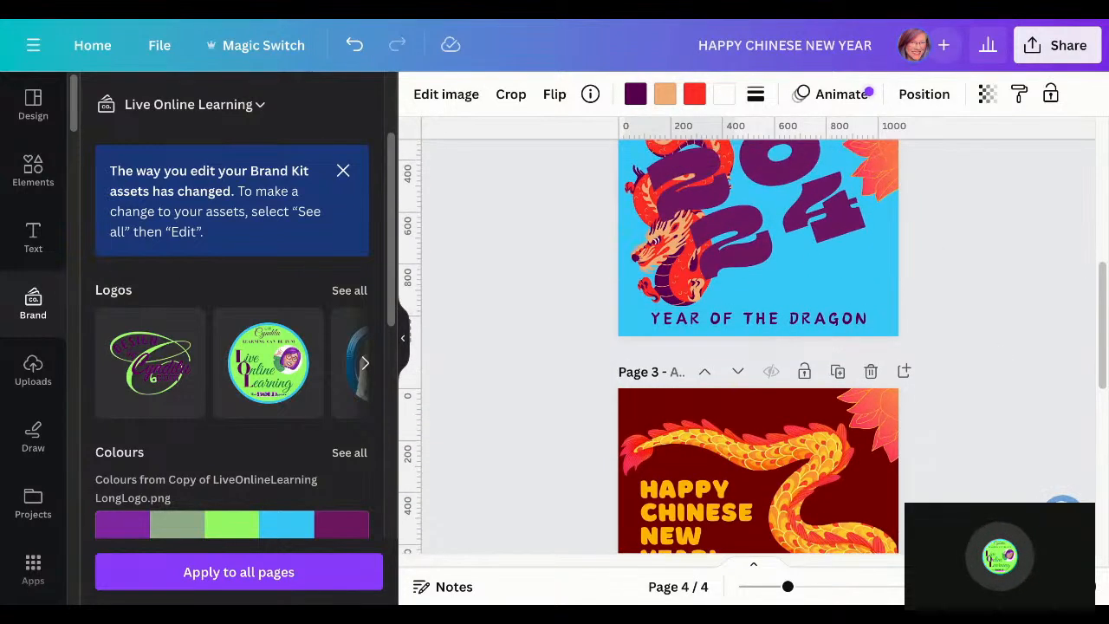
{"action": "scroll", "coordinate": [753, 370], "scroll_direction": "up", "scroll_amount": 1}
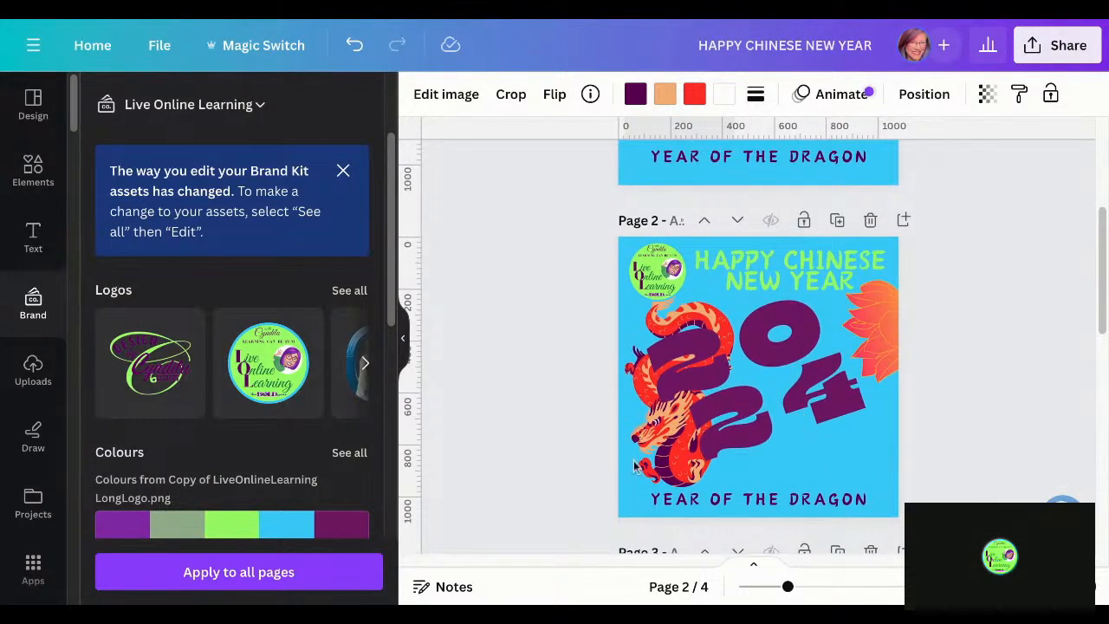
{"action": "left_click", "coordinate": [878, 319]}
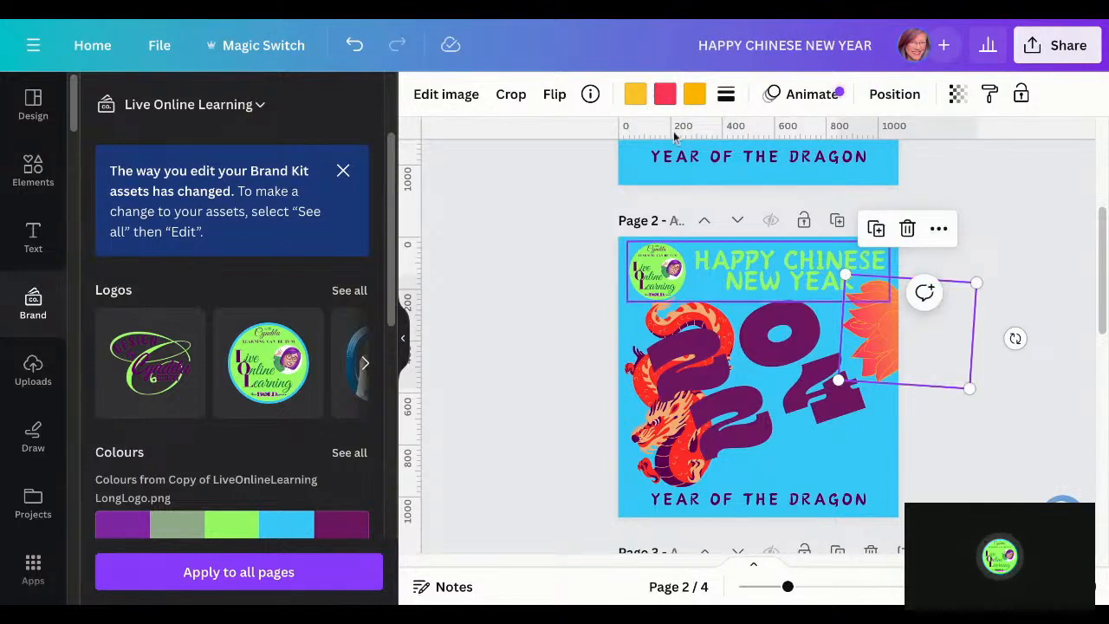
{"action": "left_click", "coordinate": [635, 95]}
{"action": "left_click", "coordinate": [154, 260]}
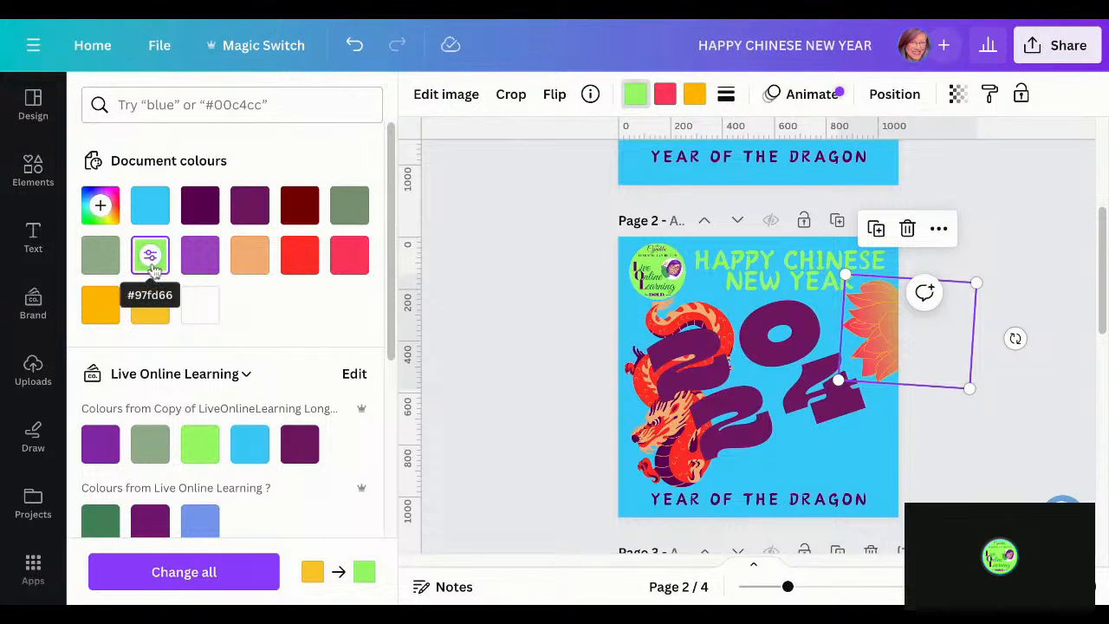
{"action": "left_click", "coordinate": [152, 265]}
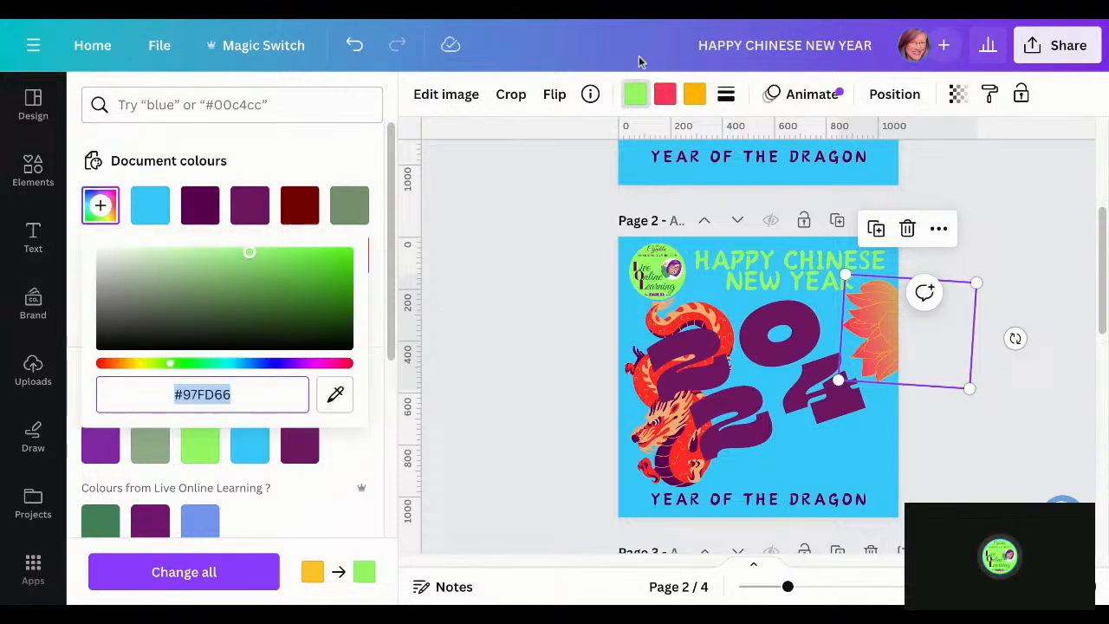
Change the flower's orange to light blue and its pinkish red to purple, and deselect it
{"action": "left_click", "coordinate": [694, 94]}
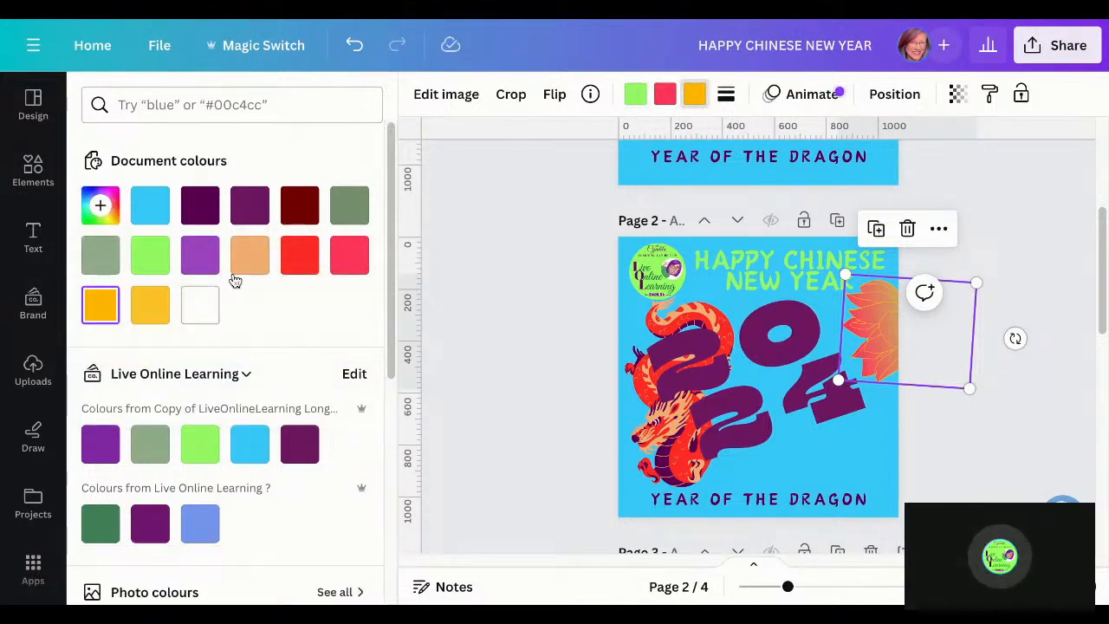
{"action": "left_click", "coordinate": [150, 208]}
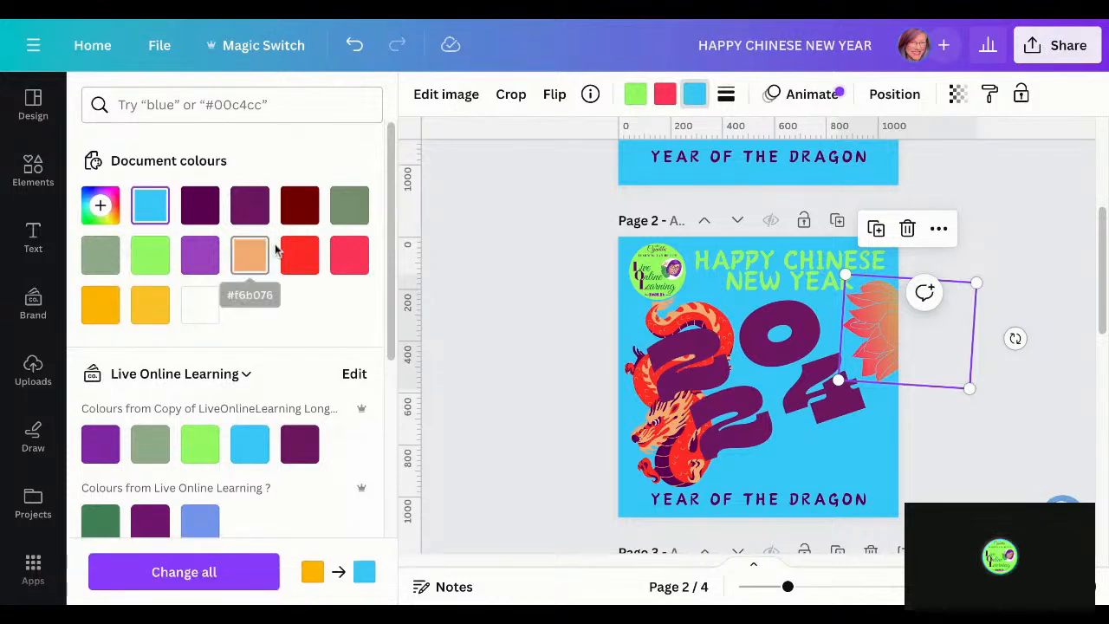
{"action": "left_click", "coordinate": [665, 95]}
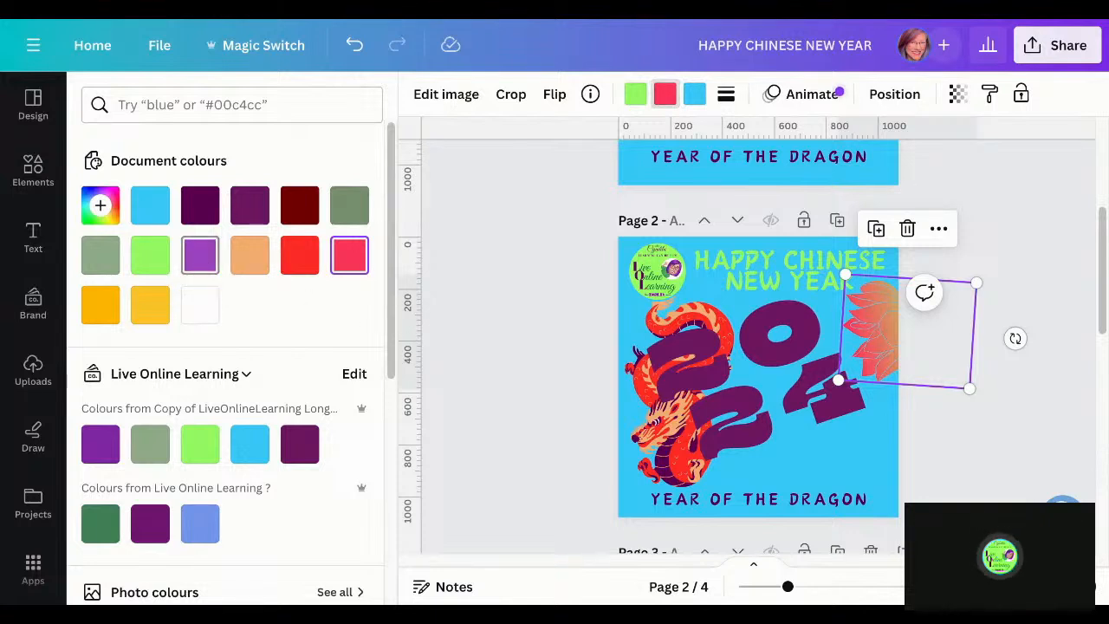
{"action": "left_click", "coordinate": [200, 255]}
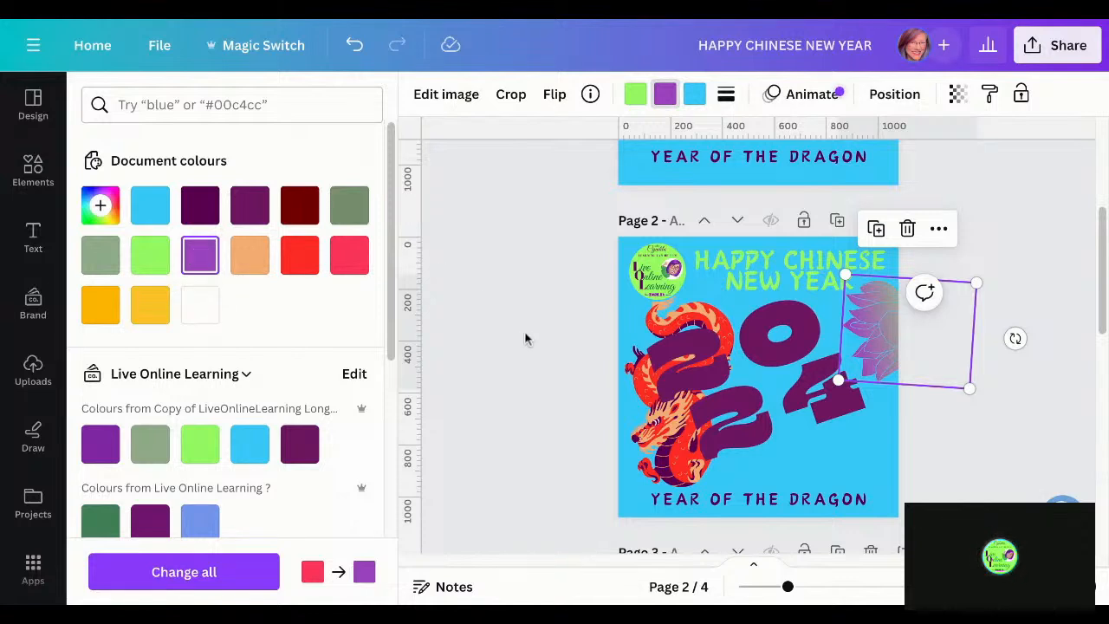
{"action": "left_click", "coordinate": [979, 451]}
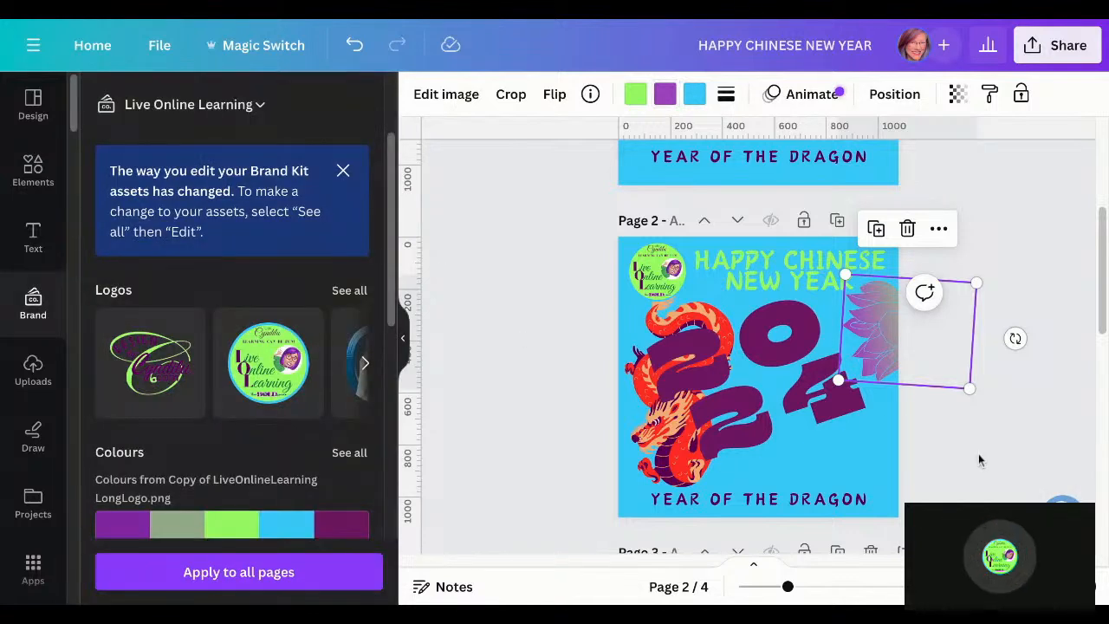
{"action": "left_click", "coordinate": [978, 453]}
{"action": "scroll", "coordinate": [926, 432], "scroll_direction": "down", "scroll_amount": 1}
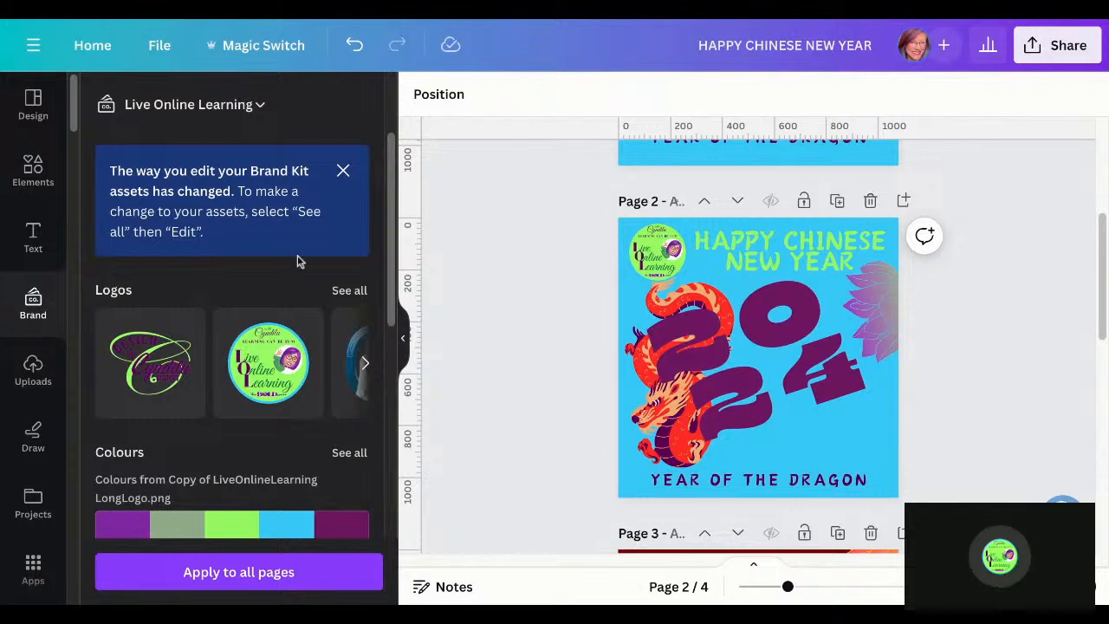
Search the elements for "fireworks gold" and browse the full set of matching graphics
{"action": "left_click", "coordinate": [35, 170]}
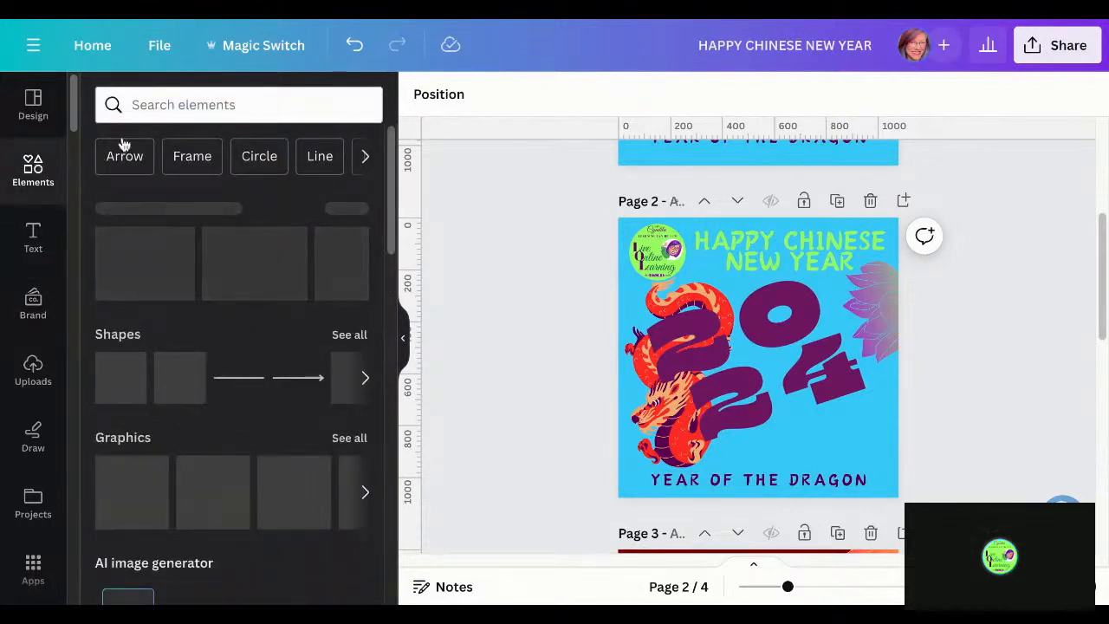
{"action": "left_click", "coordinate": [208, 104]}
{"action": "type", "text": "fir"}
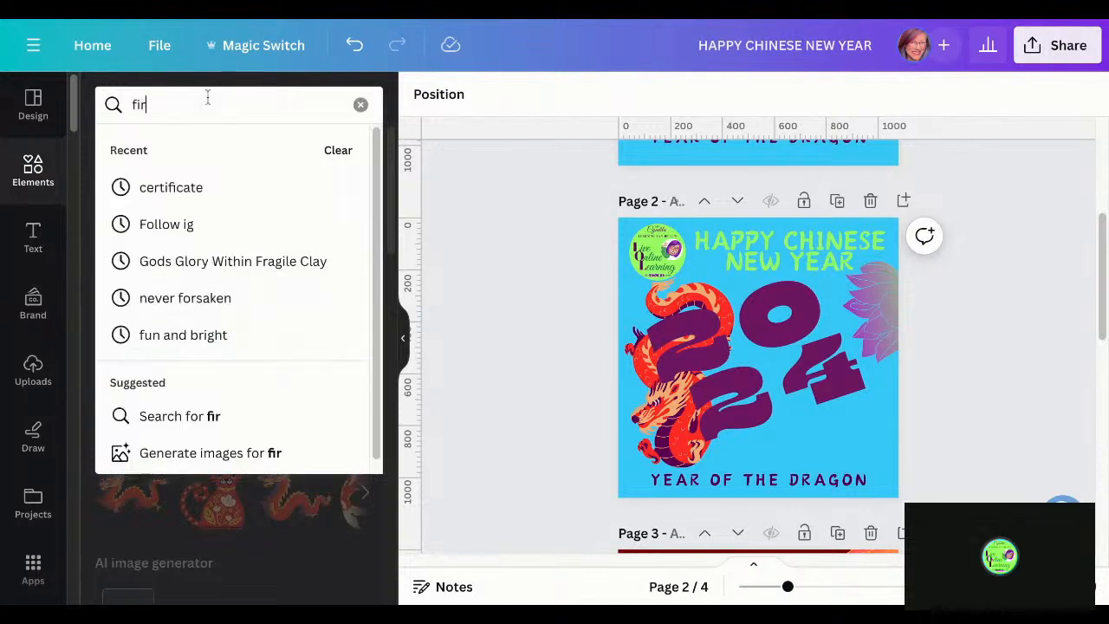
{"action": "type", "text": "eworks"}
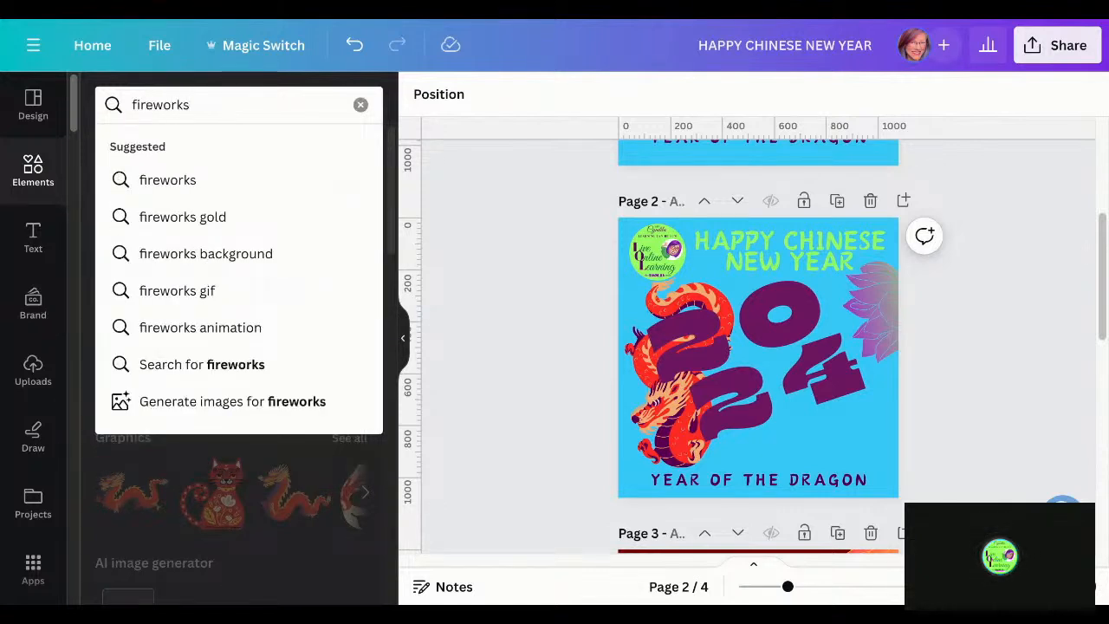
{"action": "left_click", "coordinate": [218, 218]}
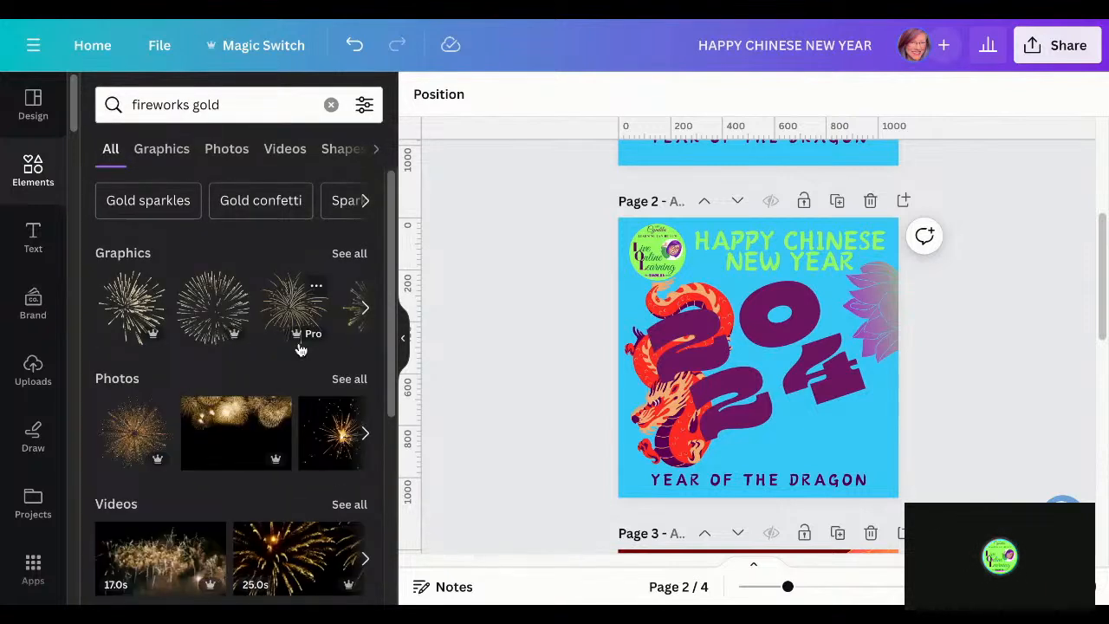
{"action": "scroll", "coordinate": [292, 521], "scroll_direction": "down", "scroll_amount": 4}
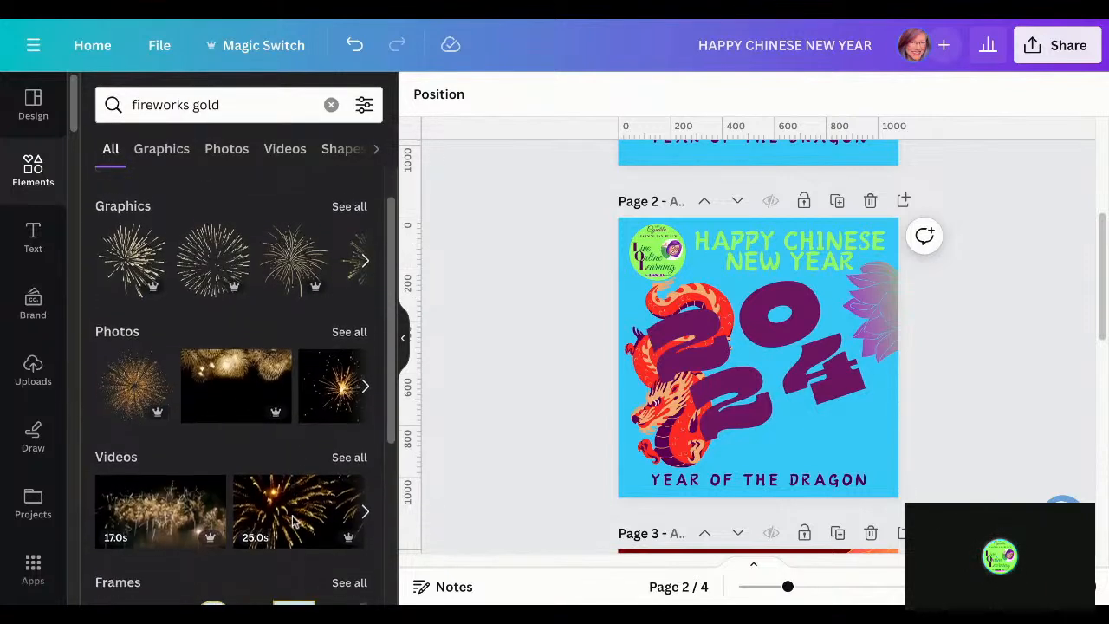
{"action": "scroll", "coordinate": [292, 521], "scroll_direction": "down", "scroll_amount": 1}
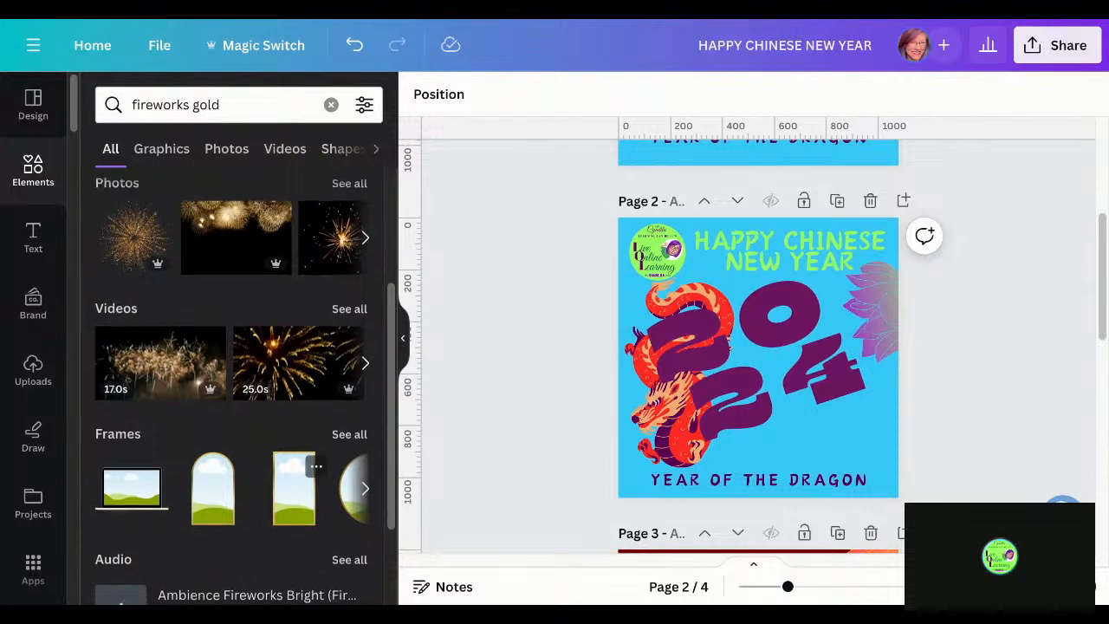
{"action": "scroll", "coordinate": [292, 521], "scroll_direction": "up", "scroll_amount": 5}
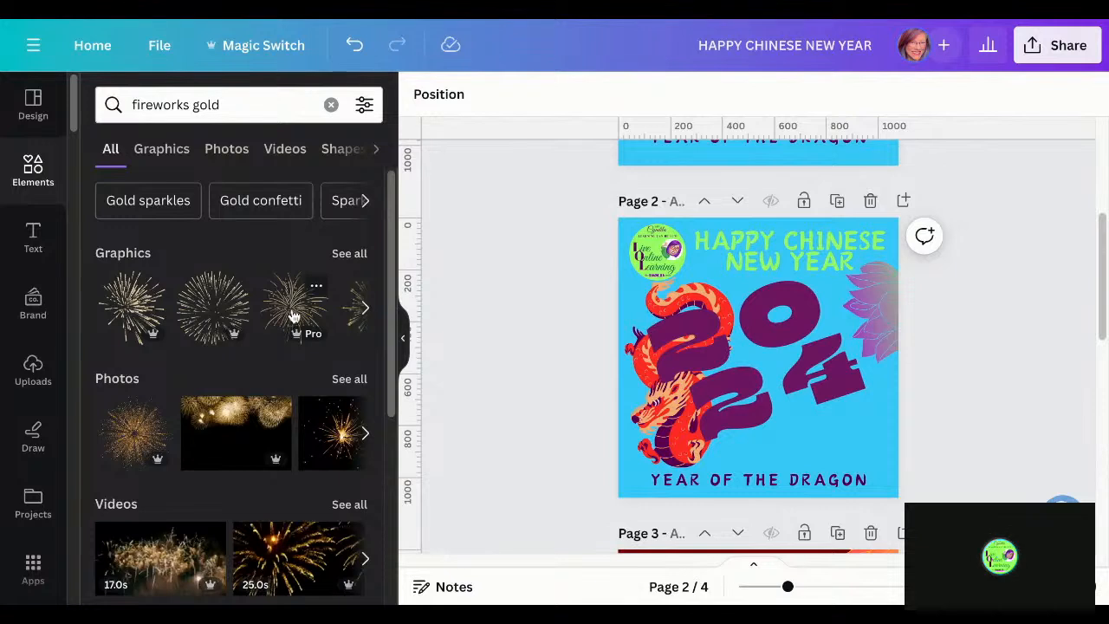
{"action": "left_click", "coordinate": [351, 253]}
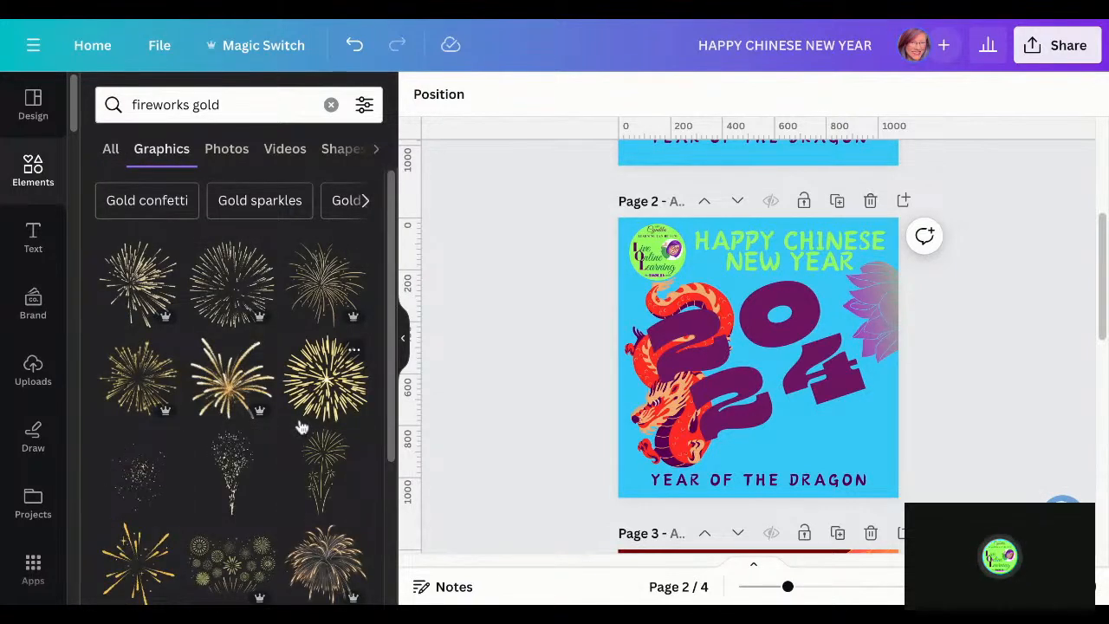
{"action": "scroll", "coordinate": [301, 426], "scroll_direction": "down", "scroll_amount": 3}
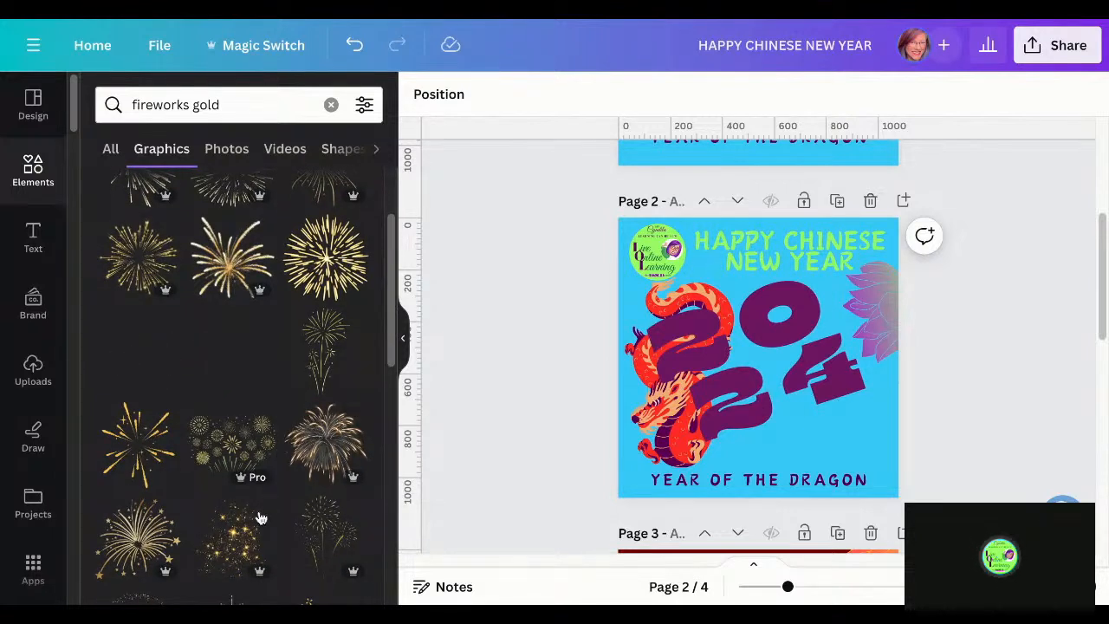
{"action": "scroll", "coordinate": [260, 518], "scroll_direction": "down", "scroll_amount": 1}
{"action": "scroll", "coordinate": [260, 517], "scroll_direction": "down", "scroll_amount": 2}
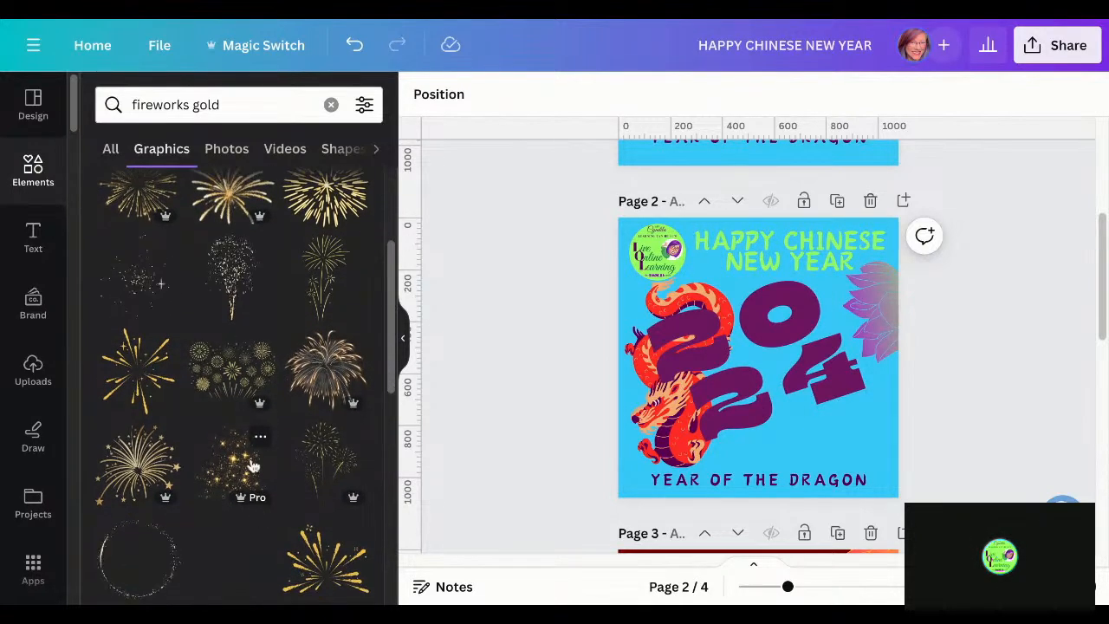
Try the gold fireworks cluster graphic below the digit 4 on page 2, and remove it
{"action": "left_click", "coordinate": [233, 368]}
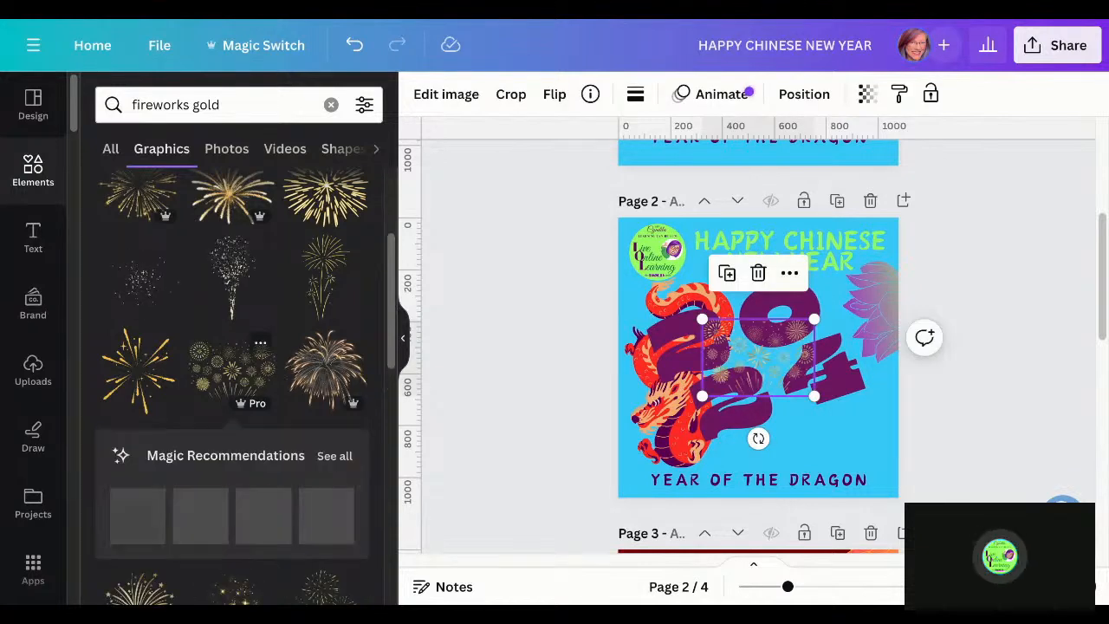
{"action": "left_click_drag", "start_coordinate": [766, 368], "coordinate": [842, 458]}
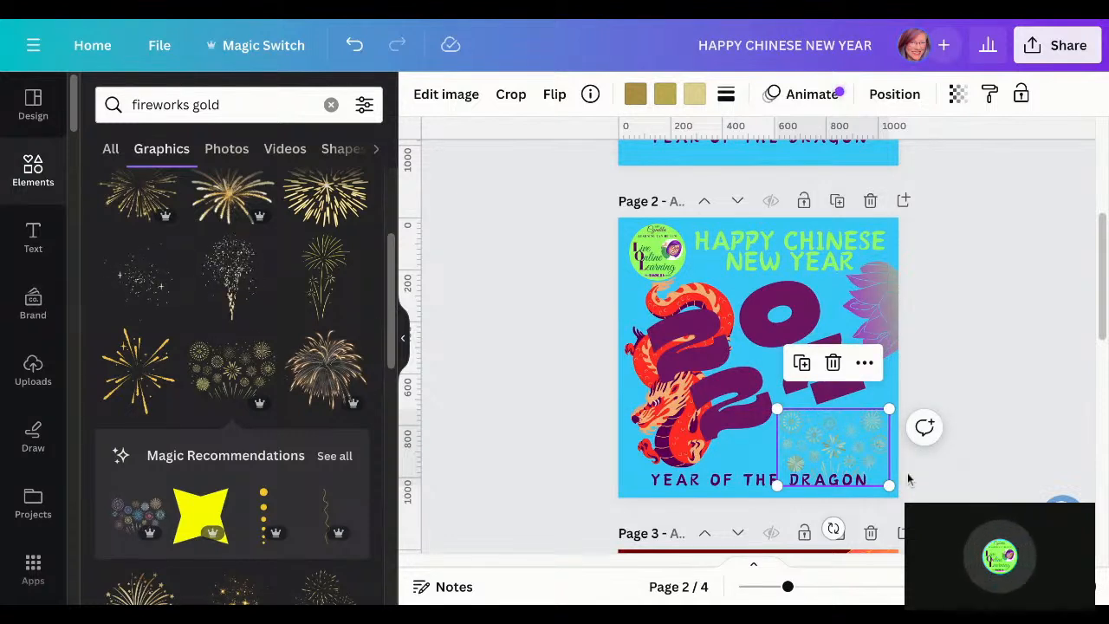
{"action": "key", "text": "Delete"}
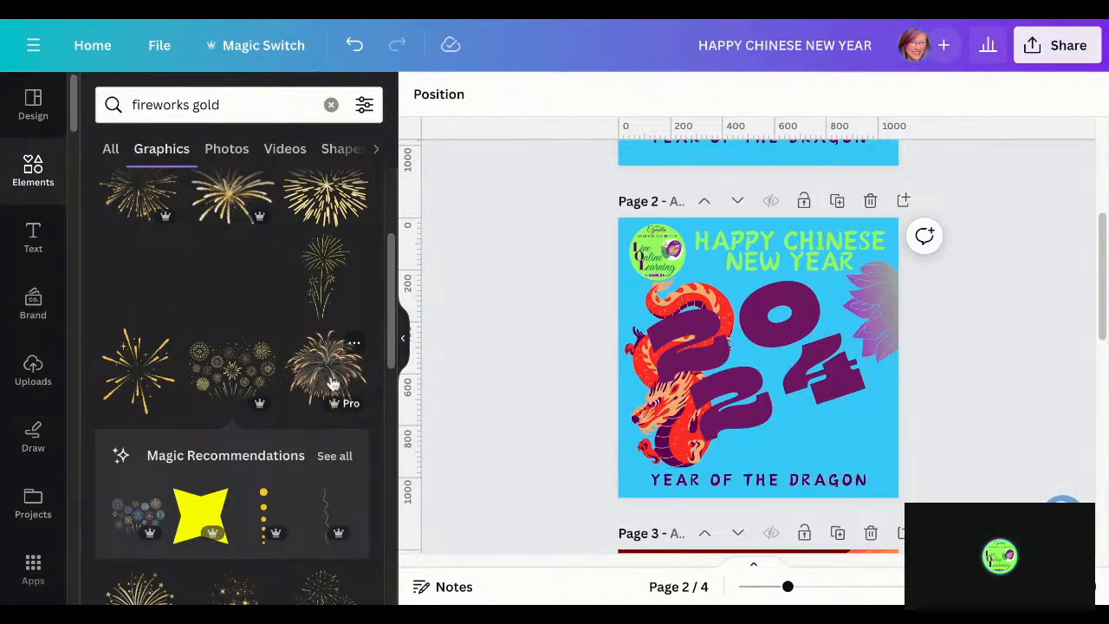
Search the graphics for "fireworks" and place the multicoloured five-burst fireworks below the digit 4 on page 2
{"action": "scroll", "coordinate": [325, 385], "scroll_direction": "down", "scroll_amount": 3}
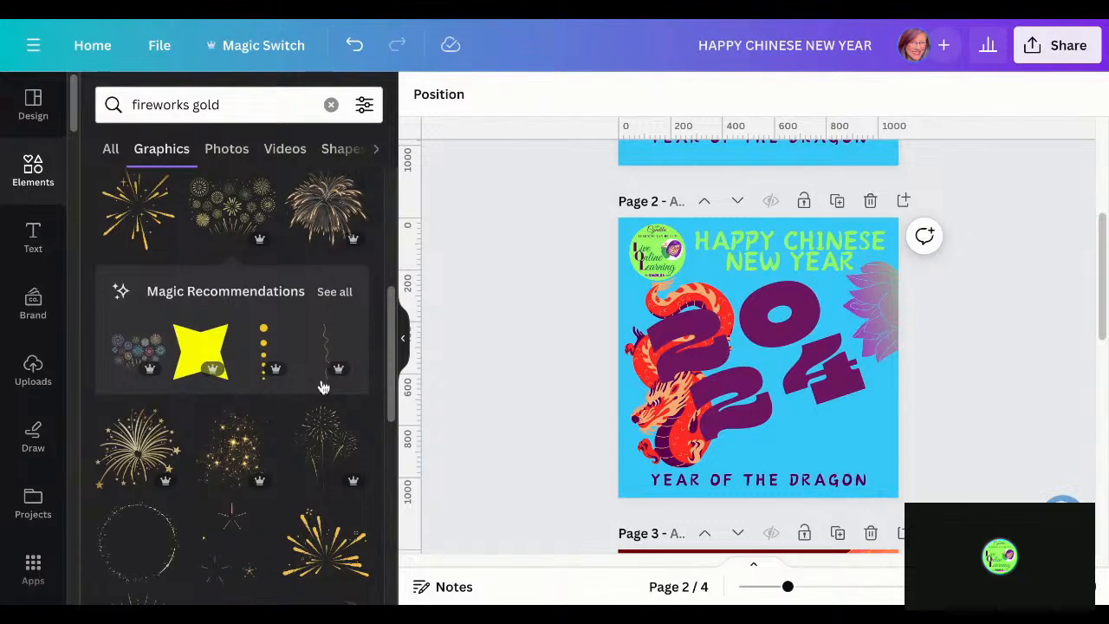
{"action": "scroll", "coordinate": [324, 385], "scroll_direction": "up", "scroll_amount": 6}
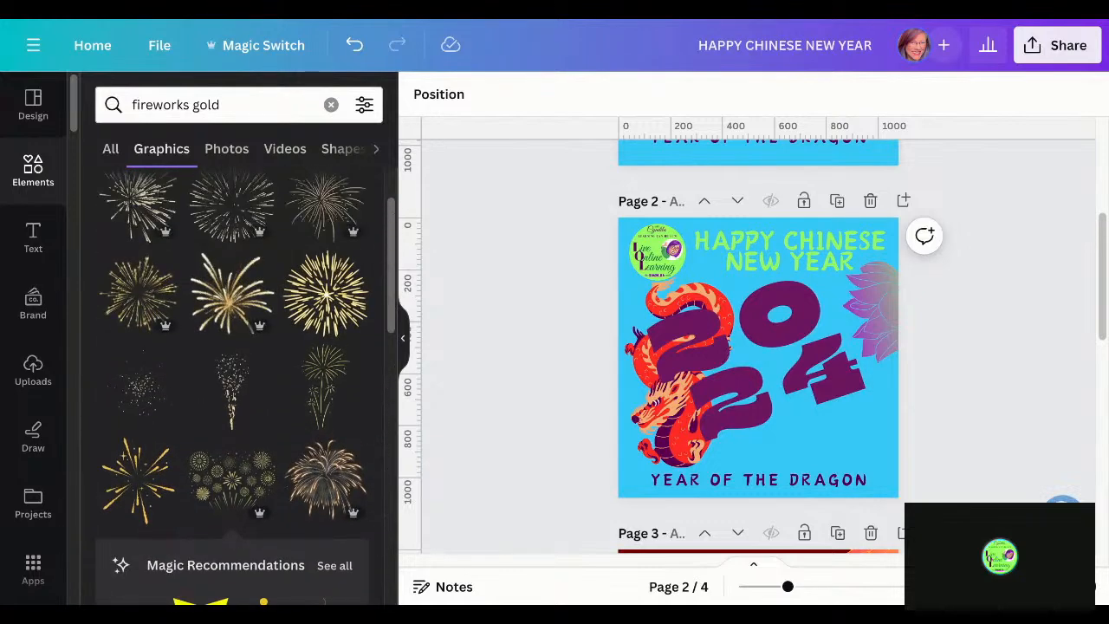
{"action": "left_click", "coordinate": [236, 104]}
{"action": "key", "text": "BackSpace"}
{"action": "key", "text": "BackSpace"}
{"action": "key", "text": "BackSpace"}
{"action": "key", "text": "BackSpace"}
{"action": "key", "text": "BackSpace"}
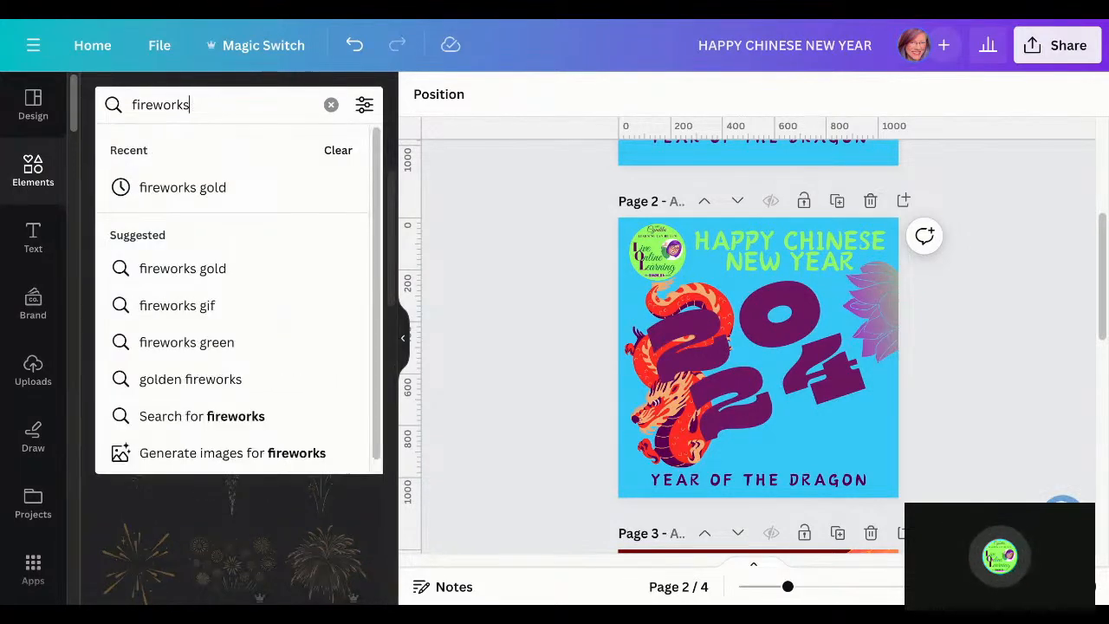
{"action": "key", "text": "Return"}
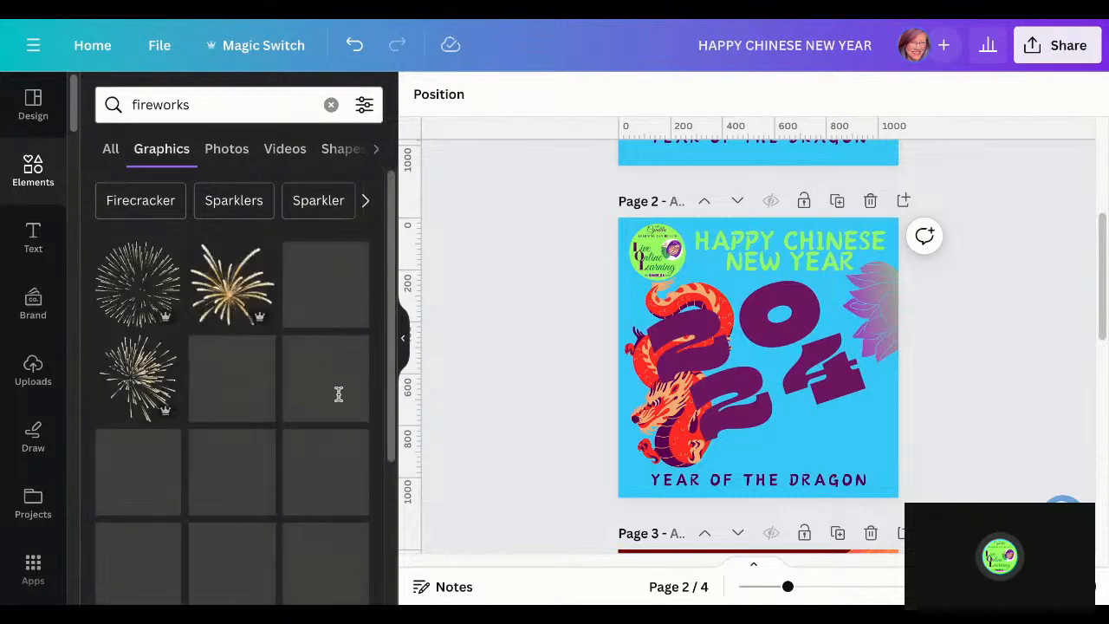
{"action": "scroll", "coordinate": [351, 567], "scroll_direction": "down", "scroll_amount": 1}
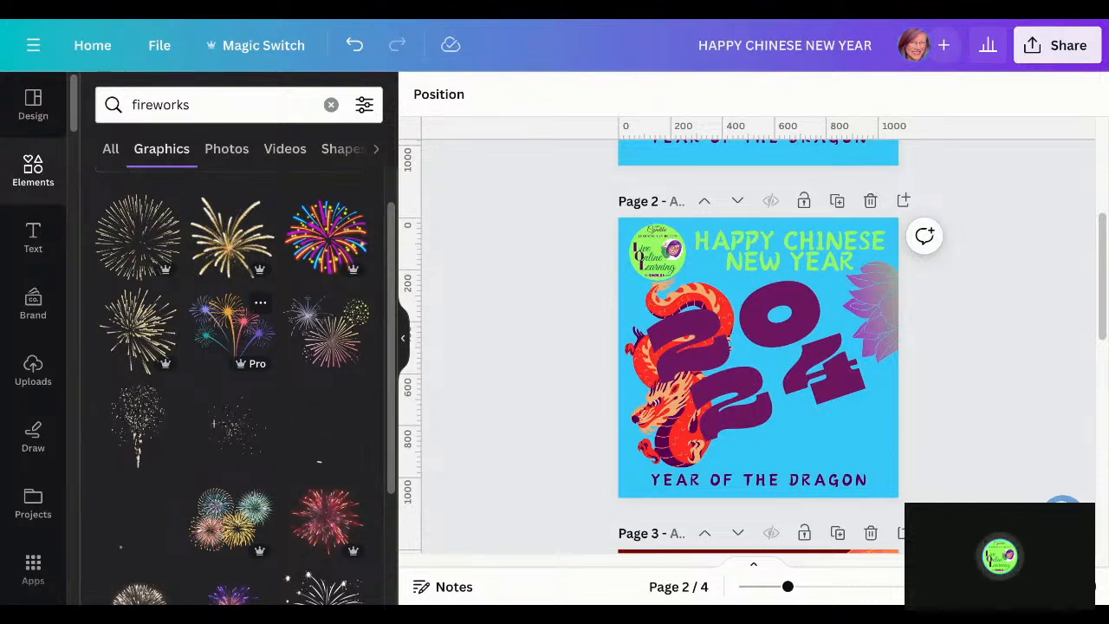
{"action": "left_click", "coordinate": [240, 342]}
{"action": "left_click_drag", "start_coordinate": [752, 366], "coordinate": [828, 466]}
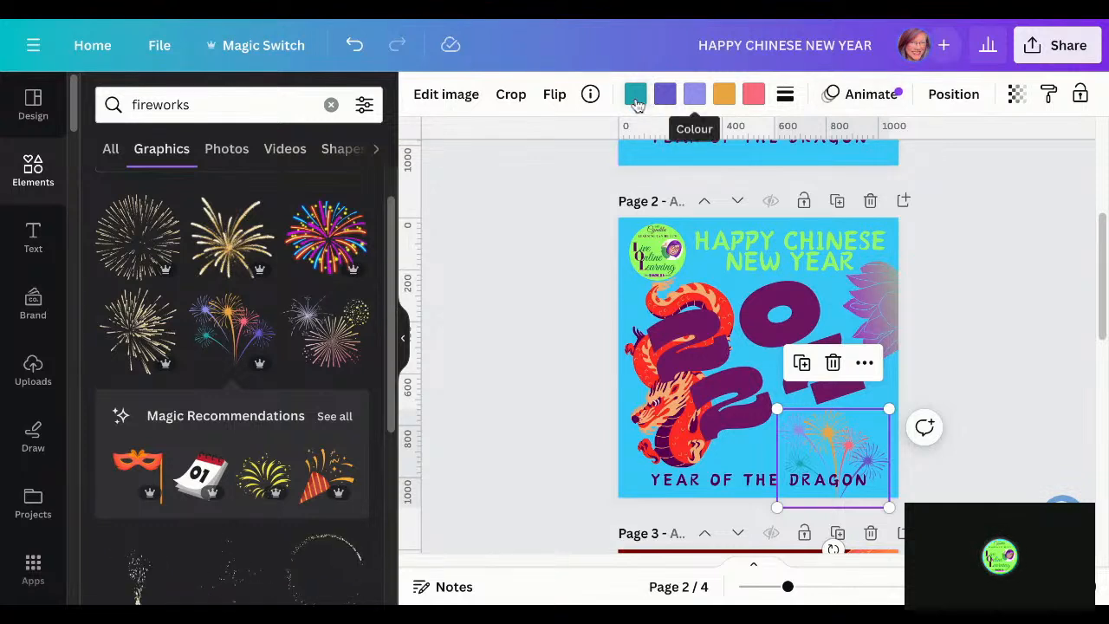
Recolour the fireworks' teal to the bright green #97fd66 and their blue-violet to the dark plum document colour
{"action": "left_click", "coordinate": [635, 102]}
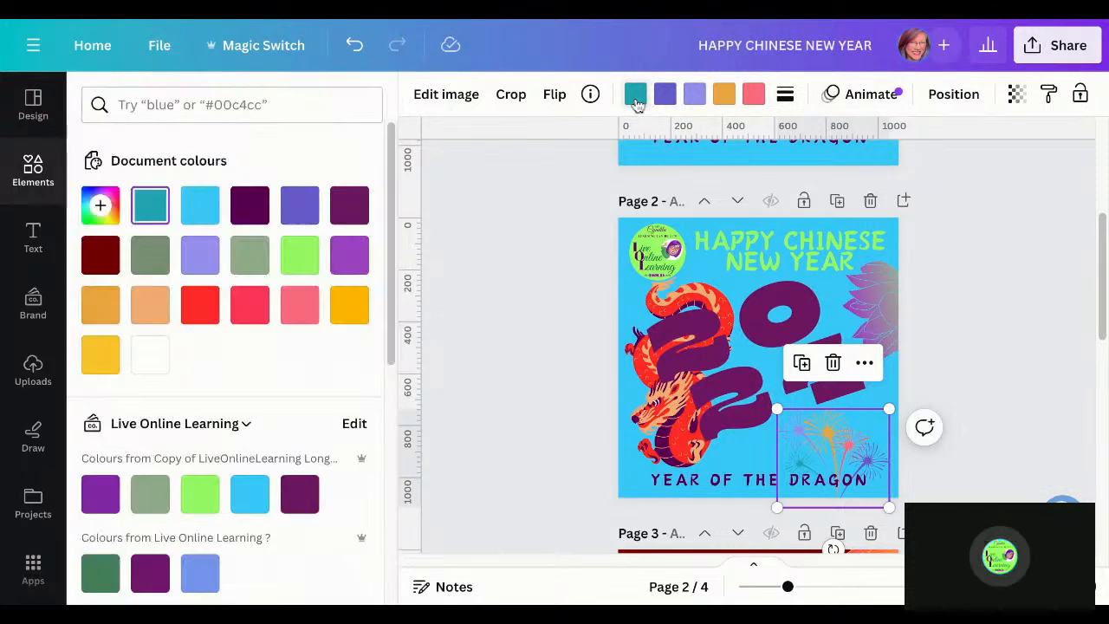
{"action": "left_click", "coordinate": [302, 255]}
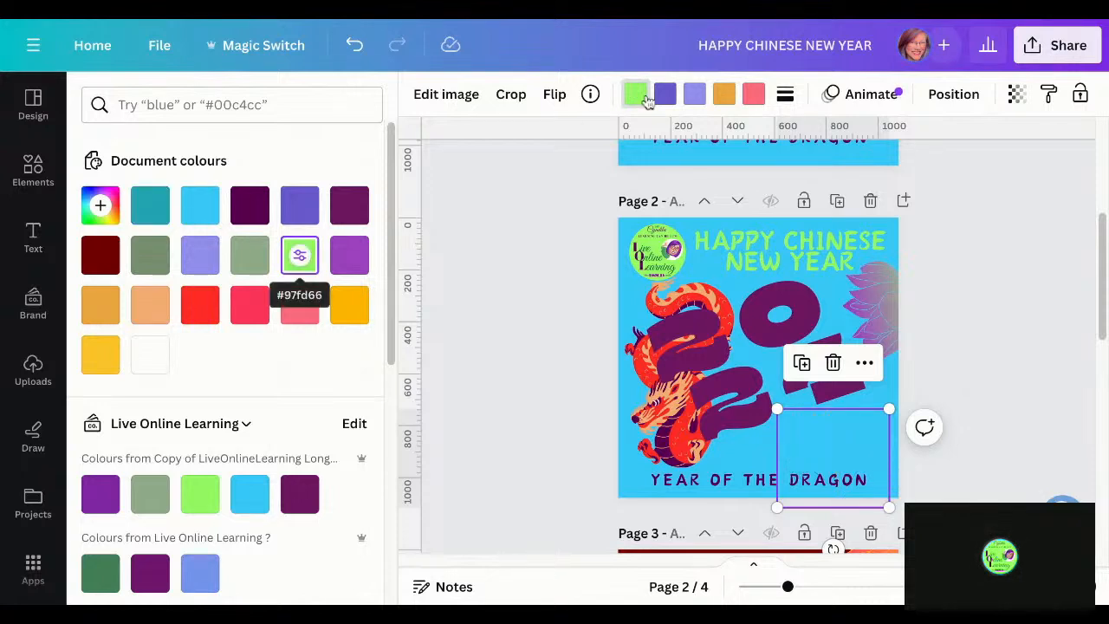
{"action": "left_click", "coordinate": [665, 95]}
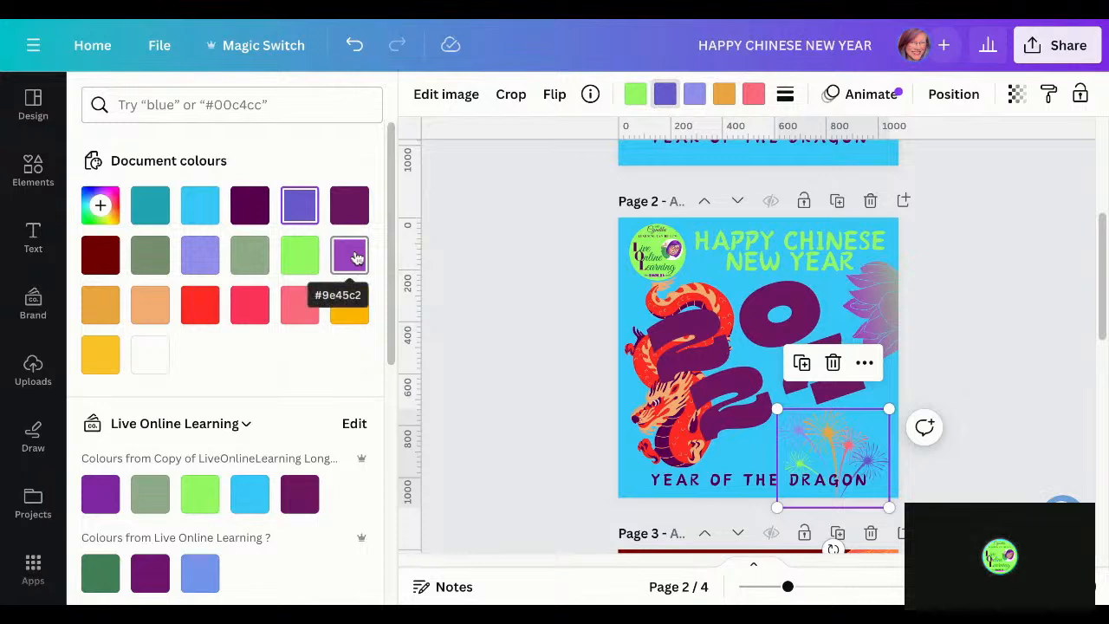
{"action": "left_click", "coordinate": [349, 206]}
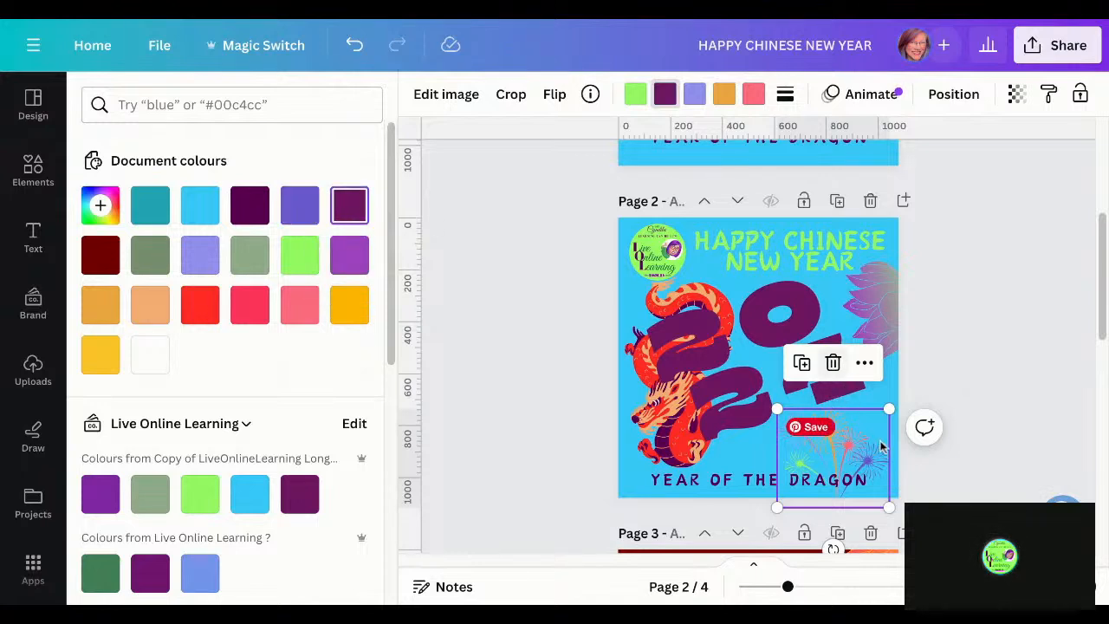
Change the fireworks' lavender to the blue-violet document colour and deselect the graphic
{"action": "left_click", "coordinate": [696, 96]}
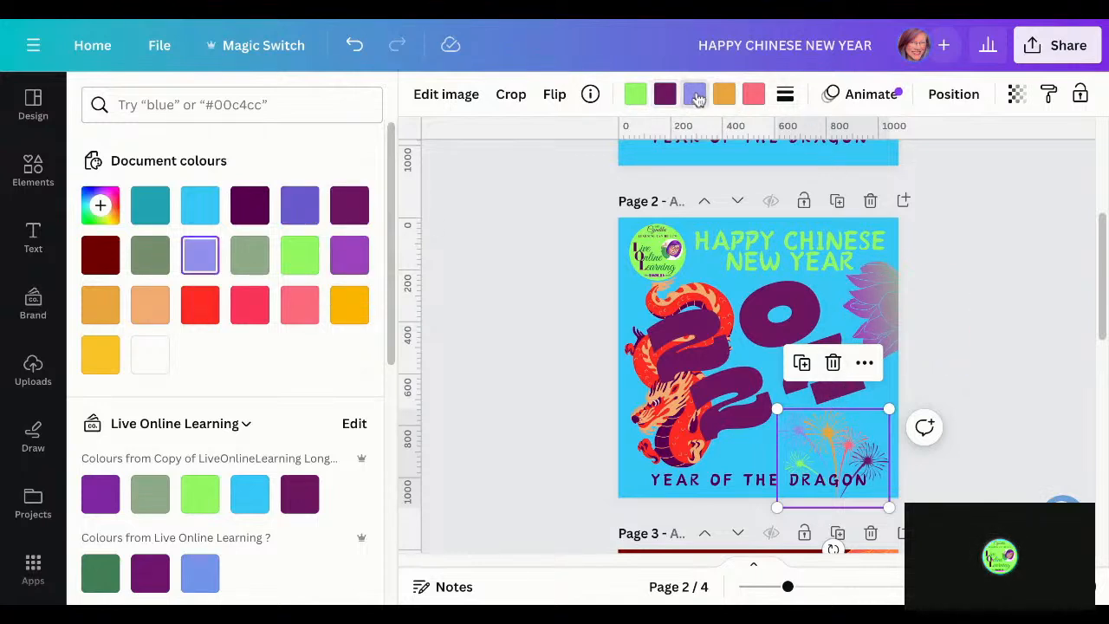
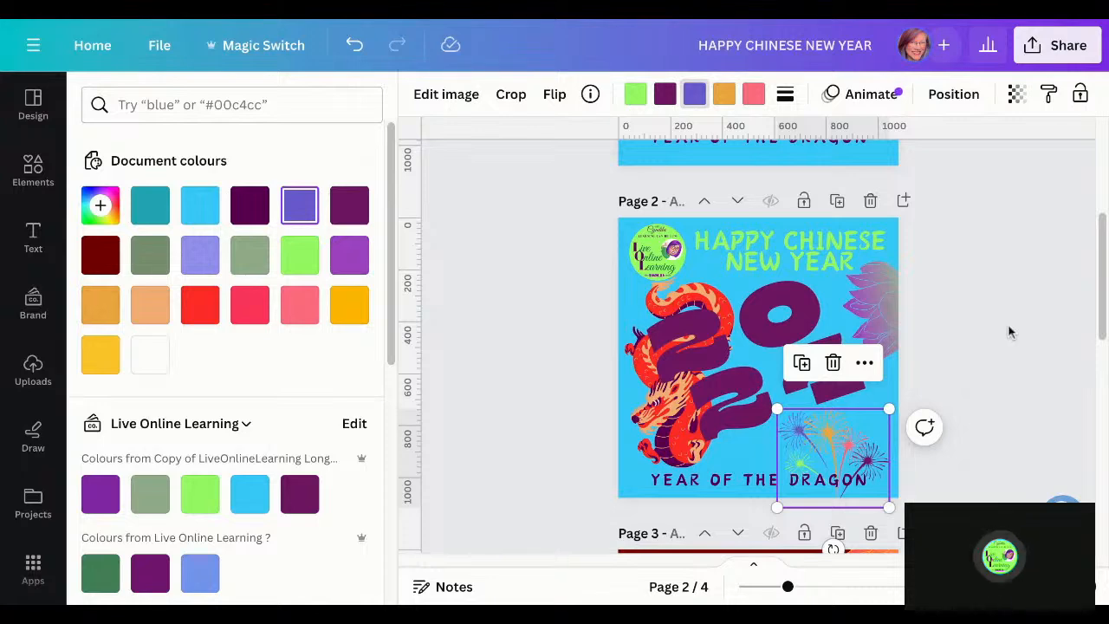
{"action": "key", "text": "Escape"}
{"action": "key", "text": "Escape"}
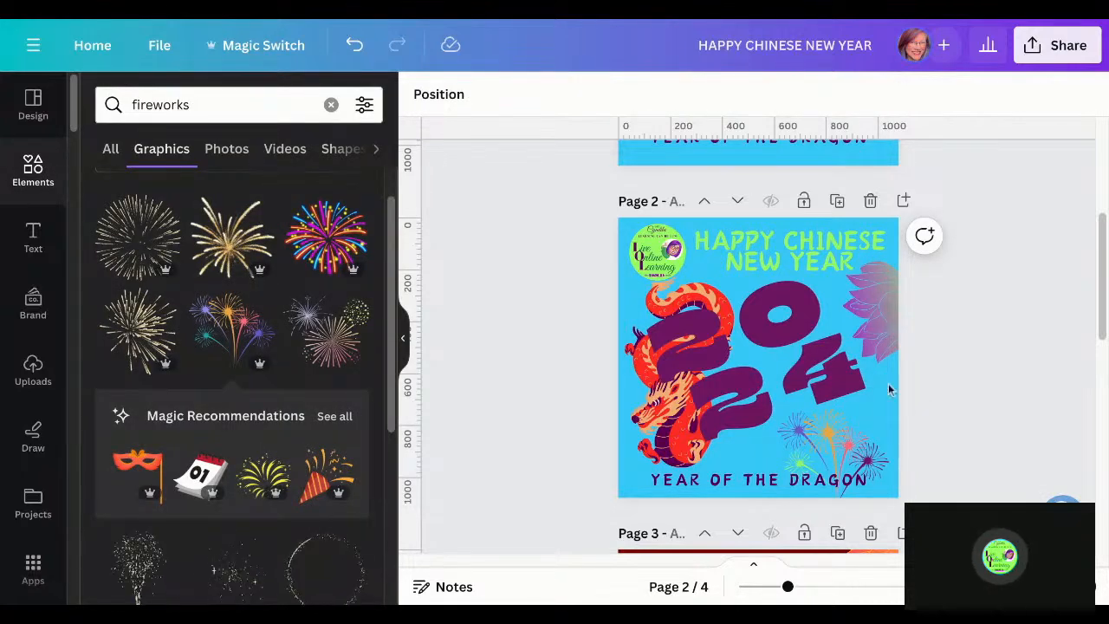
Change the fireworks' pink to the bright red document colour and their orange to light peach
{"action": "left_click", "coordinate": [837, 450]}
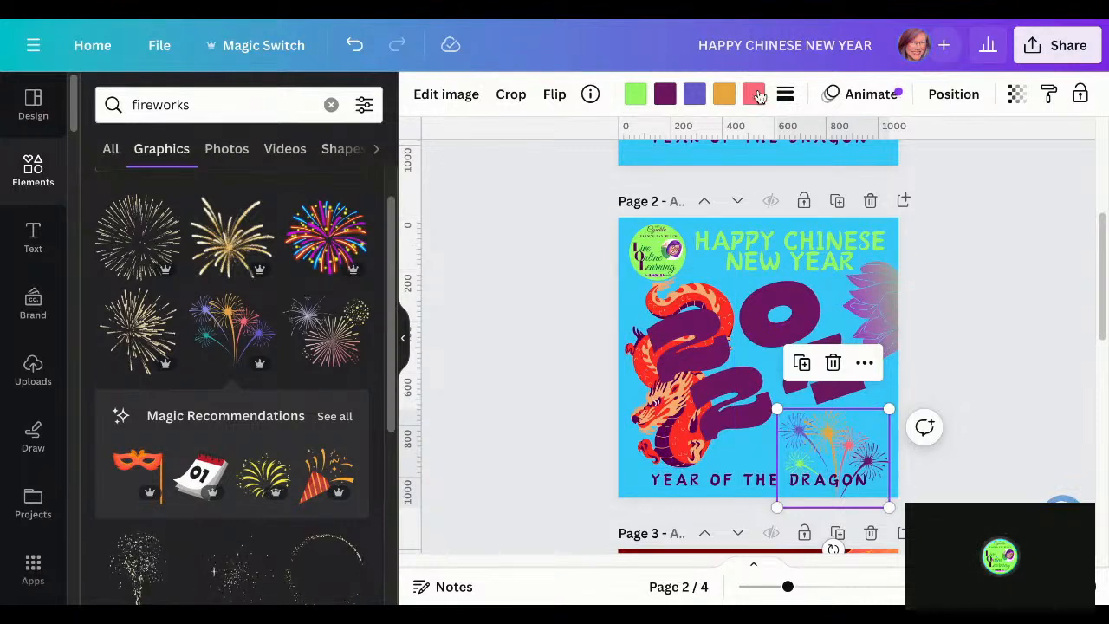
{"action": "left_click", "coordinate": [756, 94]}
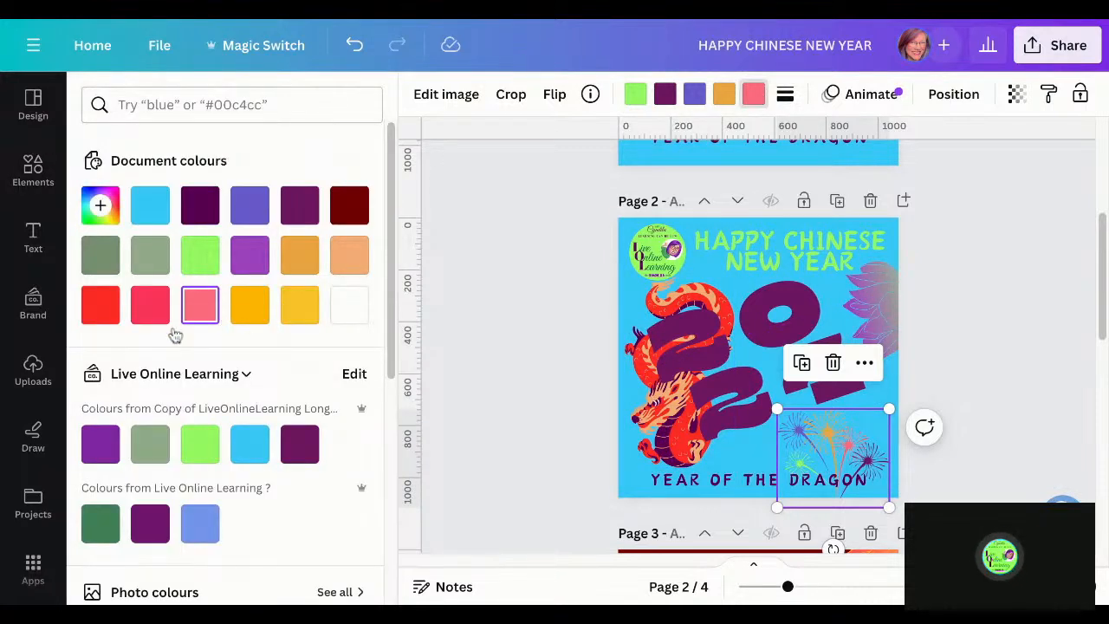
{"action": "left_click", "coordinate": [101, 312]}
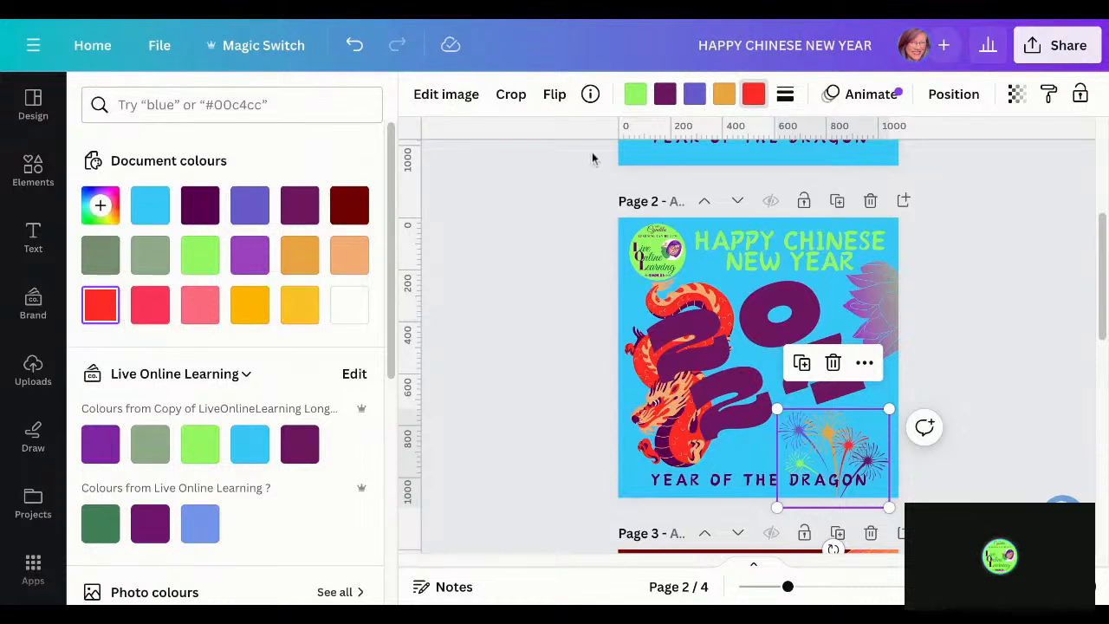
{"action": "left_click", "coordinate": [725, 97]}
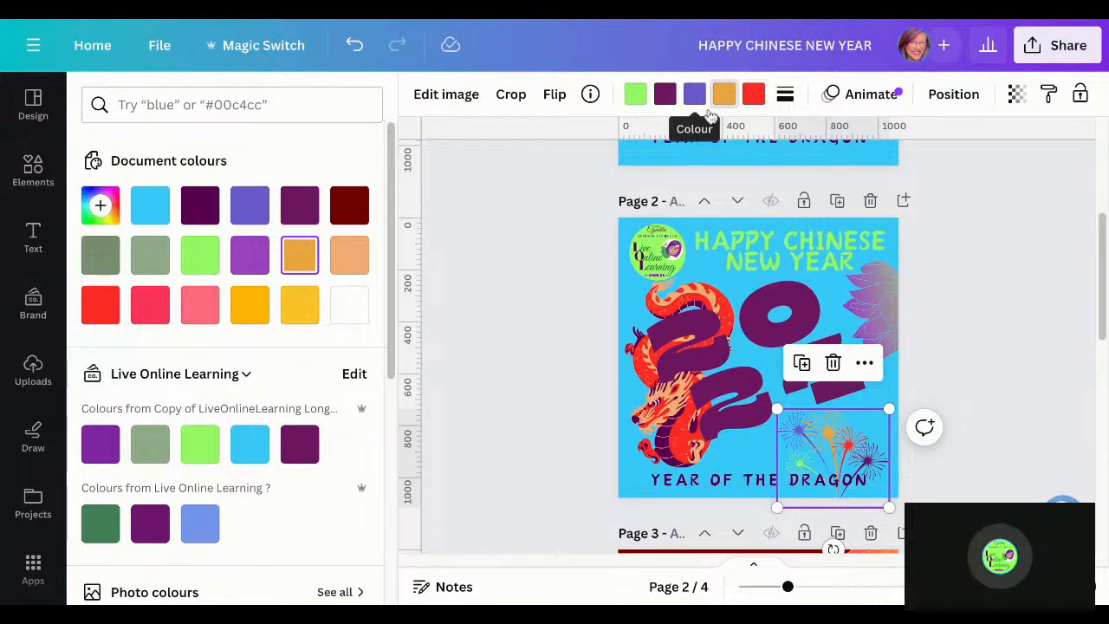
{"action": "left_click", "coordinate": [348, 263]}
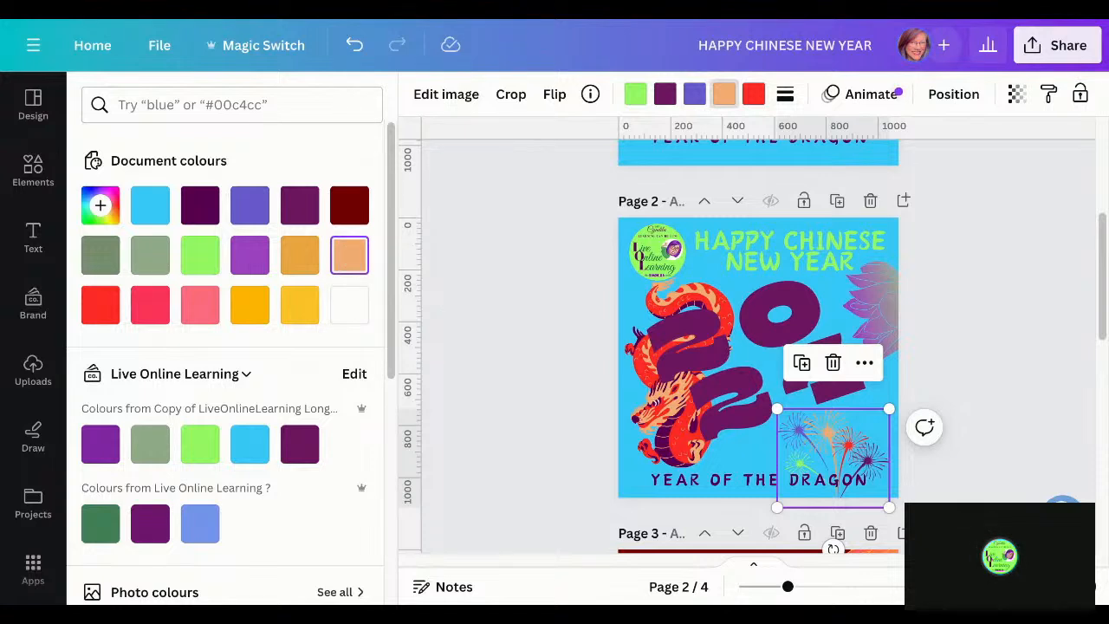
{"action": "key", "text": "Escape"}
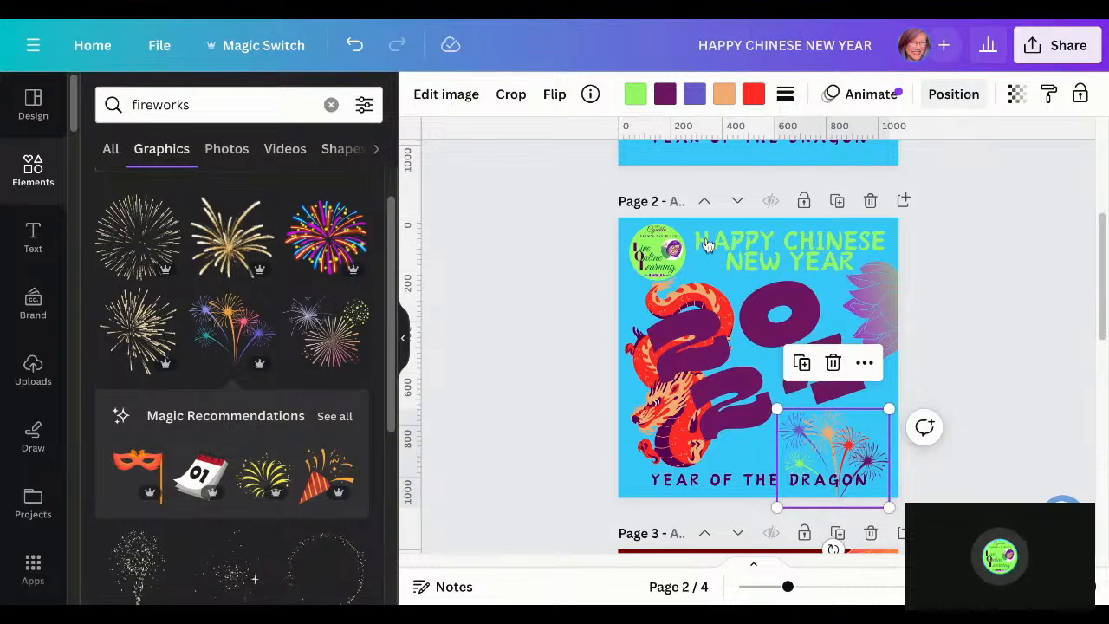
Move the fireworks down the page 2 layer order to directly above the blue background, behind the dragon, and deselect them
{"action": "left_click", "coordinate": [962, 98]}
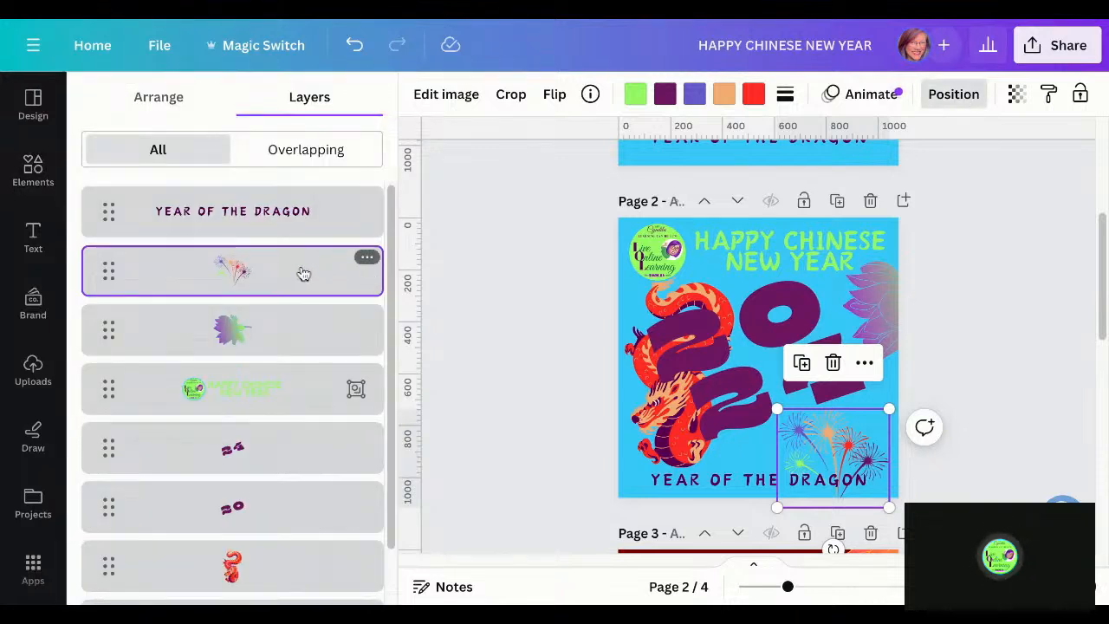
{"action": "left_click", "coordinate": [368, 262]}
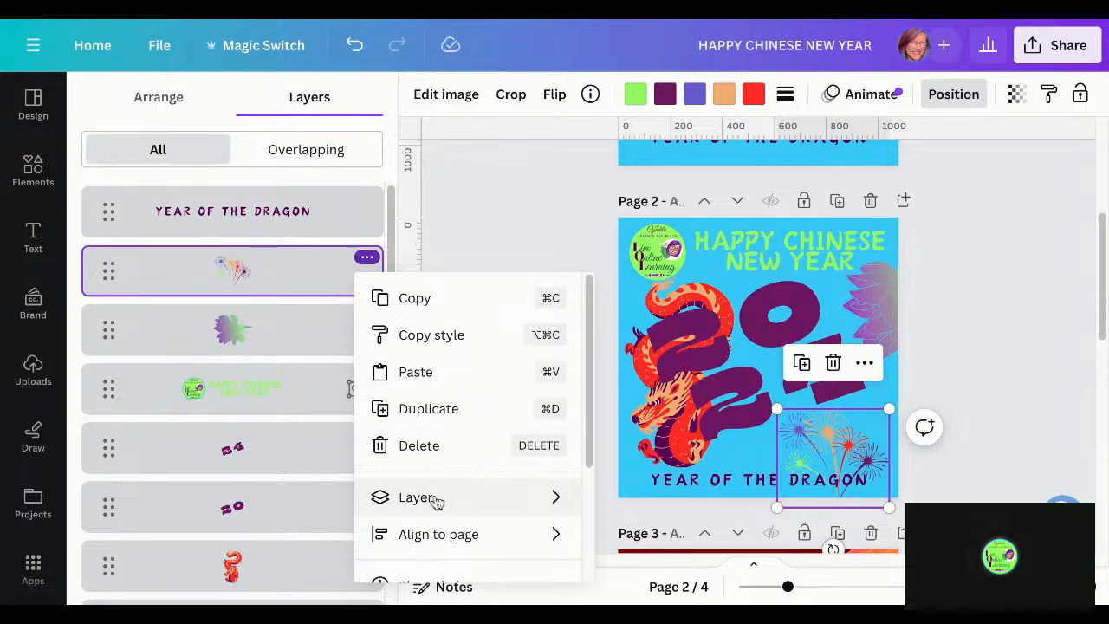
{"action": "mouse_move", "coordinate": [435, 503]}
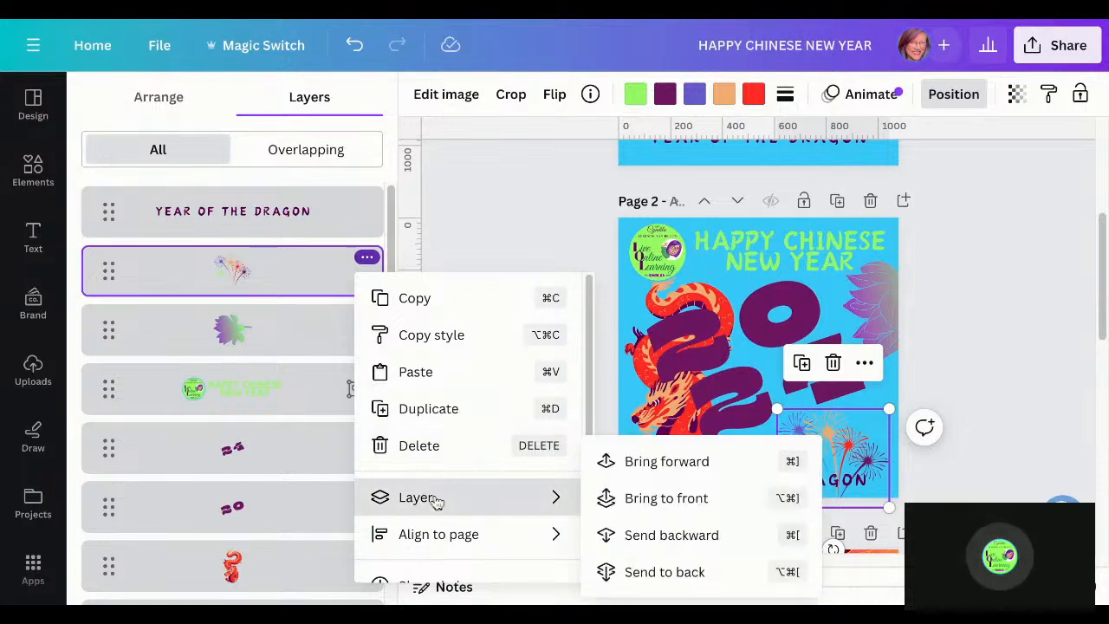
{"action": "left_click", "coordinate": [648, 574]}
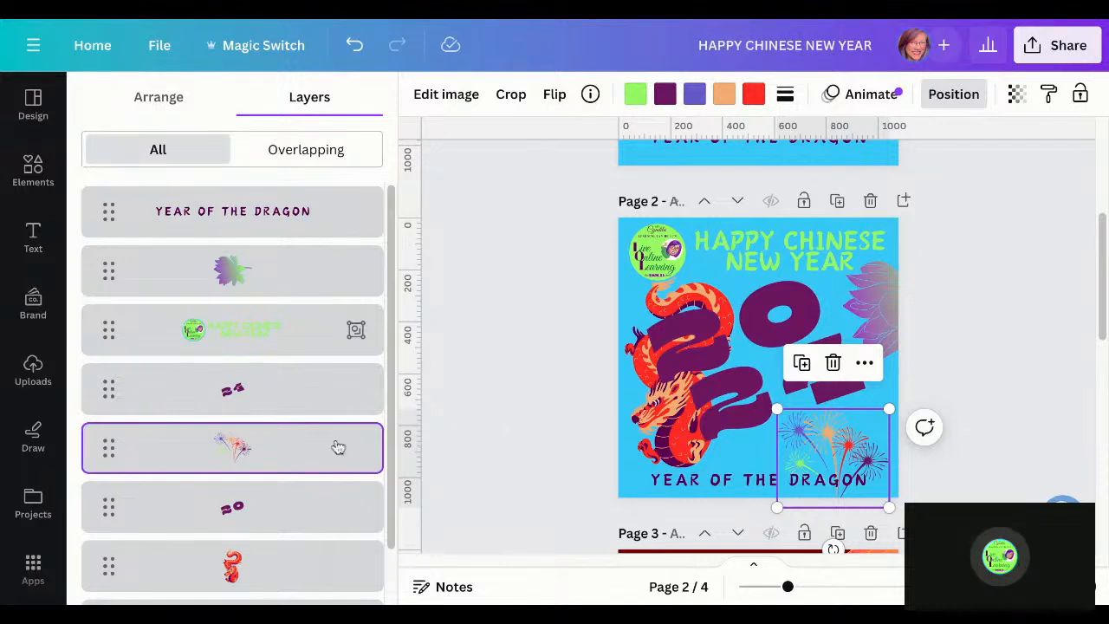
{"action": "scroll", "coordinate": [200, 445], "scroll_direction": "down", "scroll_amount": 1}
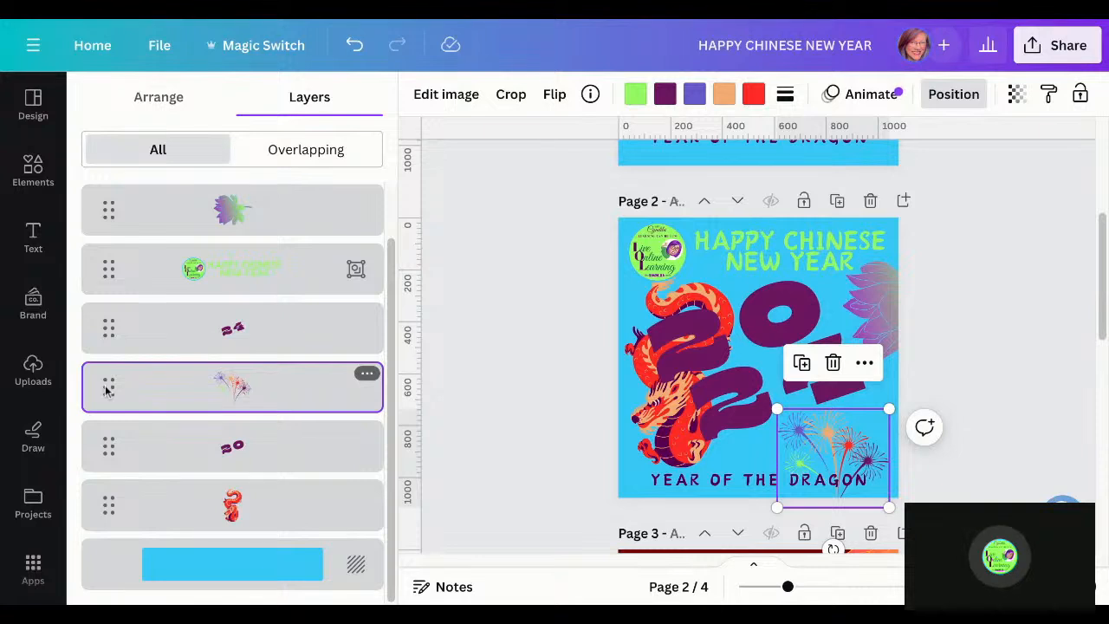
{"action": "left_click_drag", "start_coordinate": [232, 387], "coordinate": [116, 493]}
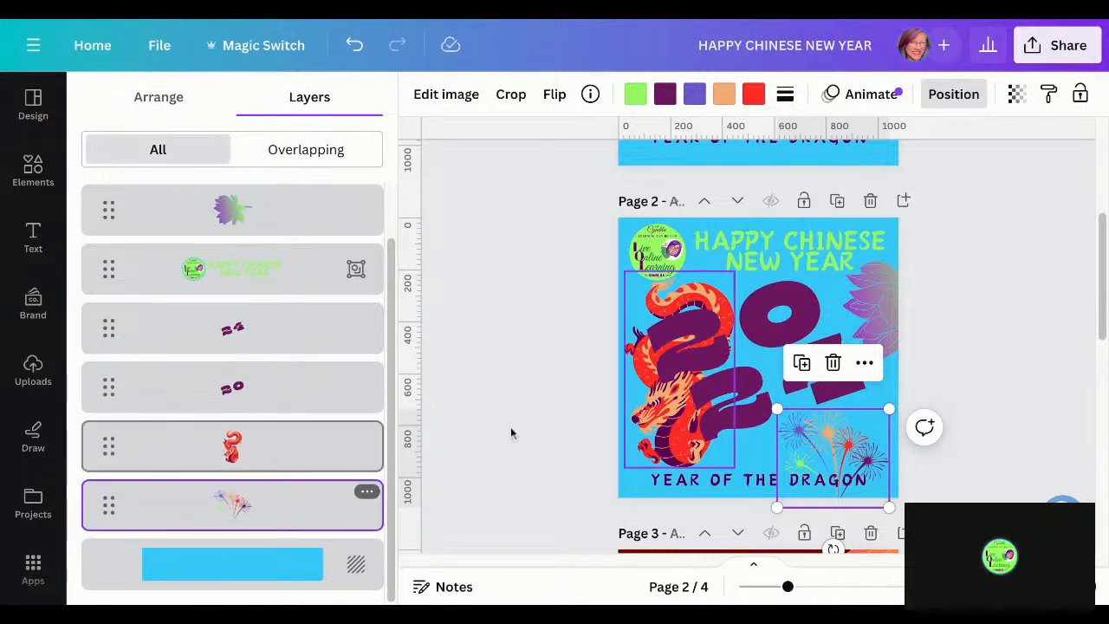
{"action": "left_click", "coordinate": [551, 462]}
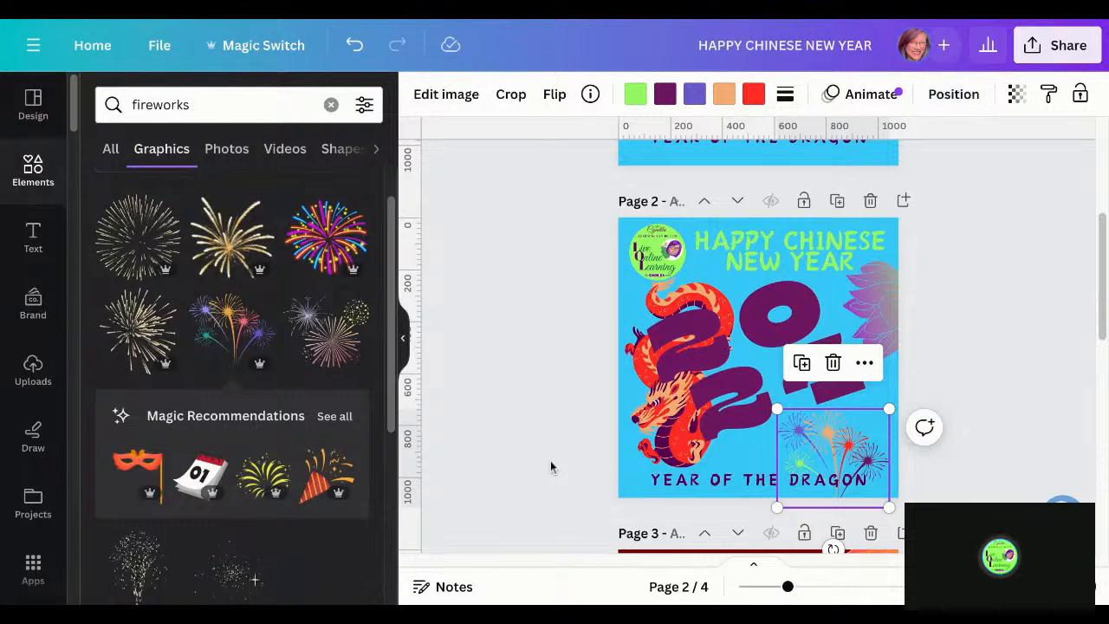
{"action": "left_click", "coordinate": [551, 462]}
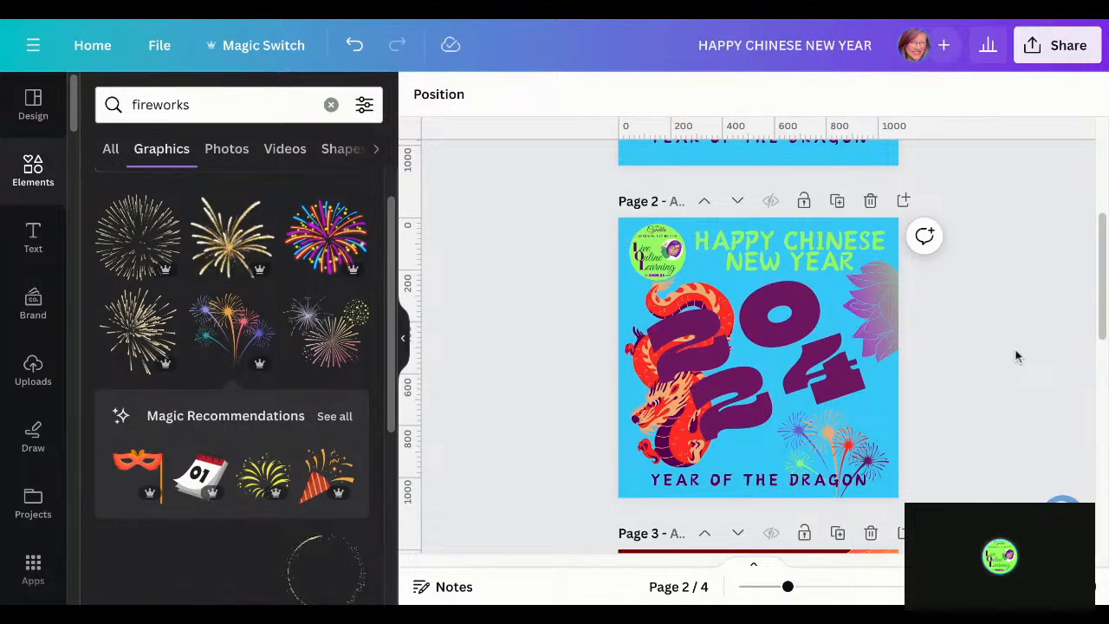
Review the blue designs on pages 1 and 2 and the dark red template designs on pages 3 and 4
{"action": "scroll", "coordinate": [1017, 357], "scroll_direction": "down", "scroll_amount": 1}
{"action": "scroll", "coordinate": [1017, 356], "scroll_direction": "up", "scroll_amount": 5}
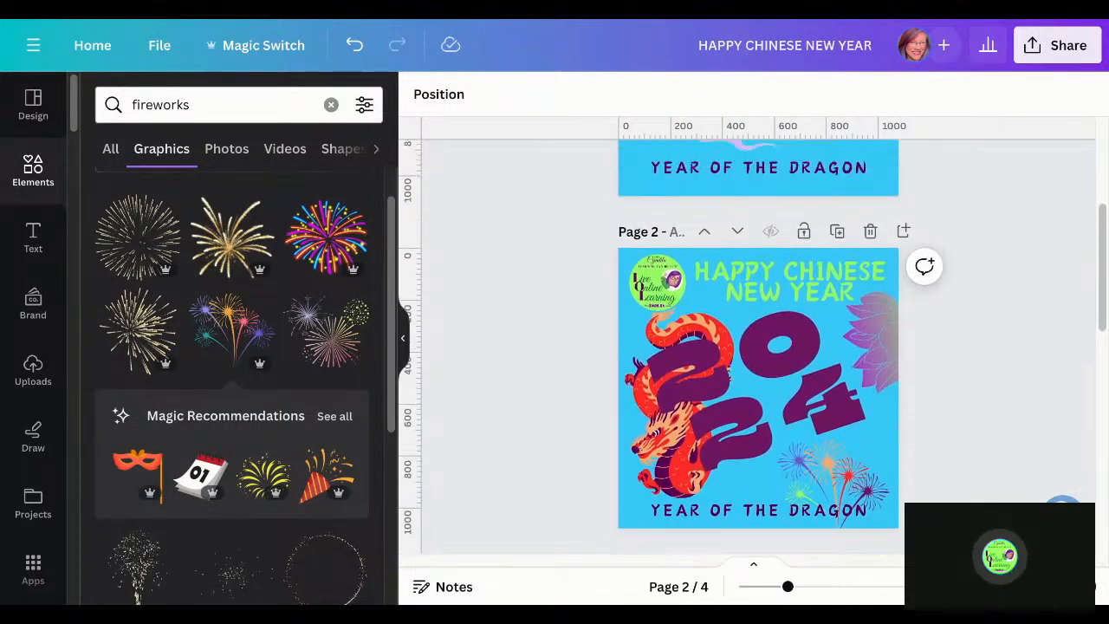
{"action": "scroll", "coordinate": [1017, 356], "scroll_direction": "down", "scroll_amount": 1}
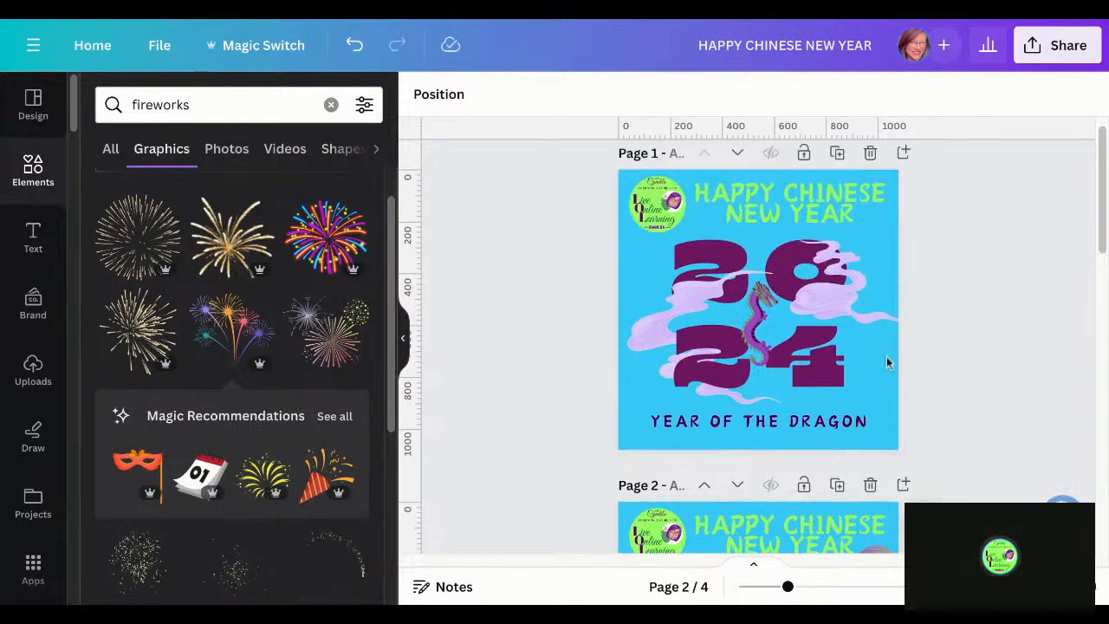
{"action": "scroll", "coordinate": [981, 425], "scroll_direction": "down", "scroll_amount": 4}
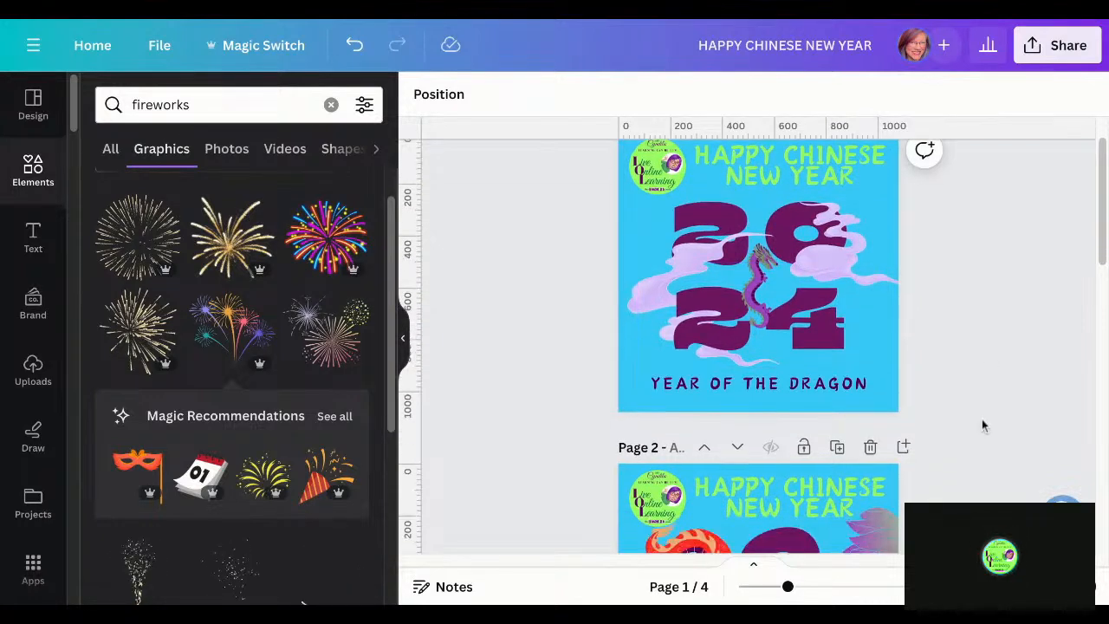
{"action": "scroll", "coordinate": [982, 419], "scroll_direction": "down", "scroll_amount": 1}
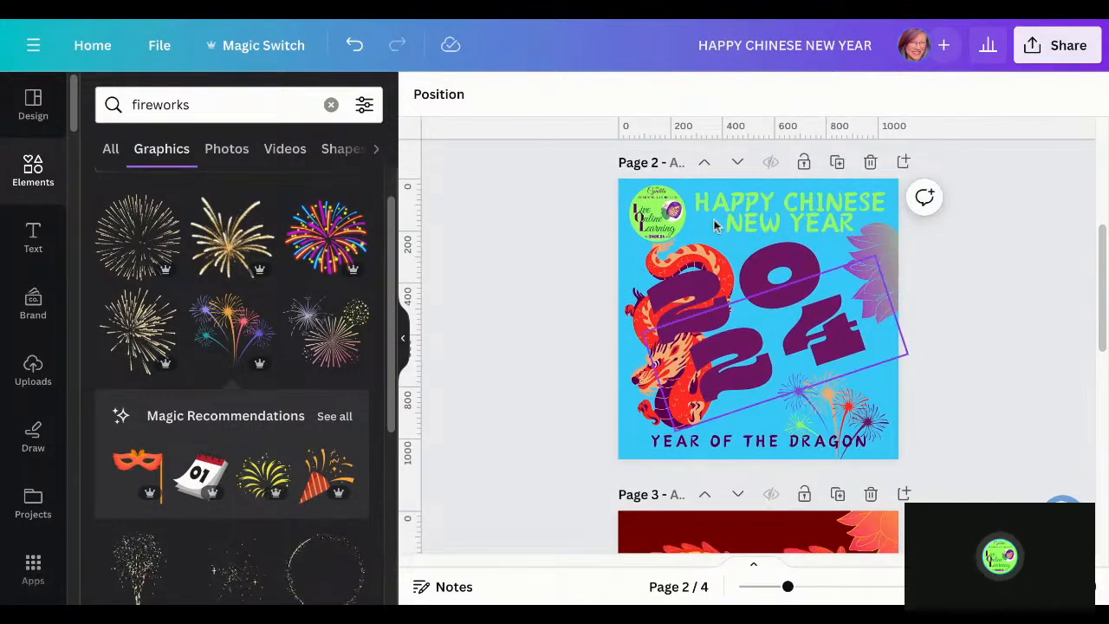
{"action": "scroll", "coordinate": [990, 410], "scroll_direction": "down", "scroll_amount": 5}
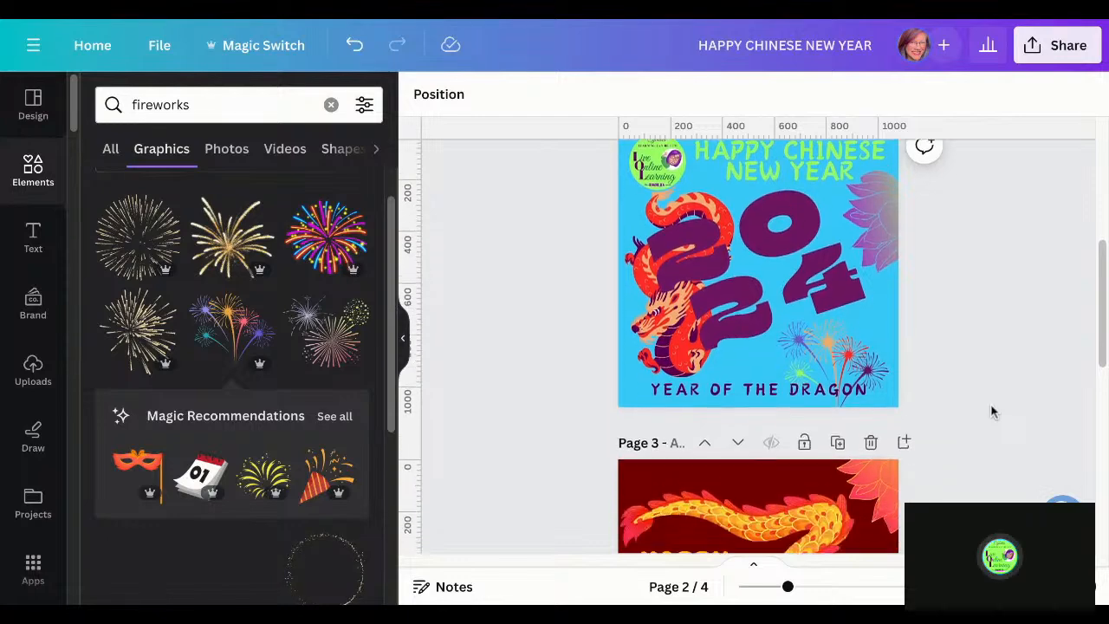
{"action": "scroll", "coordinate": [993, 412], "scroll_direction": "down", "scroll_amount": 2}
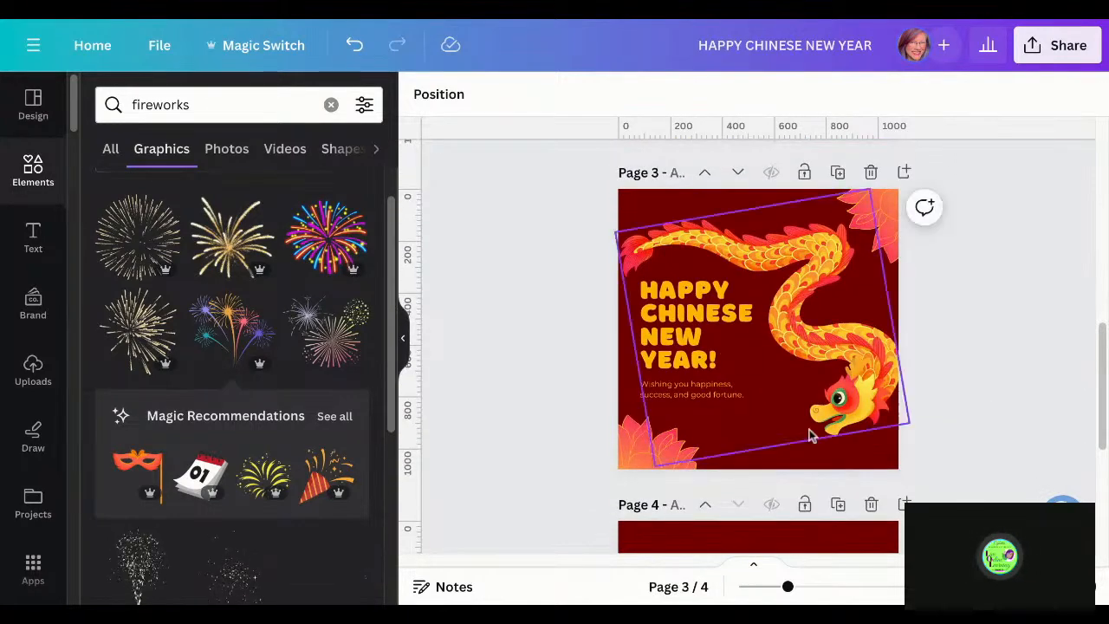
{"action": "scroll", "coordinate": [941, 466], "scroll_direction": "down", "scroll_amount": 2}
{"action": "scroll", "coordinate": [939, 464], "scroll_direction": "down", "scroll_amount": 3}
{"action": "scroll", "coordinate": [938, 464], "scroll_direction": "up", "scroll_amount": 5}
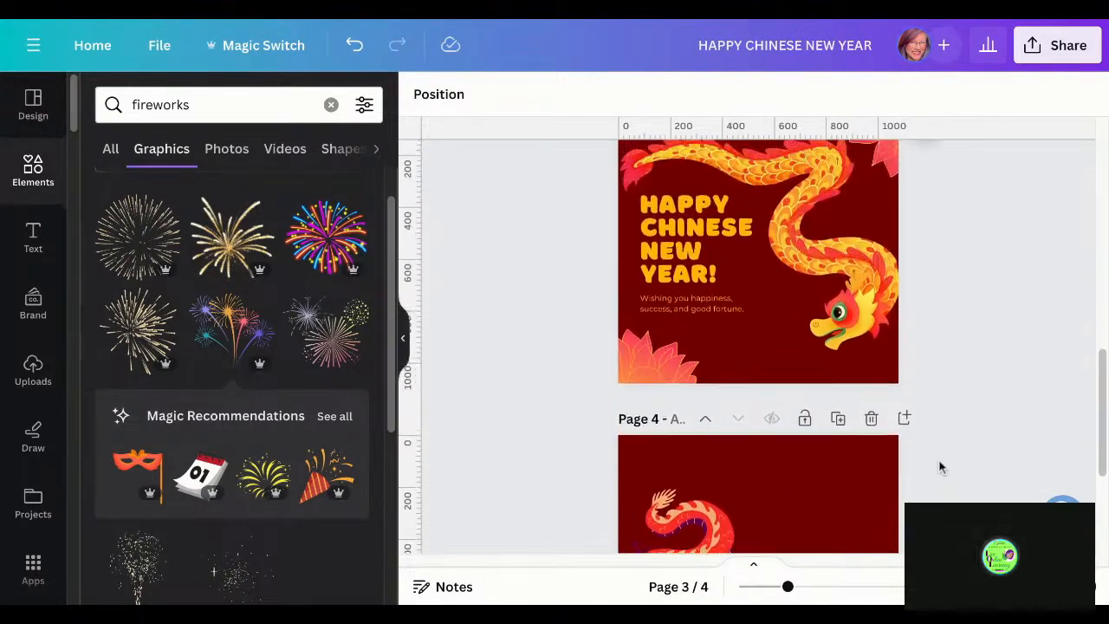
{"action": "scroll", "coordinate": [939, 464], "scroll_direction": "up", "scroll_amount": 1}
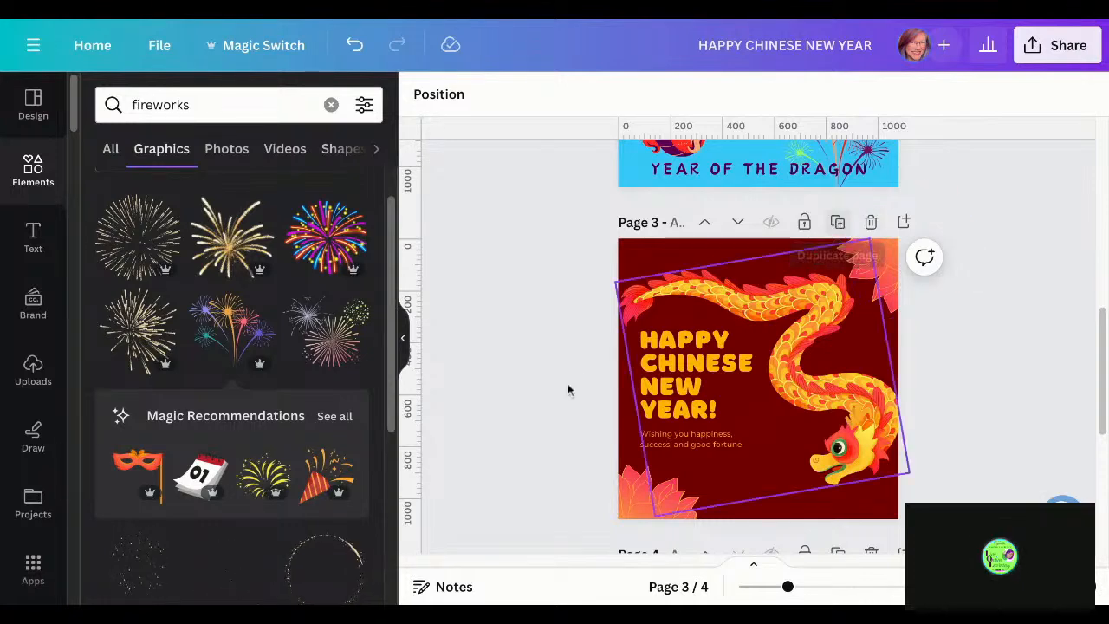
Search the graphics for "ground hog day"
{"action": "double_click", "coordinate": [208, 102]}
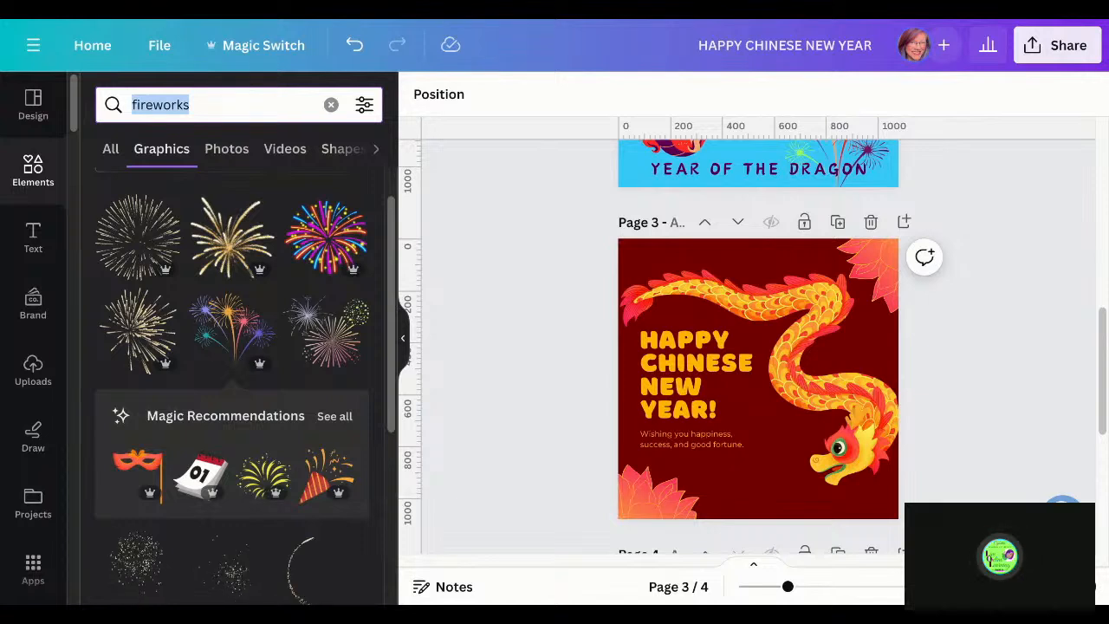
{"action": "type", "text": "ground"}
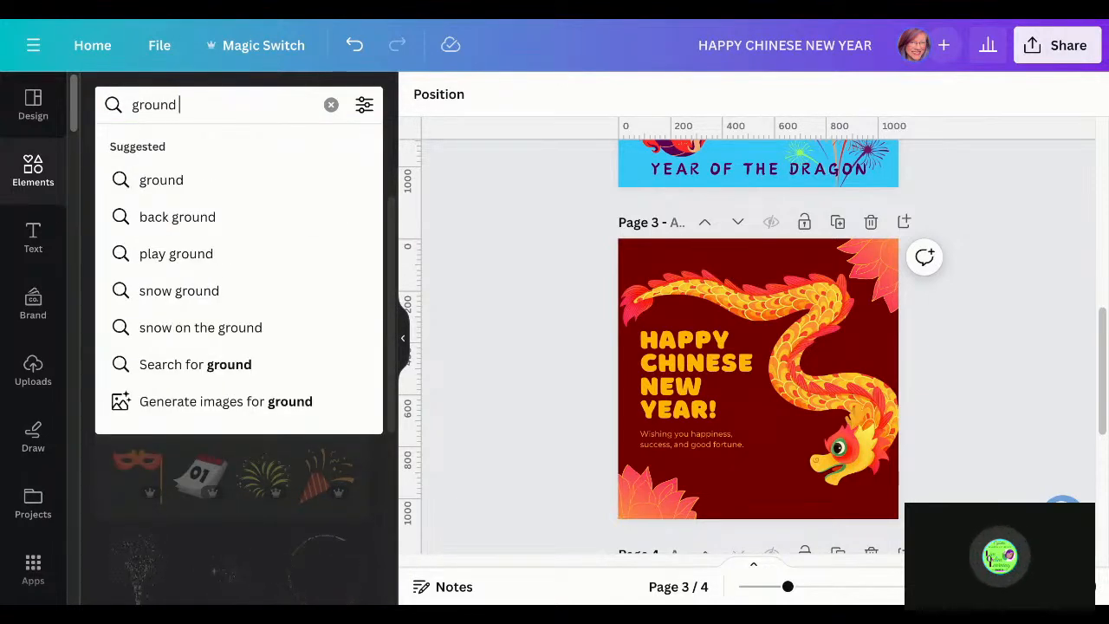
{"action": "type", "text": " hog"}
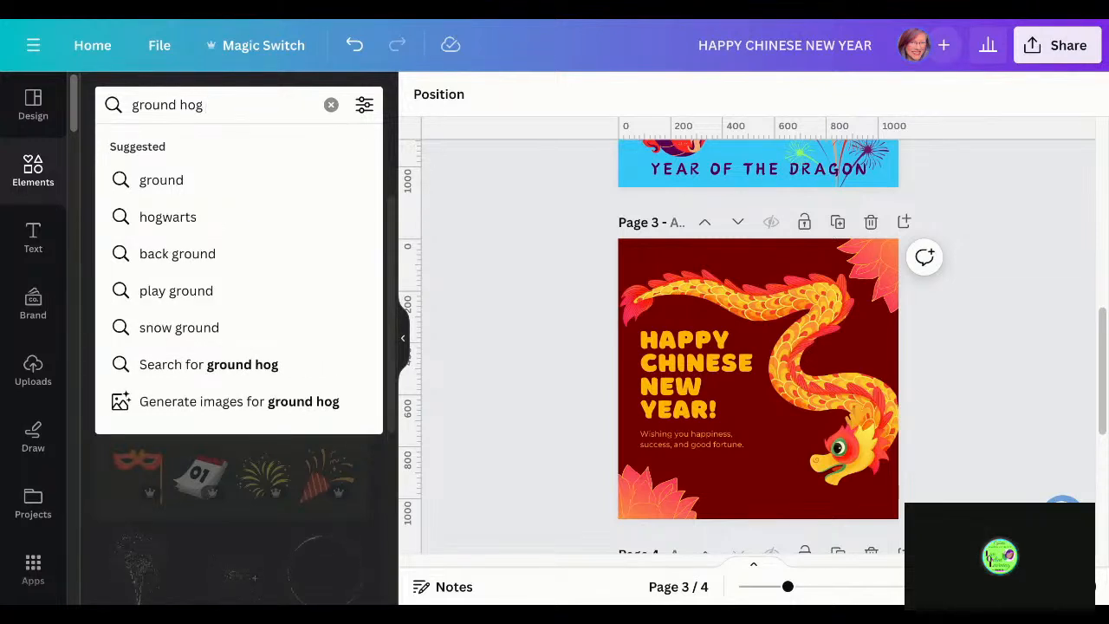
{"action": "type", "text": " day"}
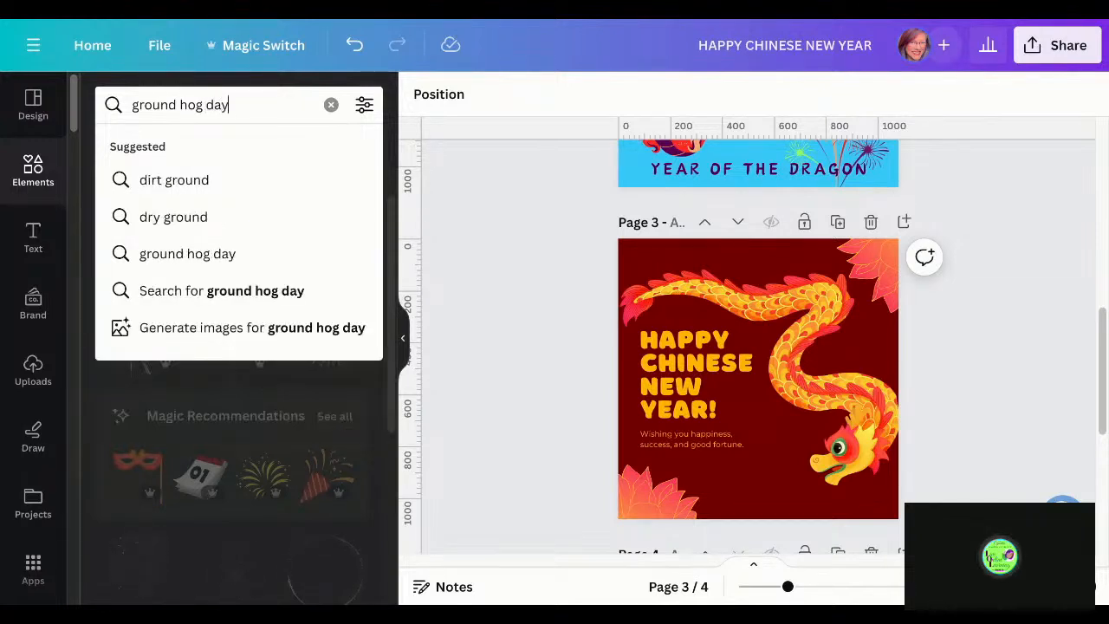
{"action": "key", "text": "Return"}
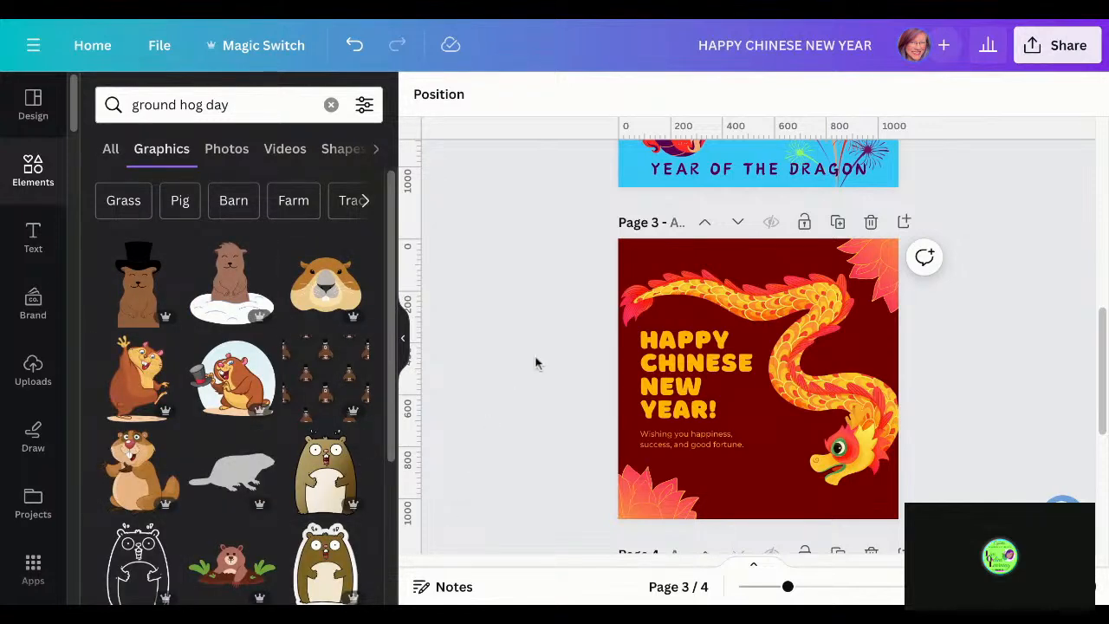
Change the page 3 heading to "HAPPY GROUND HOG DAY!" and widen its text box slightly so "HOG DAY!" fits on one line
{"action": "scroll", "coordinate": [536, 362], "scroll_direction": "up", "scroll_amount": 1}
{"action": "scroll", "coordinate": [537, 362], "scroll_direction": "down", "scroll_amount": 1}
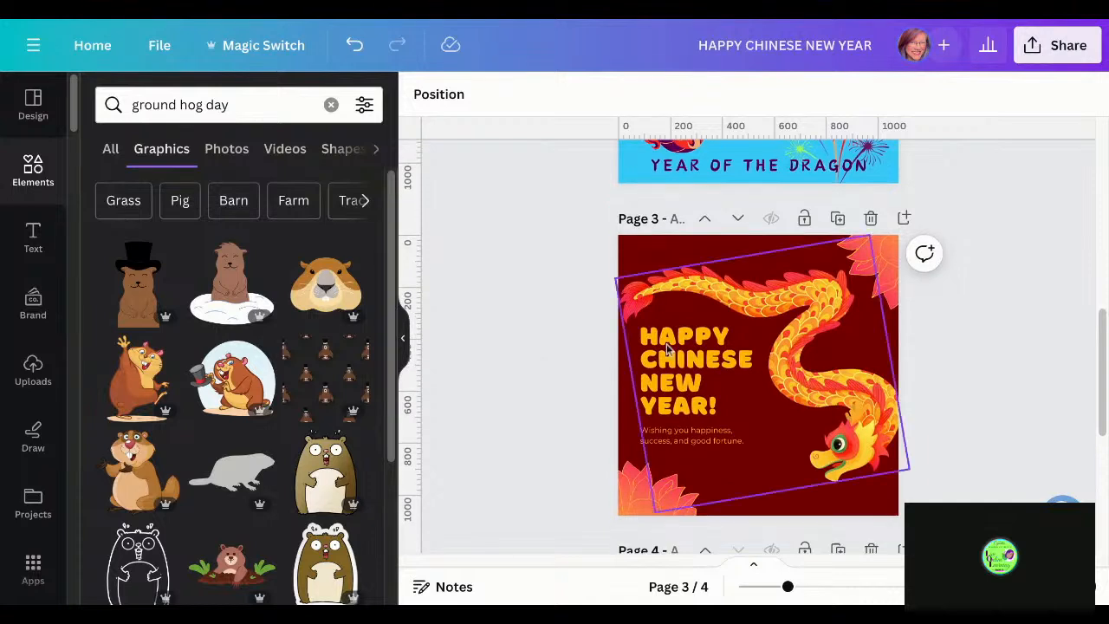
{"action": "left_click", "coordinate": [702, 368]}
{"action": "double_click", "coordinate": [702, 369]}
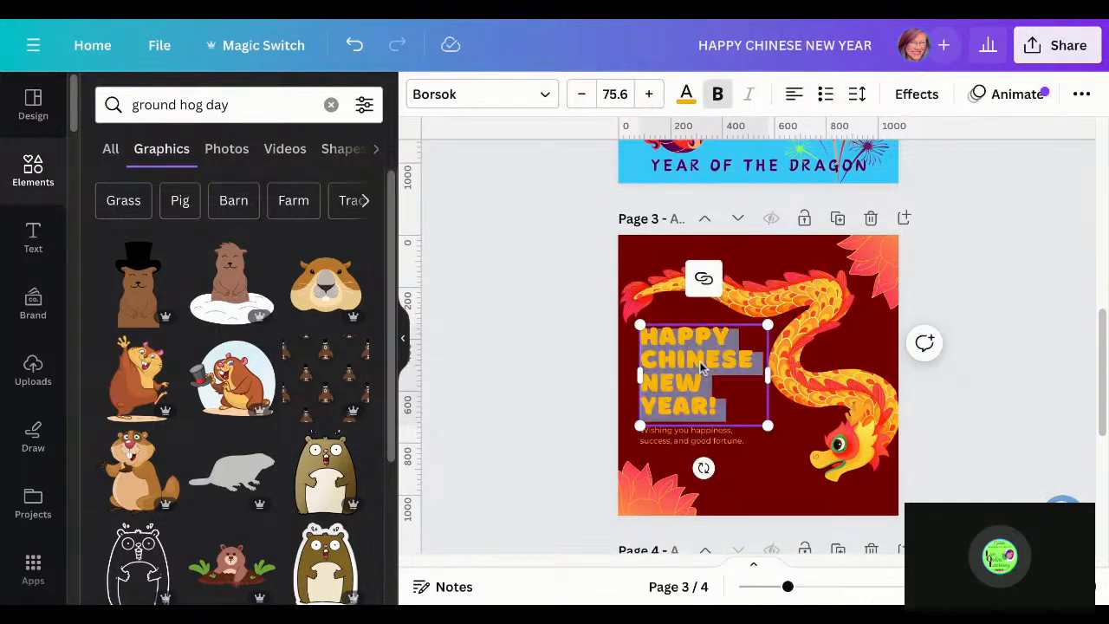
{"action": "left_click", "coordinate": [720, 404]}
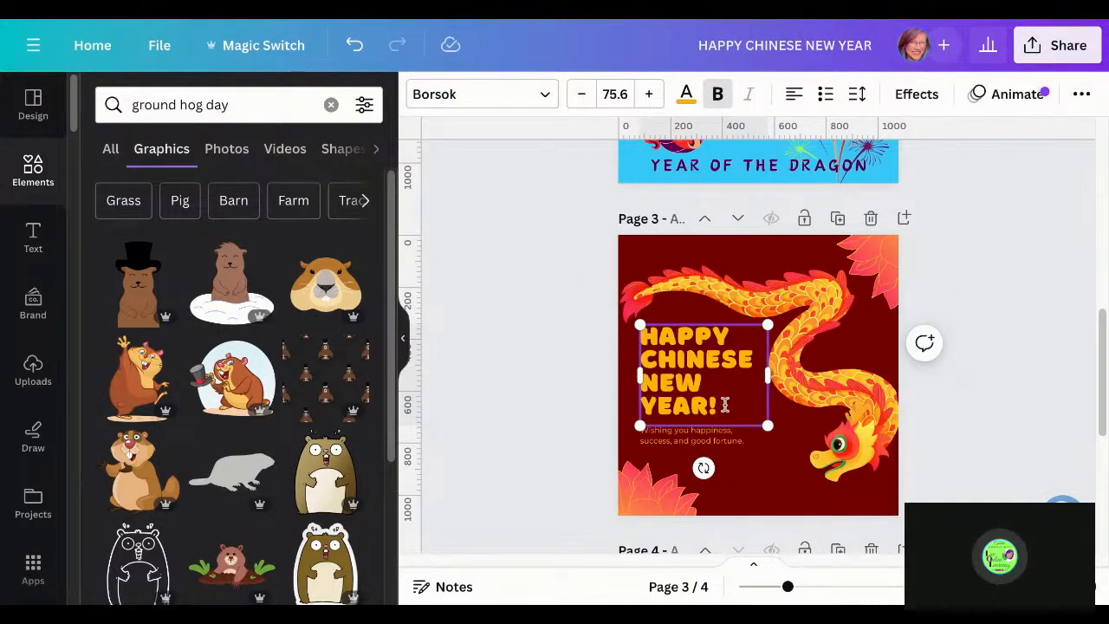
{"action": "key", "text": "shift+Left"}
{"action": "key", "text": "shift+Left"}
{"action": "key", "text": "shift+Left"}
{"action": "key", "text": "shift+Left"}
{"action": "key", "text": "shift+Left"}
{"action": "key", "text": "shift+Left"}
{"action": "key", "text": "shift+Left"}
{"action": "key", "text": "shift+Left"}
{"action": "key", "text": "shift+Left"}
{"action": "key", "text": "shift+Left"}
{"action": "key", "text": "shift+Left"}
{"action": "key", "text": "shift+Left"}
{"action": "key", "text": "shift+Left"}
{"action": "key", "text": "shift+Left"}
{"action": "key", "text": "shift+Left"}
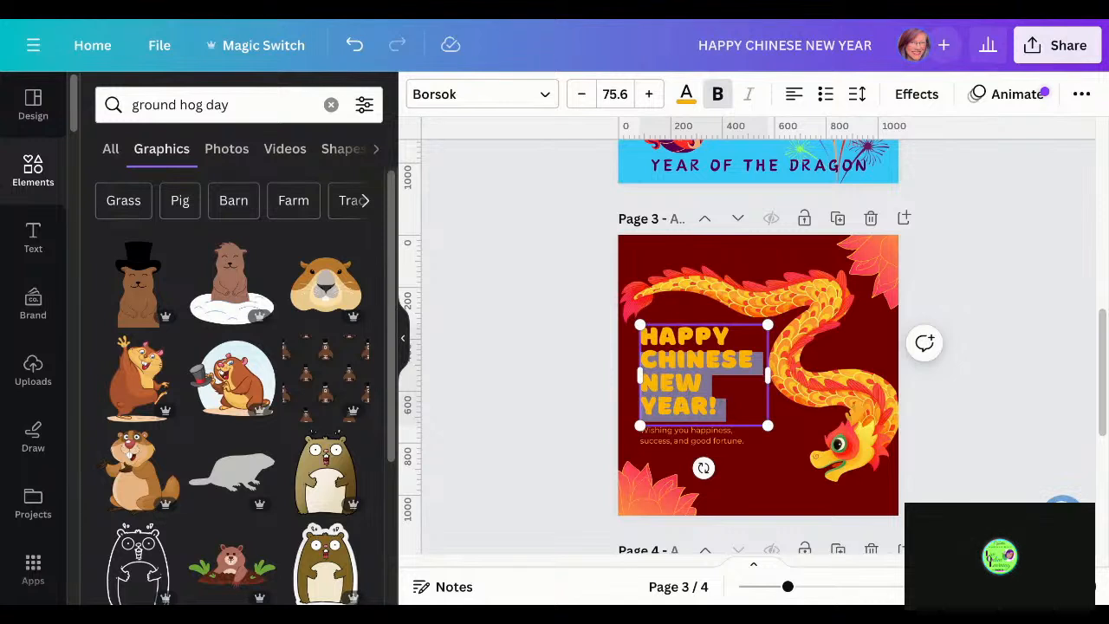
{"action": "type", "text": "GROUND"}
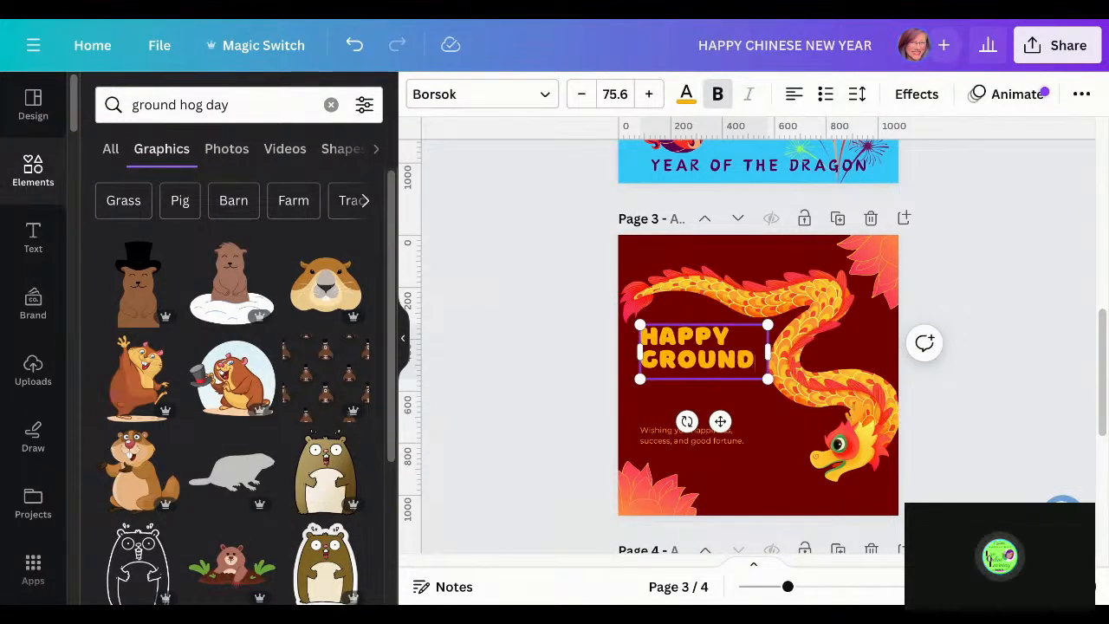
{"action": "type", "text": " HOG "}
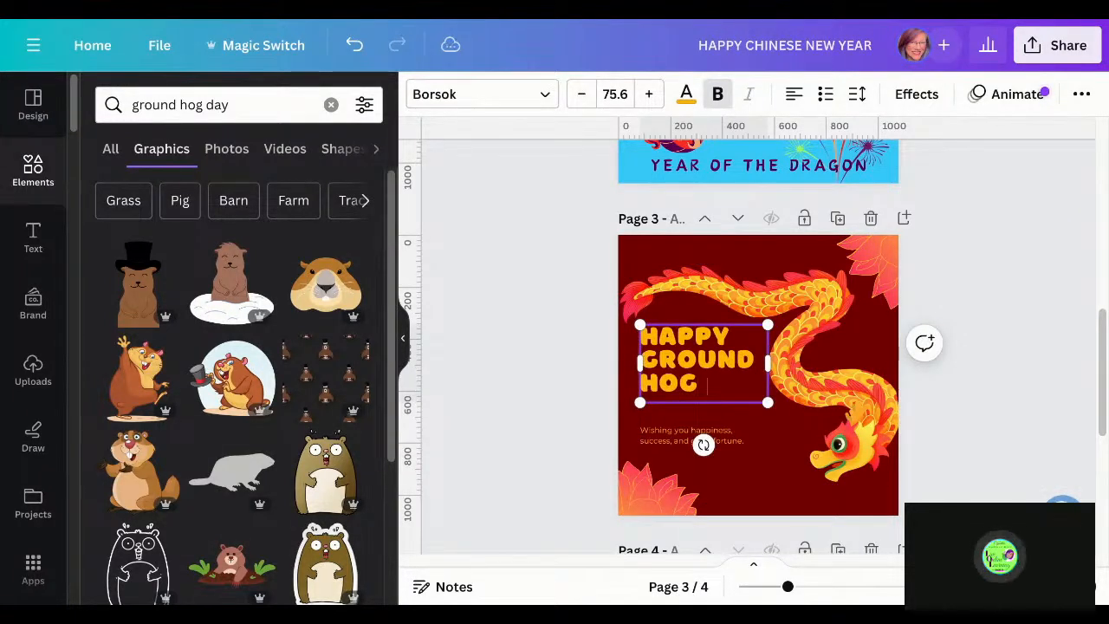
{"action": "type", "text": "DAY!"}
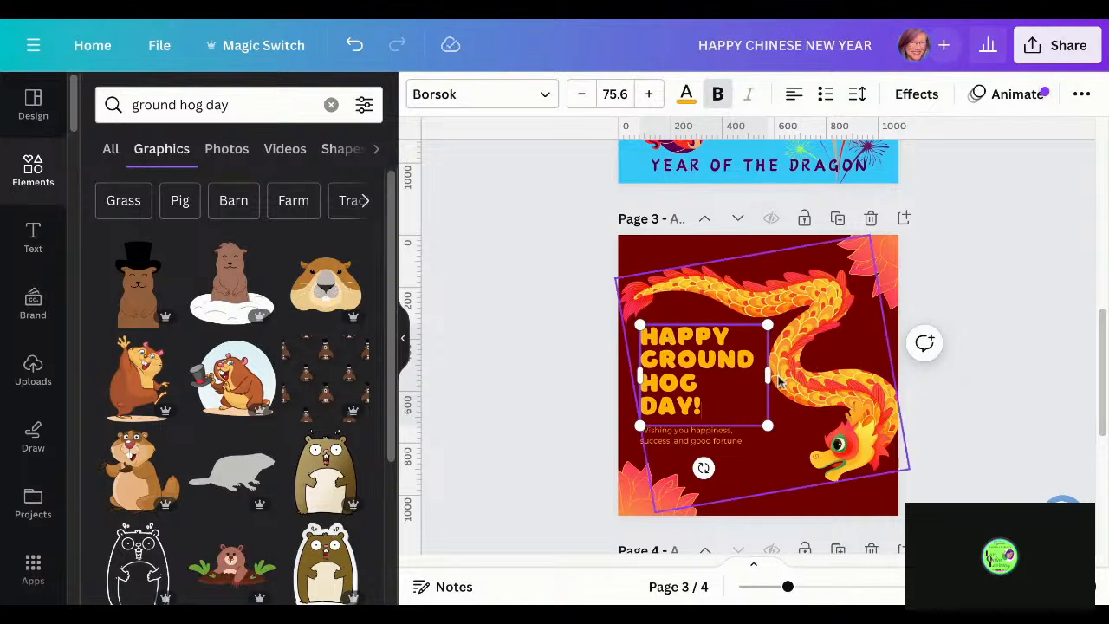
{"action": "left_click_drag", "start_coordinate": [769, 375], "coordinate": [774, 366]}
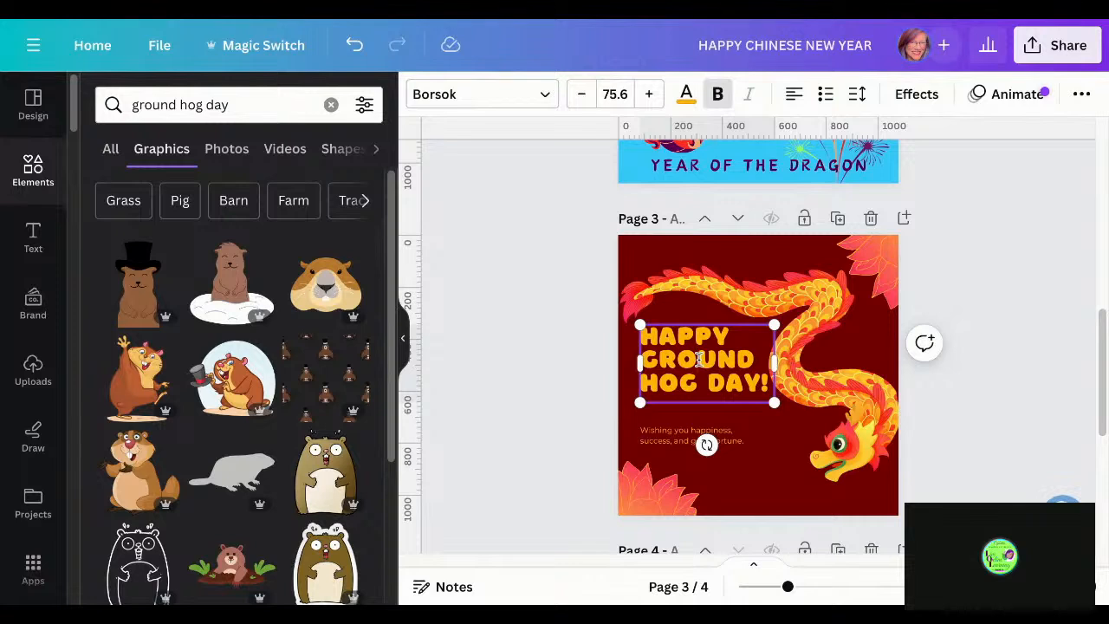
{"action": "left_click", "coordinate": [554, 361]}
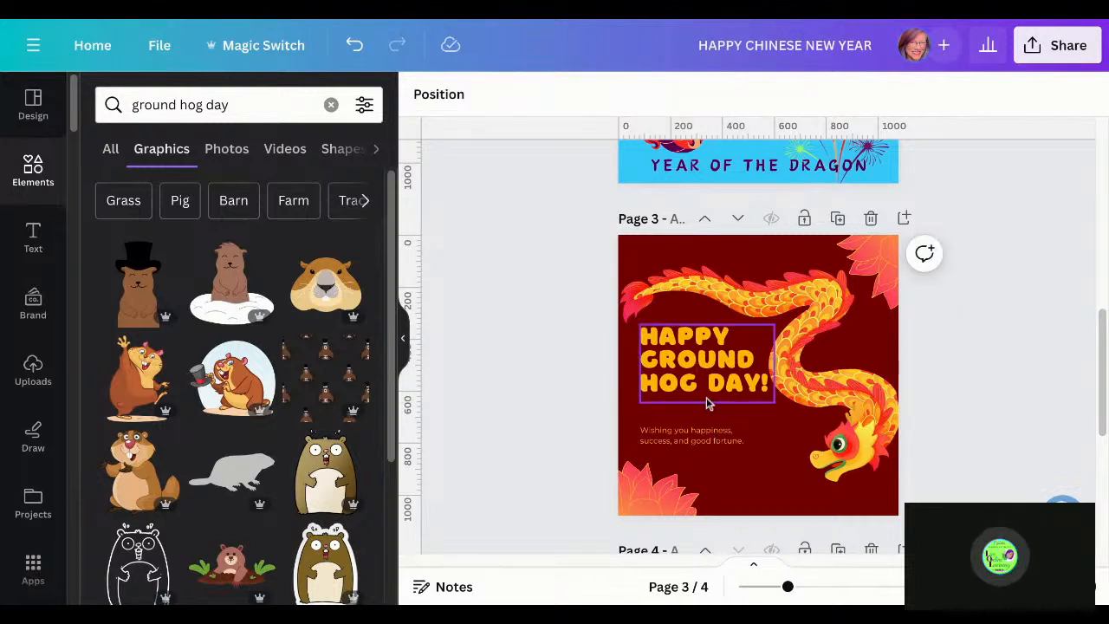
Change the font of the page 3 heading to Brixton Sans from the Live Online Learning brand fonts
{"action": "left_click", "coordinate": [721, 374]}
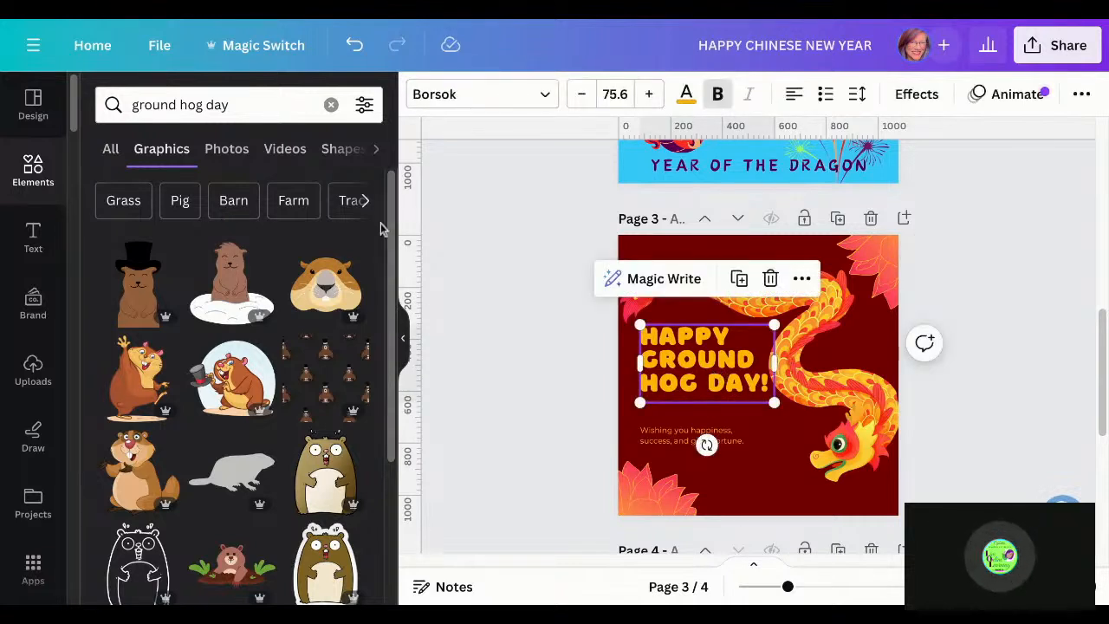
{"action": "left_click", "coordinate": [33, 243]}
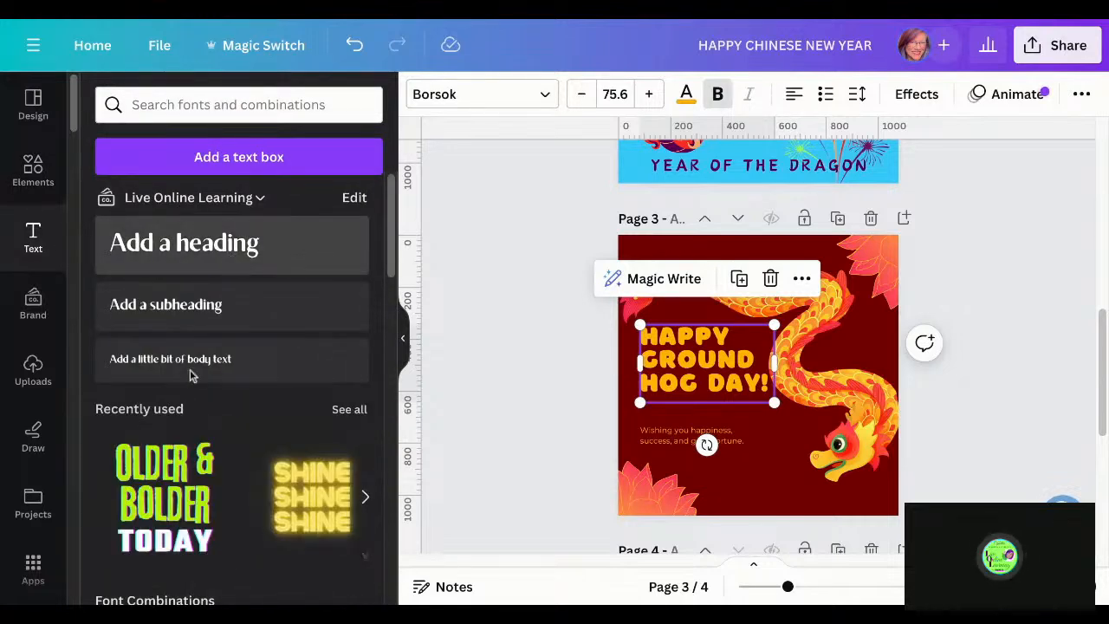
{"action": "left_click", "coordinate": [498, 103]}
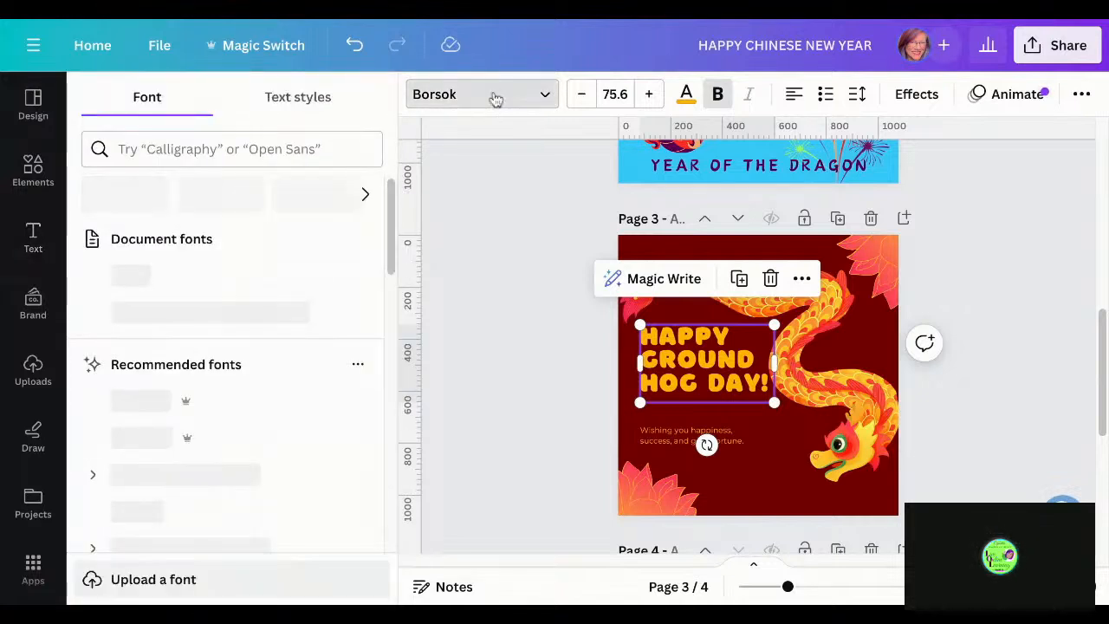
{"action": "scroll", "coordinate": [280, 285], "scroll_direction": "down", "scroll_amount": 3}
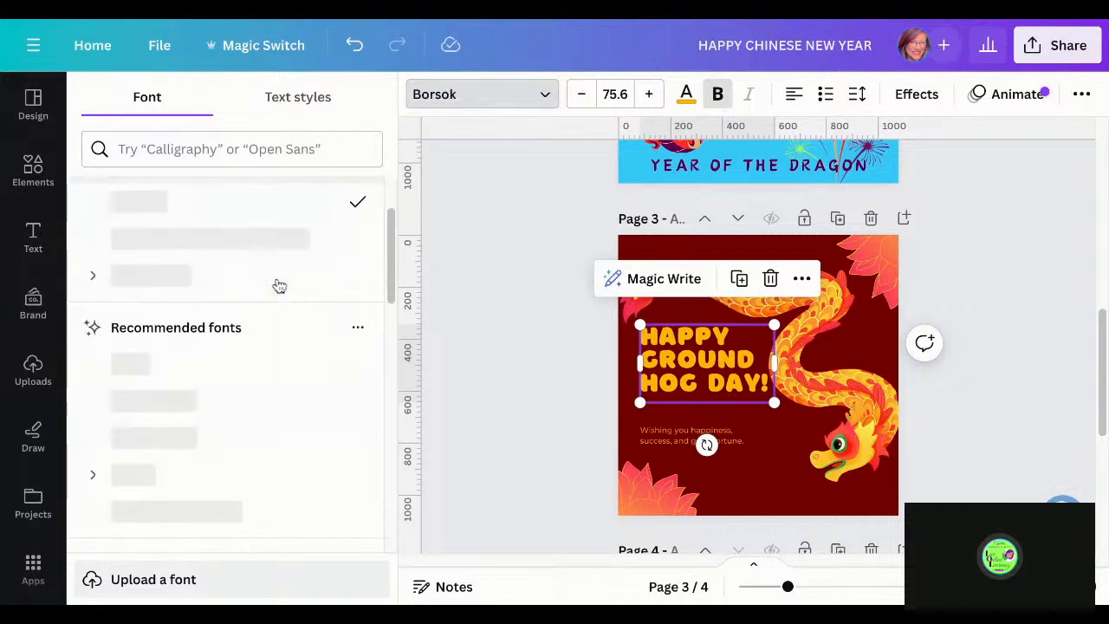
{"action": "scroll", "coordinate": [229, 364], "scroll_direction": "down", "scroll_amount": 4}
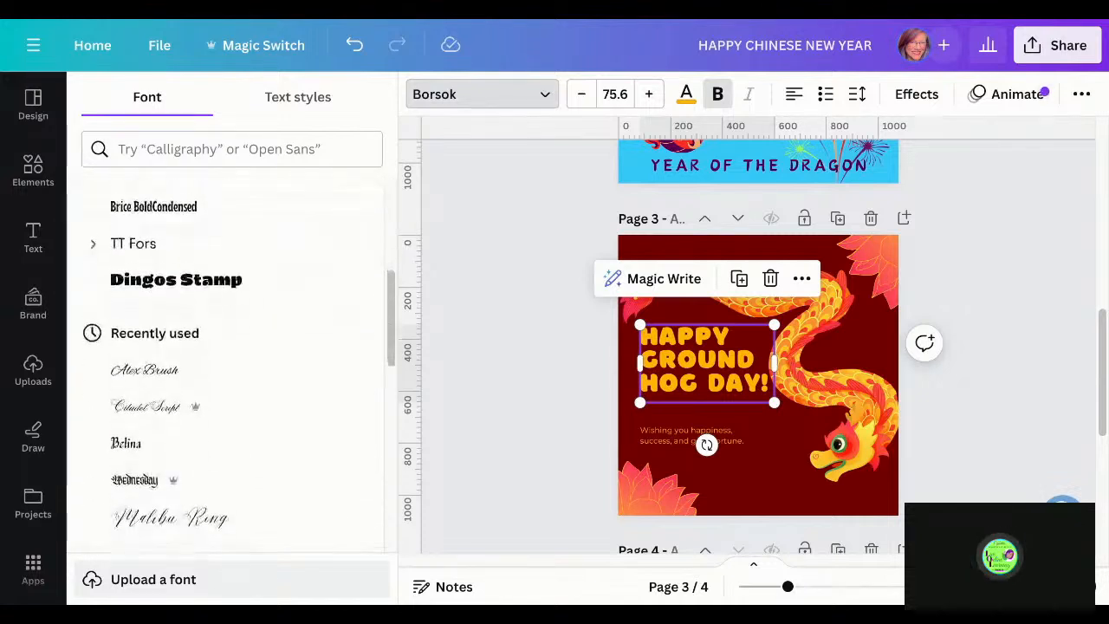
{"action": "scroll", "coordinate": [228, 307], "scroll_direction": "down", "scroll_amount": 3}
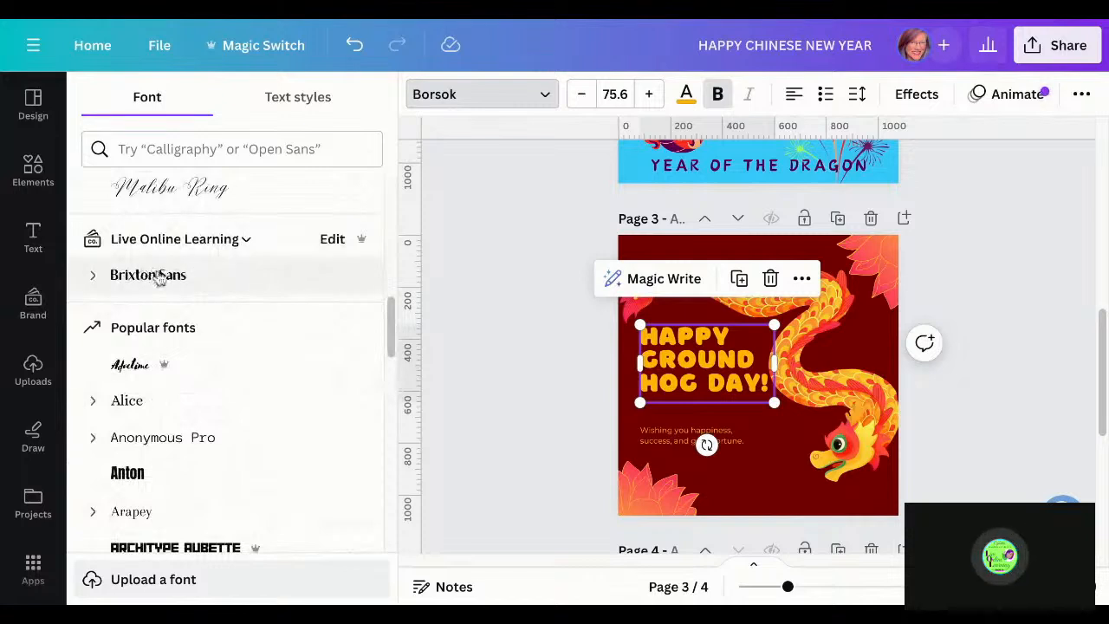
{"action": "left_click", "coordinate": [159, 278]}
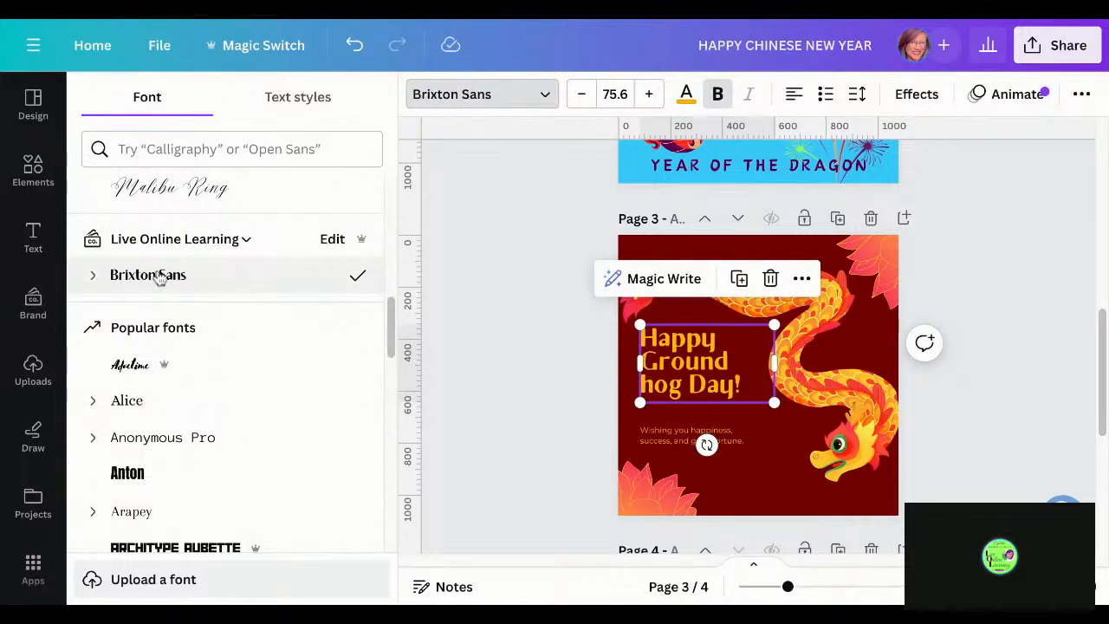
Capitalise "hog" in the page 3 heading so its last line reads "Hog Day!"
{"action": "double_click", "coordinate": [656, 390]}
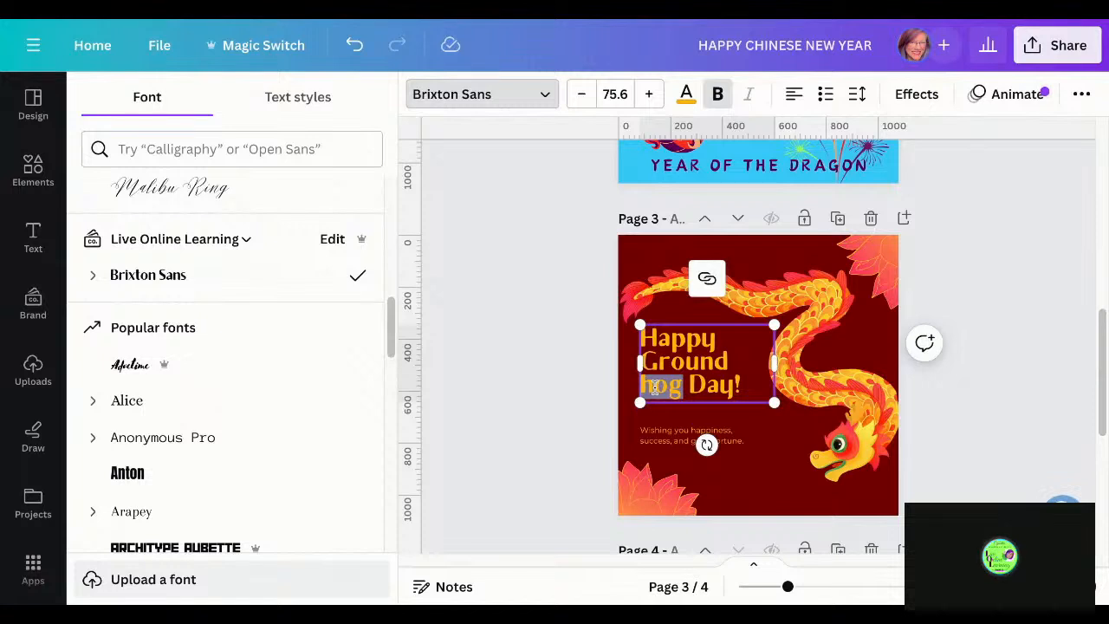
{"action": "left_click", "coordinate": [656, 390]}
{"action": "key", "text": "BackSpace"}
{"action": "type", "text": "H"}
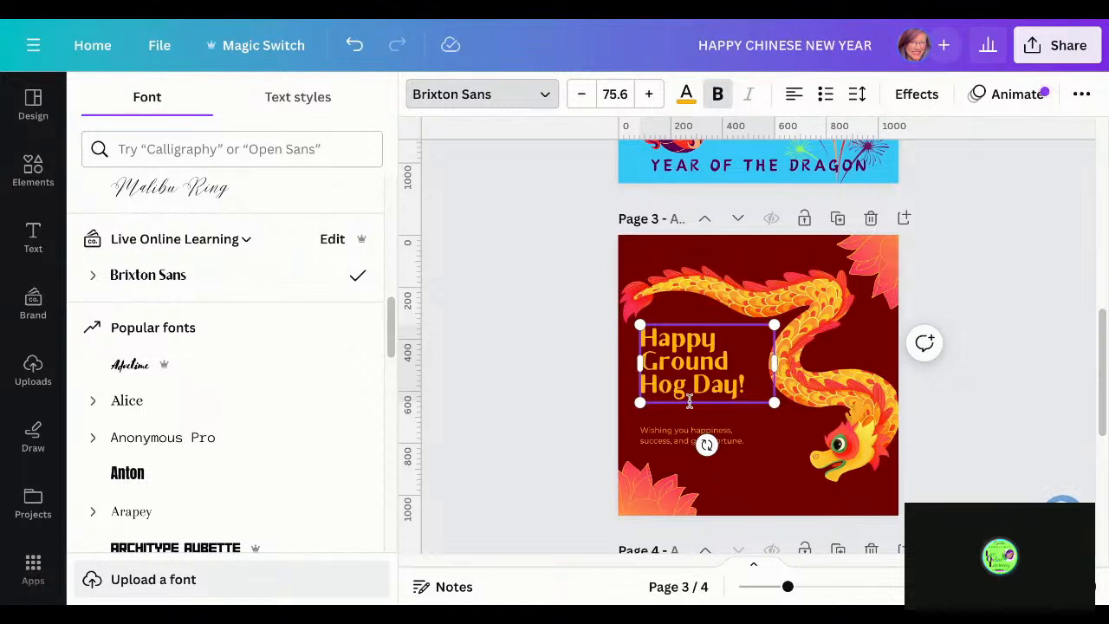
Delete the dragon from page 3 and browse the ground hog day graphics and photos for a replacement
{"action": "left_click", "coordinate": [867, 405]}
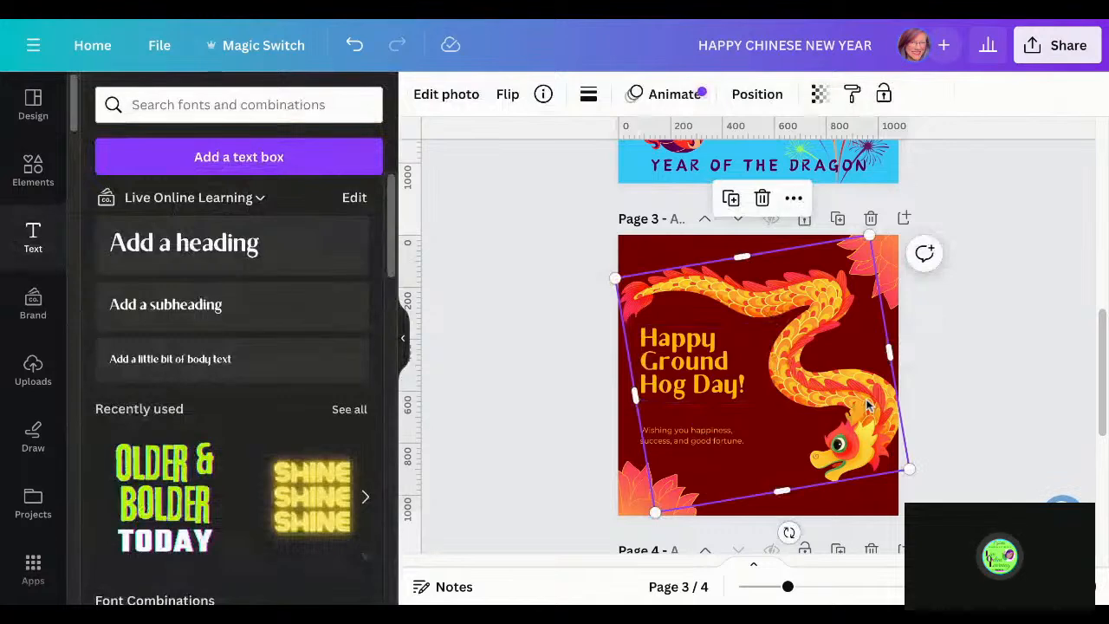
{"action": "key", "text": "Delete"}
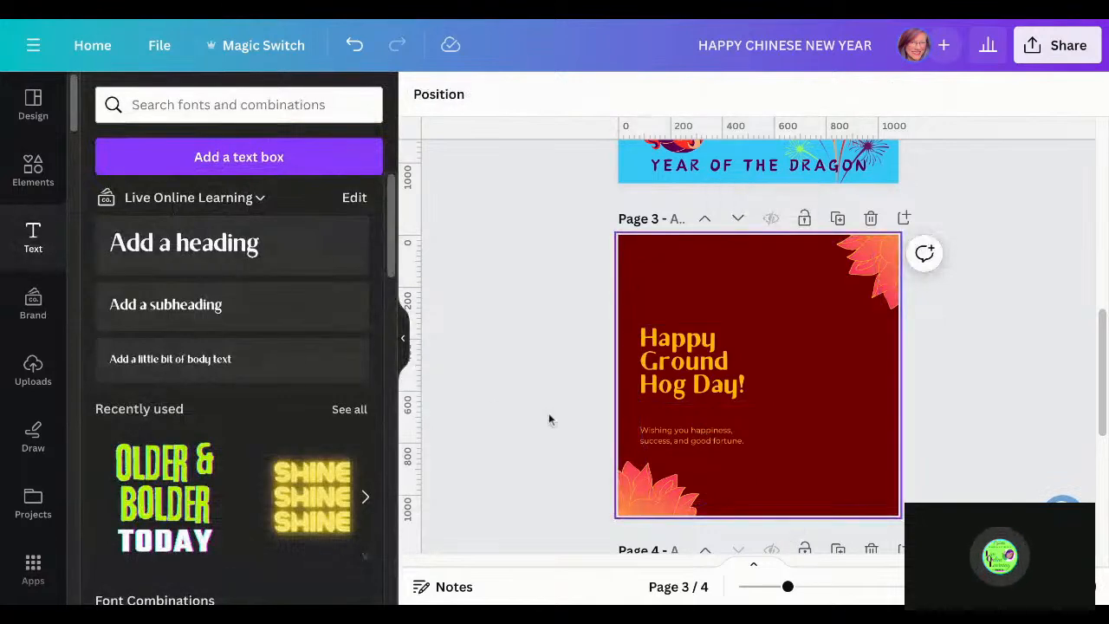
{"action": "left_click", "coordinate": [32, 171]}
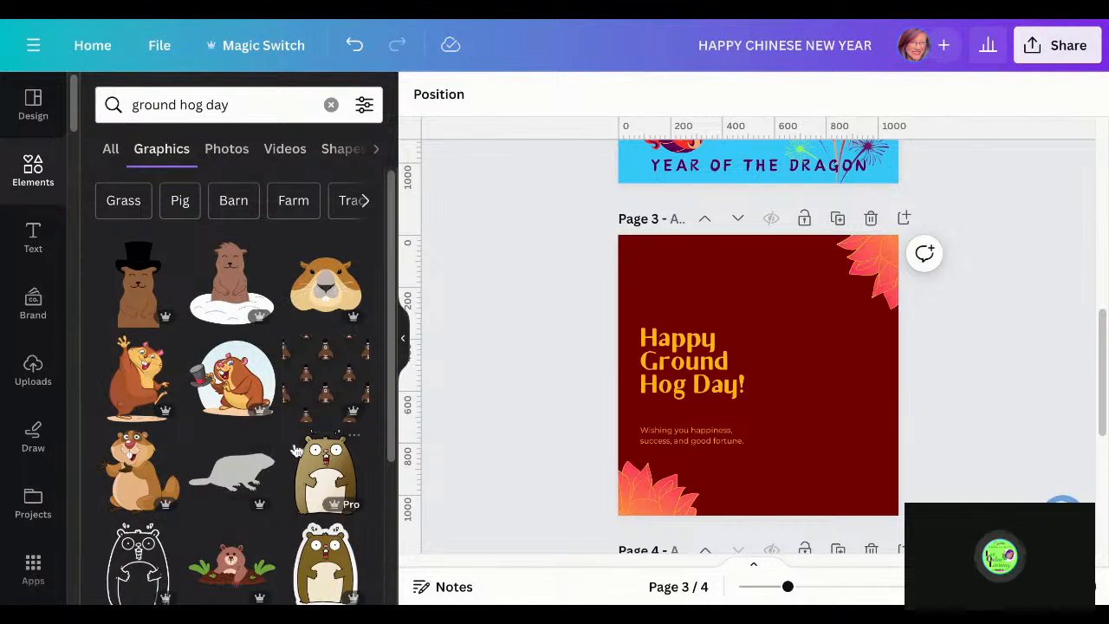
{"action": "scroll", "coordinate": [297, 450], "scroll_direction": "down", "scroll_amount": 2}
{"action": "scroll", "coordinate": [296, 451], "scroll_direction": "down", "scroll_amount": 3}
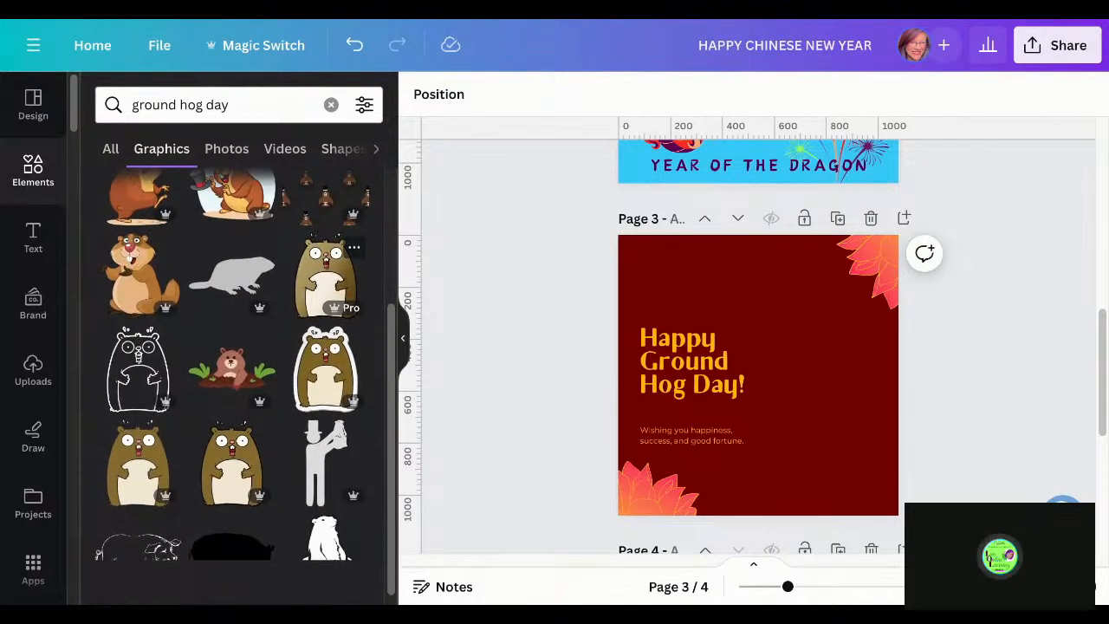
{"action": "scroll", "coordinate": [296, 451], "scroll_direction": "up", "scroll_amount": 5}
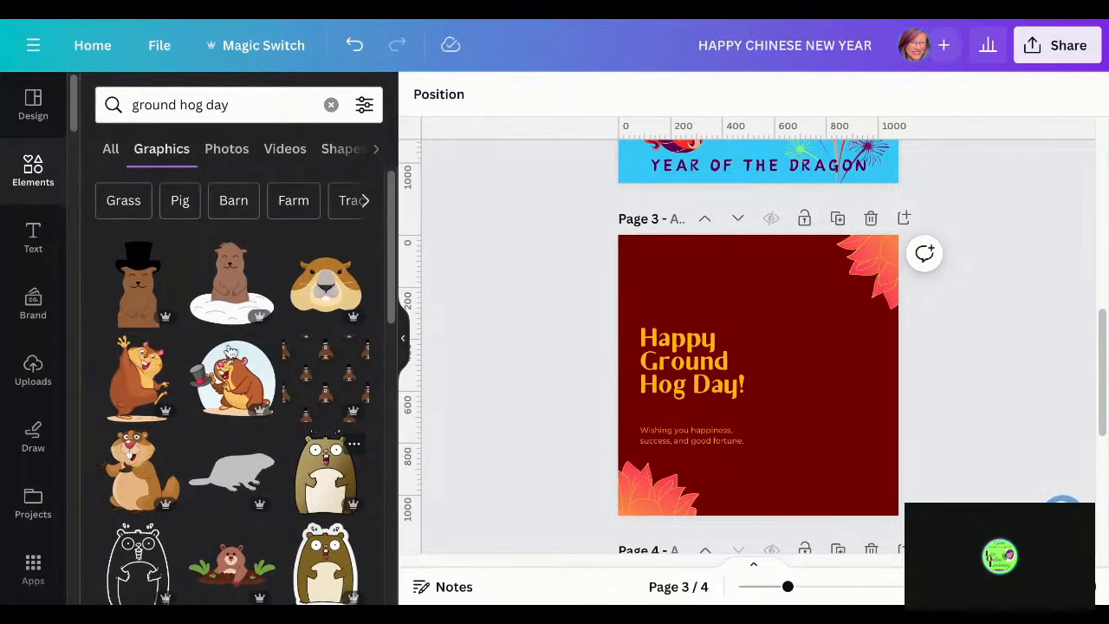
{"action": "left_click", "coordinate": [227, 150]}
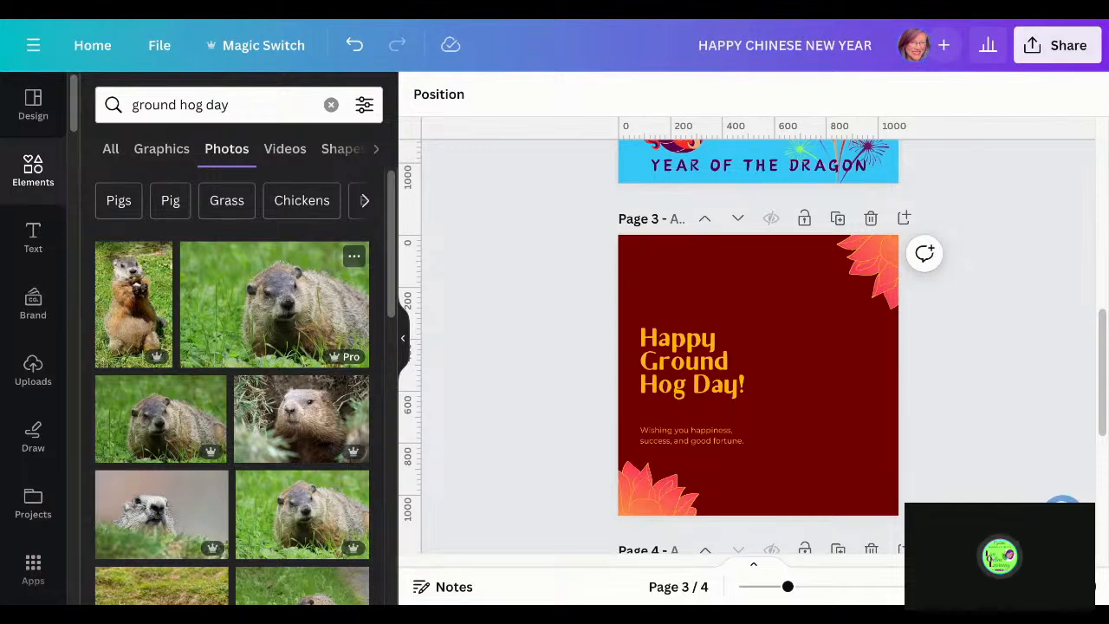
{"action": "left_click", "coordinate": [274, 303]}
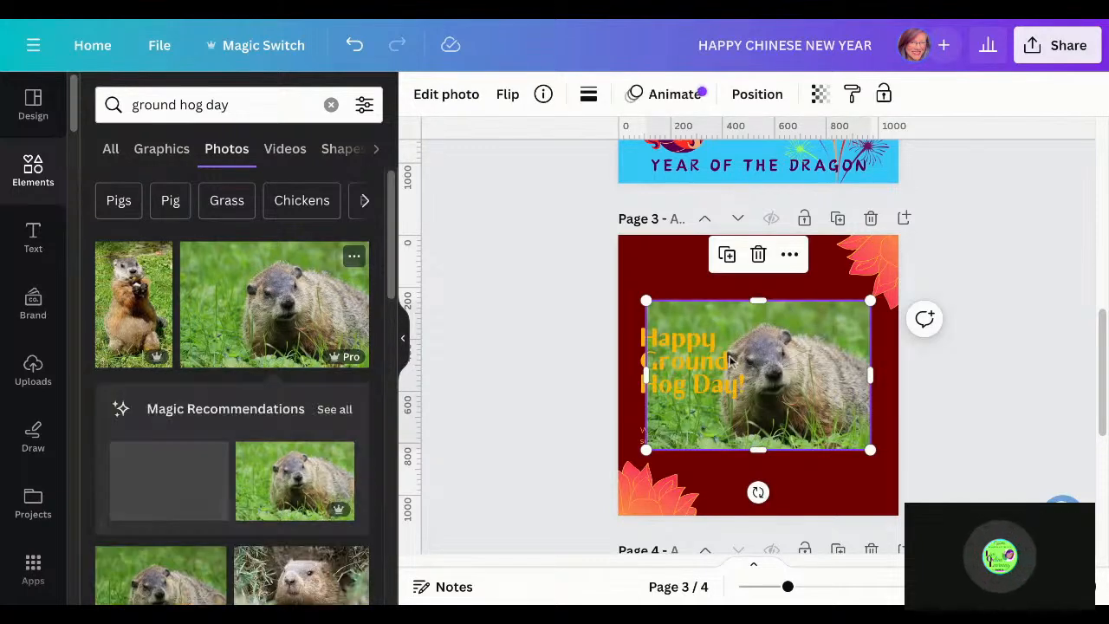
{"action": "left_click_drag", "start_coordinate": [794, 378], "coordinate": [862, 438]}
{"action": "key", "text": "Delete"}
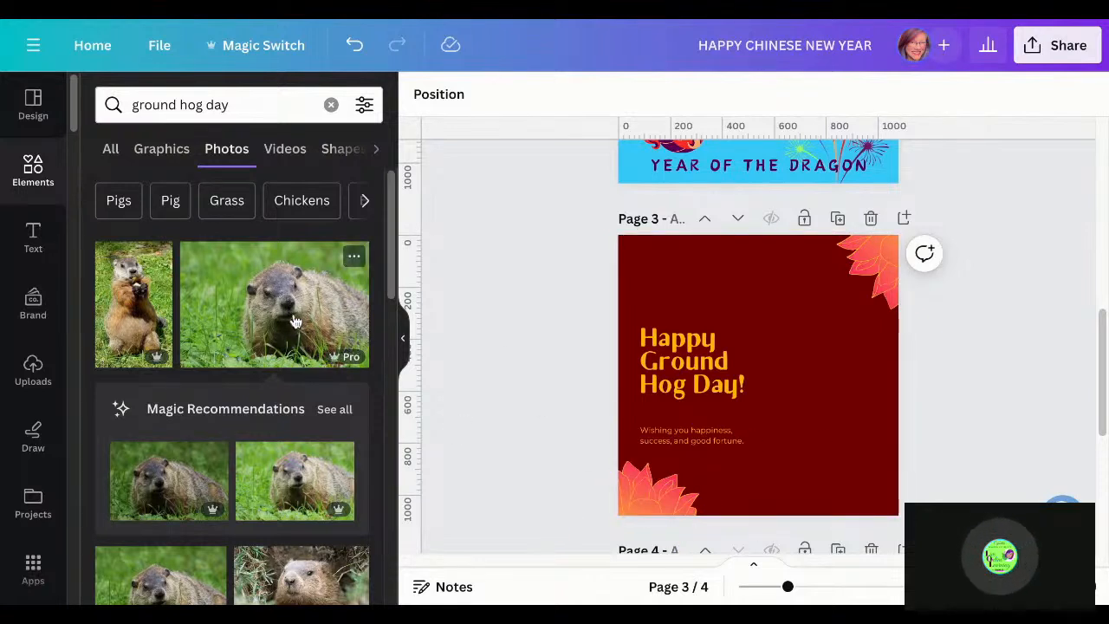
Fill page 3 with the photo of the ground hog in grass and shift the image to the right within its square crop
{"action": "left_click_drag", "start_coordinate": [295, 321], "coordinate": [677, 323]}
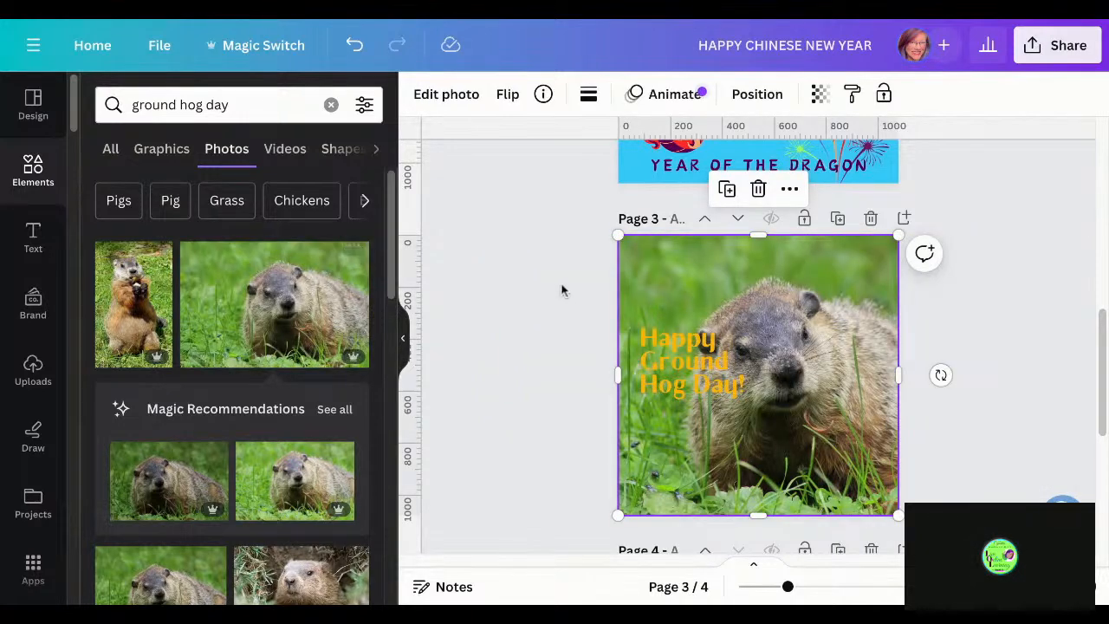
{"action": "double_click", "coordinate": [751, 265]}
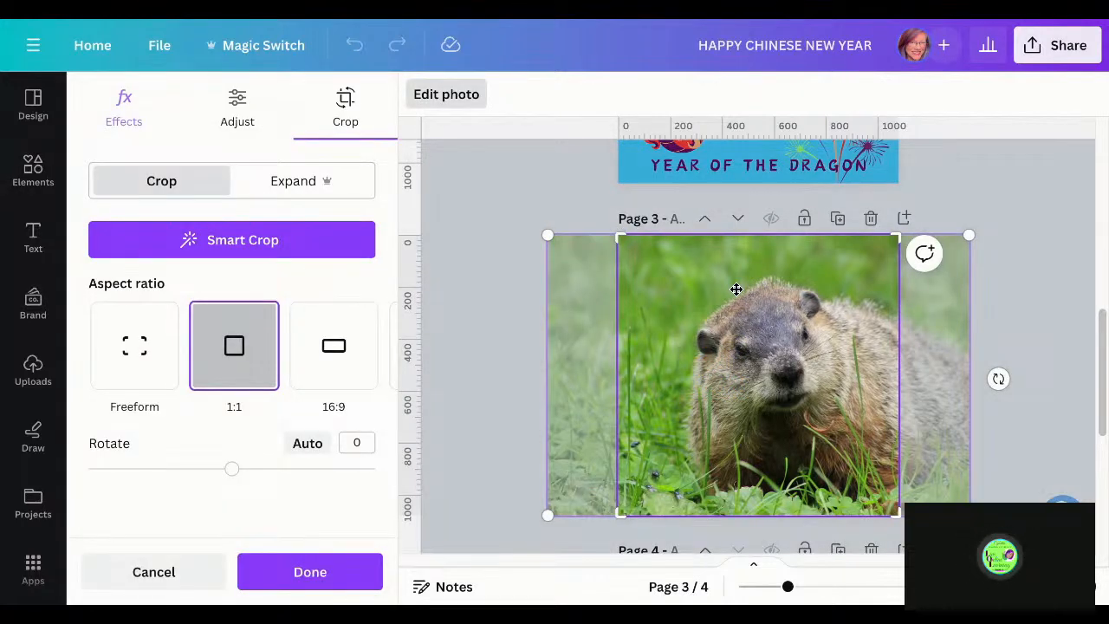
{"action": "left_click_drag", "start_coordinate": [734, 289], "coordinate": [760, 289]}
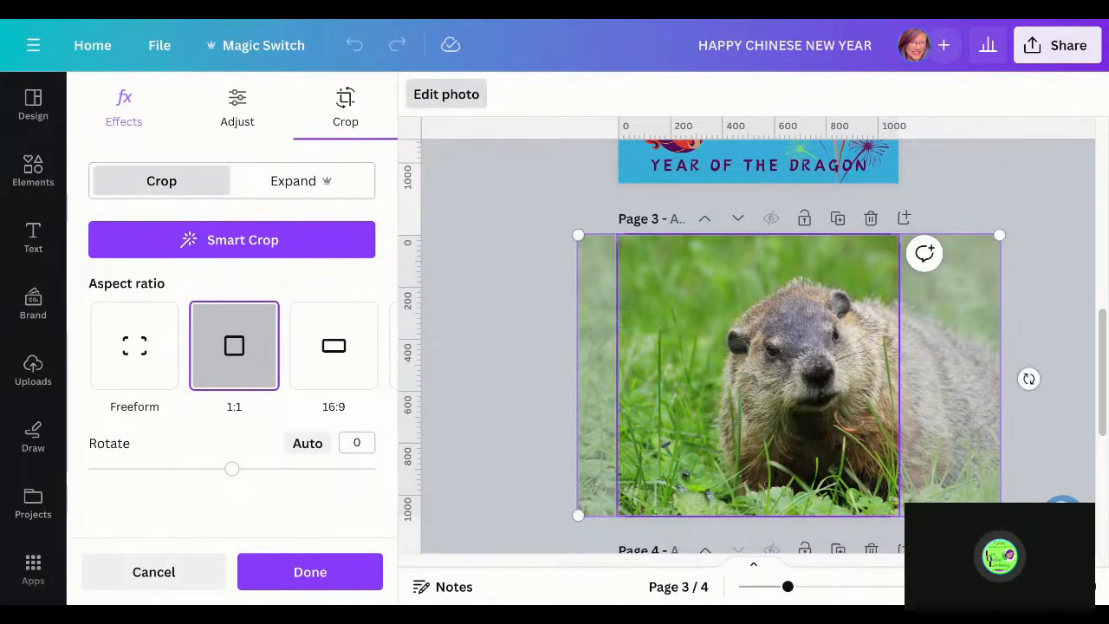
{"action": "left_click", "coordinate": [482, 339]}
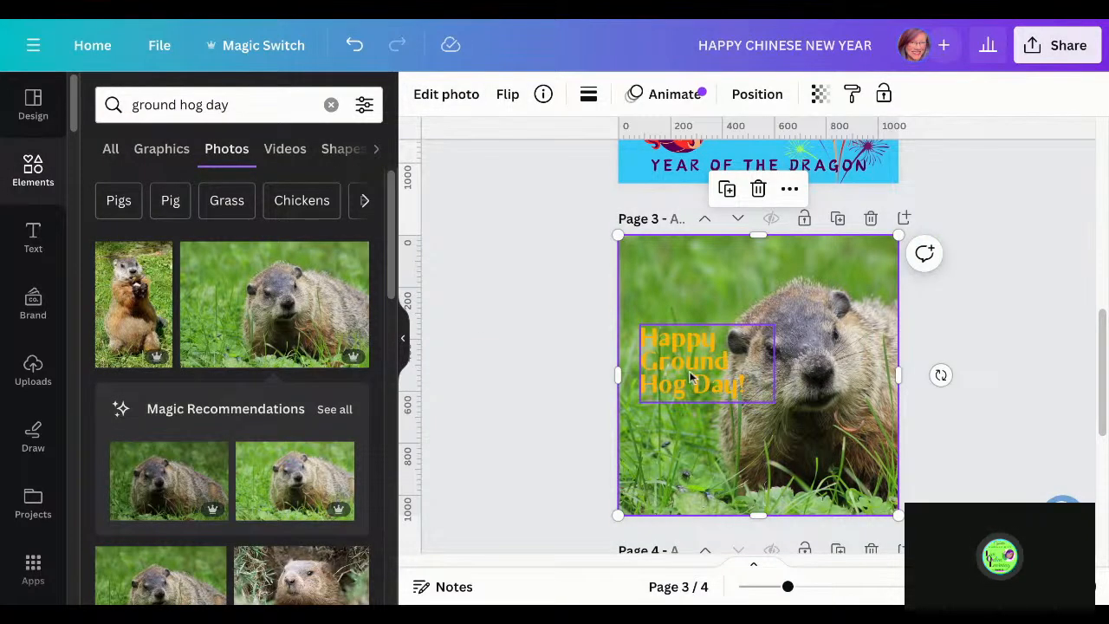
{"action": "left_click", "coordinate": [559, 267]}
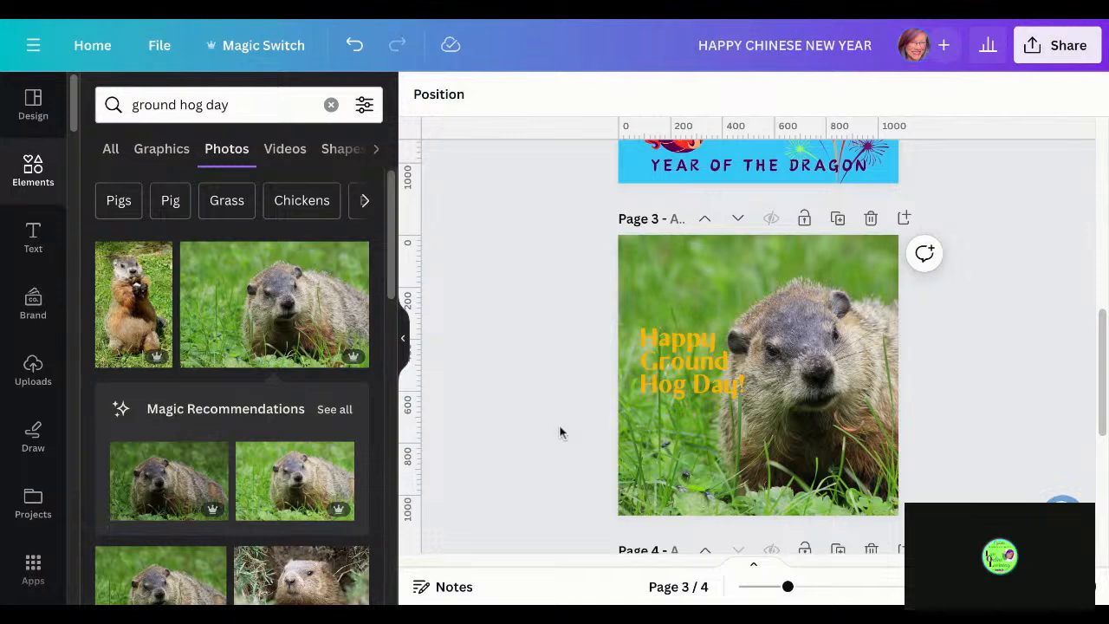
Send the page 3 ground hog photo behind the flowers and text, and delete the small good-wishes text below the heading
{"action": "left_click", "coordinate": [741, 446]}
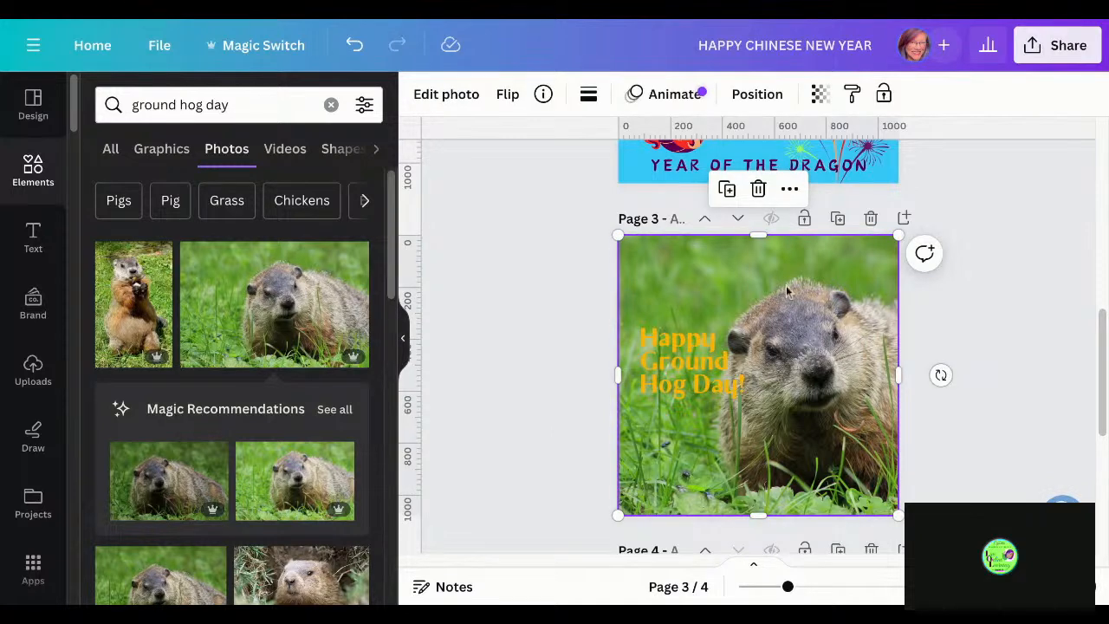
{"action": "left_click", "coordinate": [789, 191]}
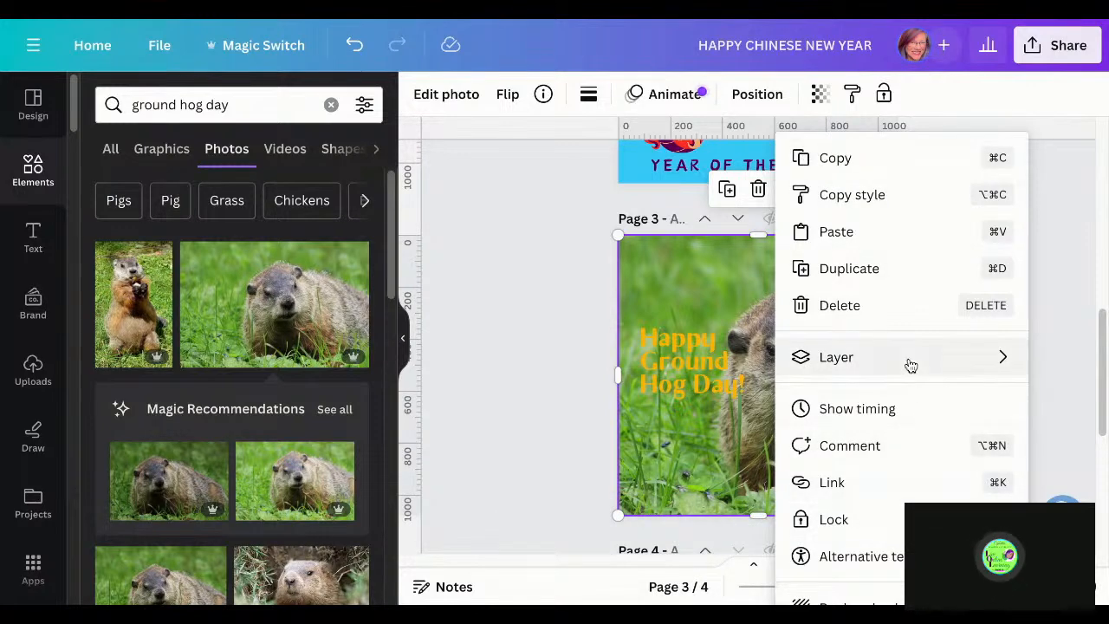
{"action": "mouse_move", "coordinate": [911, 365]}
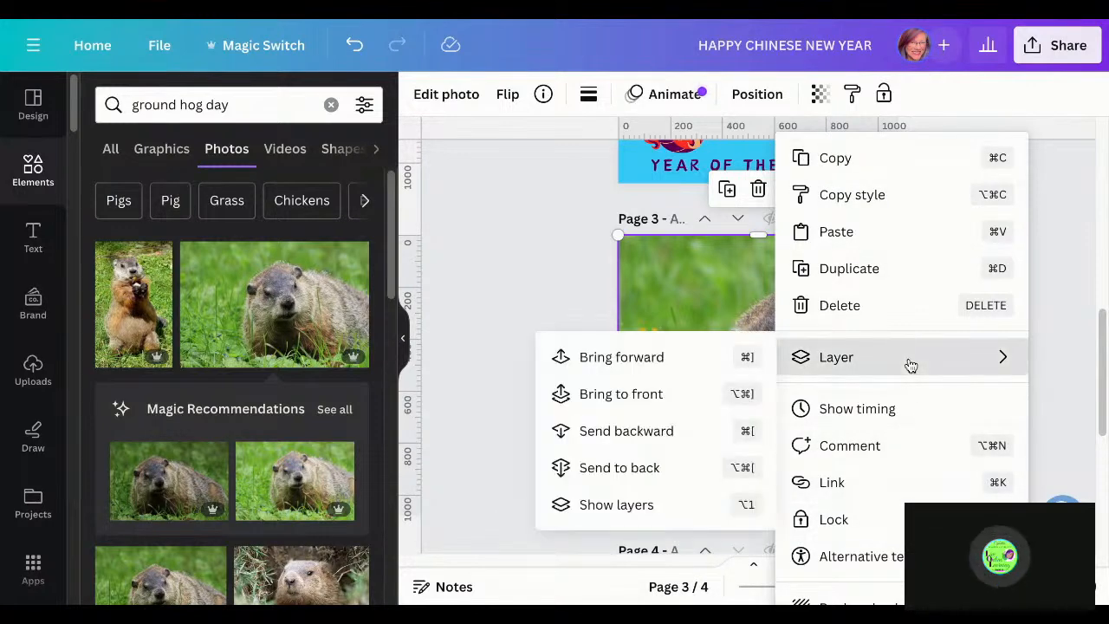
{"action": "left_click", "coordinate": [687, 433]}
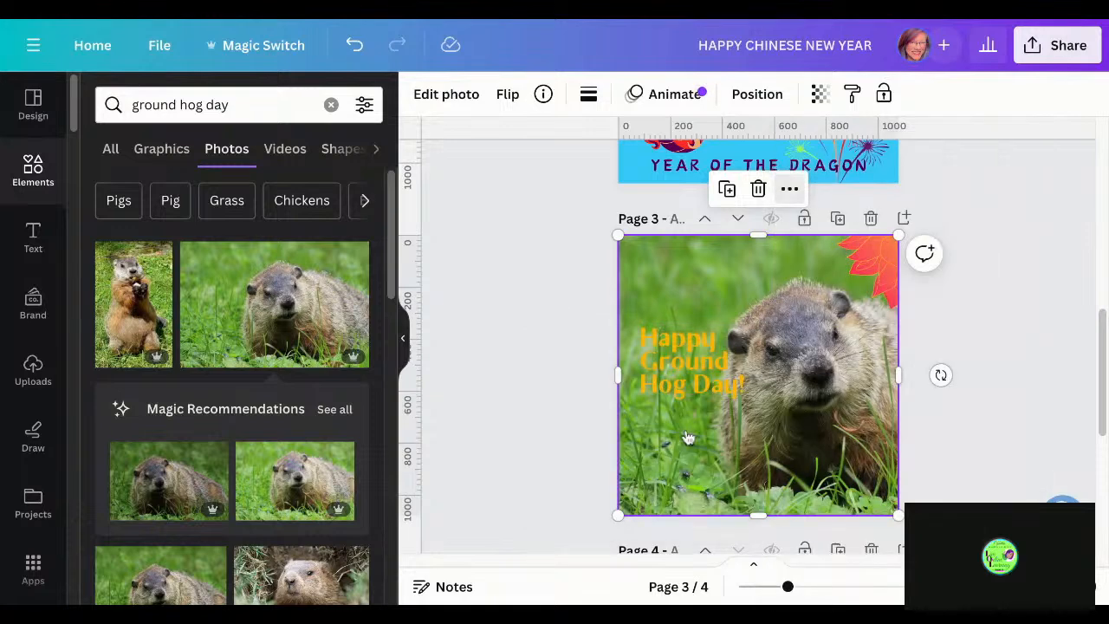
{"action": "left_click", "coordinate": [570, 414]}
{"action": "left_click", "coordinate": [783, 467]}
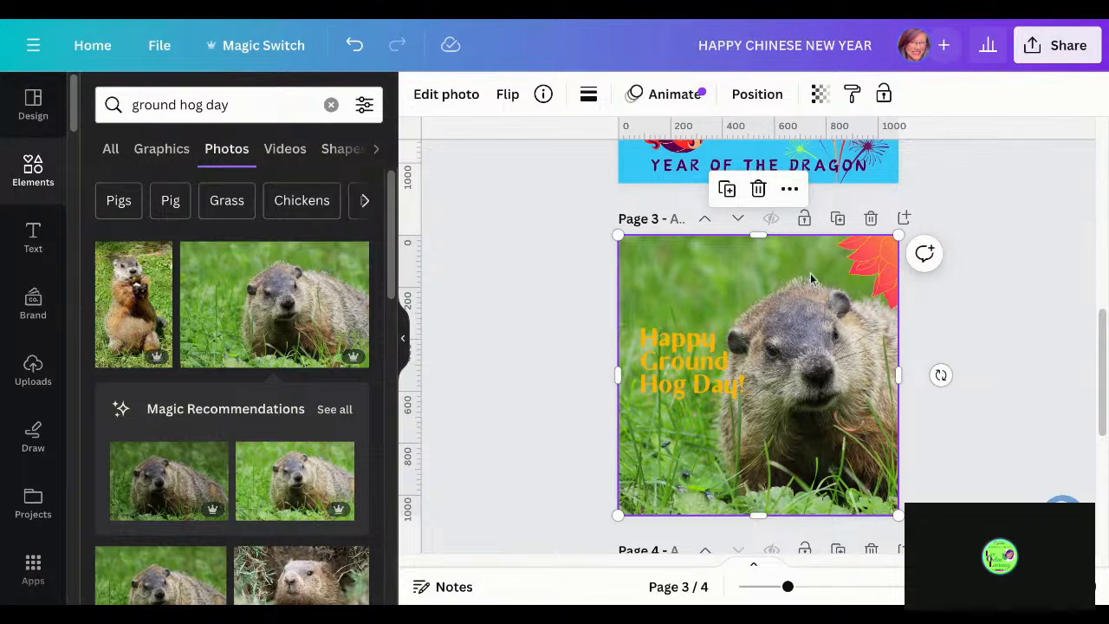
{"action": "left_click", "coordinate": [790, 190]}
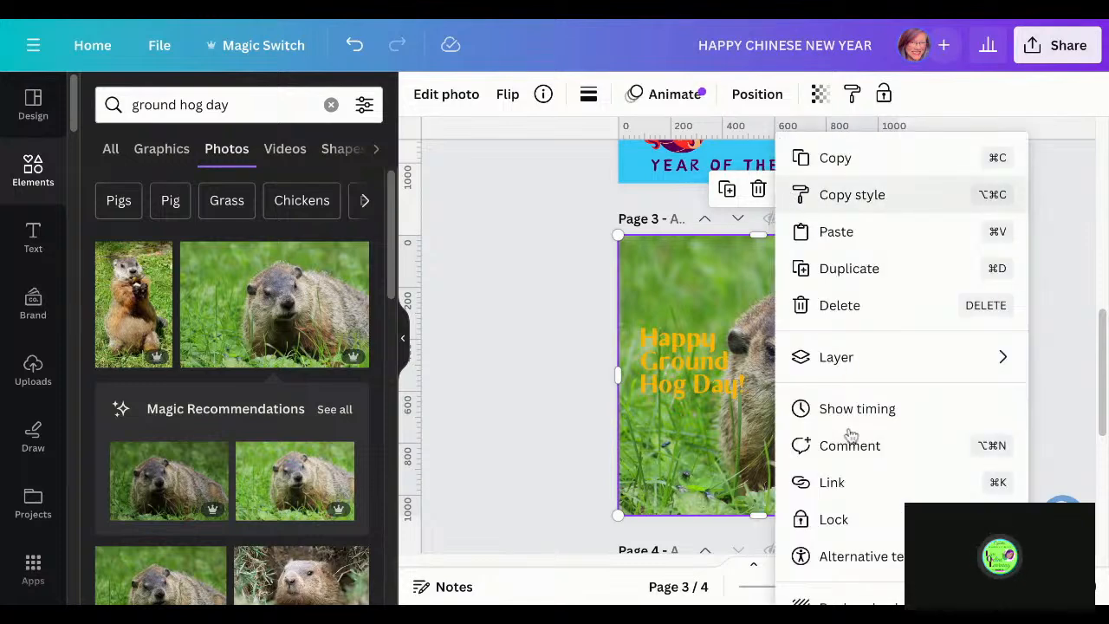
{"action": "mouse_move", "coordinate": [876, 372]}
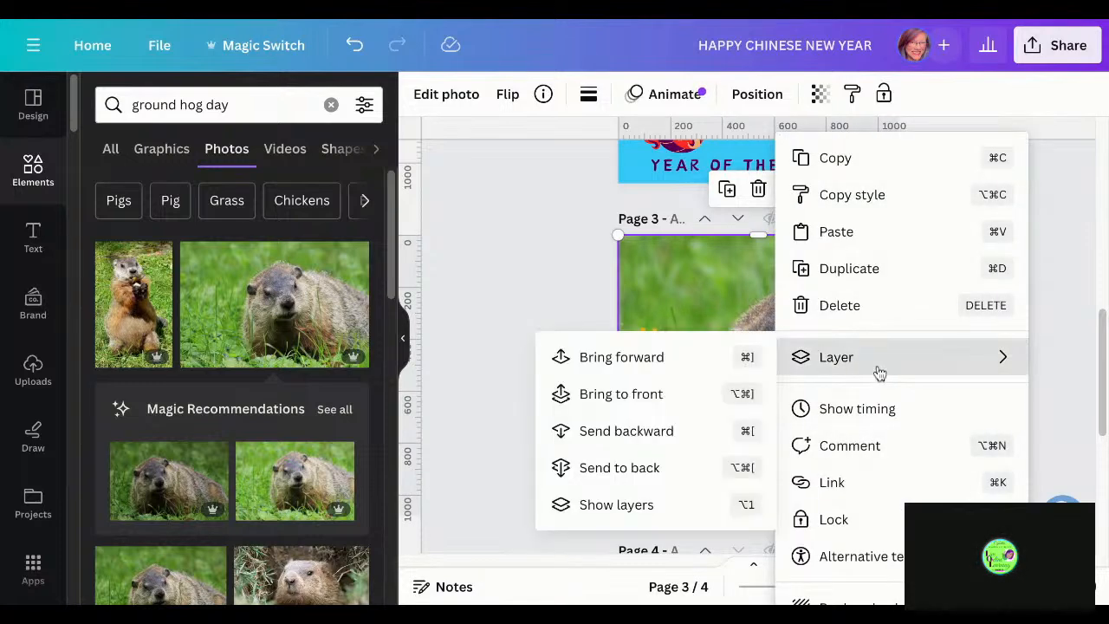
{"action": "left_click", "coordinate": [670, 468]}
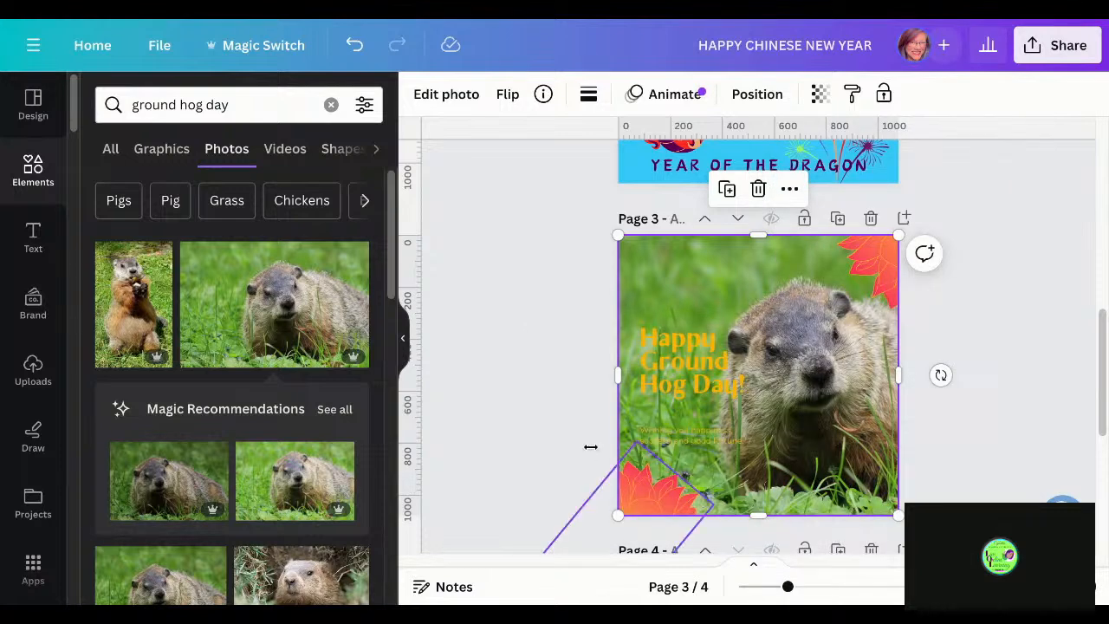
{"action": "left_click", "coordinate": [691, 446]}
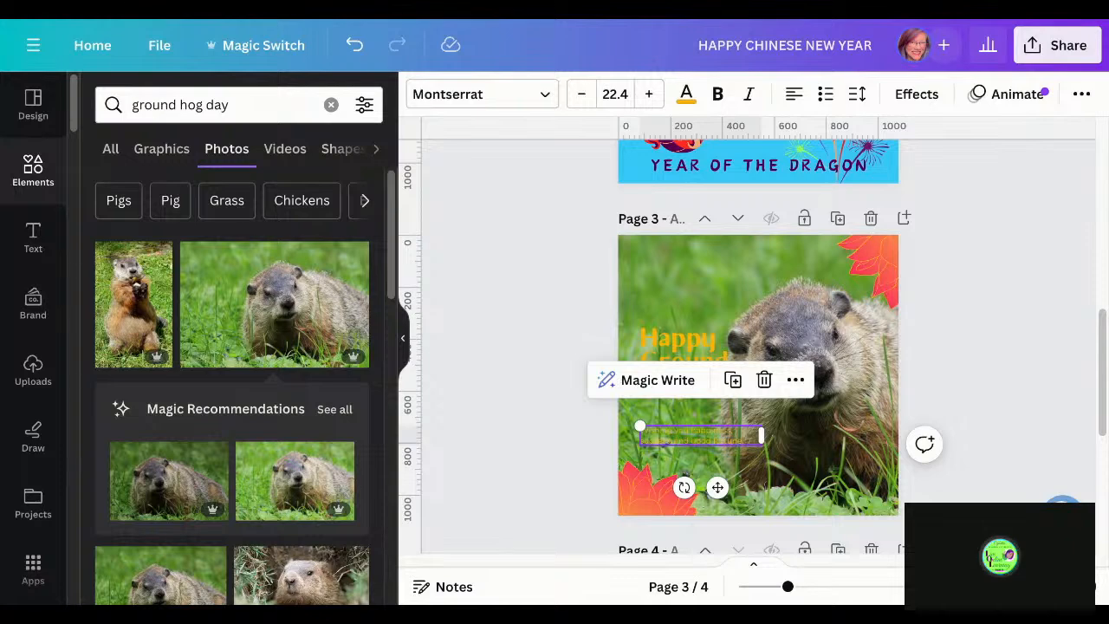
{"action": "key", "text": "Delete"}
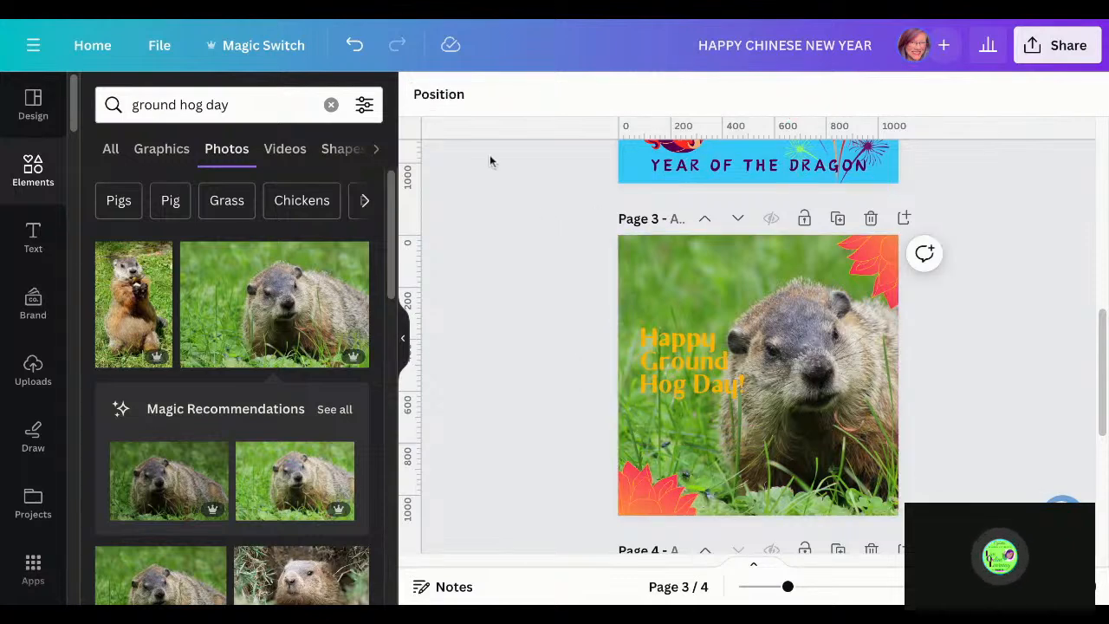
Replace the dark red background of page 3 with the ground hog photo
{"action": "left_click", "coordinate": [442, 94]}
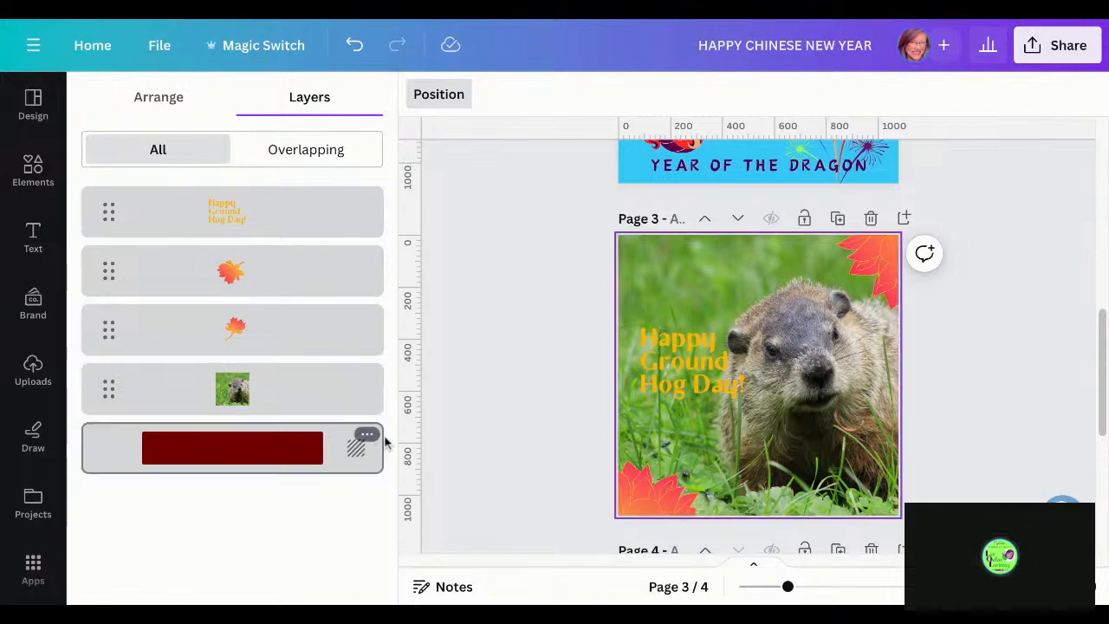
{"action": "left_click", "coordinate": [366, 380]}
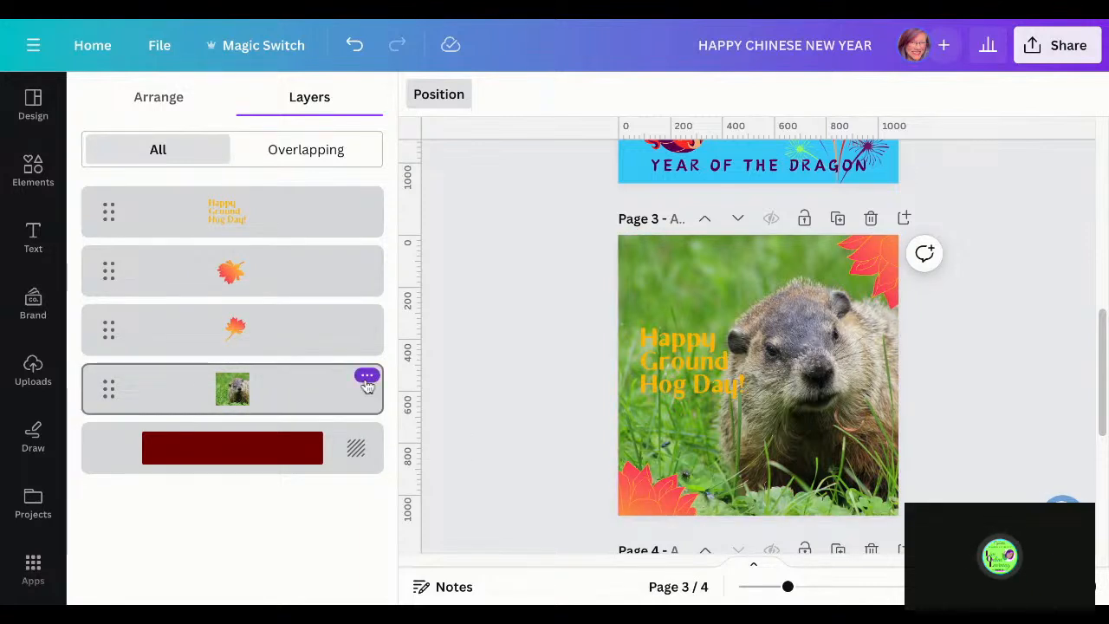
{"action": "left_click", "coordinate": [367, 379]}
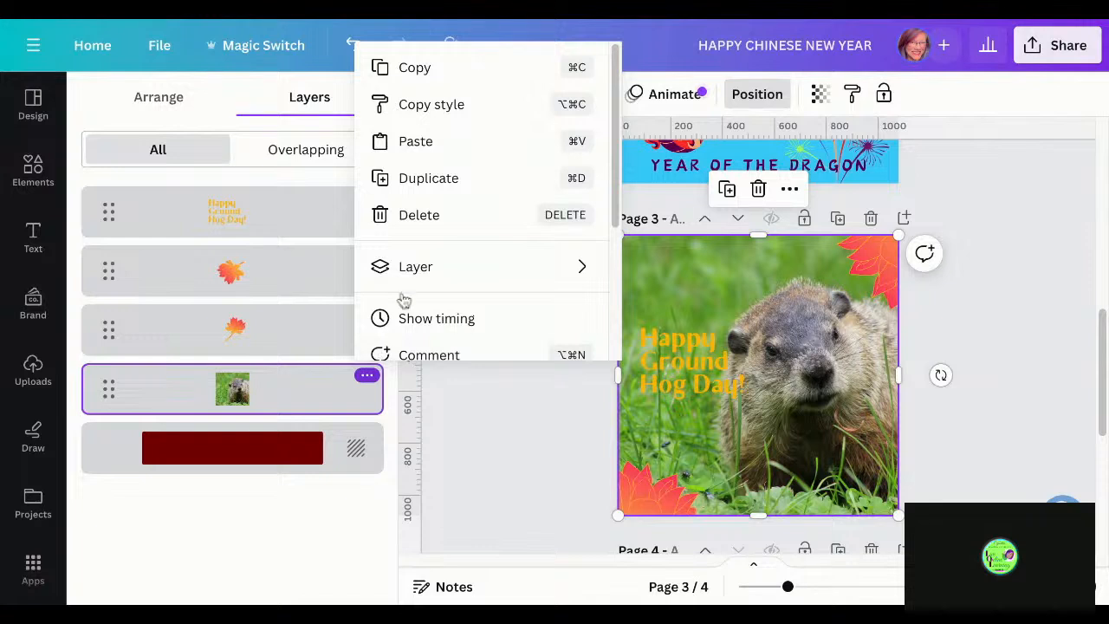
{"action": "mouse_move", "coordinate": [416, 280]}
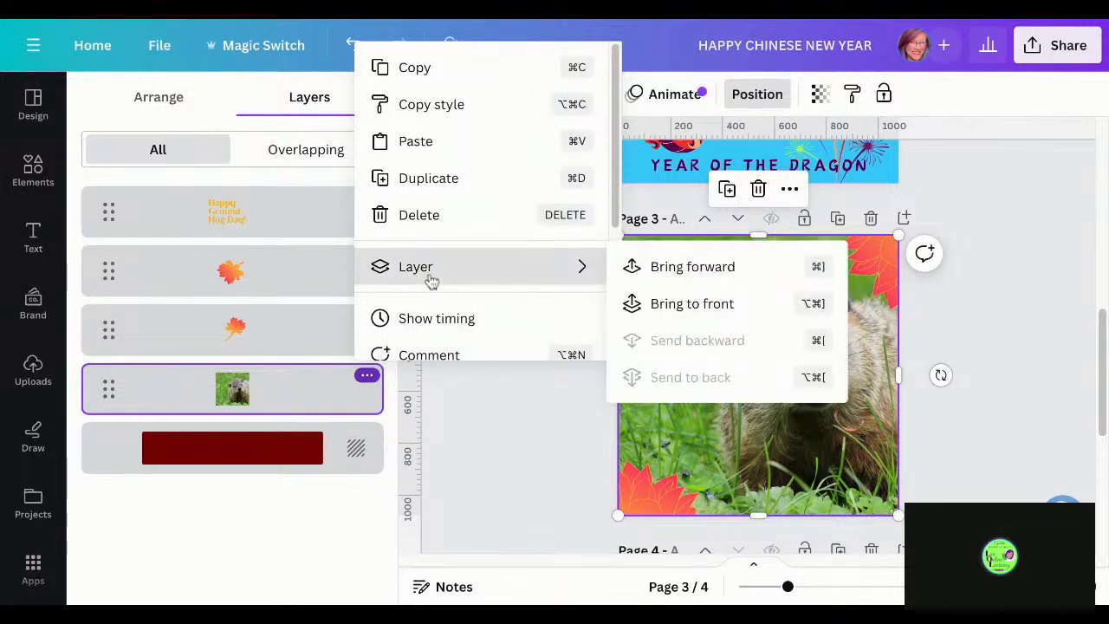
{"action": "scroll", "coordinate": [501, 339], "scroll_direction": "down", "scroll_amount": 3}
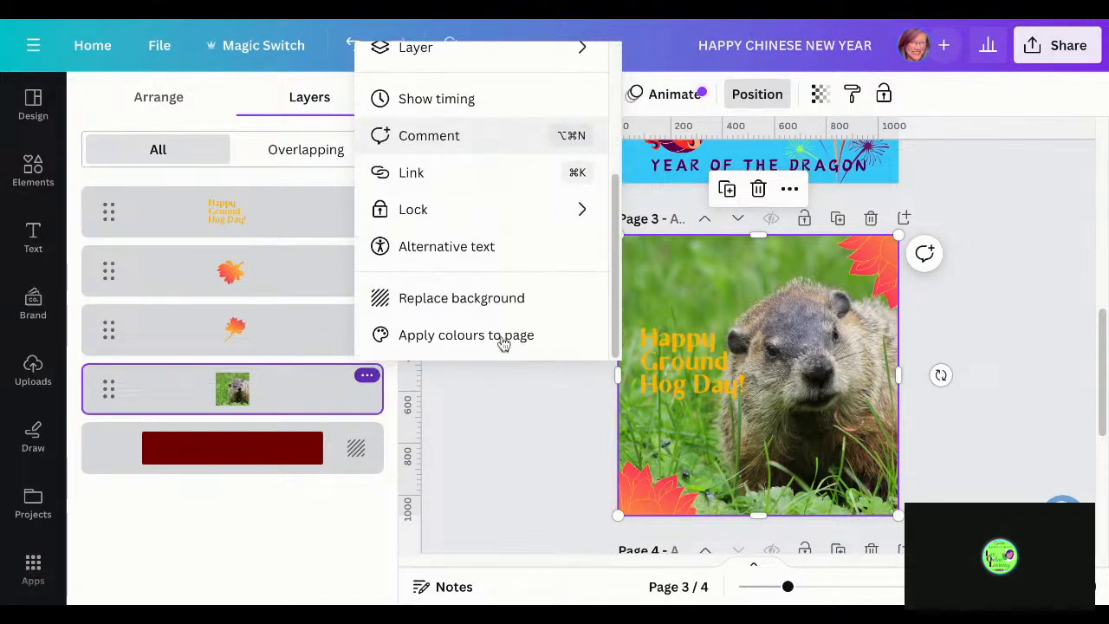
{"action": "left_click", "coordinate": [462, 299]}
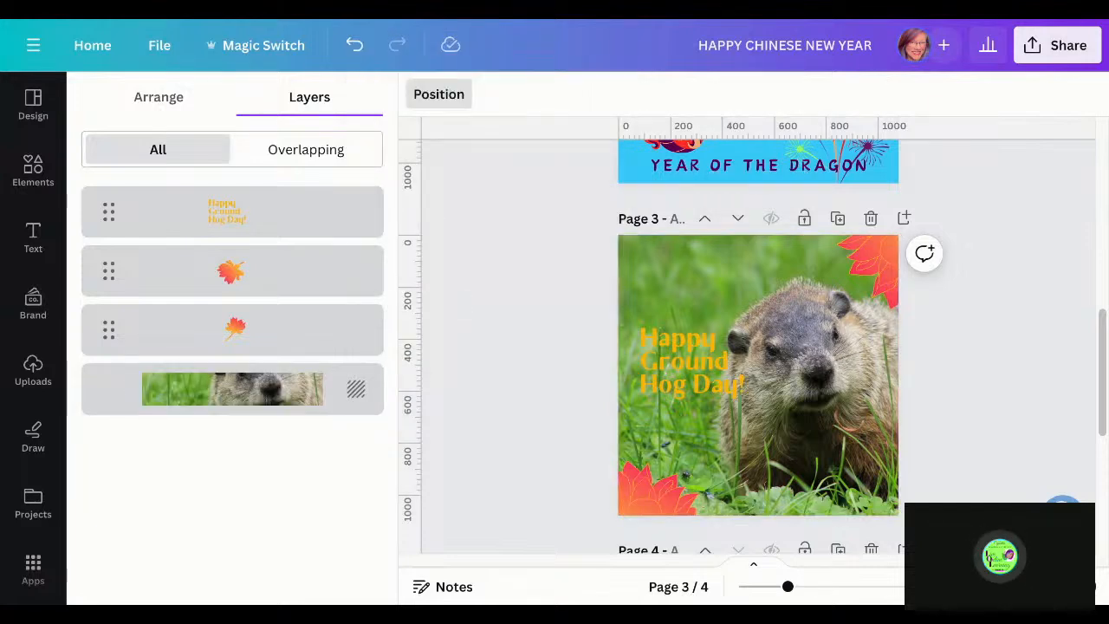
{"action": "left_click", "coordinate": [555, 385]}
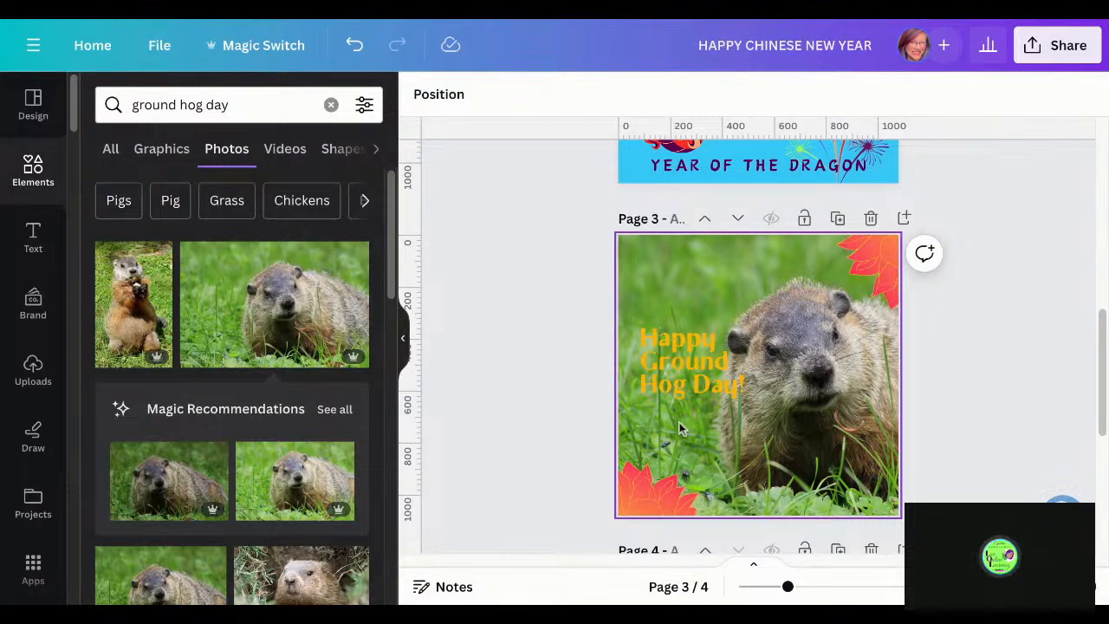
Recolour the flower in page 3's lower-left corner, changing its yellow to purple and its orange to light green
{"action": "left_click", "coordinate": [661, 506]}
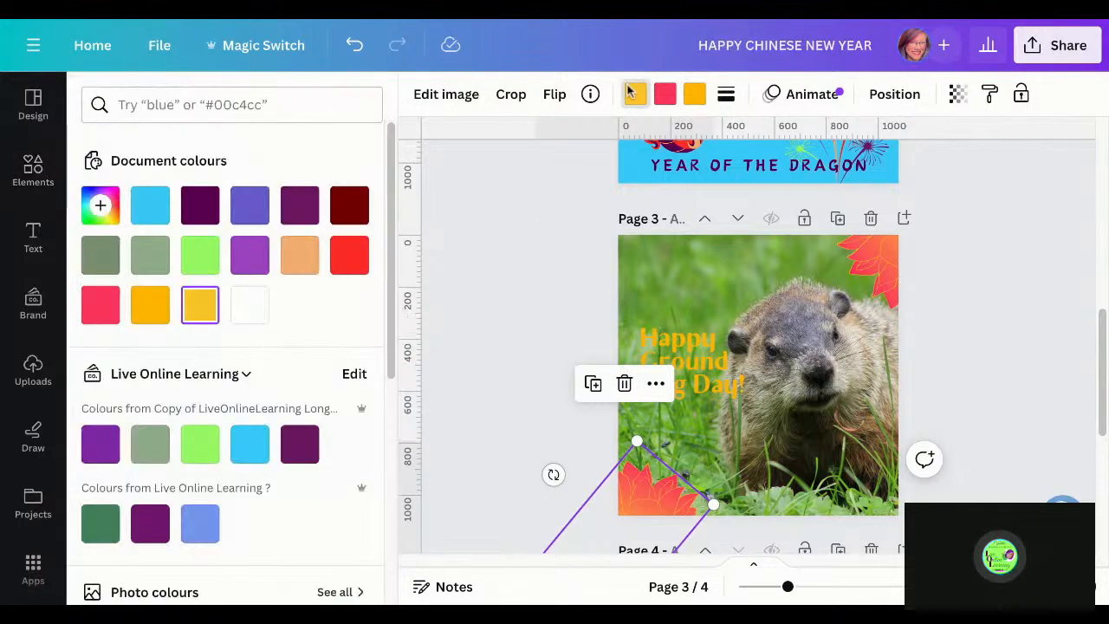
{"action": "left_click", "coordinate": [250, 256]}
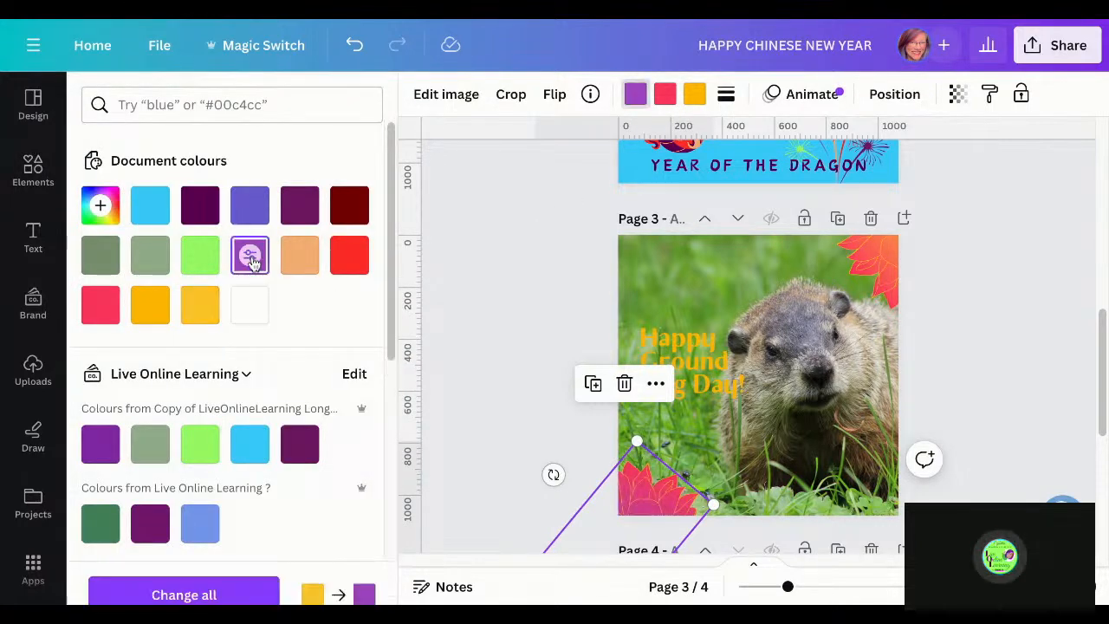
{"action": "left_click", "coordinate": [702, 100]}
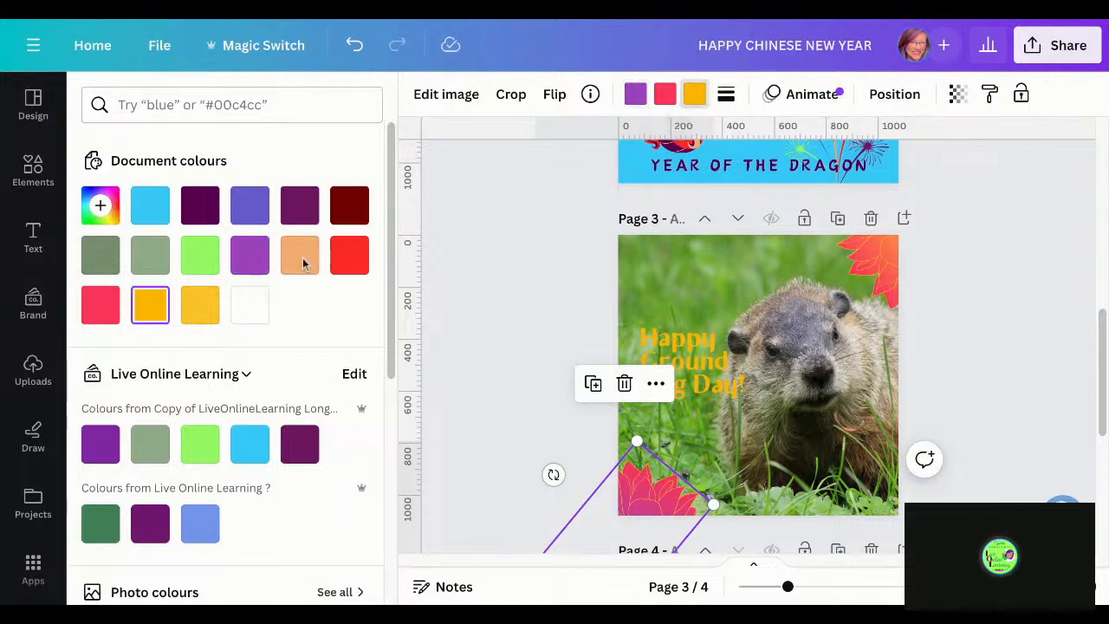
{"action": "left_click", "coordinate": [200, 257]}
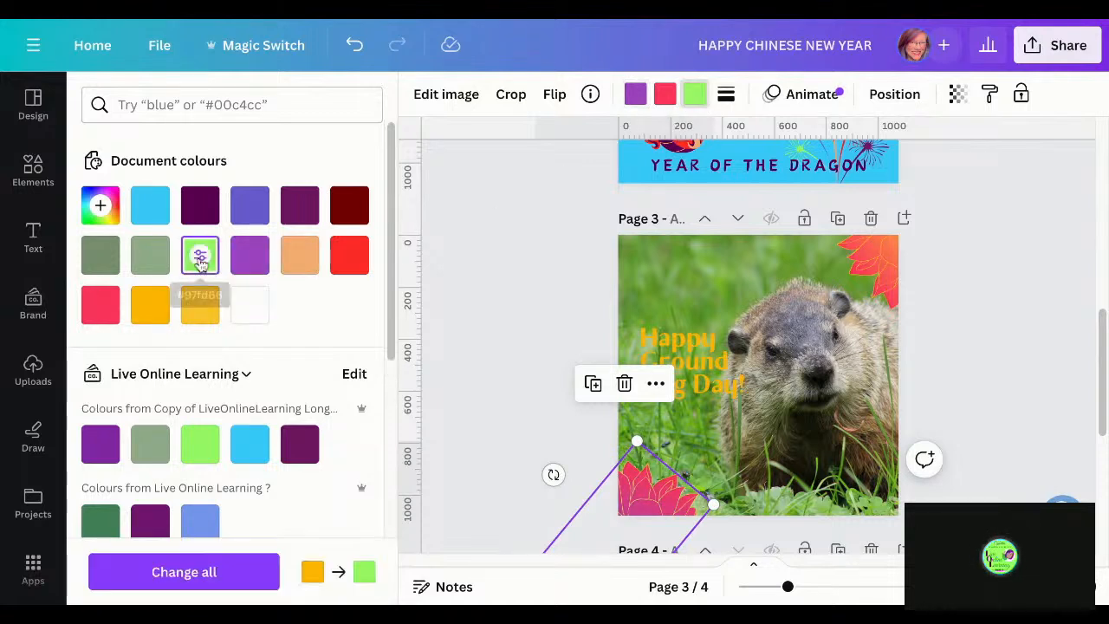
Recolour the flower in page 3's upper-right corner, changing its orange to light green and its yellow to purple
{"action": "left_click", "coordinate": [888, 265]}
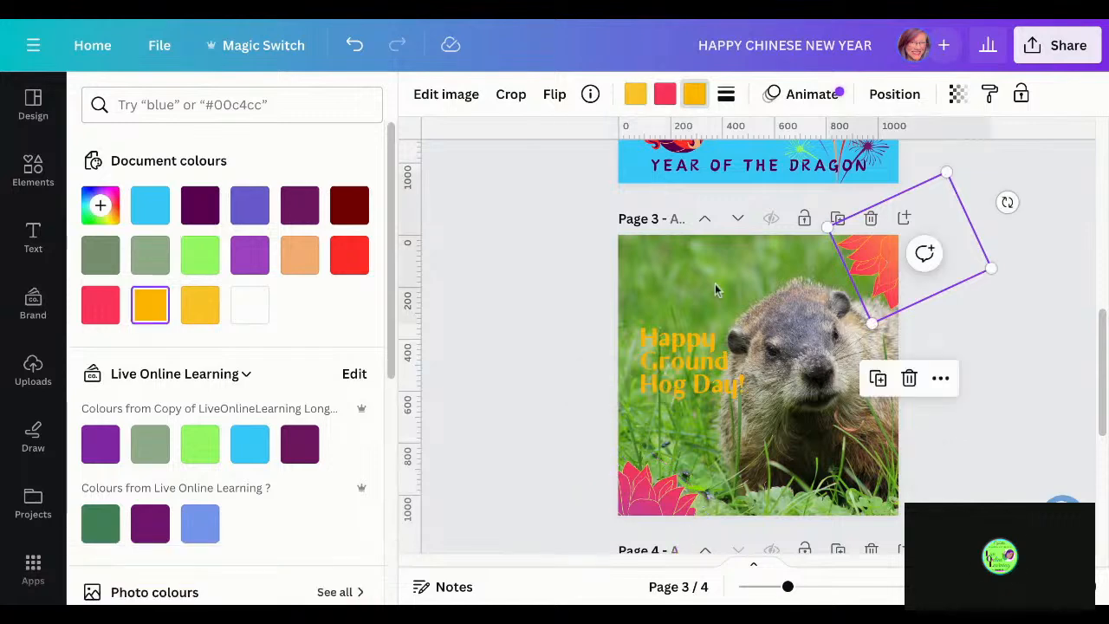
{"action": "left_click", "coordinate": [201, 256]}
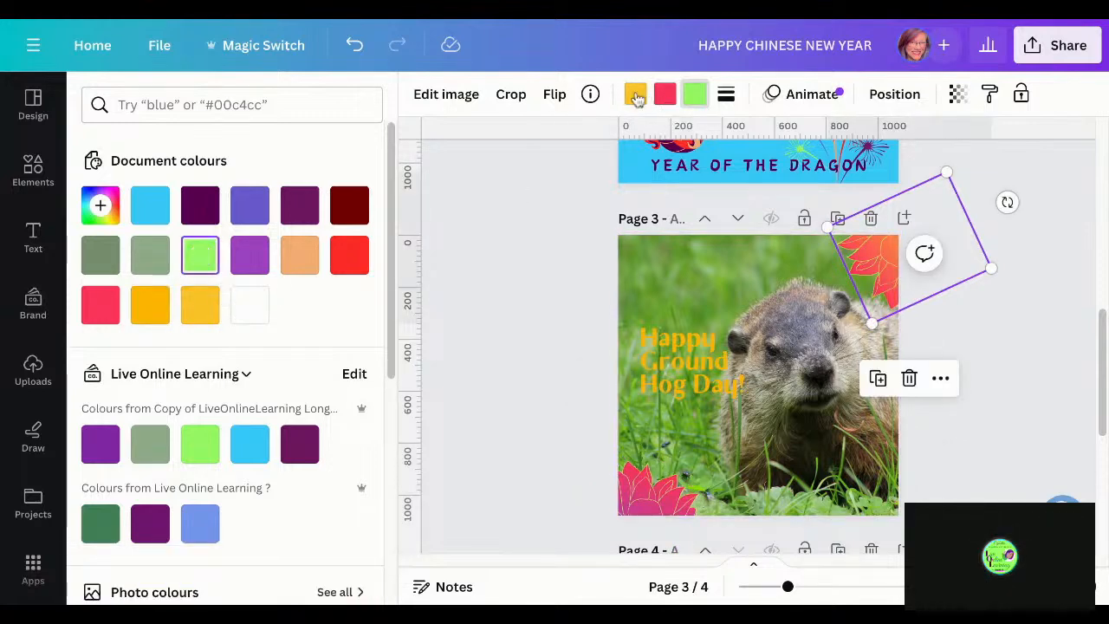
{"action": "left_click", "coordinate": [637, 99]}
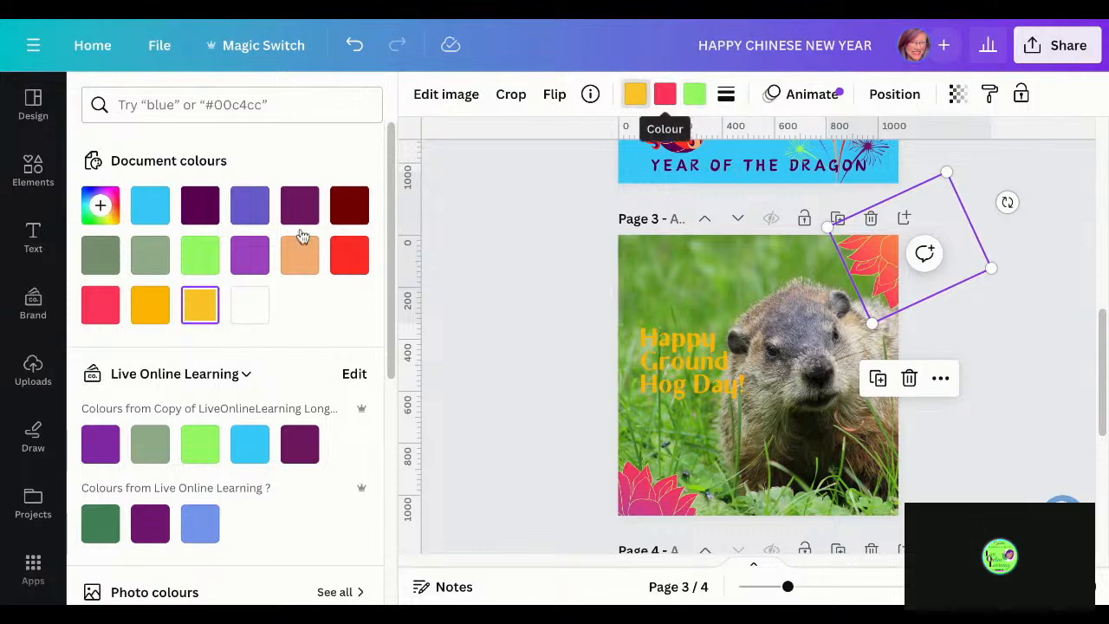
{"action": "left_click", "coordinate": [253, 258]}
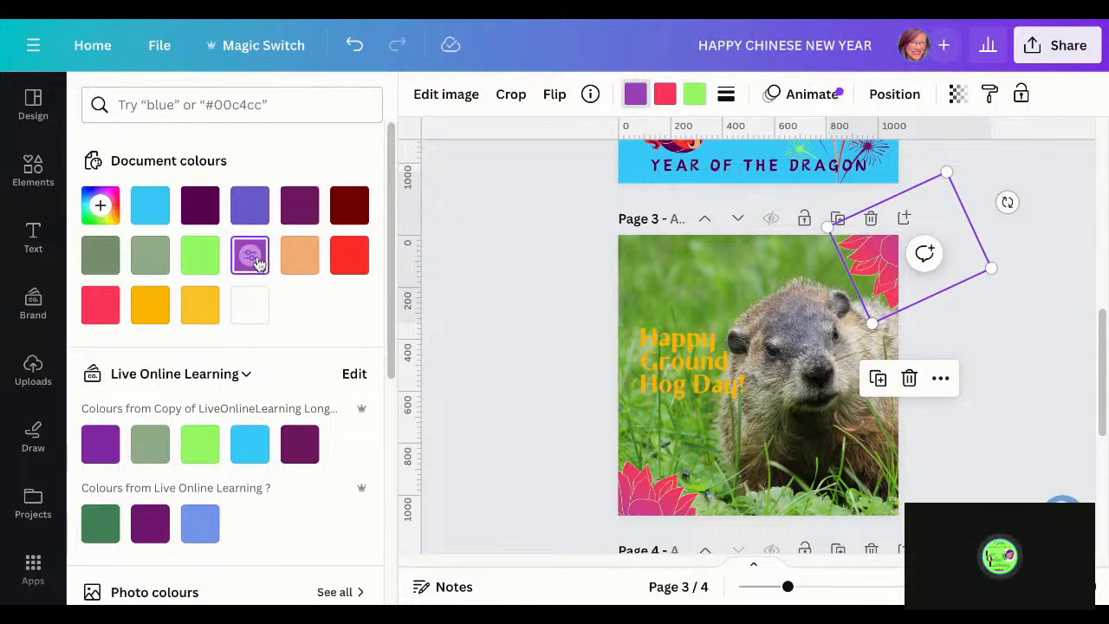
{"action": "left_click", "coordinate": [474, 317]}
{"action": "left_click", "coordinate": [474, 316]}
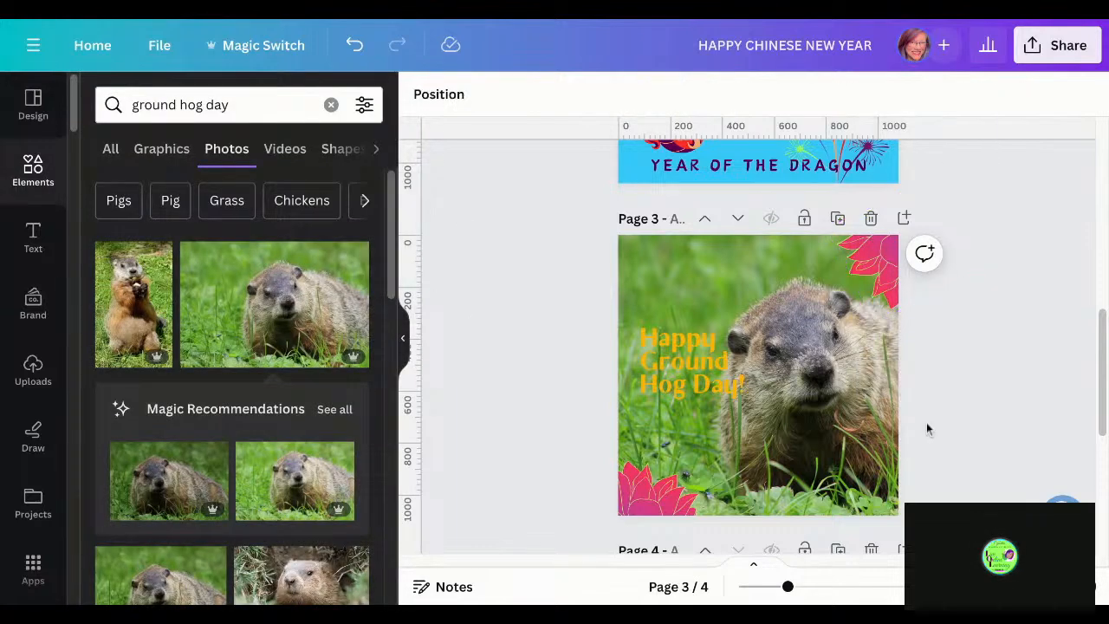
Switch the brand kit to beBOLDyou and colour the page 3 heading dark purple from the document colours
{"action": "left_click", "coordinate": [721, 382]}
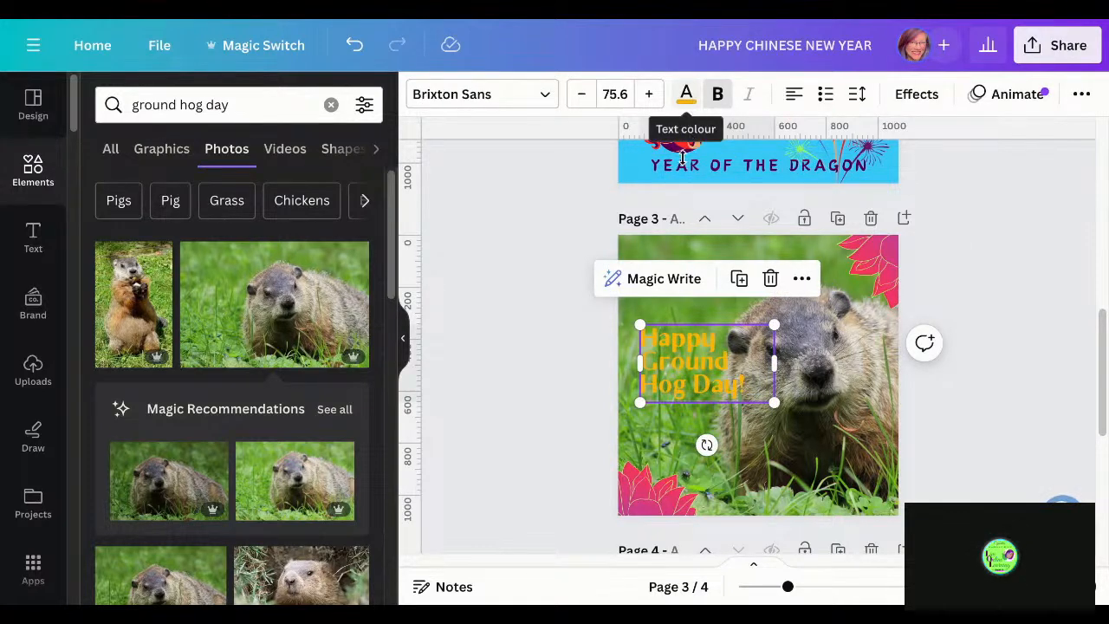
{"action": "left_click", "coordinate": [691, 102]}
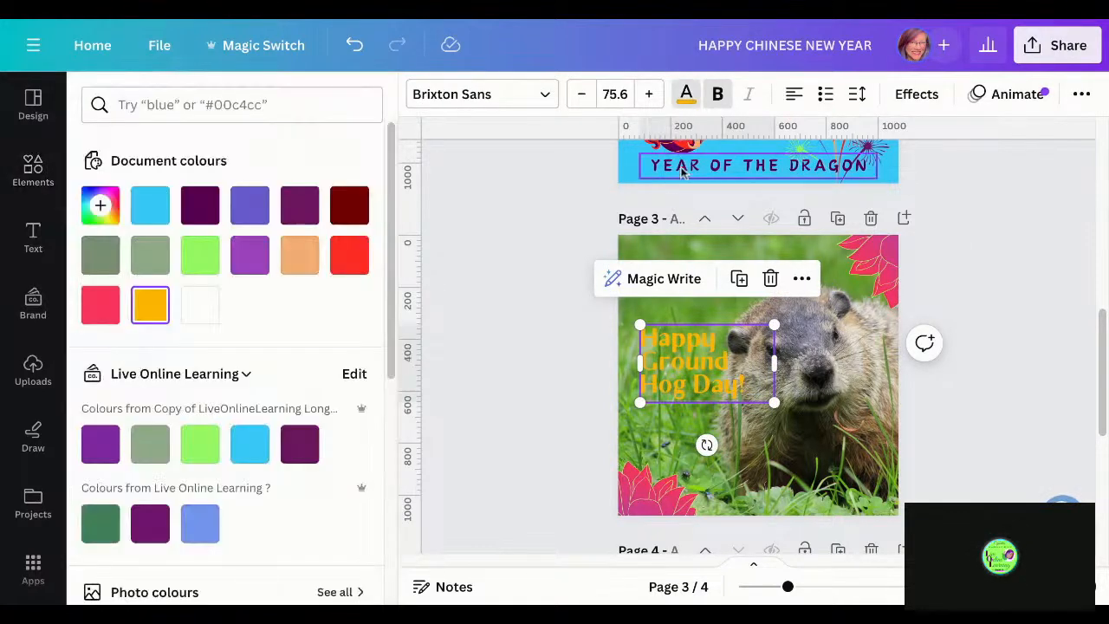
{"action": "left_click", "coordinate": [201, 380]}
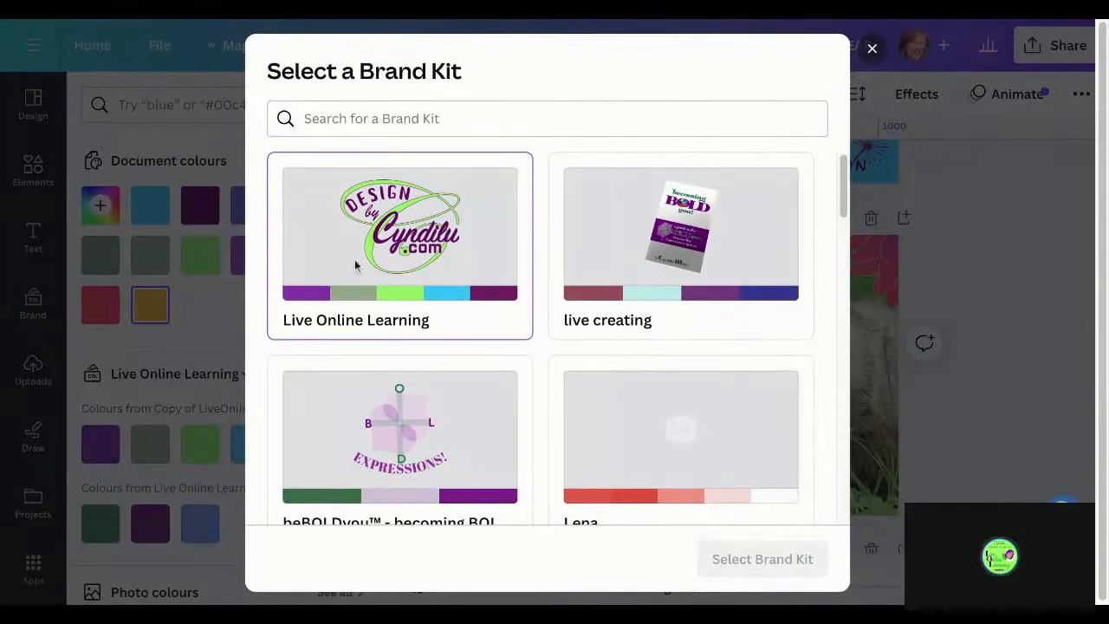
{"action": "left_click", "coordinate": [401, 449]}
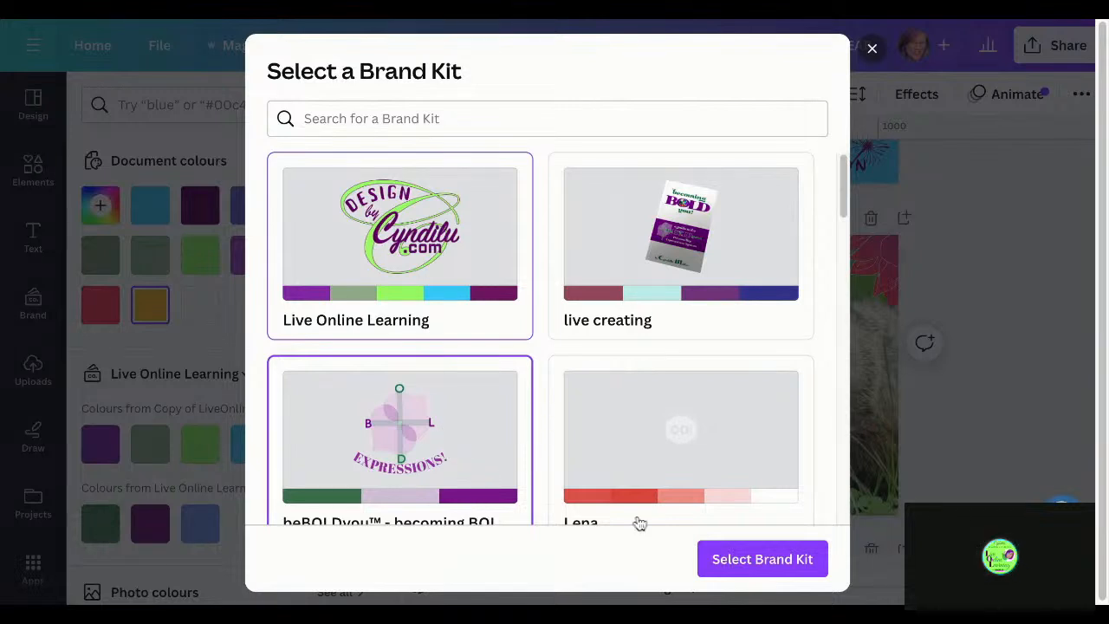
{"action": "left_click", "coordinate": [755, 560]}
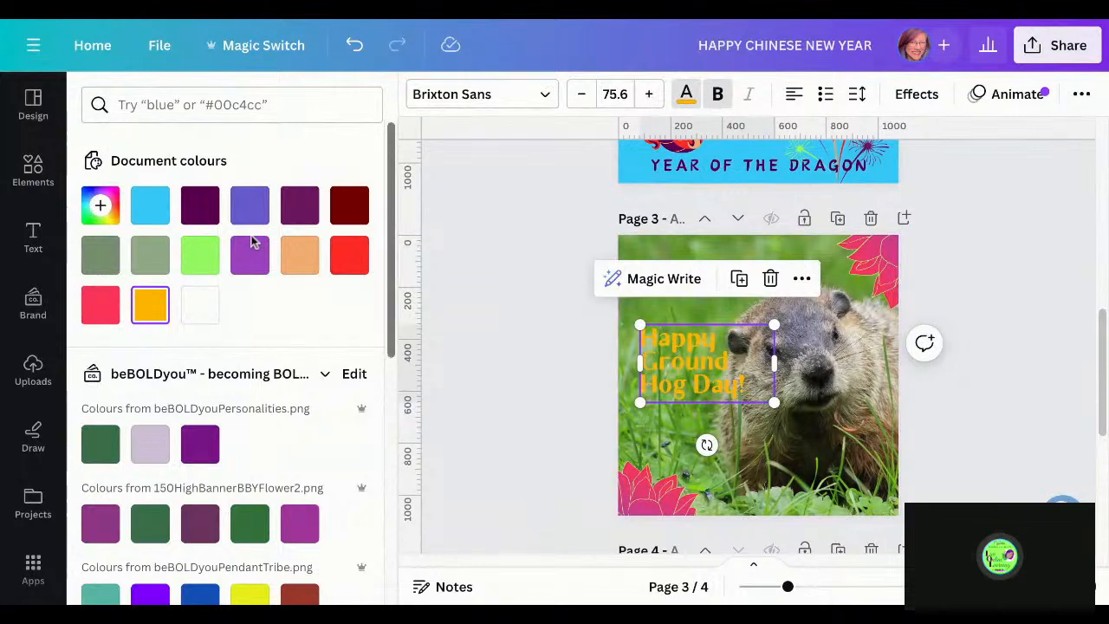
{"action": "left_click", "coordinate": [202, 206]}
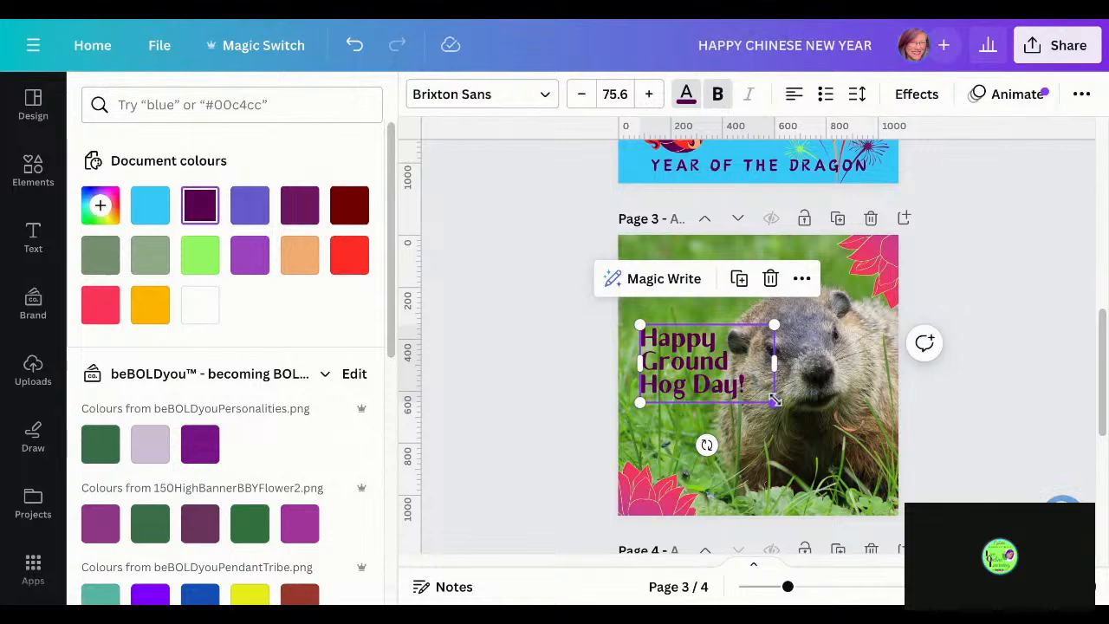
Enlarge the page 3 heading to about 93.1 and place it over two lines along the top of the photo
{"action": "left_click_drag", "start_coordinate": [774, 401], "coordinate": [805, 421]}
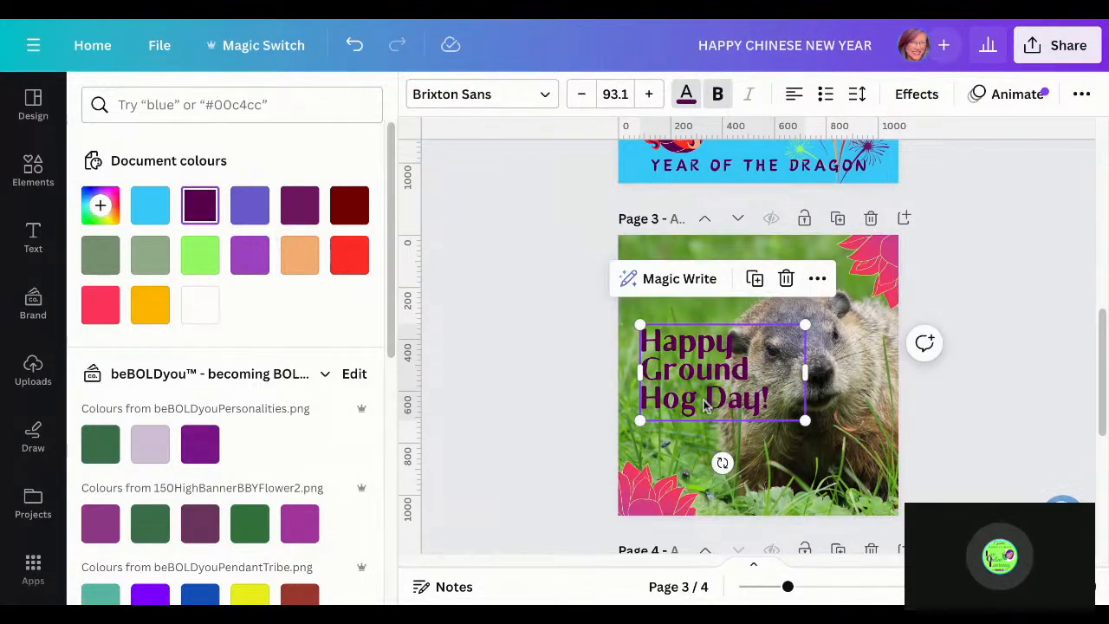
{"action": "left_click_drag", "start_coordinate": [706, 407], "coordinate": [697, 330]}
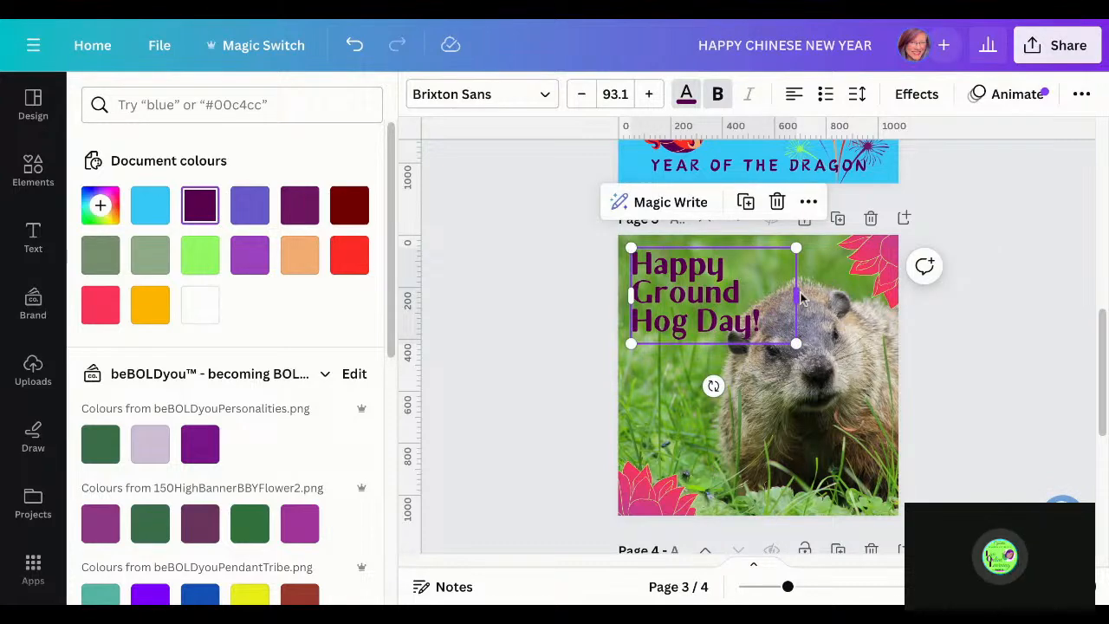
{"action": "left_click_drag", "start_coordinate": [797, 297], "coordinate": [858, 281]}
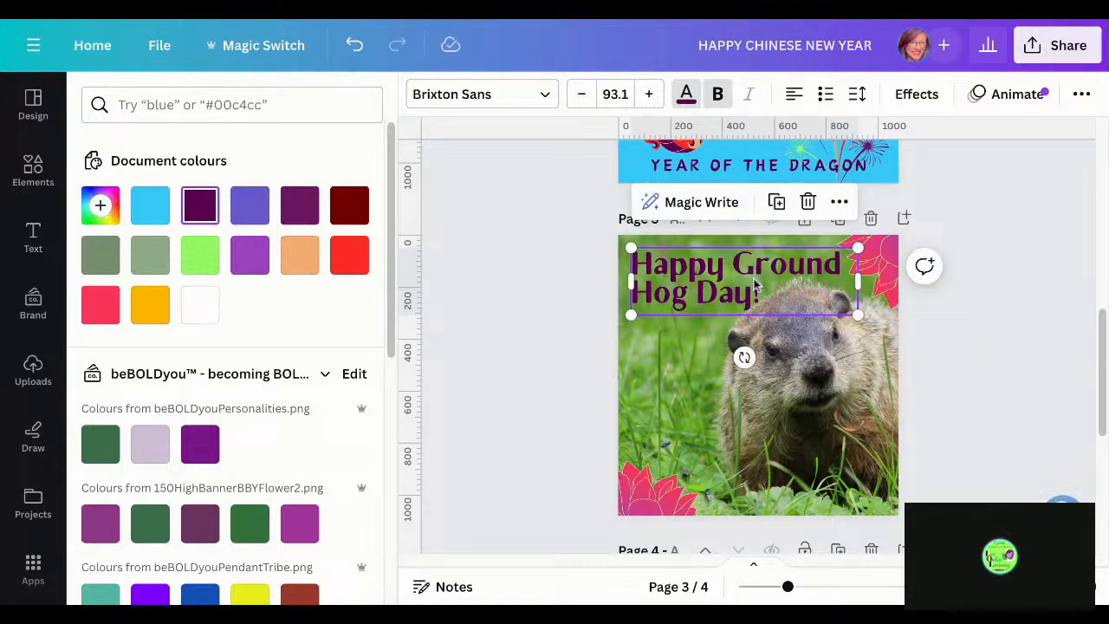
{"action": "left_click_drag", "start_coordinate": [754, 284], "coordinate": [747, 284]}
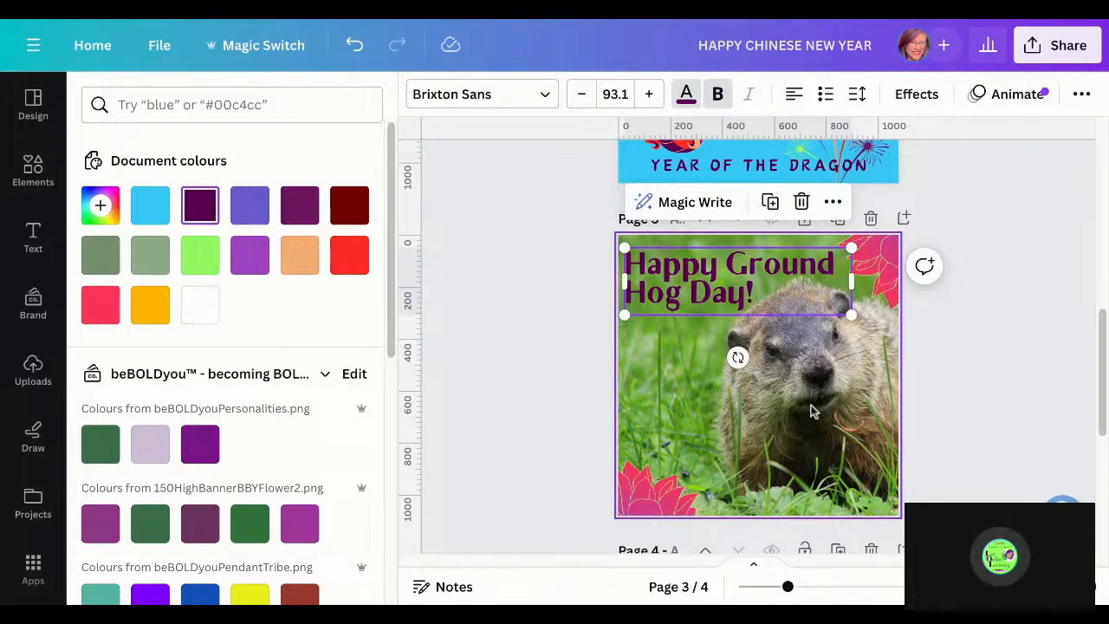
Enlarge the page 3 background photo slightly within its crop so the ground hog sits lower and further right
{"action": "left_click", "coordinate": [847, 434]}
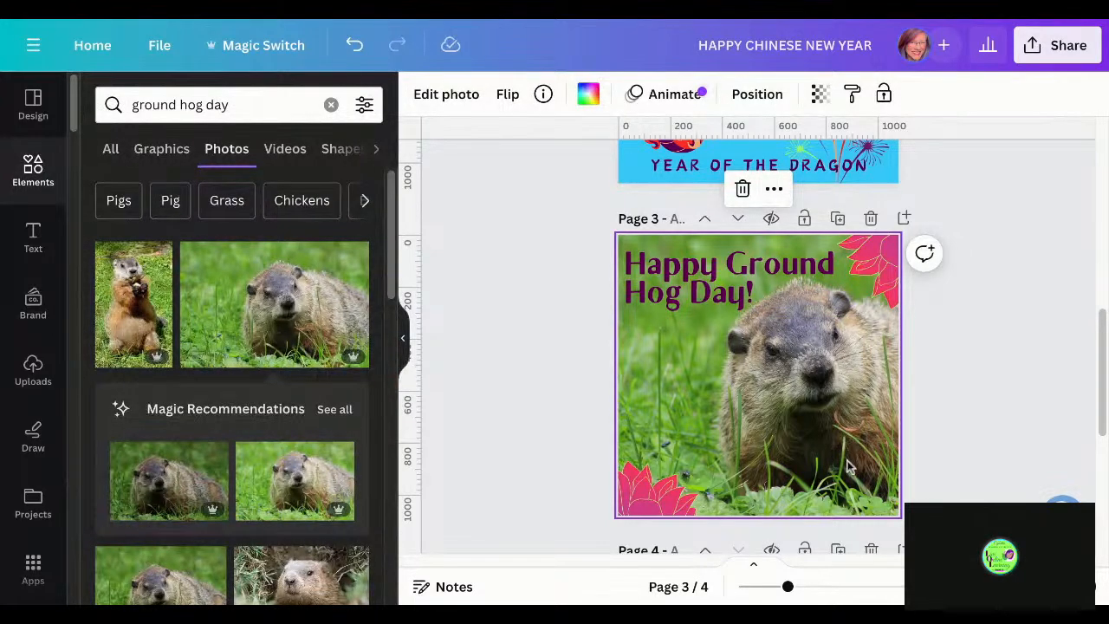
{"action": "double_click", "coordinate": [847, 468]}
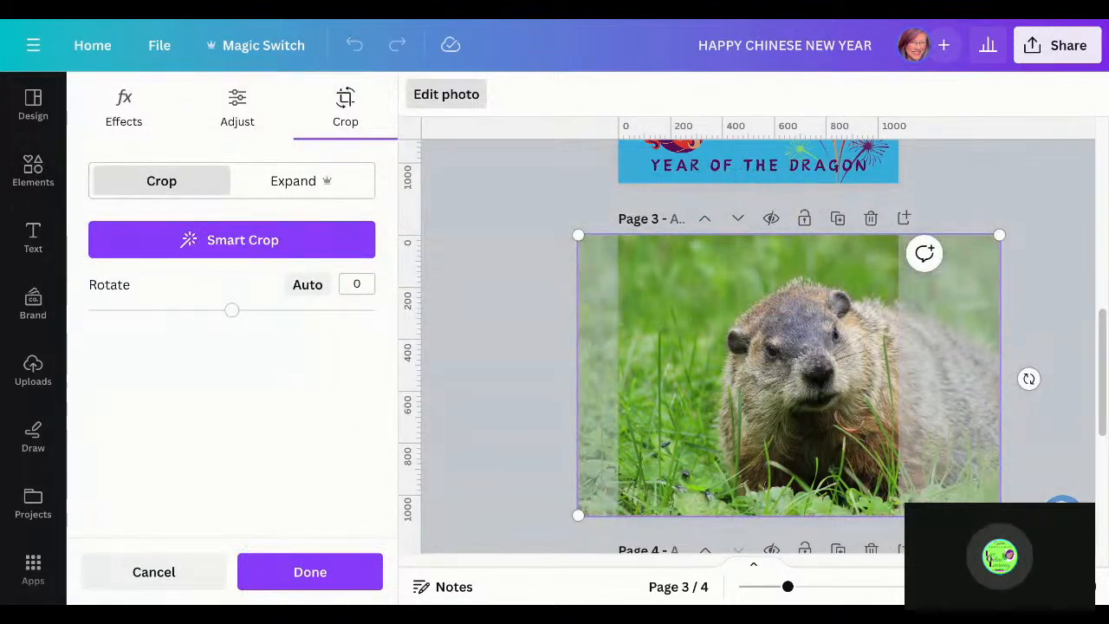
{"action": "left_click_drag", "start_coordinate": [1000, 515], "coordinate": [1029, 533]}
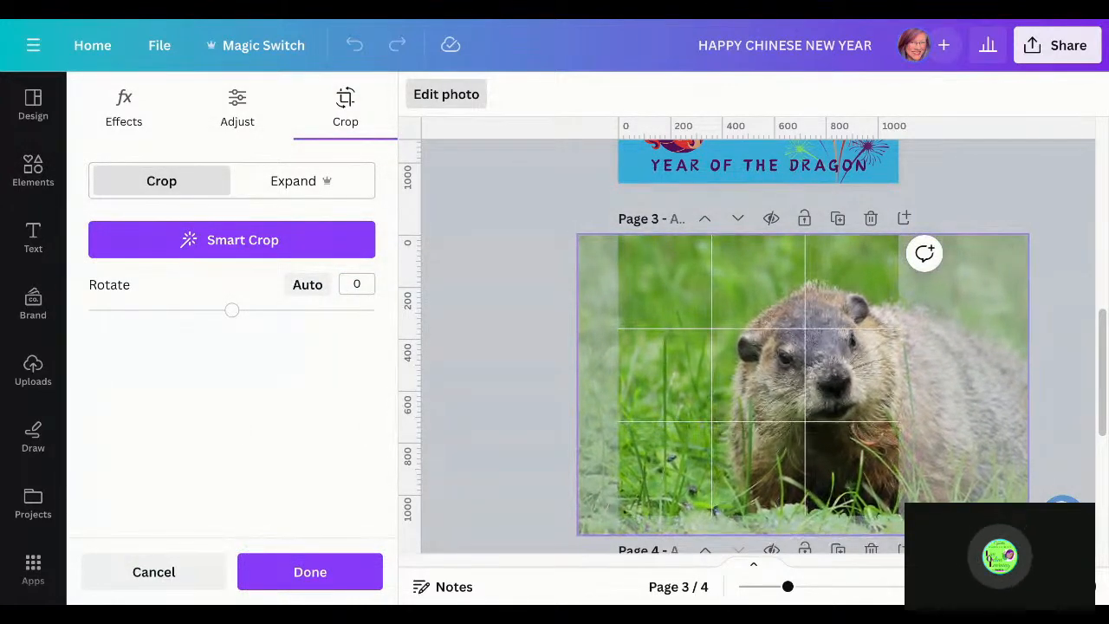
{"action": "left_click_drag", "start_coordinate": [848, 387], "coordinate": [848, 387]}
{"action": "key", "text": "Return"}
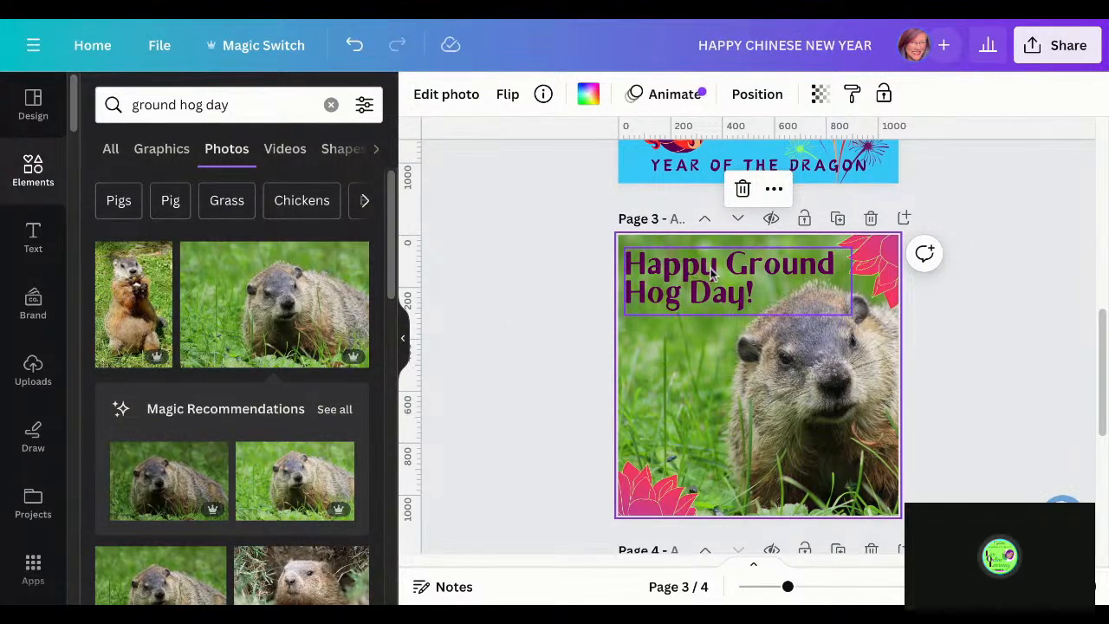
Shift the "Happy Ground Hog Day!" heading slightly right, away from the page's left edge
{"action": "left_click_drag", "start_coordinate": [711, 273], "coordinate": [711, 424]}
{"action": "key", "text": "ctrl+z"}
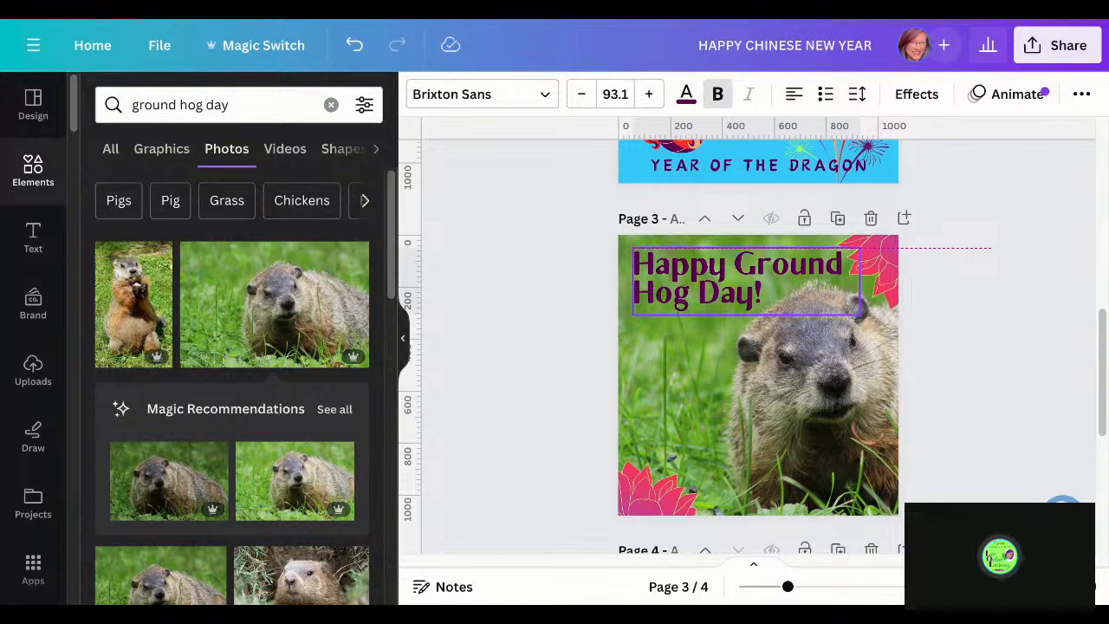
{"action": "key", "text": "Escape"}
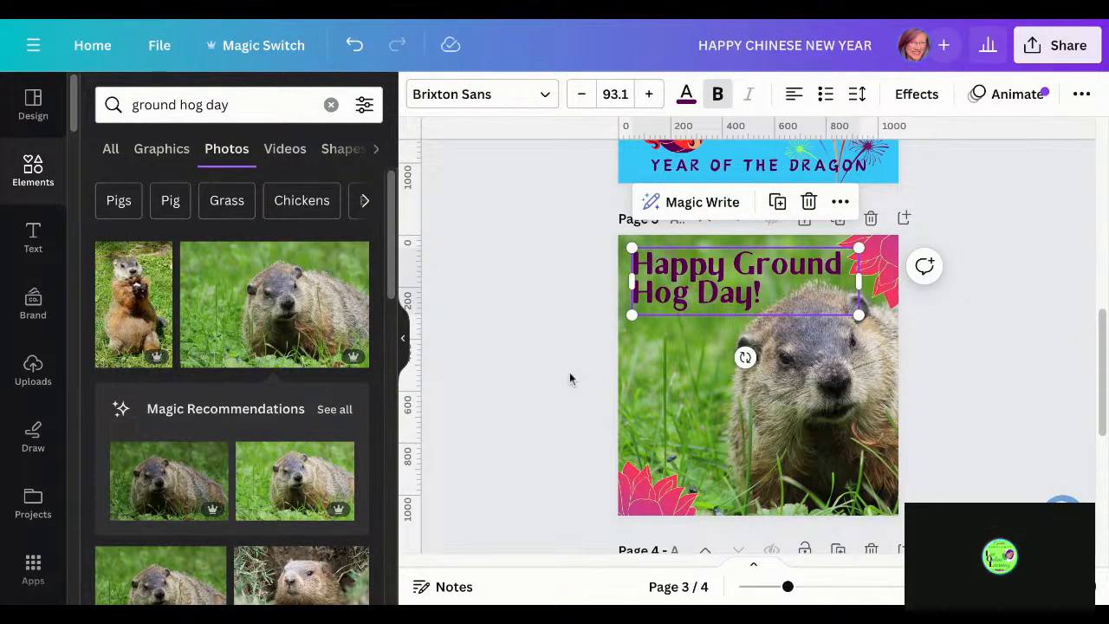
{"action": "left_click", "coordinate": [569, 372]}
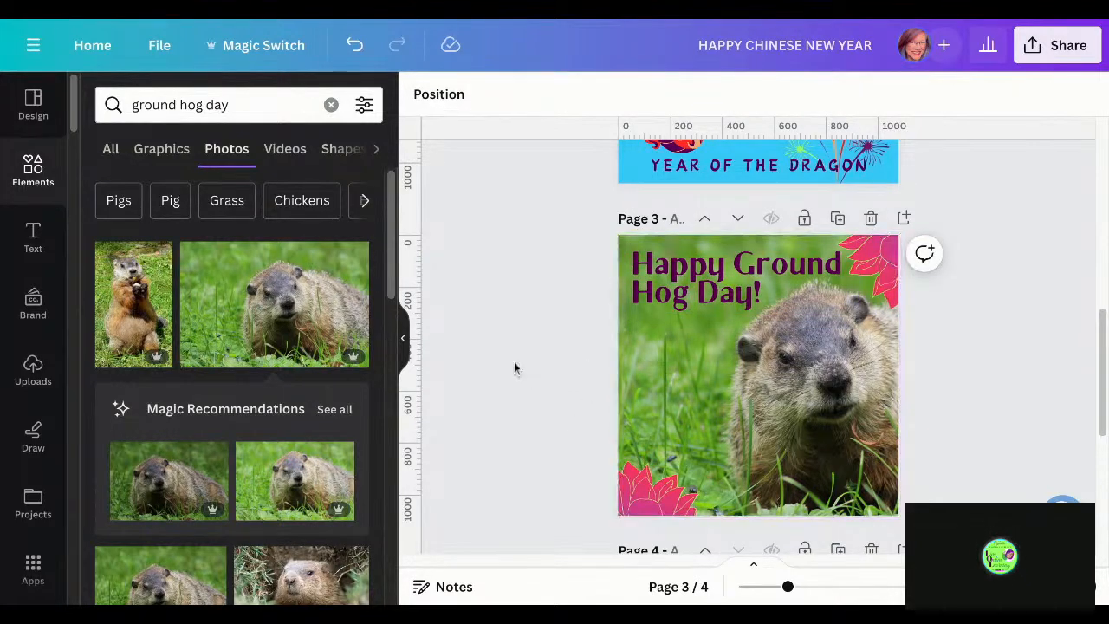
Add the brand kit's "EXPRESSIONS!" logo to page 3, shrink it and place it on the grass left of the ground hog
{"action": "left_click", "coordinate": [39, 314]}
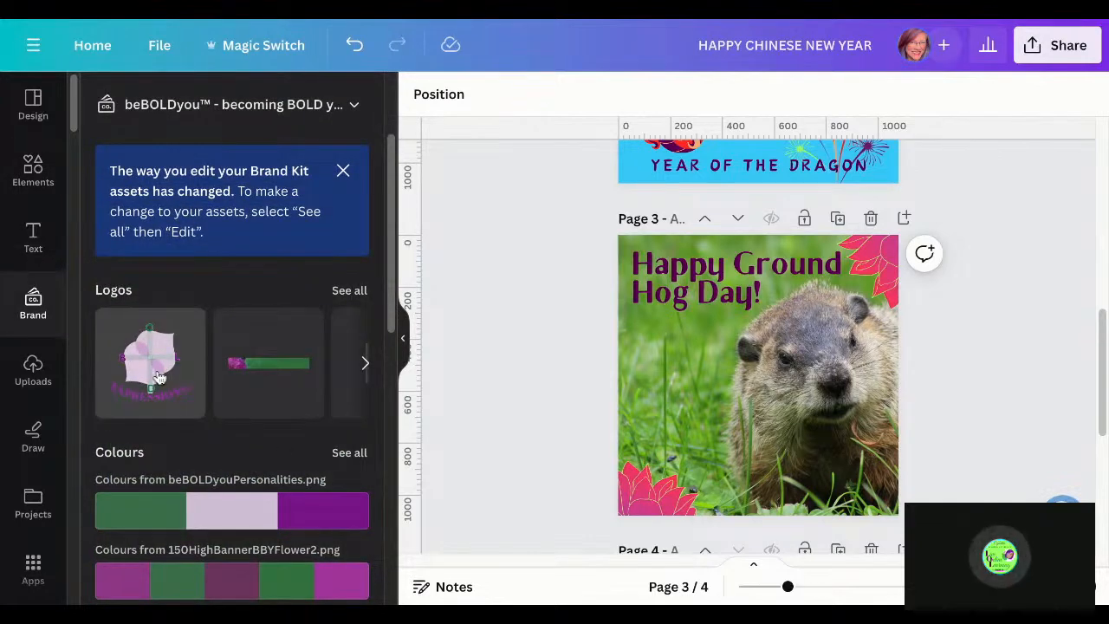
{"action": "left_click", "coordinate": [159, 377]}
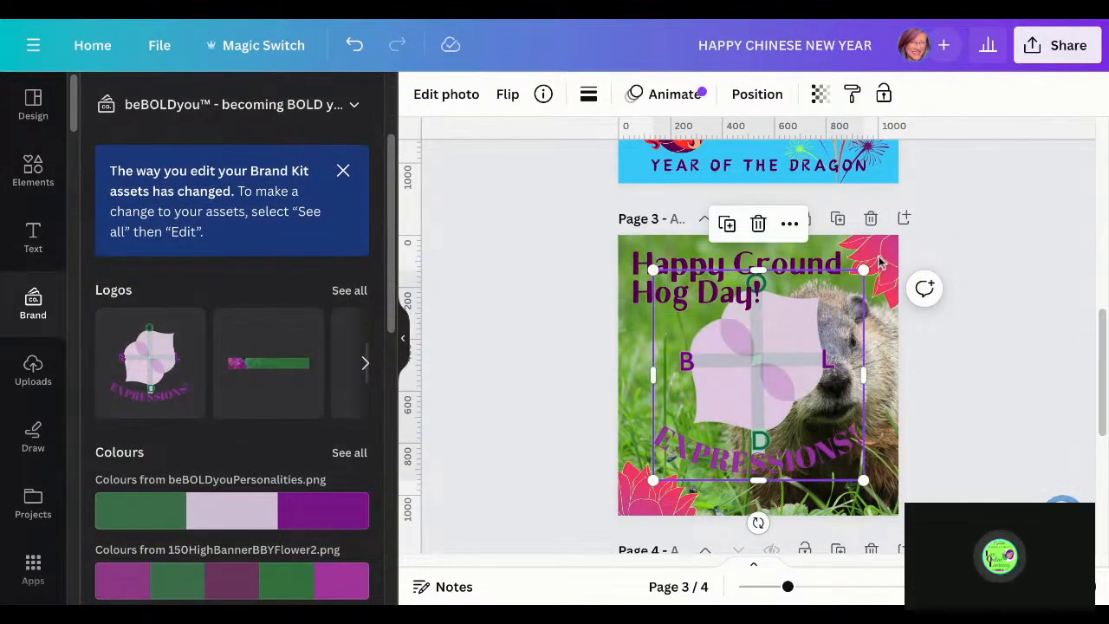
{"action": "left_click_drag", "start_coordinate": [863, 269], "coordinate": [770, 364]}
{"action": "left_click_drag", "start_coordinate": [716, 423], "coordinate": [692, 388]}
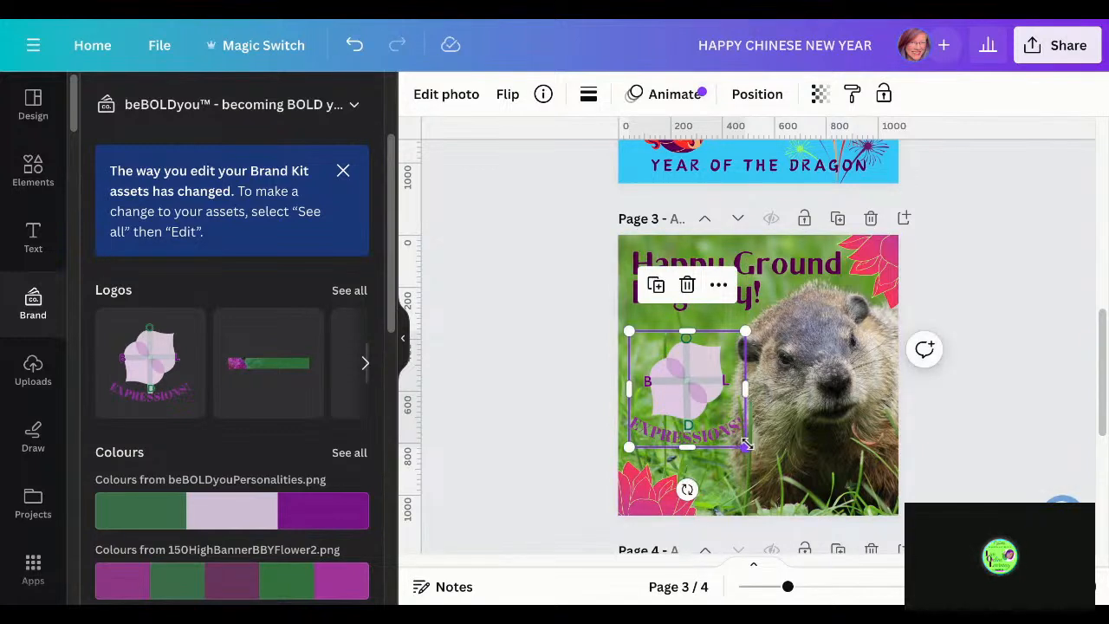
{"action": "left_click_drag", "start_coordinate": [746, 445], "coordinate": [733, 435]}
{"action": "left_click_drag", "start_coordinate": [683, 401], "coordinate": [683, 401]}
{"action": "left_click", "coordinate": [507, 399]}
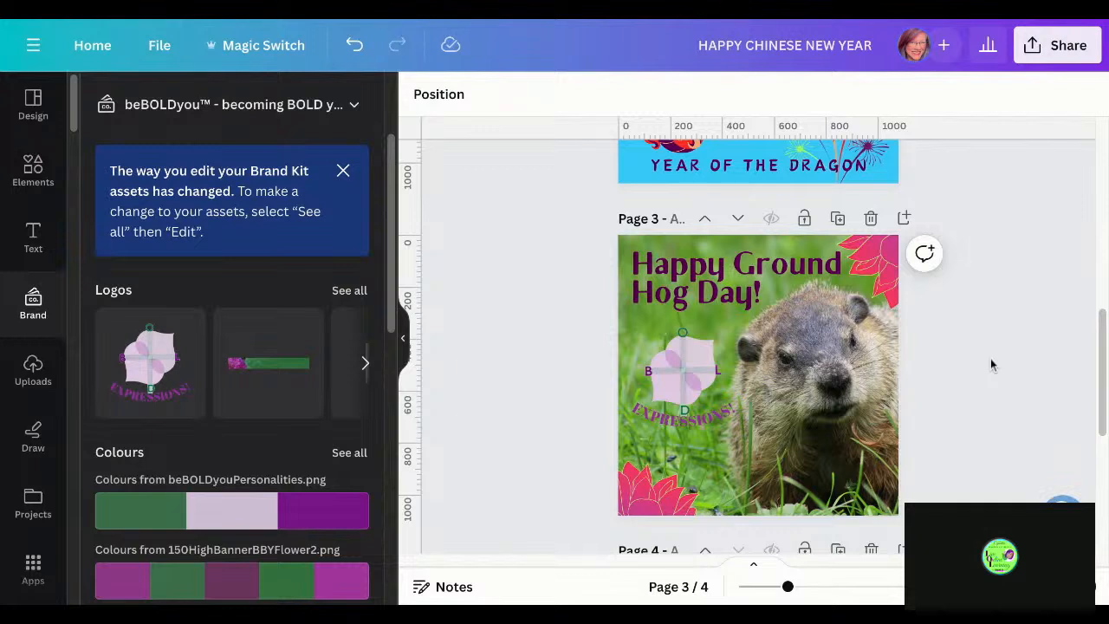
Add the coloured beBOLDyou wordmark from the full set of brand logos, shrink it slightly and place it at the photo's lower right
{"action": "left_click", "coordinate": [365, 364]}
{"action": "left_click", "coordinate": [367, 366]}
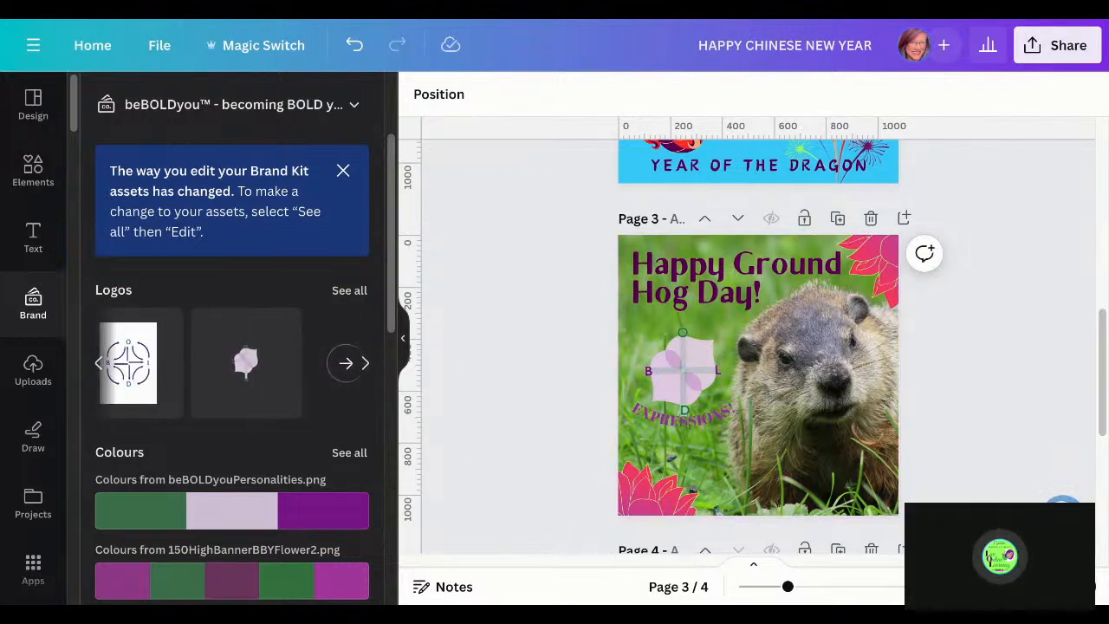
{"action": "left_click", "coordinate": [350, 292]}
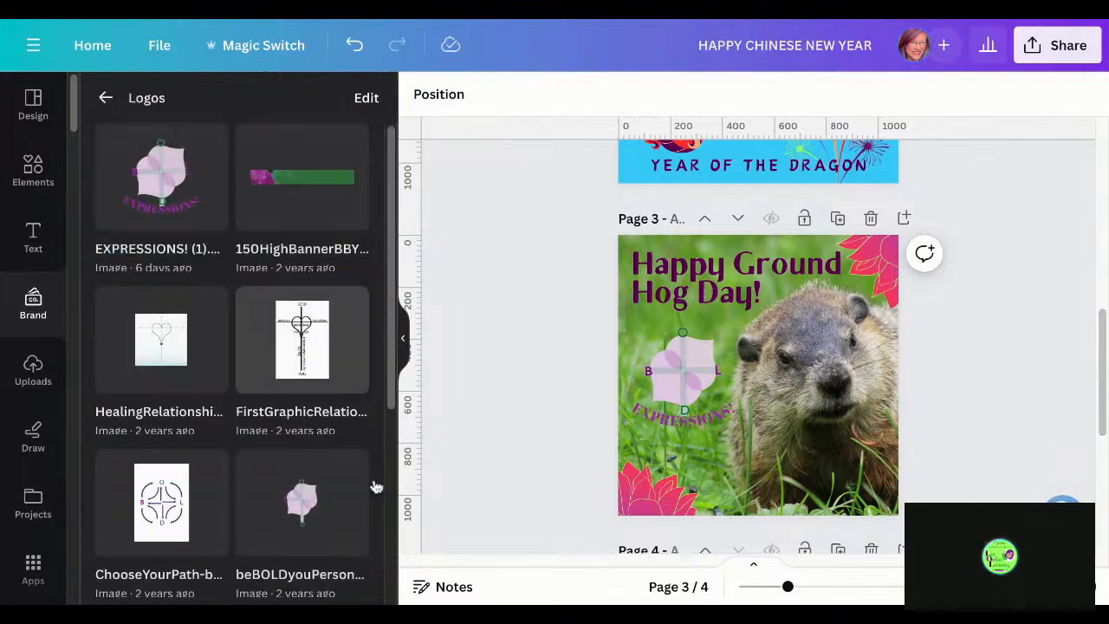
{"action": "scroll", "coordinate": [376, 487], "scroll_direction": "down", "scroll_amount": 1}
{"action": "scroll", "coordinate": [376, 487], "scroll_direction": "down", "scroll_amount": 2}
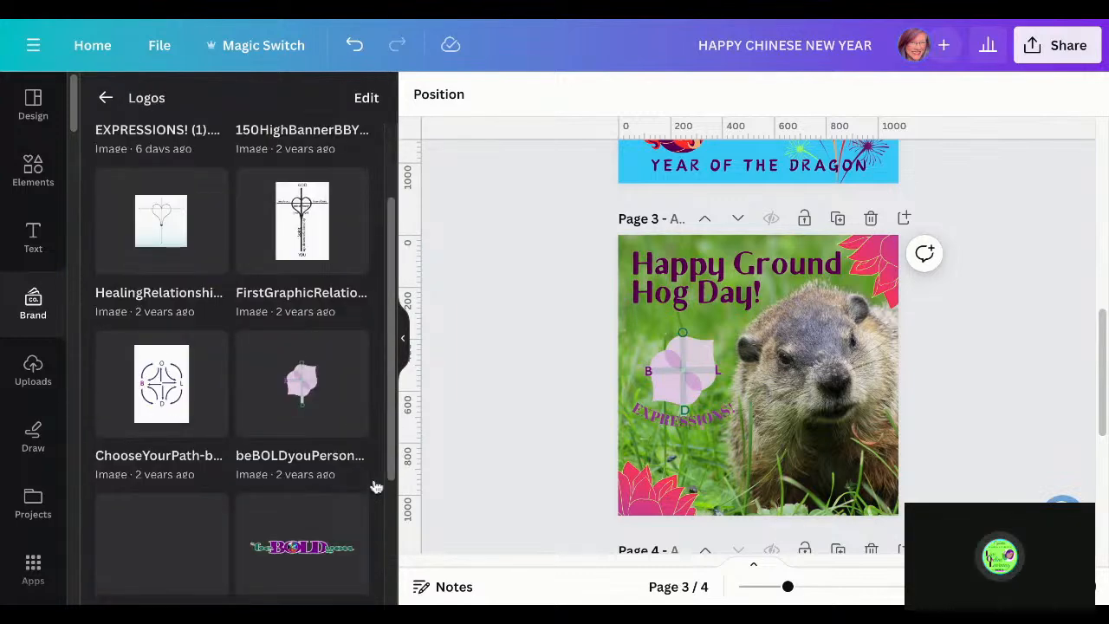
{"action": "scroll", "coordinate": [346, 416], "scroll_direction": "down", "scroll_amount": 3}
{"action": "left_click", "coordinate": [302, 350]}
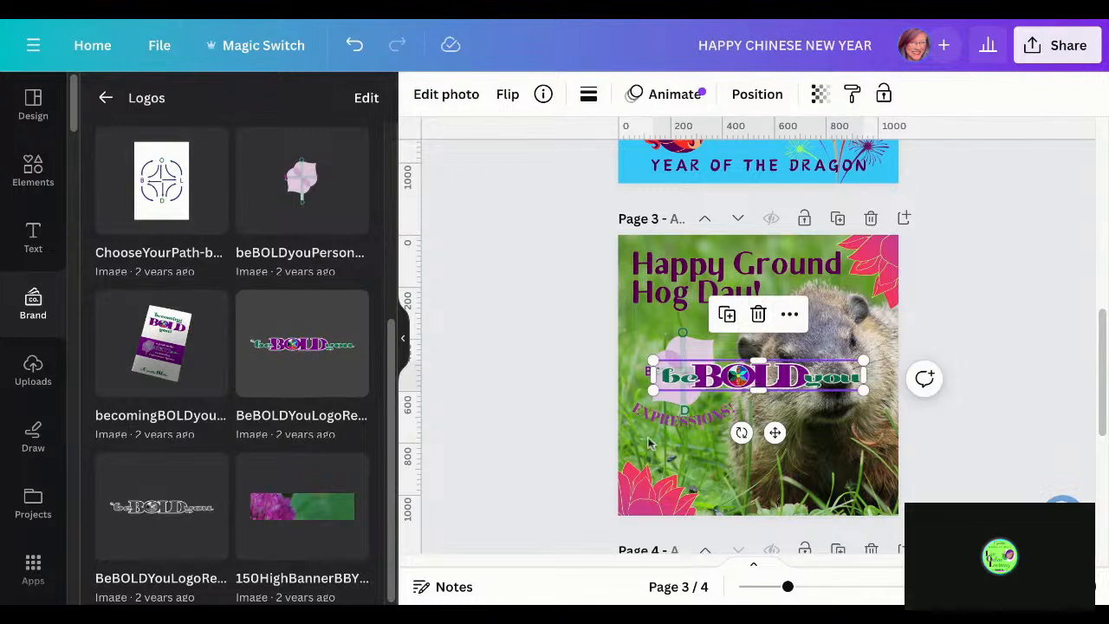
{"action": "left_click_drag", "start_coordinate": [755, 381], "coordinate": [787, 494]}
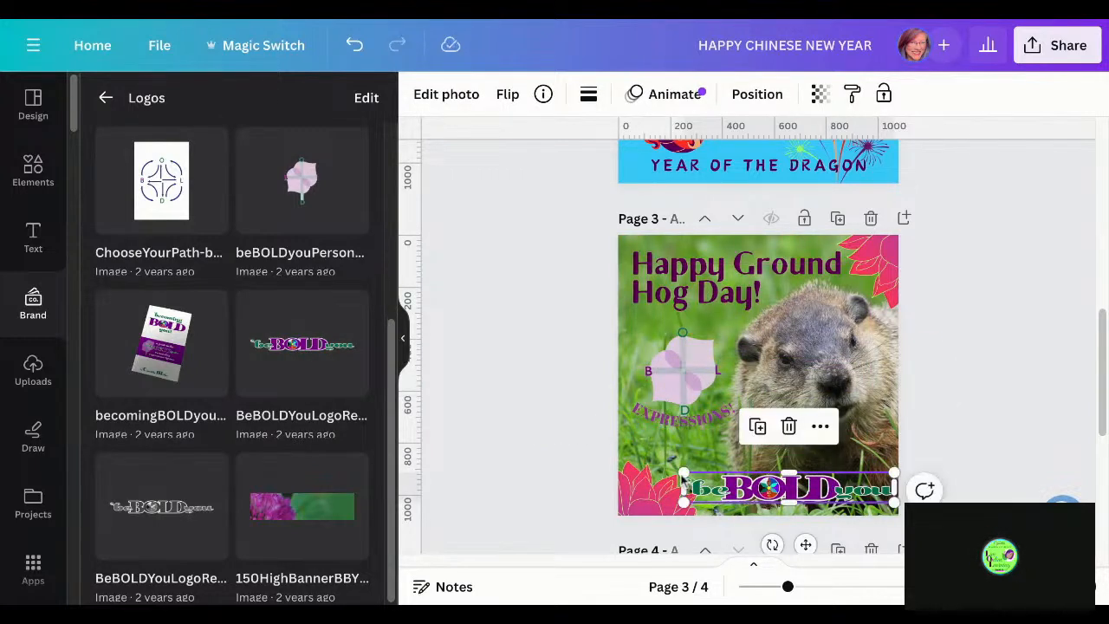
{"action": "left_click_drag", "start_coordinate": [683, 472], "coordinate": [712, 477]}
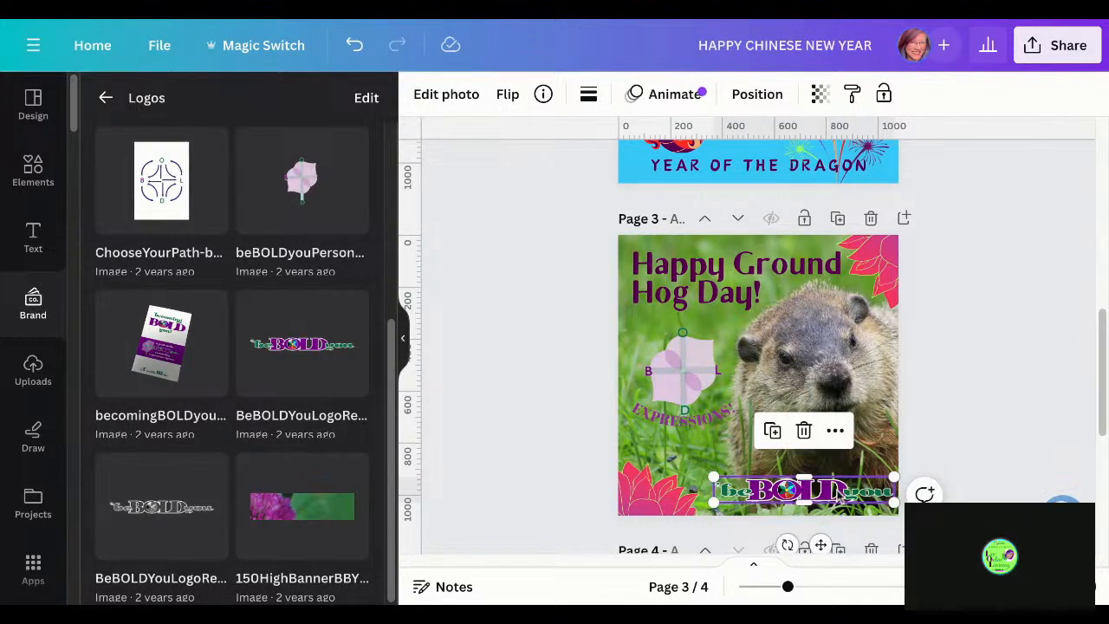
{"action": "left_click_drag", "start_coordinate": [845, 492], "coordinate": [839, 498]}
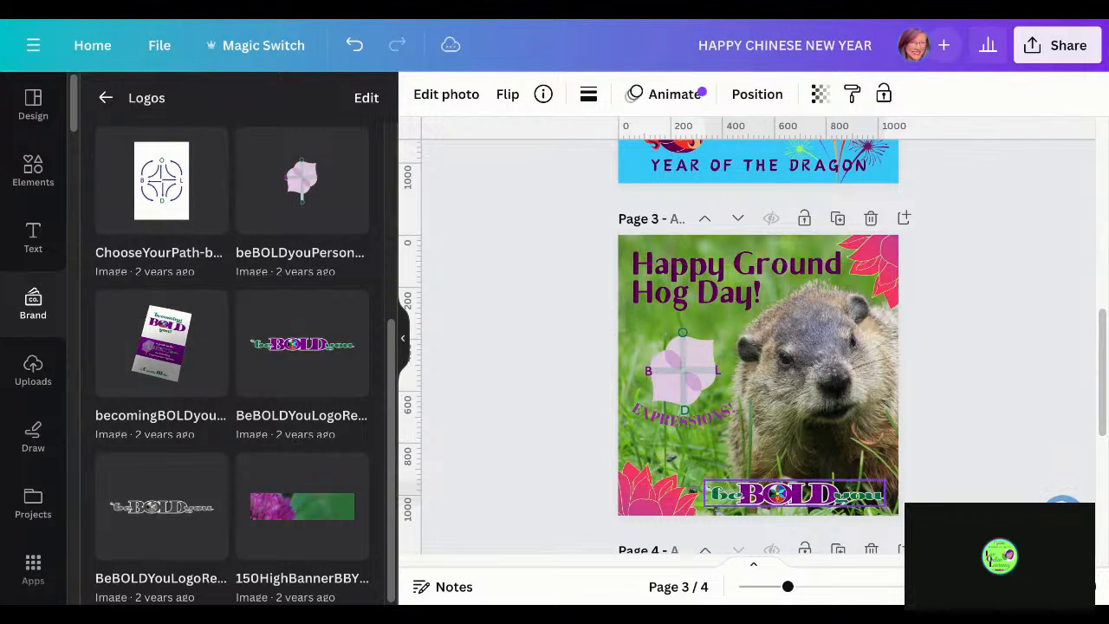
{"action": "left_click", "coordinate": [991, 341]}
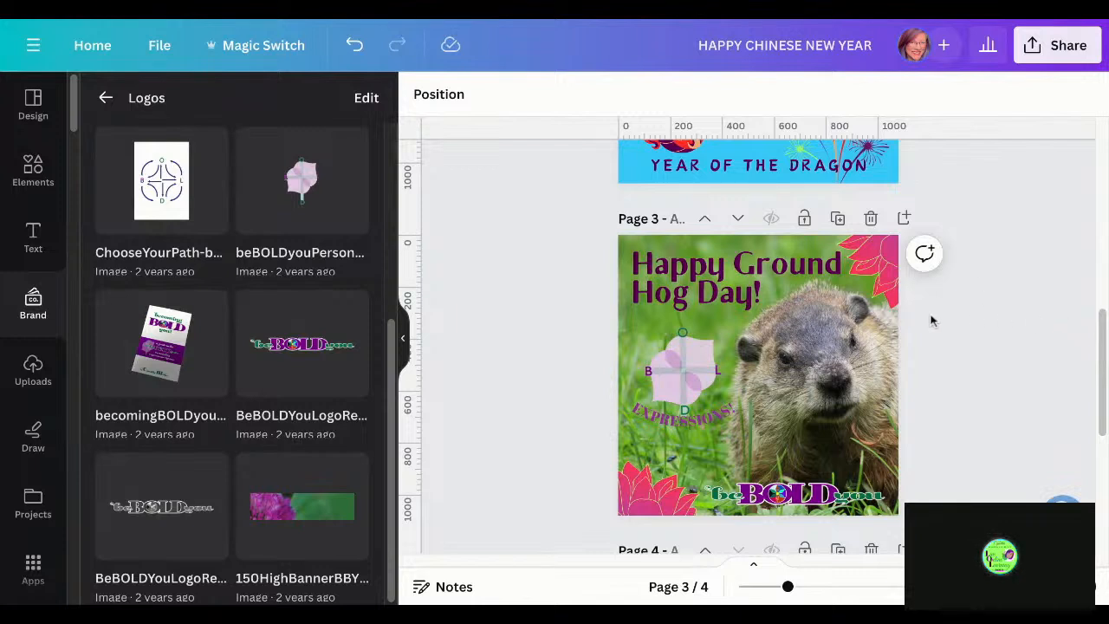
Recolour the pink of page 3's upper-right corner flower with the yellow from the beBOLDyouPendantTribe.png brand colours
{"action": "left_click", "coordinate": [890, 273]}
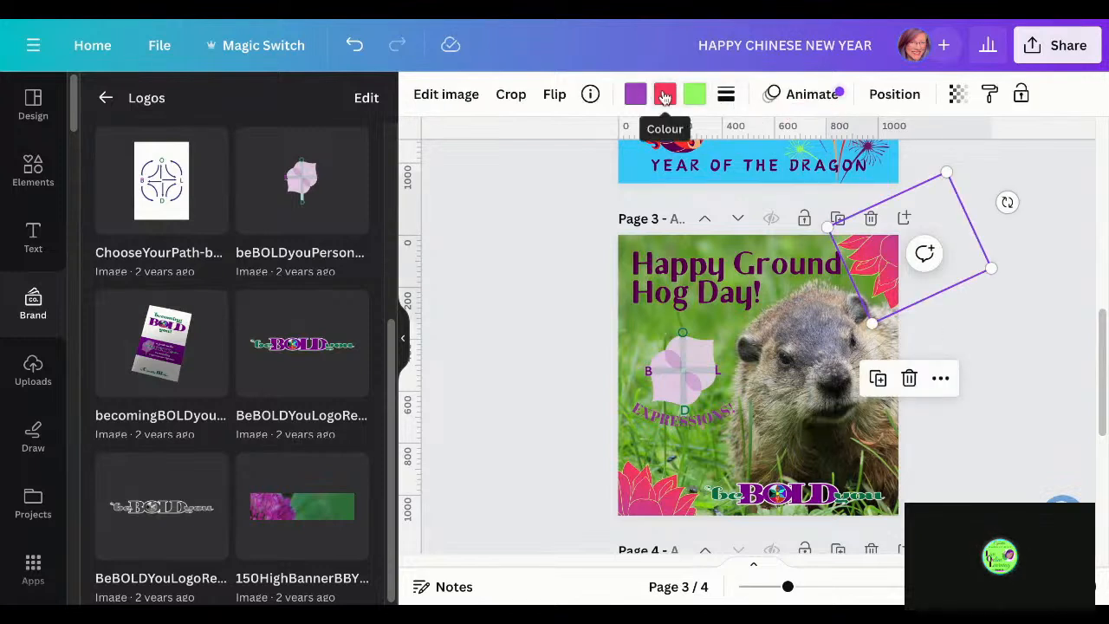
{"action": "left_click", "coordinate": [665, 94]}
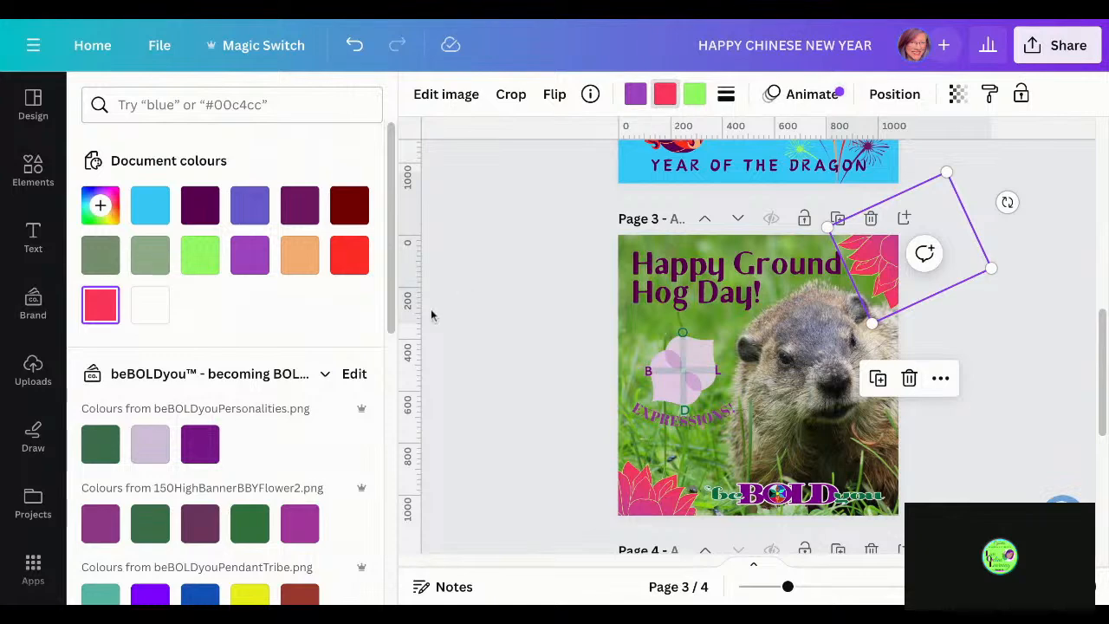
{"action": "left_click", "coordinate": [251, 594]}
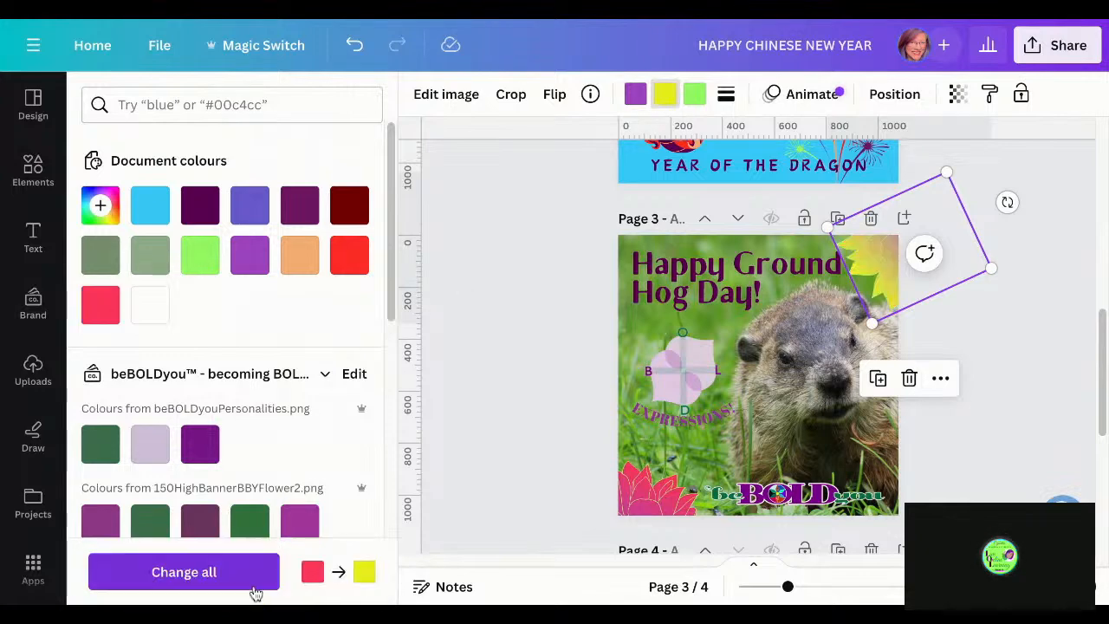
{"action": "left_click", "coordinate": [470, 360]}
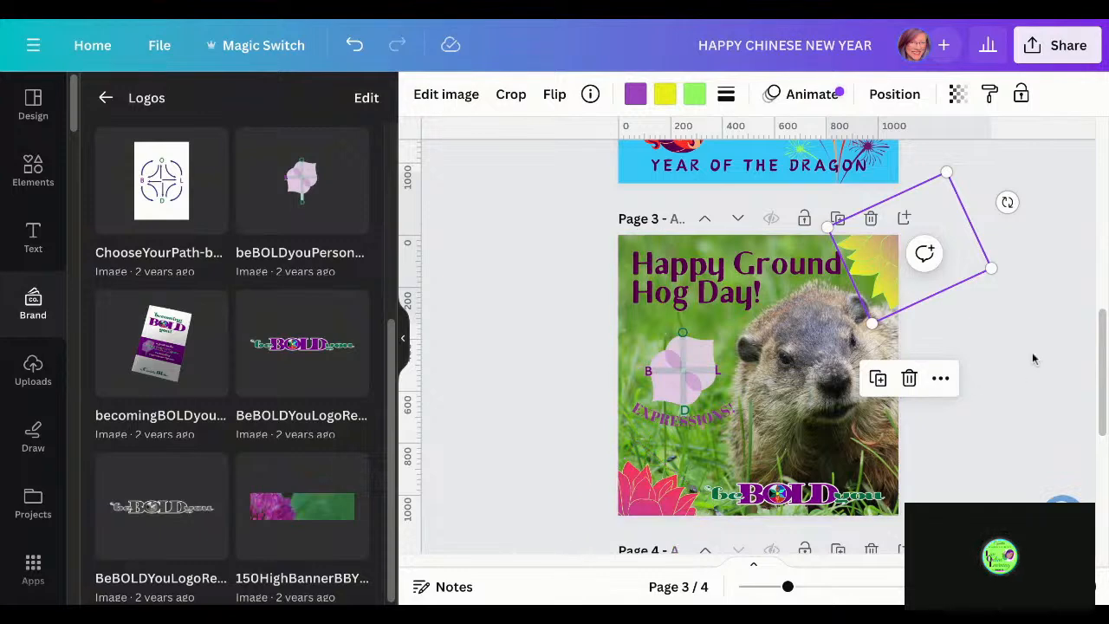
{"action": "left_click", "coordinate": [1031, 442]}
Change the purple in the upper-right corner flower to the golden yellow from the default solid colours
{"action": "left_click", "coordinate": [886, 253]}
{"action": "left_click", "coordinate": [635, 95]}
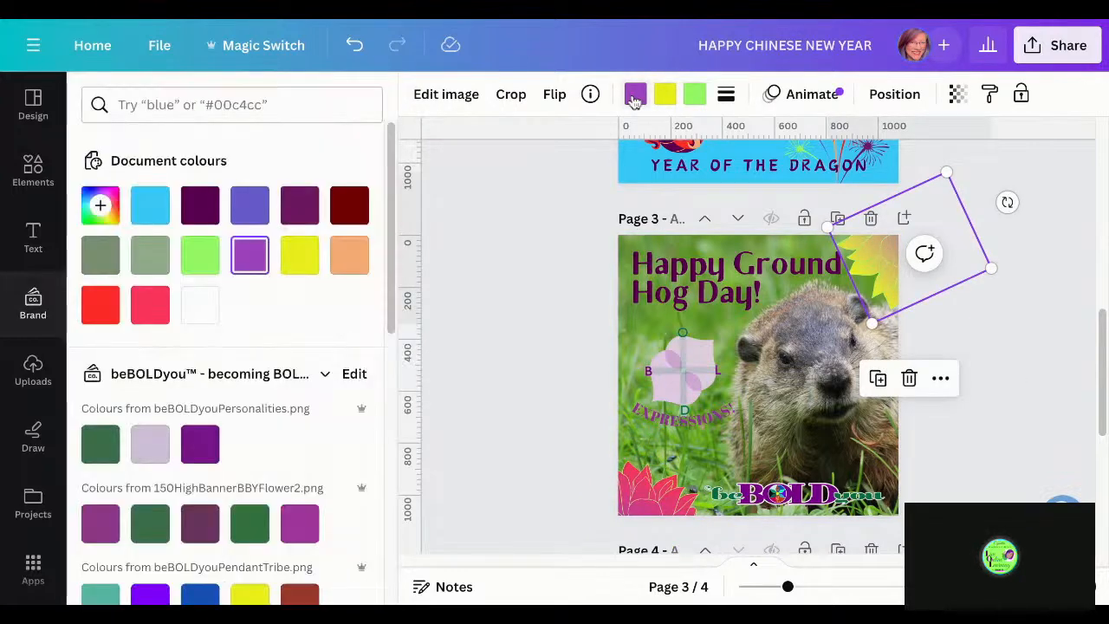
{"action": "scroll", "coordinate": [345, 471], "scroll_direction": "down", "scroll_amount": 2}
{"action": "scroll", "coordinate": [344, 470], "scroll_direction": "down", "scroll_amount": 5}
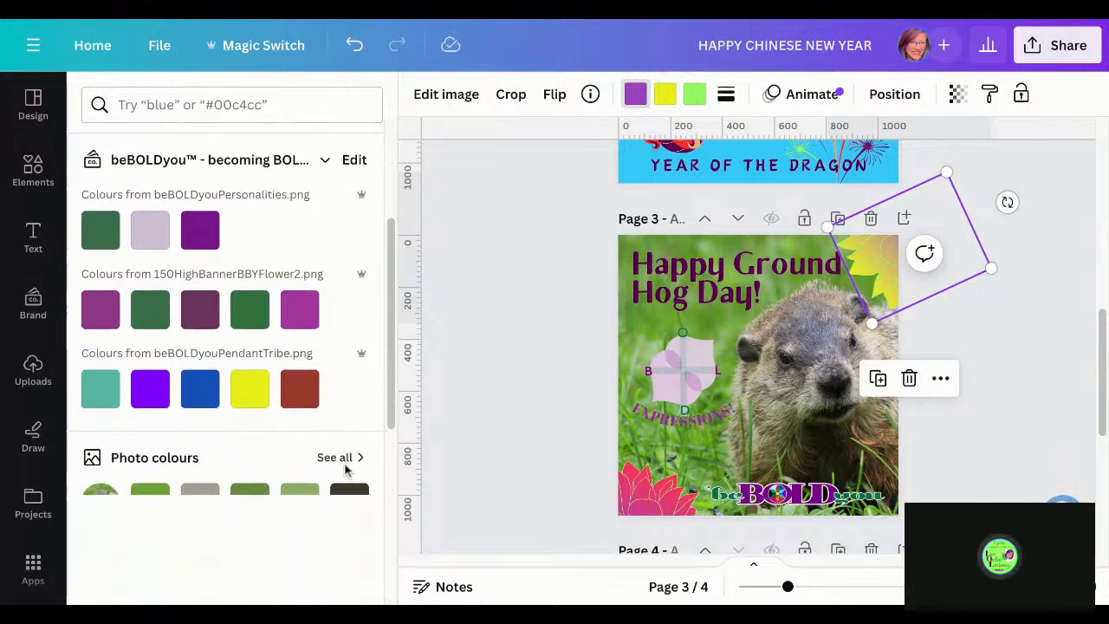
{"action": "scroll", "coordinate": [345, 471], "scroll_direction": "down", "scroll_amount": 1}
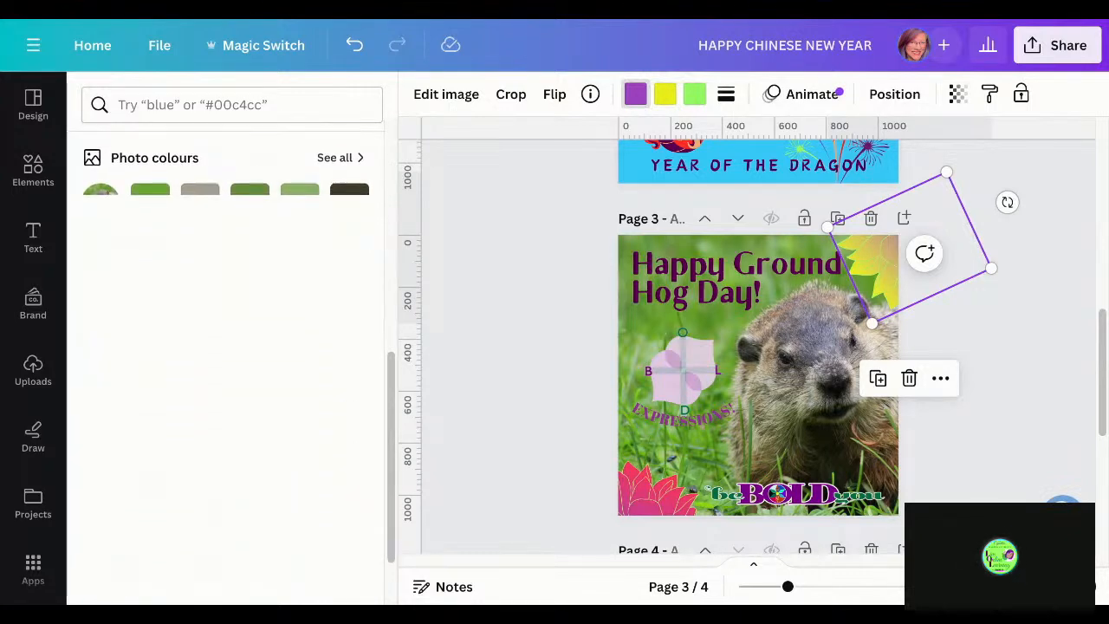
{"action": "scroll", "coordinate": [350, 475], "scroll_direction": "down", "scroll_amount": 1}
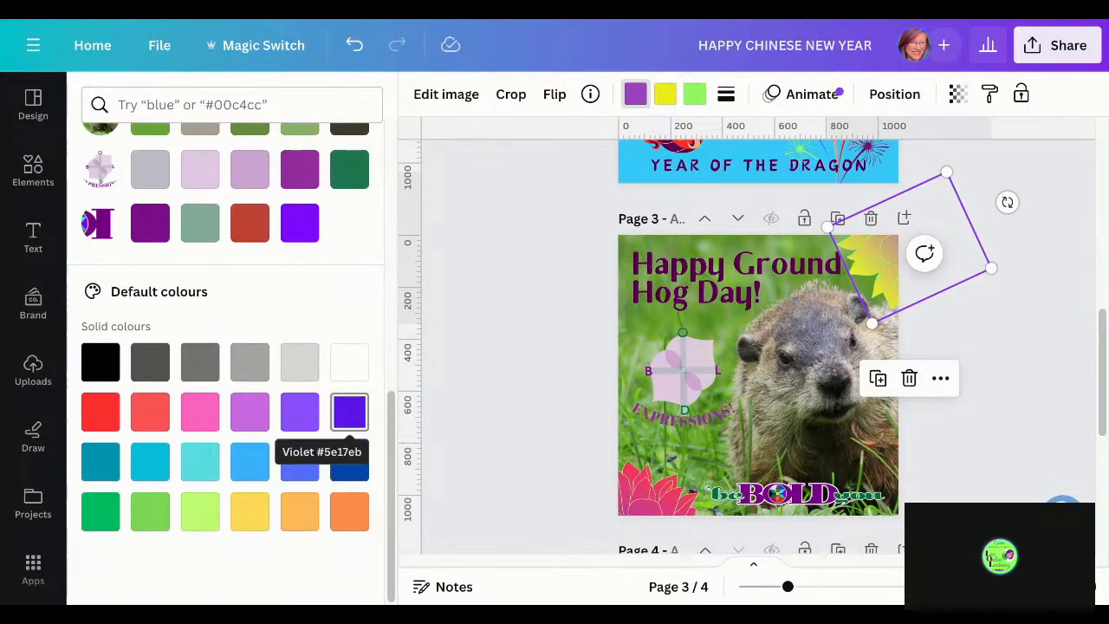
{"action": "left_click", "coordinate": [250, 516]}
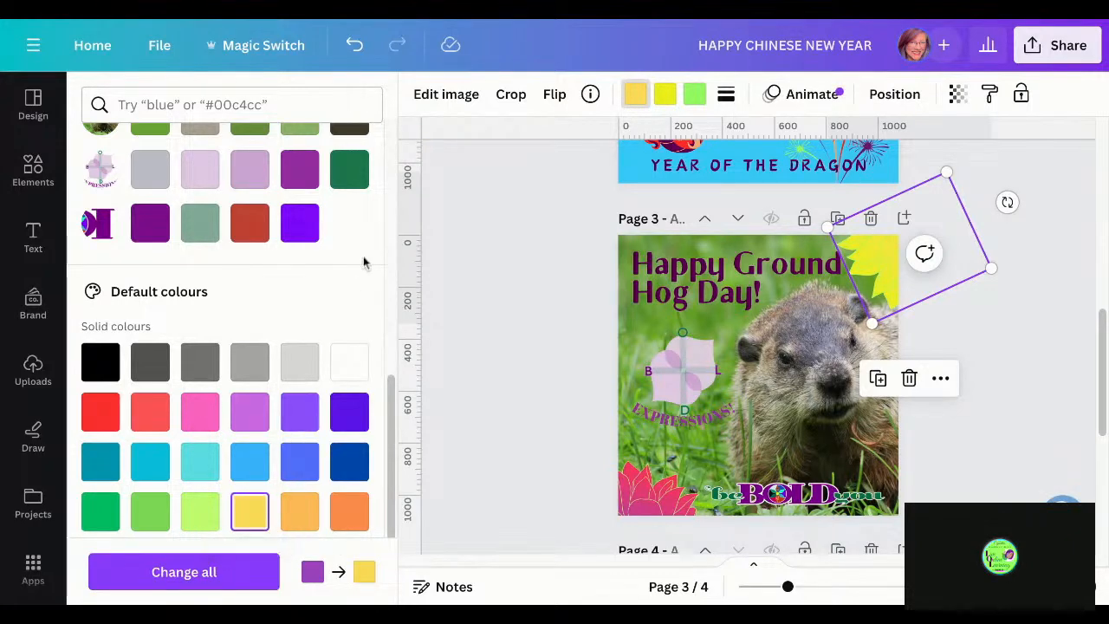
Try light yellow and bright green photo colours in place of the golden yellow in the upper-right corner flower
{"action": "scroll", "coordinate": [364, 262], "scroll_direction": "down", "scroll_amount": 2}
{"action": "scroll", "coordinate": [363, 264], "scroll_direction": "up", "scroll_amount": 4}
{"action": "scroll", "coordinate": [364, 264], "scroll_direction": "up", "scroll_amount": 5}
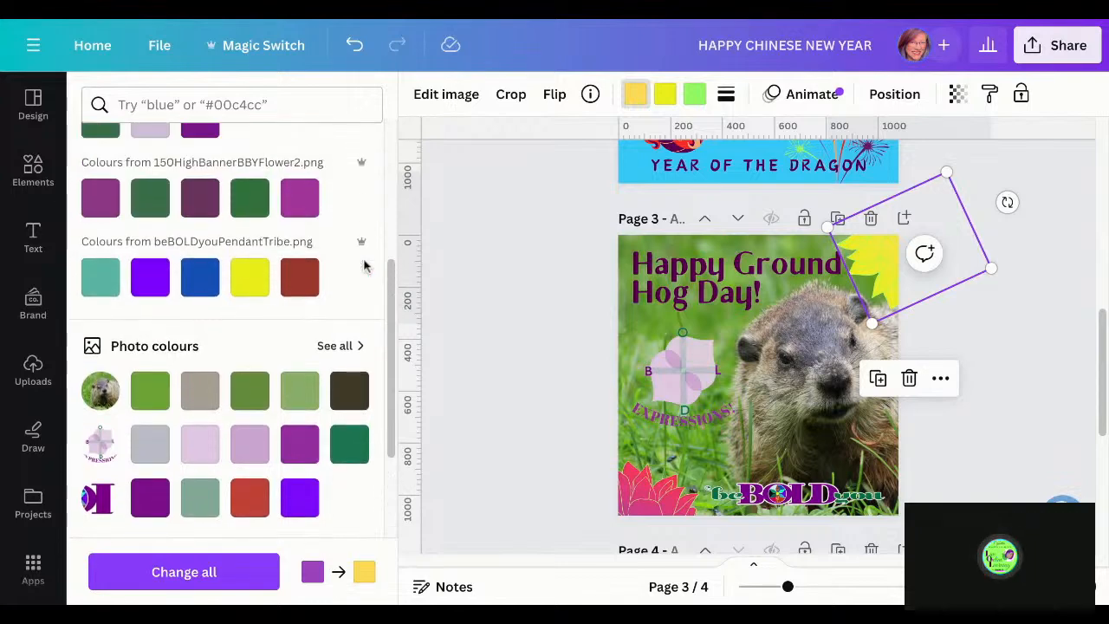
{"action": "scroll", "coordinate": [364, 264], "scroll_direction": "down", "scroll_amount": 1}
{"action": "scroll", "coordinate": [346, 390], "scroll_direction": "down", "scroll_amount": 1}
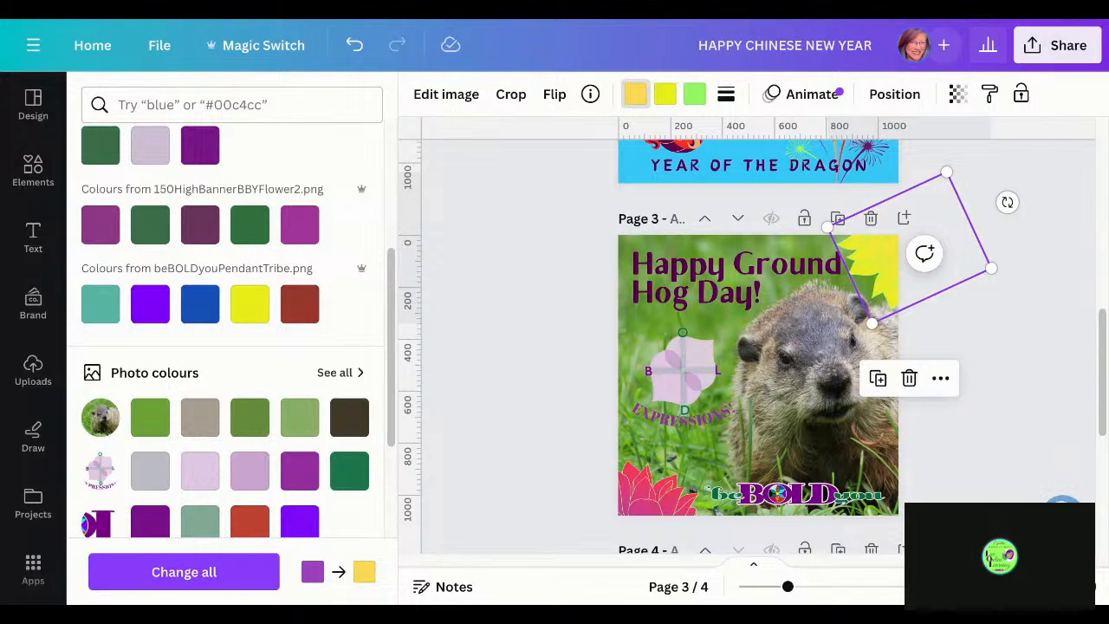
{"action": "left_click", "coordinate": [334, 373]}
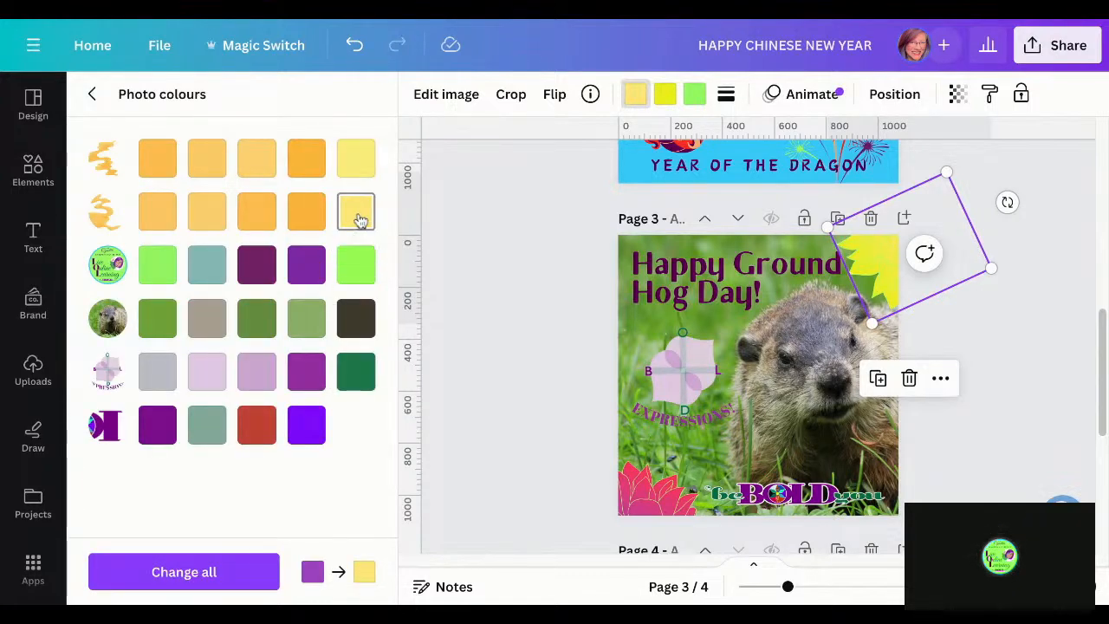
{"action": "left_click", "coordinate": [359, 156]}
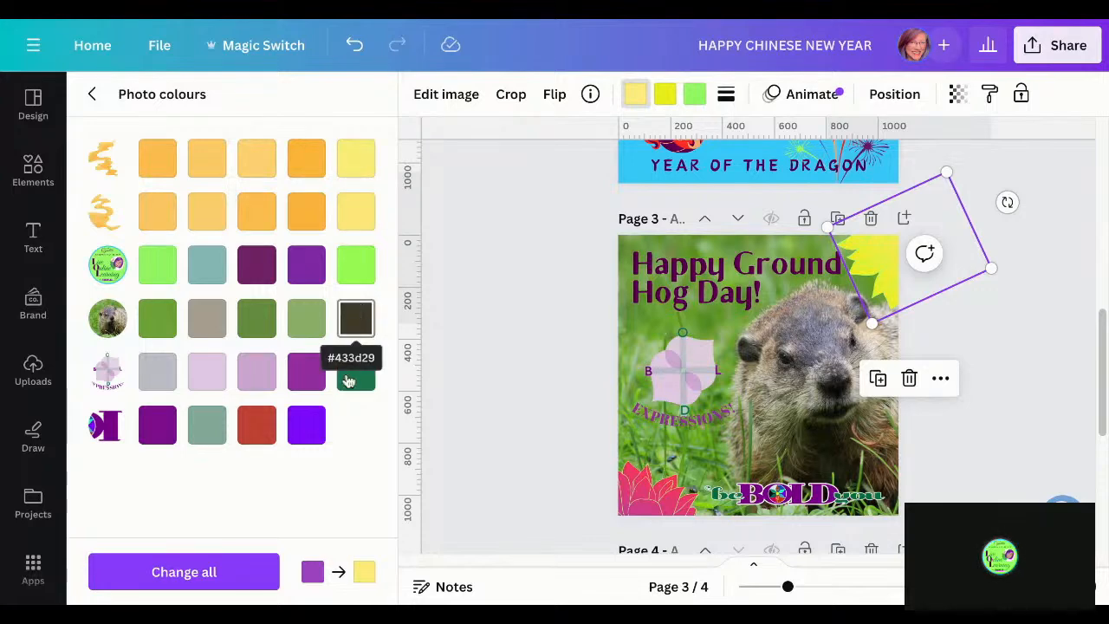
{"action": "left_click", "coordinate": [357, 274]}
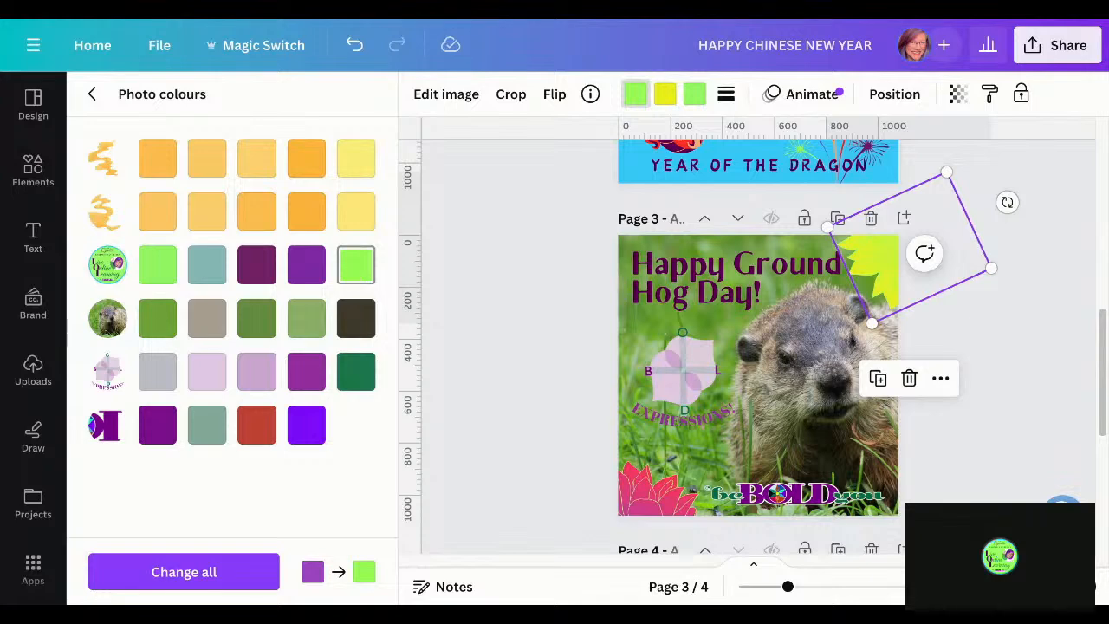
{"action": "left_click", "coordinate": [540, 381]}
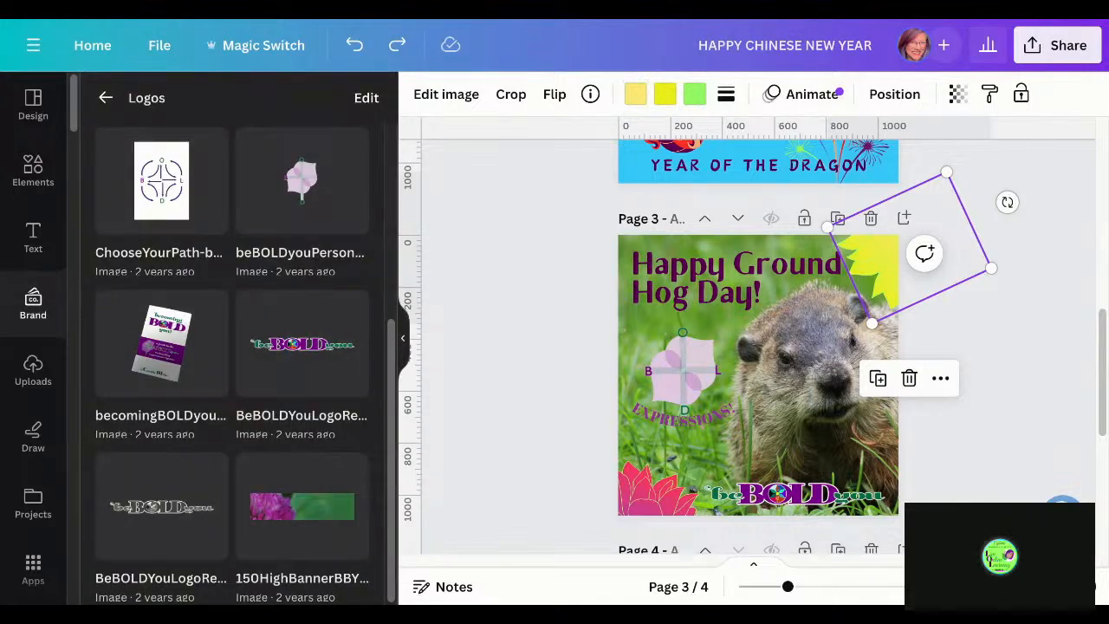
Undo the colour changes on the upper-right corner flower, and redo them as far as the yellow and golden yellow
{"action": "key", "text": "ctrl+z"}
{"action": "key", "text": "ctrl+z"}
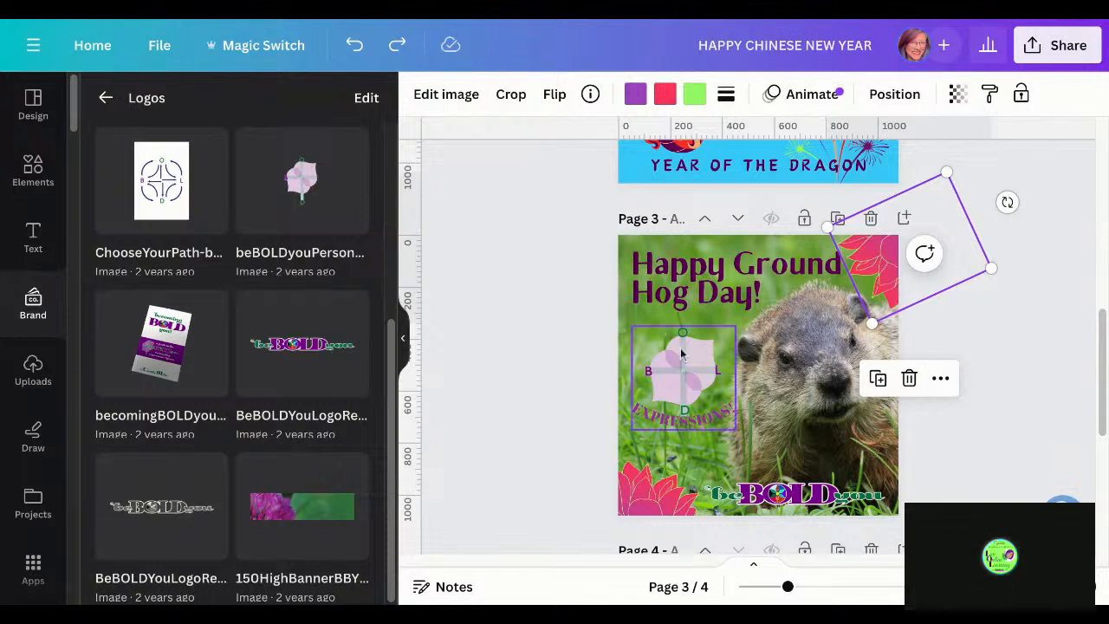
{"action": "left_click", "coordinate": [398, 48]}
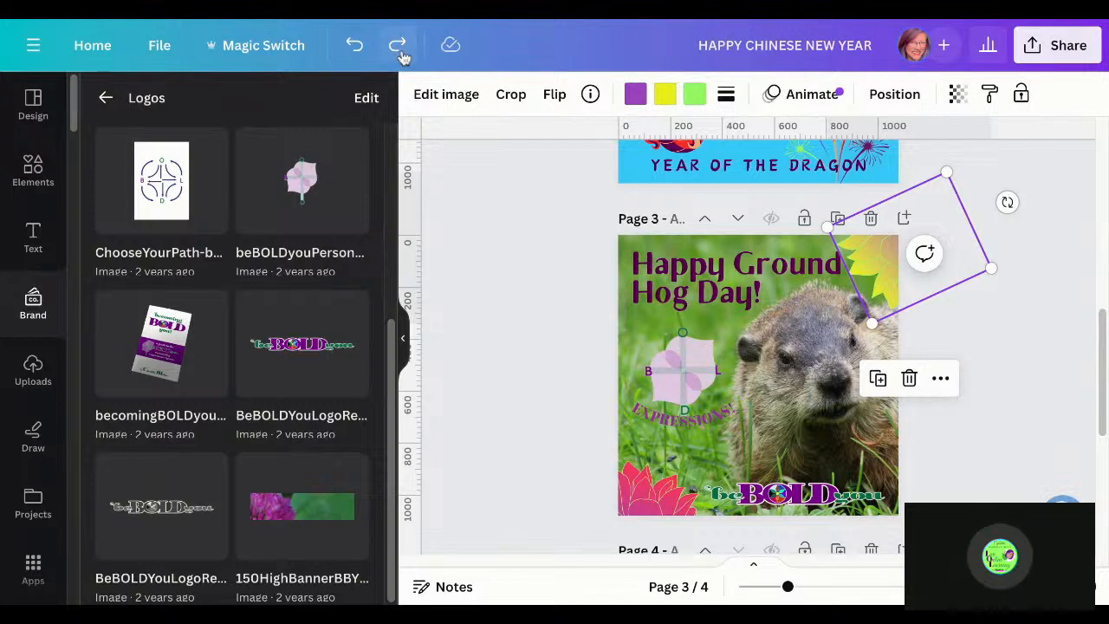
{"action": "left_click", "coordinate": [399, 50]}
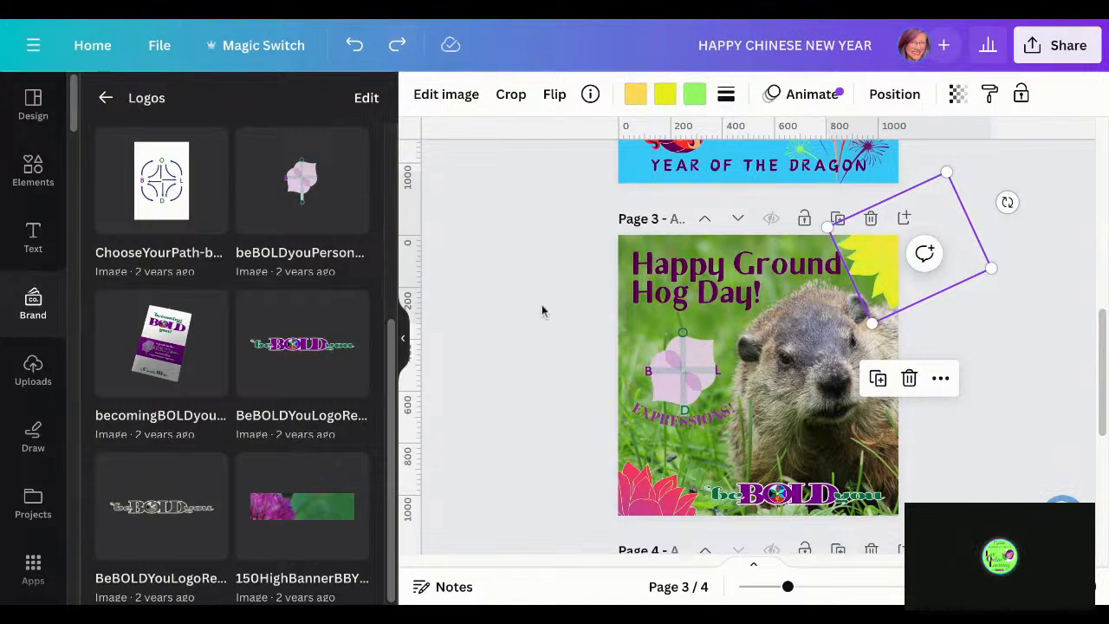
Move the "Happy Ground Hog Day!" heading slightly left, clear of the yellow flower, and duplicate it
{"action": "left_click_drag", "start_coordinate": [705, 284], "coordinate": [704, 285]}
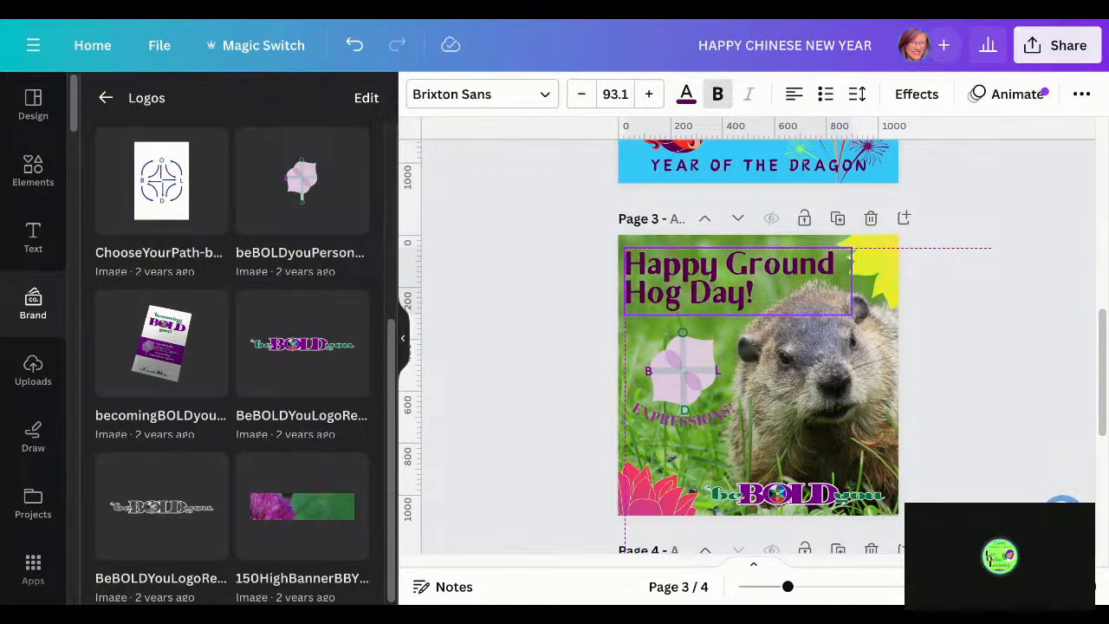
{"action": "left_click_drag", "start_coordinate": [704, 284], "coordinate": [701, 277]}
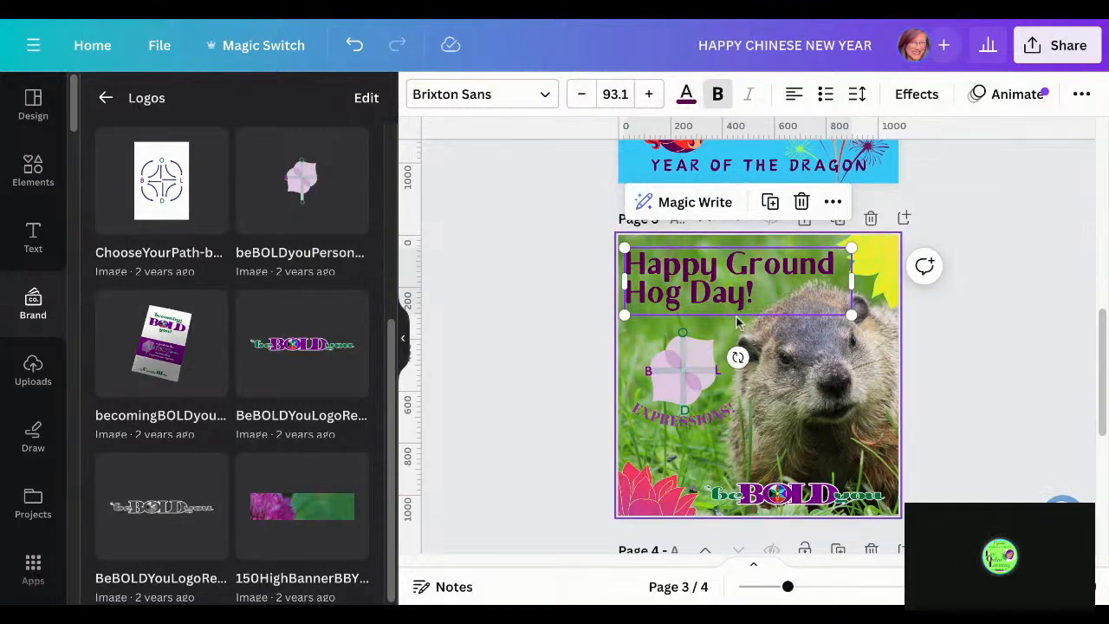
{"action": "left_click", "coordinate": [771, 204]}
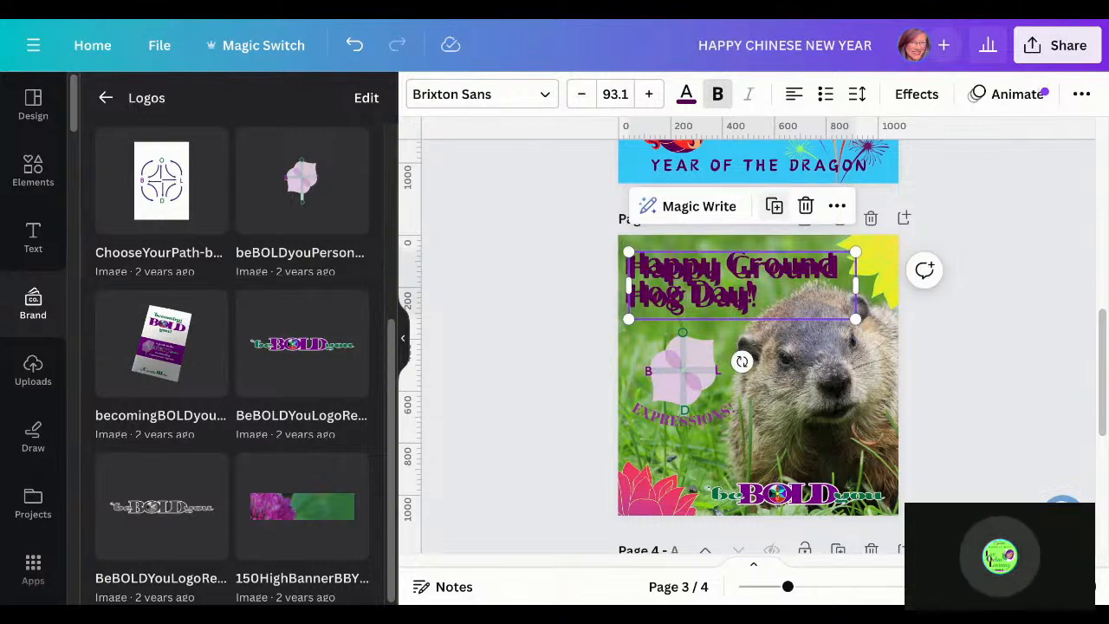
{"action": "left_click", "coordinate": [595, 279]}
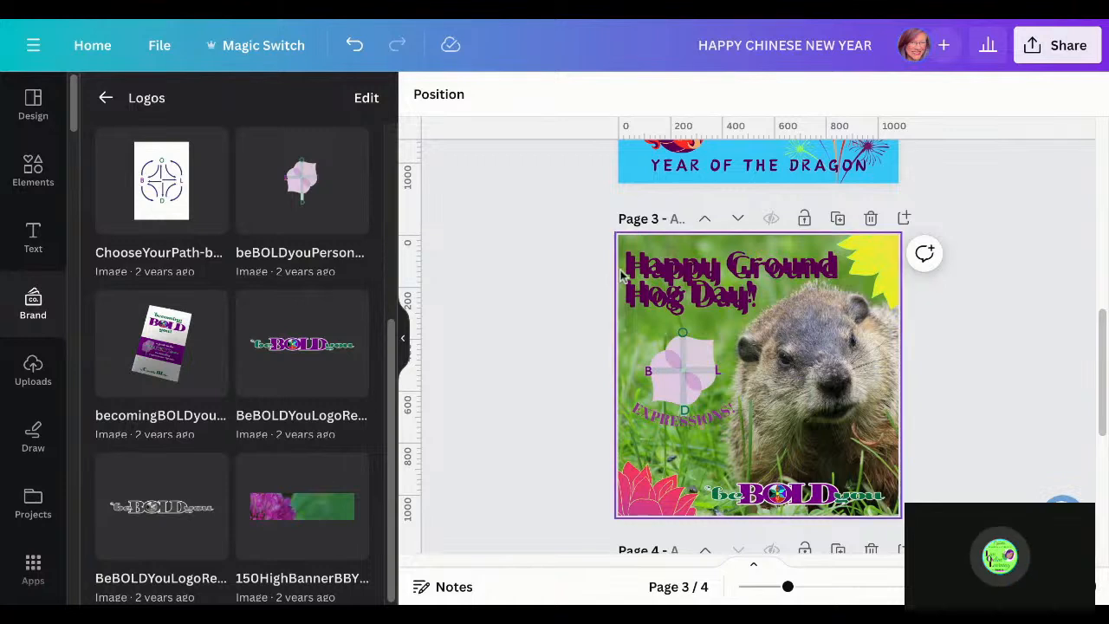
Colour the rear copy of the page 3 heading yellow from the document colours
{"action": "left_click", "coordinate": [629, 271]}
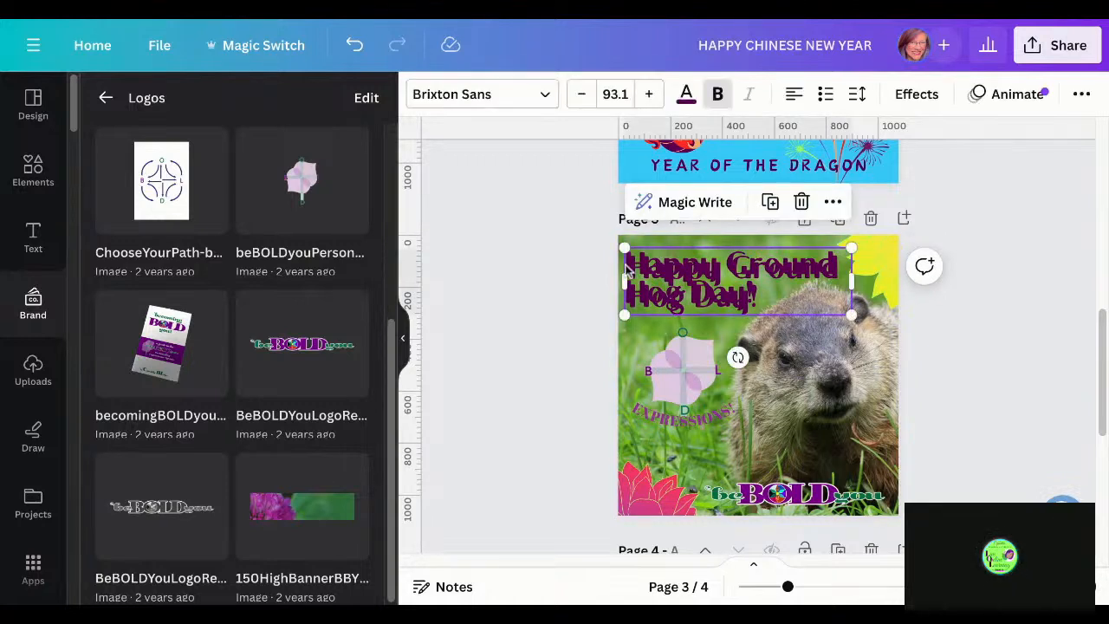
{"action": "left_click", "coordinate": [686, 97]}
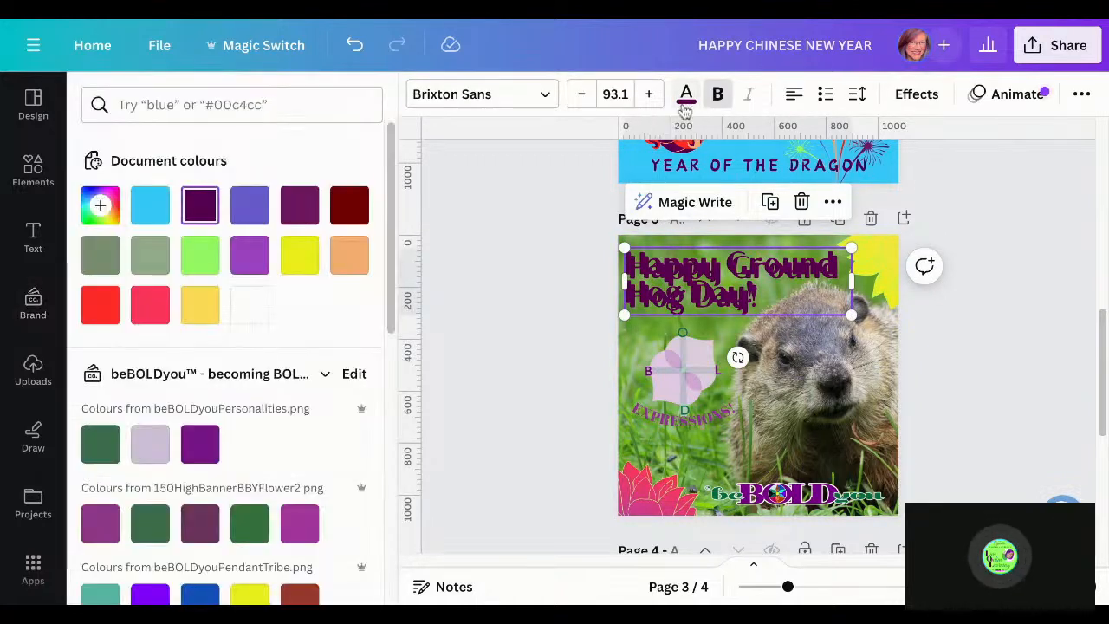
{"action": "left_click", "coordinate": [304, 260]}
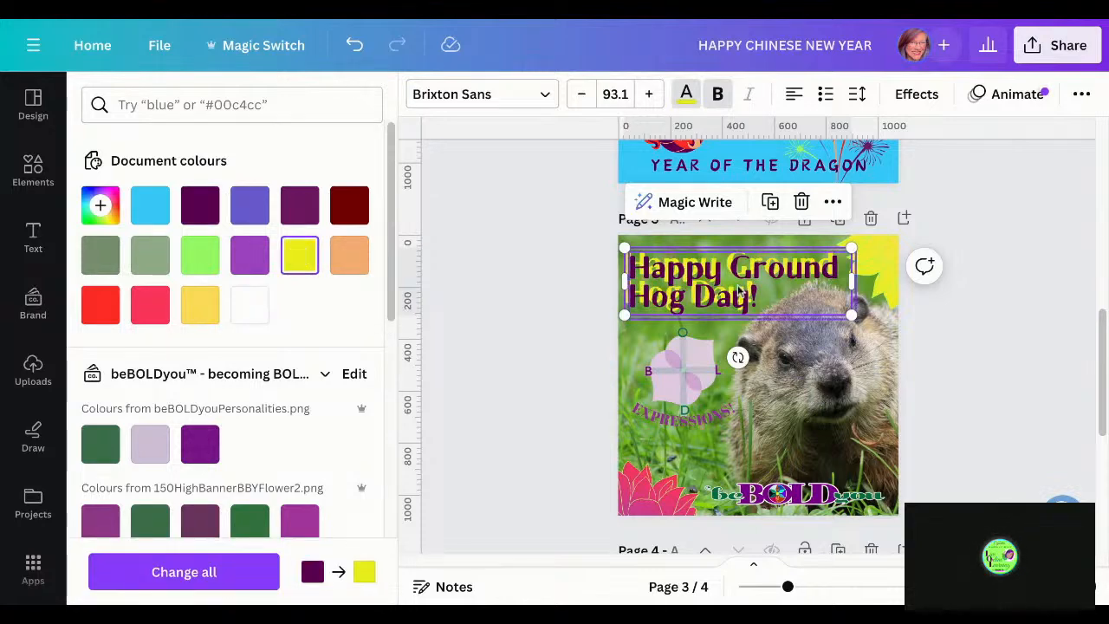
Align the dark purple heading copy closely over the yellow one, slightly lower, so the yellow forms a thin shadow edge
{"action": "key", "text": "ctrl+z"}
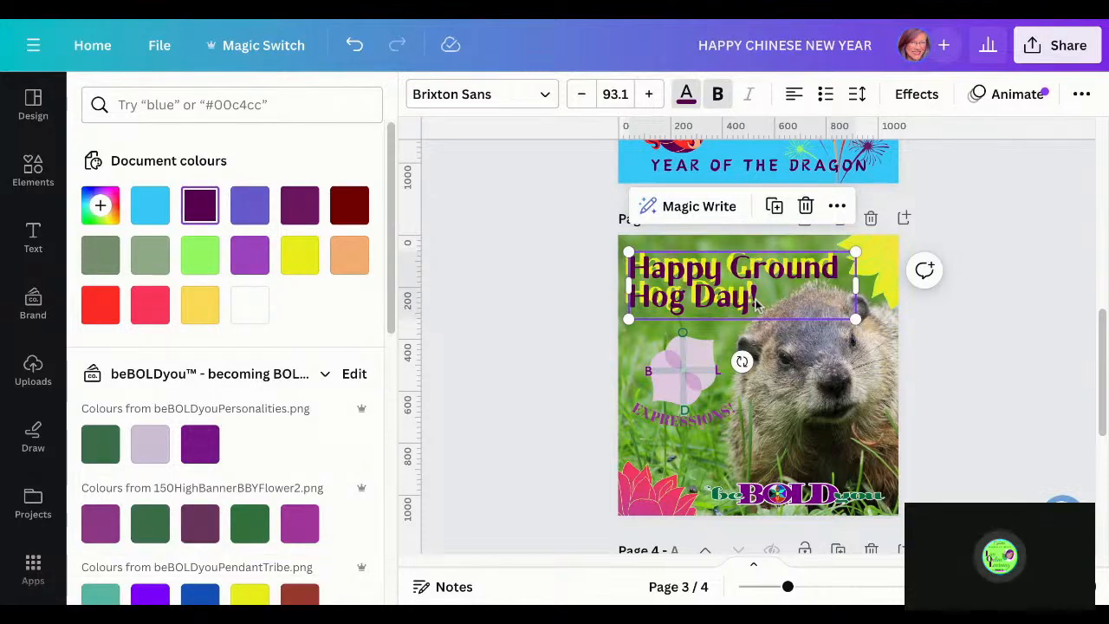
{"action": "left_click_drag", "start_coordinate": [756, 302], "coordinate": [753, 297]}
{"action": "key", "text": "Down"}
{"action": "key", "text": "Down"}
{"action": "key", "text": "Down"}
{"action": "key", "text": "Down"}
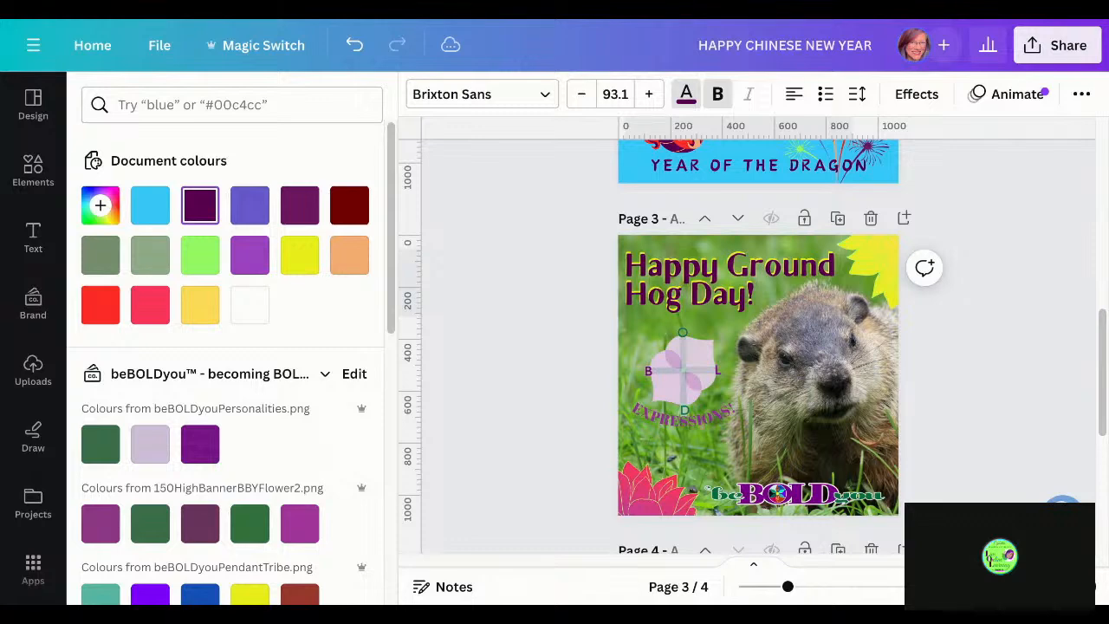
{"action": "left_click", "coordinate": [1001, 394]}
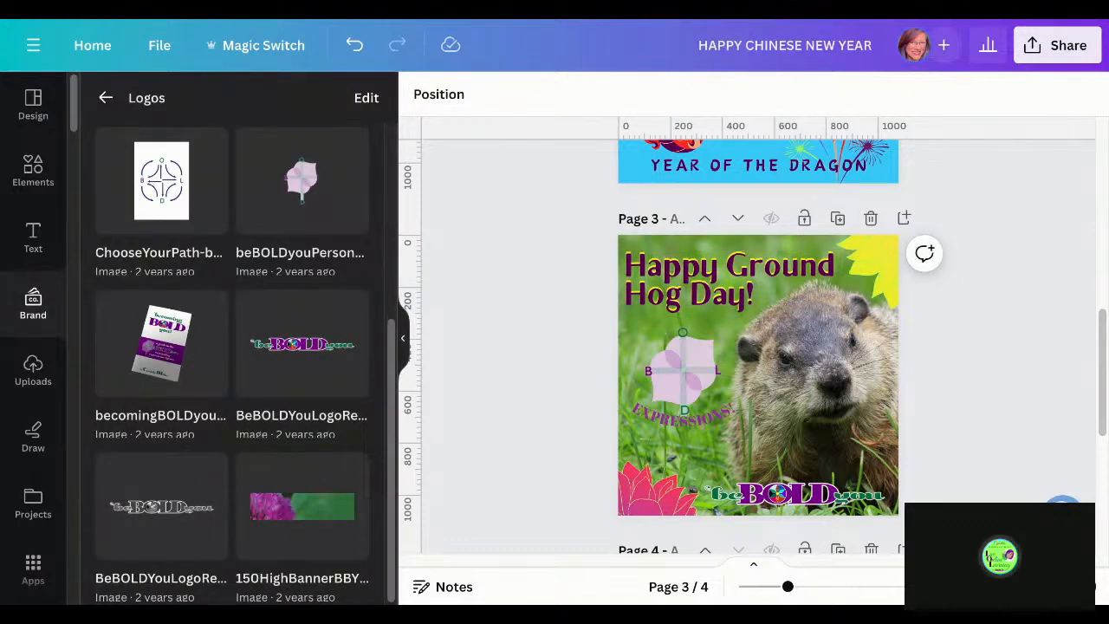